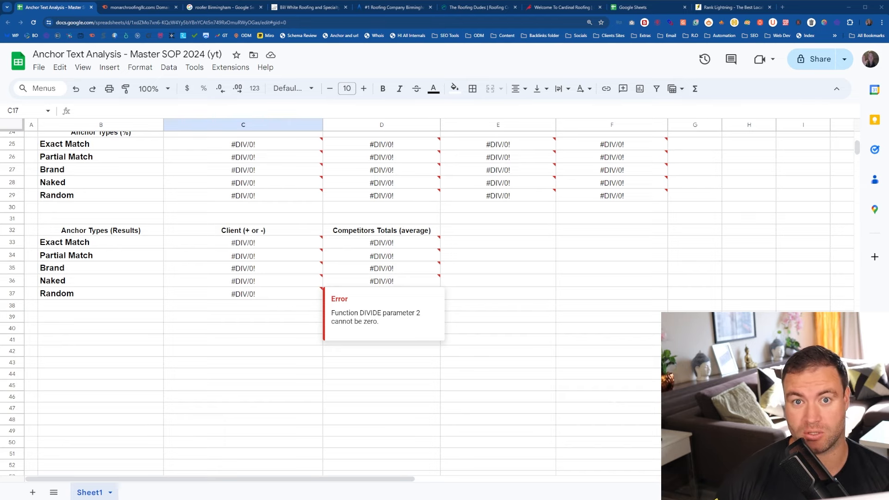
Look over the anchor analysis template's sections and the Rank Lightning homepage, ending back on the template.
{"action": "scroll", "coordinate": [243, 294], "scroll_direction": "up", "scroll_amount": 4}
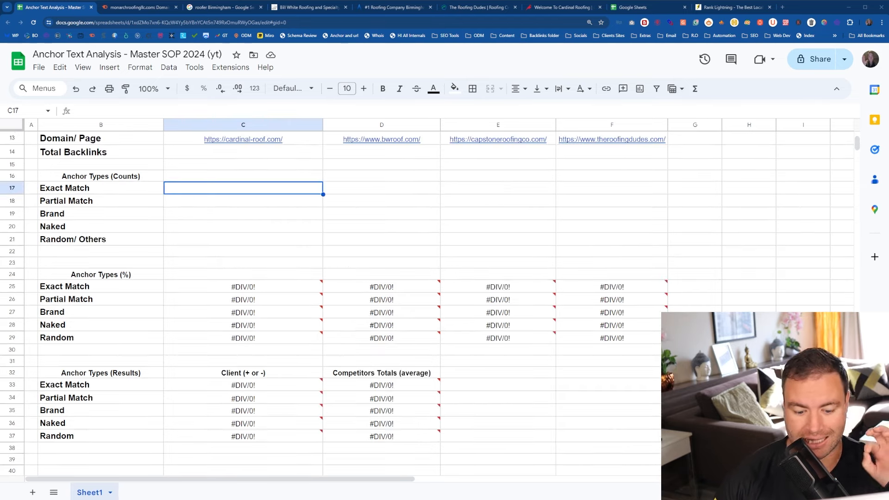
{"action": "scroll", "coordinate": [243, 287], "scroll_direction": "up", "scroll_amount": 4}
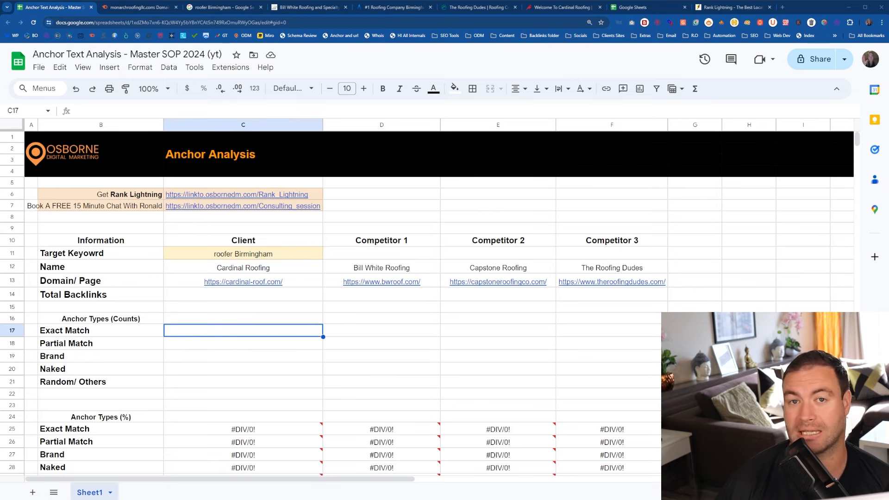
{"action": "scroll", "coordinate": [243, 210], "scroll_direction": "down", "scroll_amount": 2}
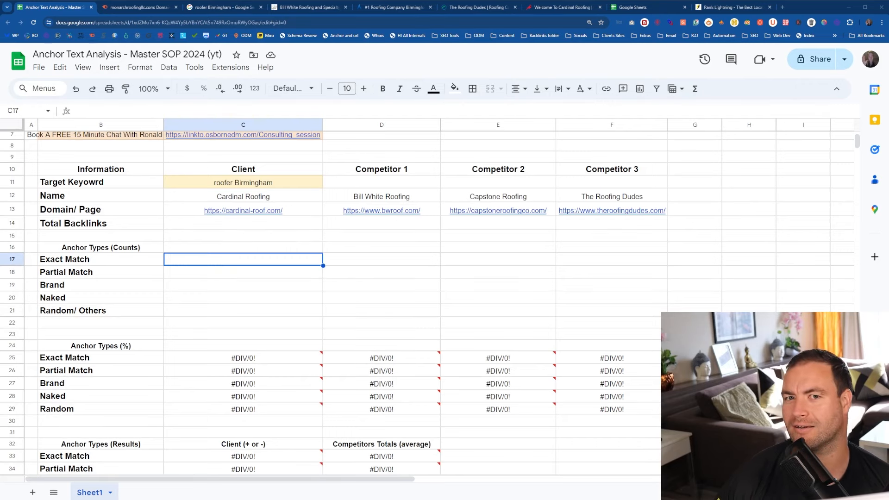
{"action": "left_click", "coordinate": [733, 10]}
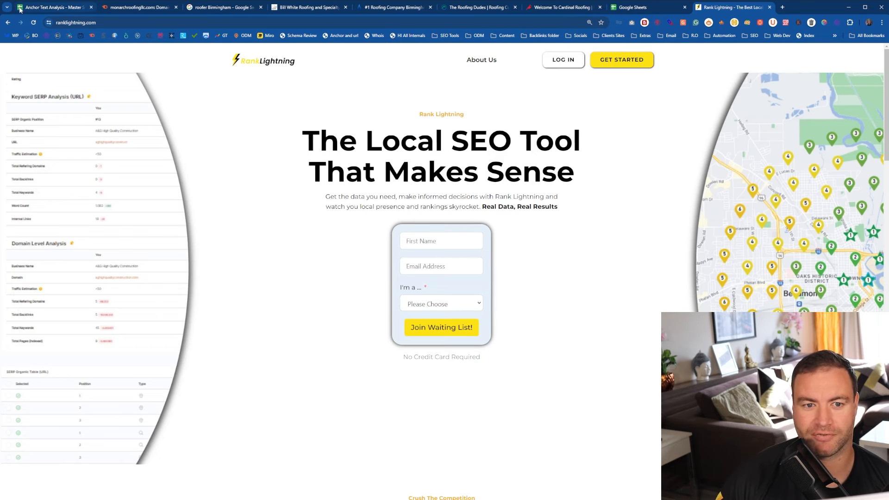
{"action": "left_click", "coordinate": [51, 7]}
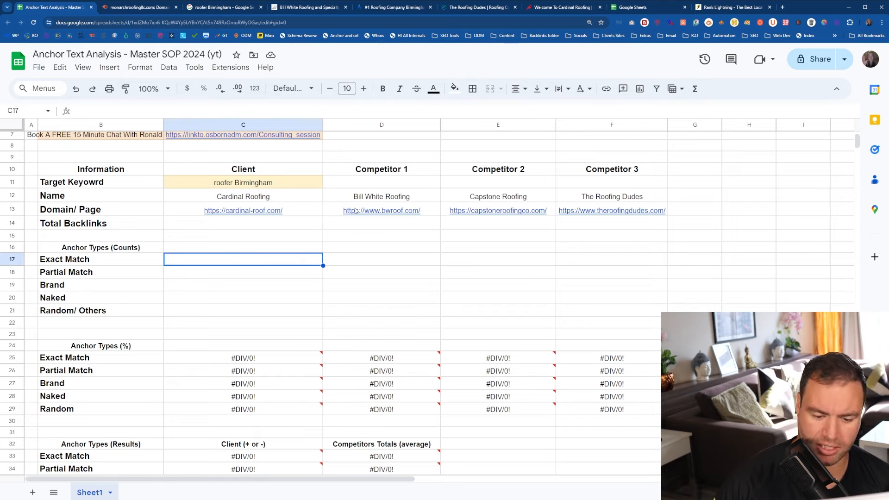
Enlarge the page view of the spreadsheet and select the client's target keyword cell.
{"action": "scroll", "coordinate": [335, 148], "scroll_direction": "up", "scroll_amount": 3}
{"action": "key", "text": "ctrl+plus"}
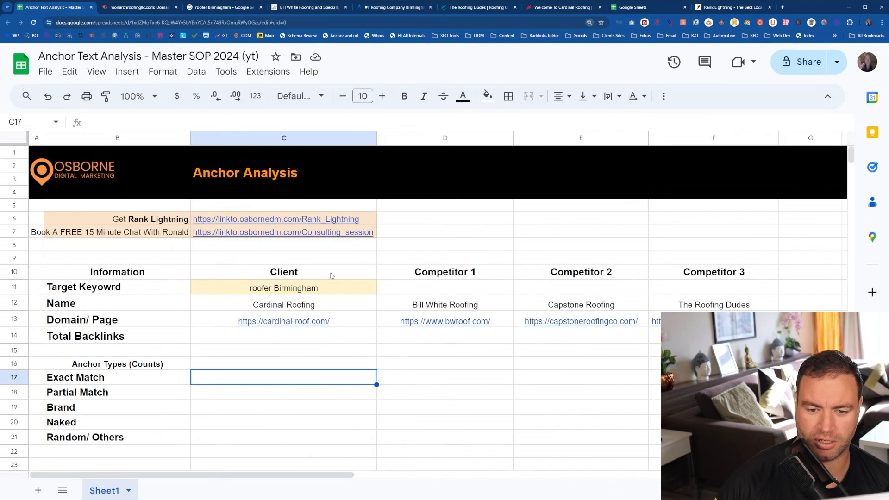
{"action": "scroll", "coordinate": [329, 289], "scroll_direction": "down", "scroll_amount": 3}
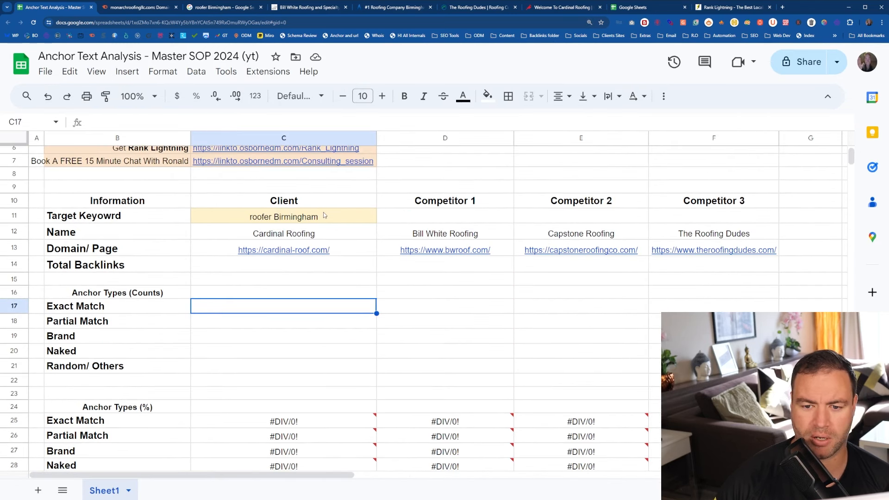
{"action": "left_click", "coordinate": [226, 219]}
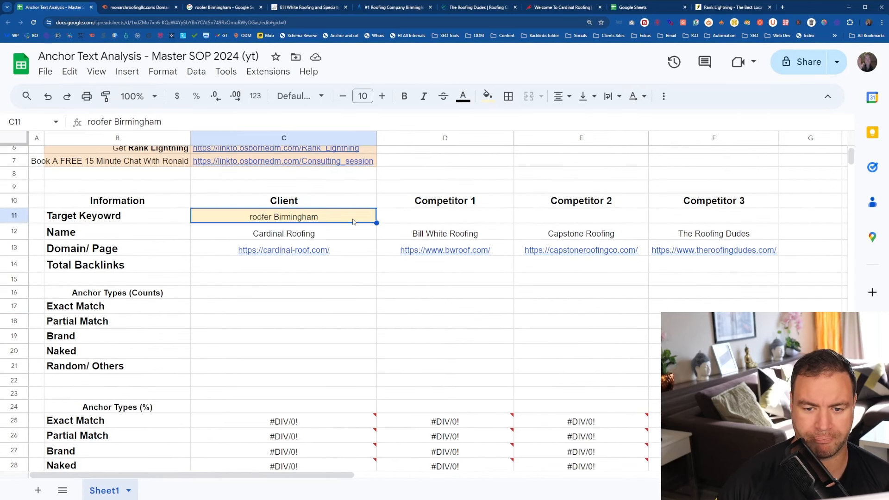
View the open Bill White Roofing and Cardinal Roofing websites.
{"action": "left_click", "coordinate": [236, 7]}
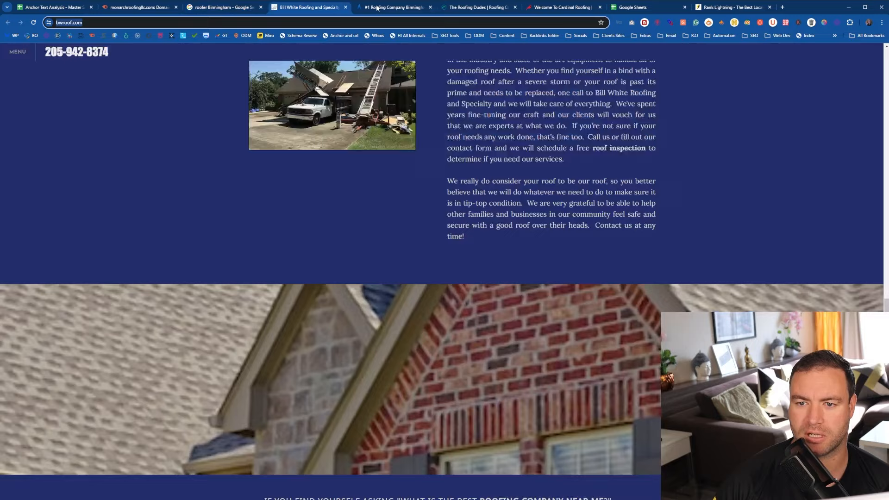
{"action": "left_click", "coordinate": [330, 7]}
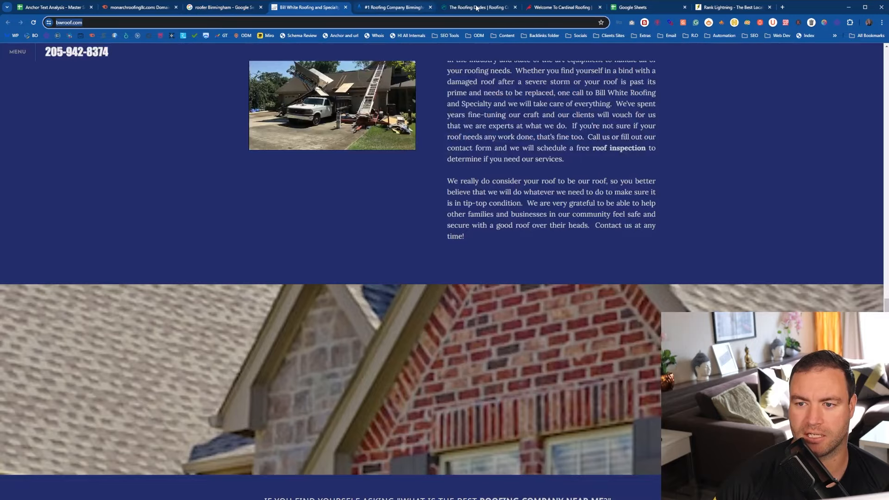
{"action": "key", "text": "ctrl+Tab"}
{"action": "key", "text": "ctrl+Tab"}
{"action": "key", "text": "ctrl+Tab"}
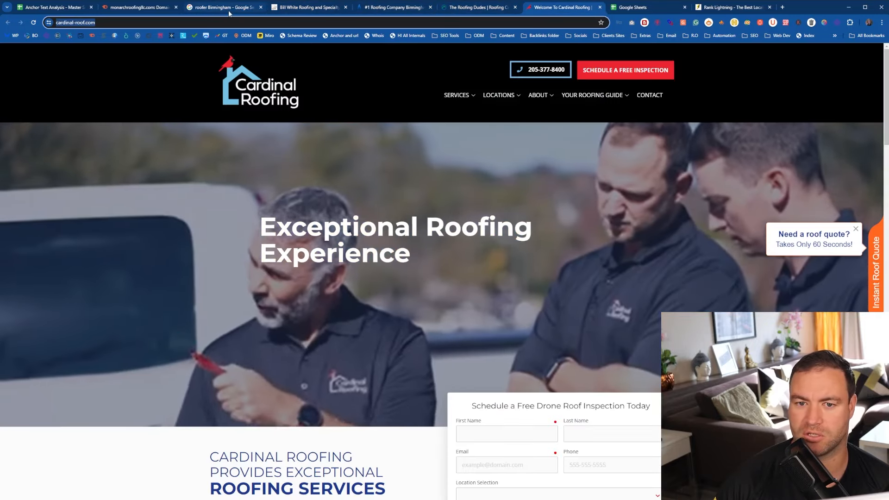
Examine the Google results for "roofer Birmingham", from the paid listings down to the organic Cardinal Roofing listing.
{"action": "left_click", "coordinate": [229, 11]}
{"action": "scroll", "coordinate": [330, 377], "scroll_direction": "down", "scroll_amount": 6}
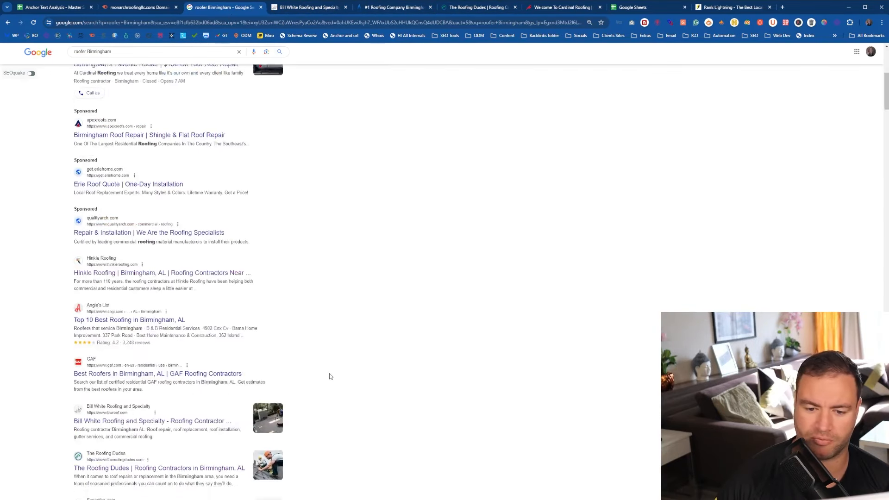
{"action": "scroll", "coordinate": [331, 375], "scroll_direction": "down", "scroll_amount": 10}
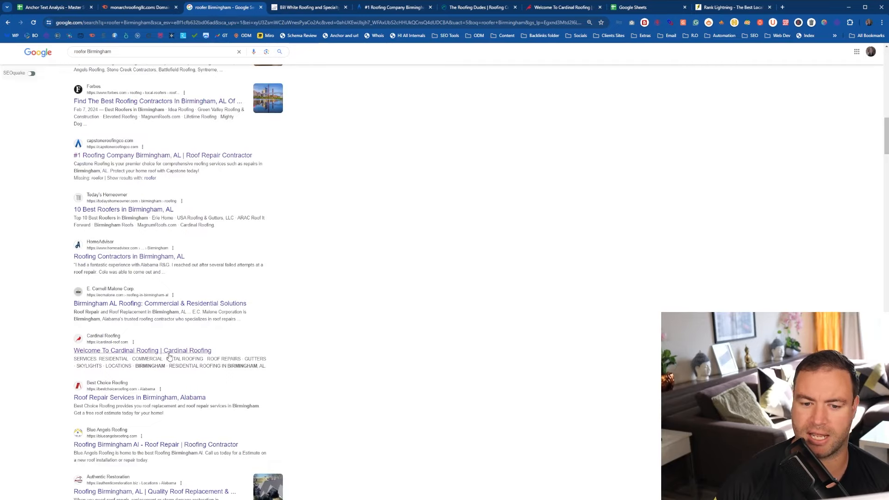
{"action": "scroll", "coordinate": [506, 368], "scroll_direction": "up", "scroll_amount": 15}
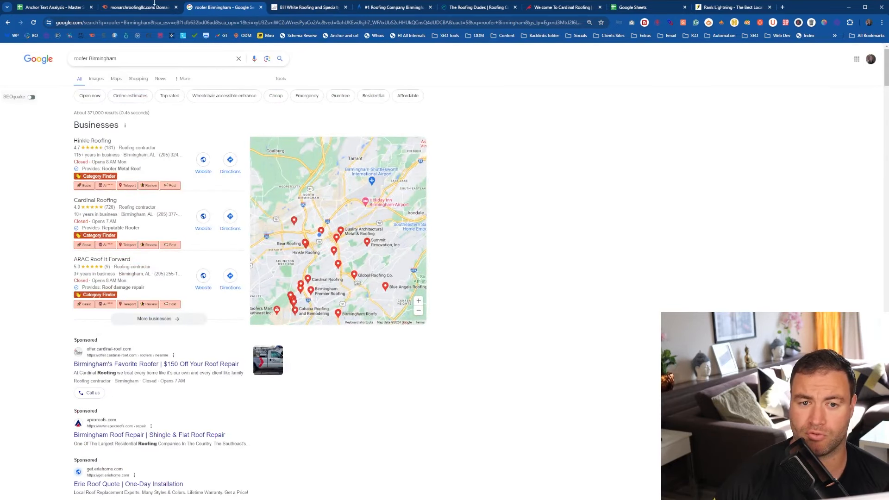
Return to the anchor analysis sheet and review the Information block, including the Domain/ Page label and the client's target keyword.
{"action": "left_click", "coordinate": [57, 8]}
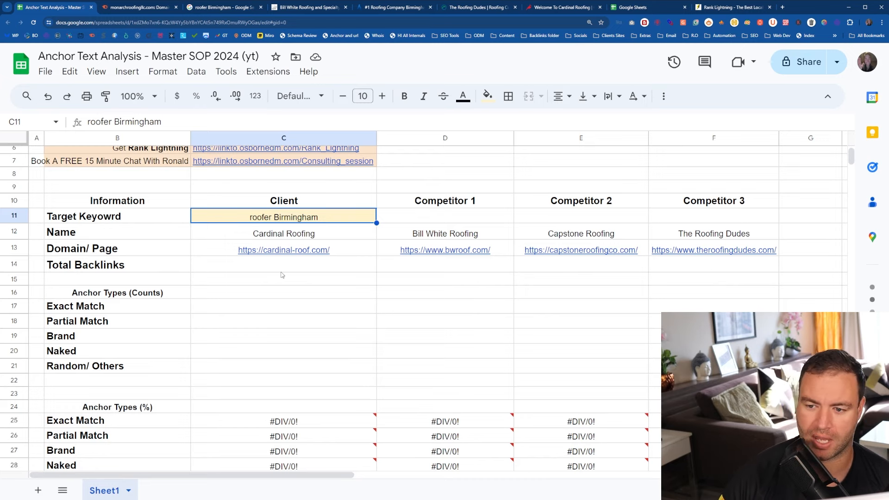
{"action": "scroll", "coordinate": [287, 287], "scroll_direction": "up", "scroll_amount": 3}
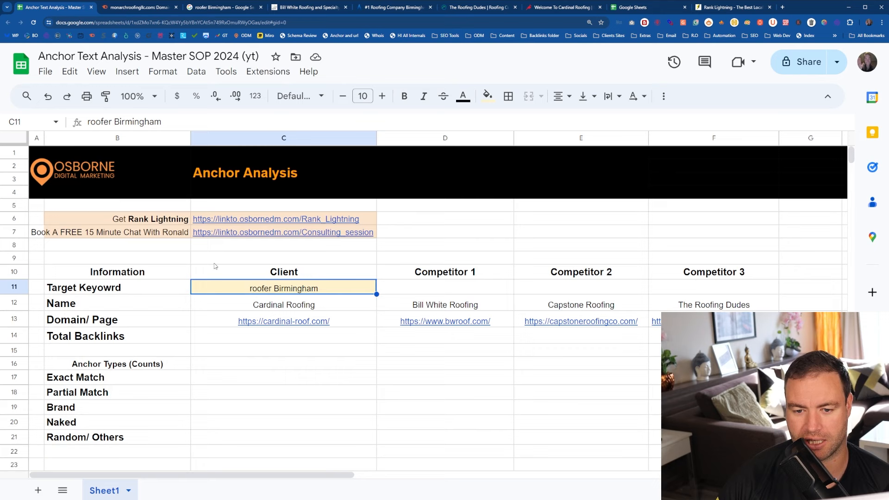
{"action": "mouse_move", "coordinate": [344, 326]}
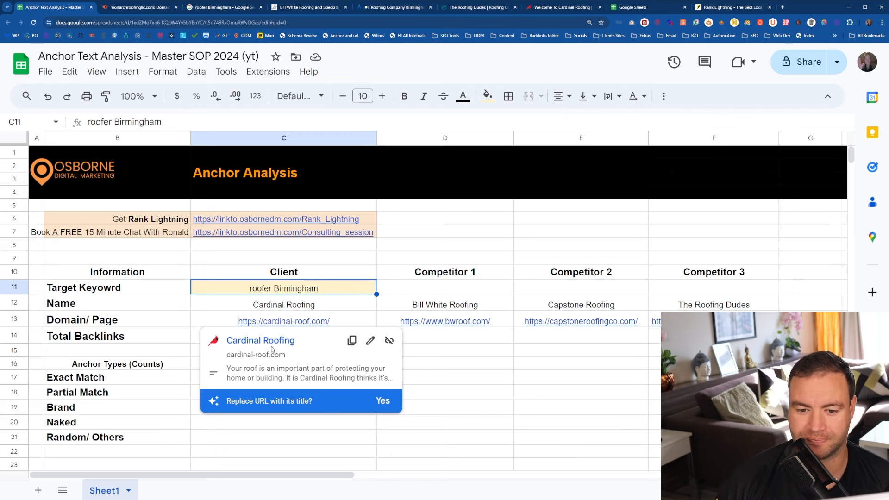
{"action": "left_click", "coordinate": [164, 326]}
{"action": "scroll", "coordinate": [153, 309], "scroll_direction": "down", "scroll_amount": 2}
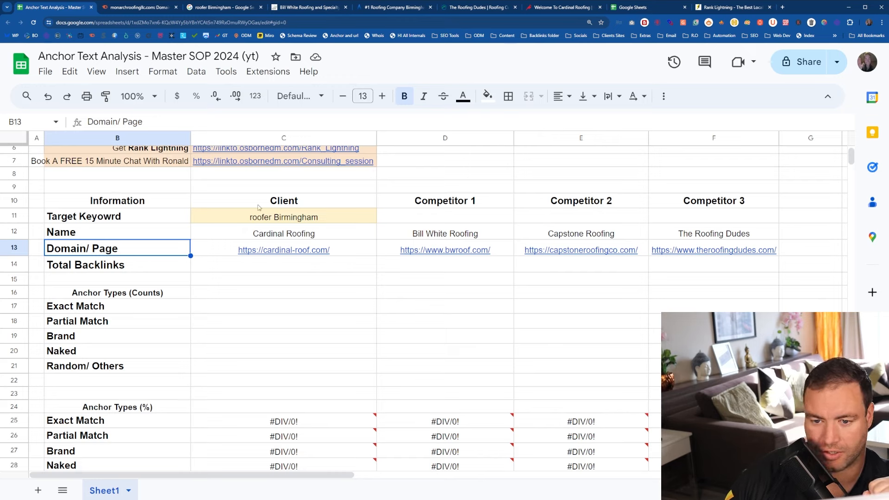
{"action": "left_click", "coordinate": [170, 201]}
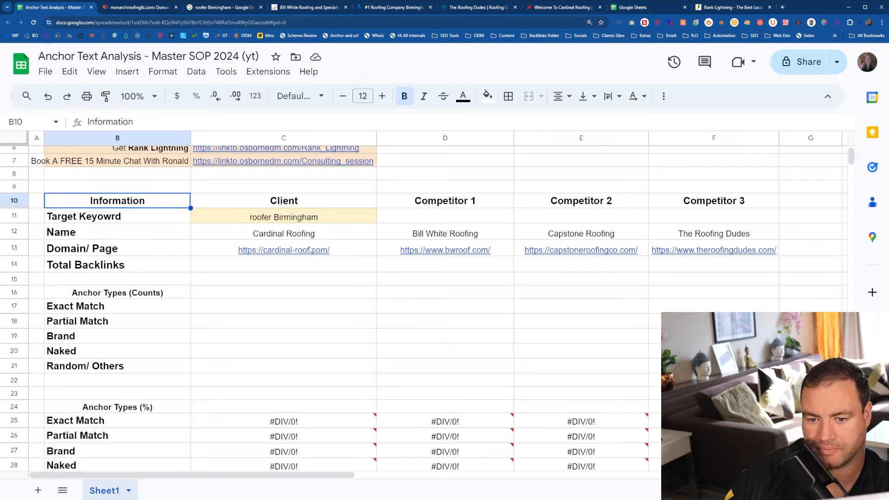
{"action": "left_click", "coordinate": [300, 221]}
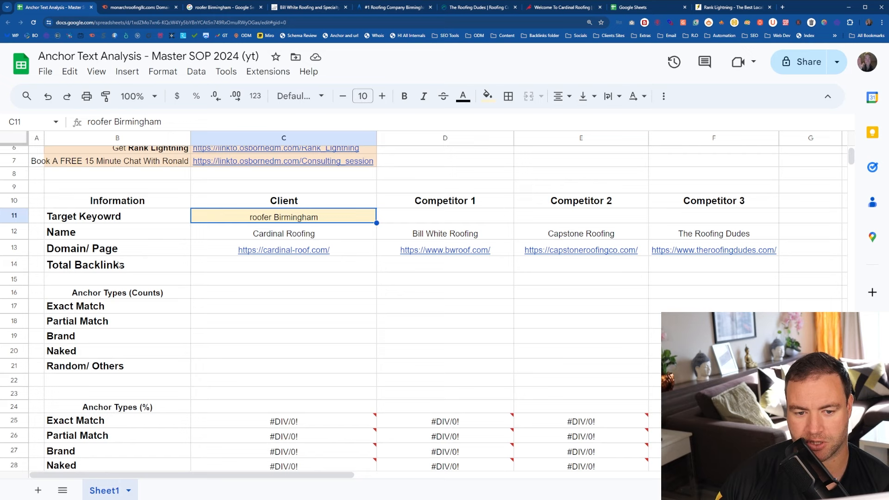
Review the Total Backlinks and Brand labels along with the client's domain and the competitors' names and domains.
{"action": "left_click", "coordinate": [104, 273]}
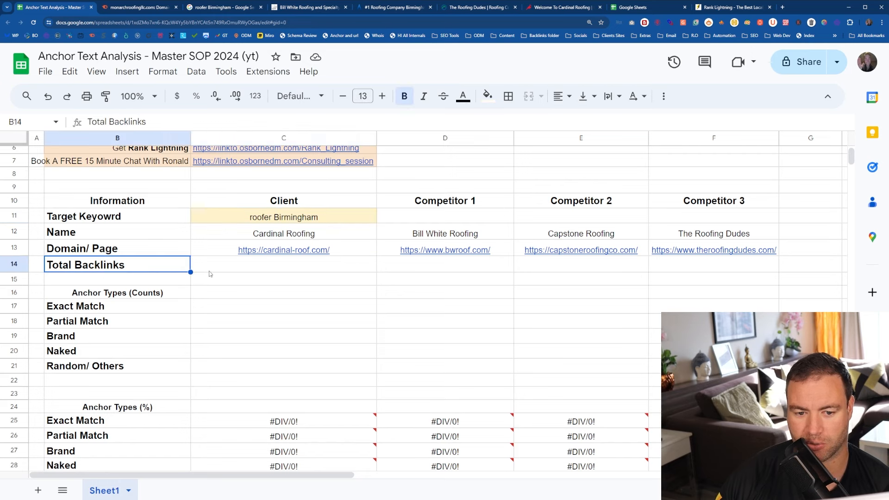
{"action": "left_click", "coordinate": [230, 252]}
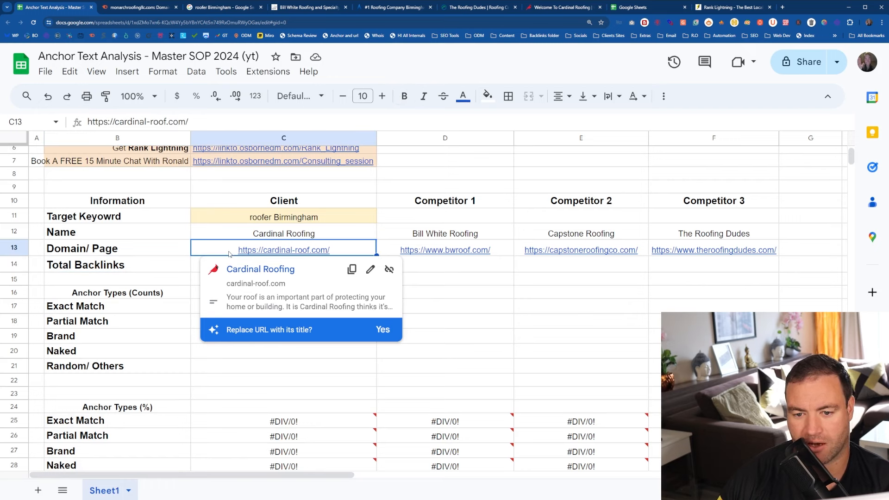
{"action": "left_click", "coordinate": [446, 253]}
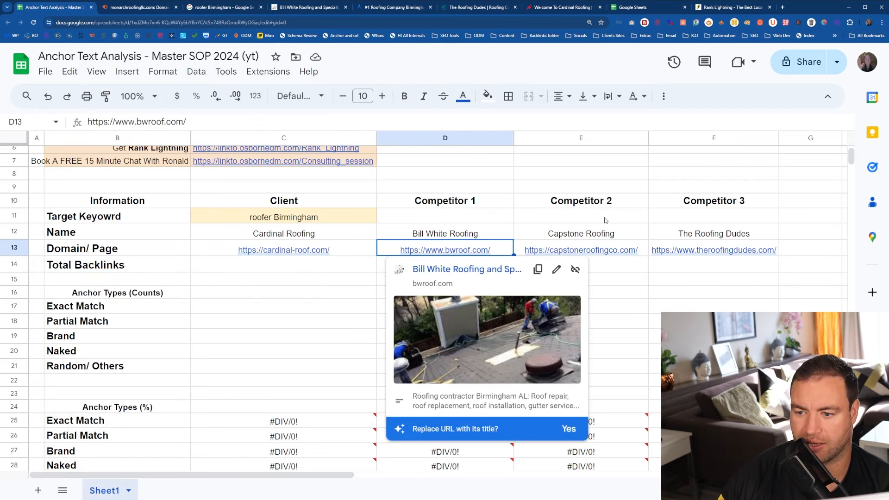
{"action": "left_click", "coordinate": [435, 229]}
{"action": "left_click", "coordinate": [632, 237]}
{"action": "left_click", "coordinate": [703, 237]}
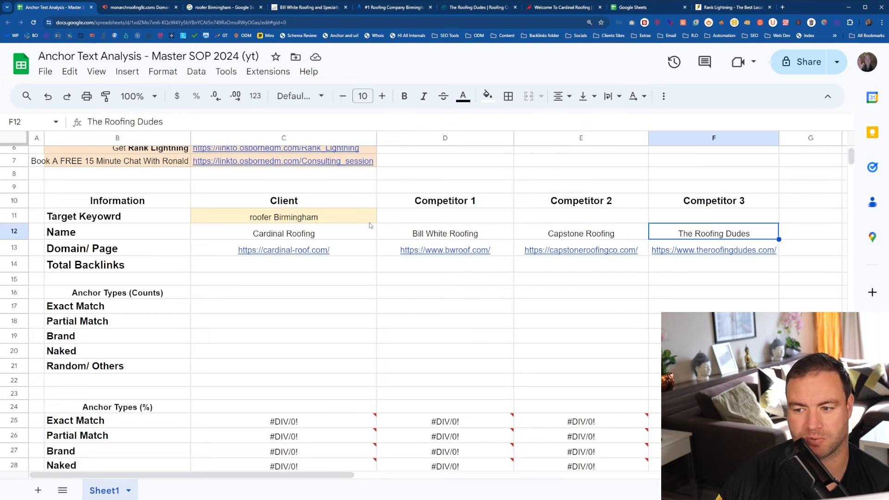
{"action": "left_click", "coordinate": [105, 337]}
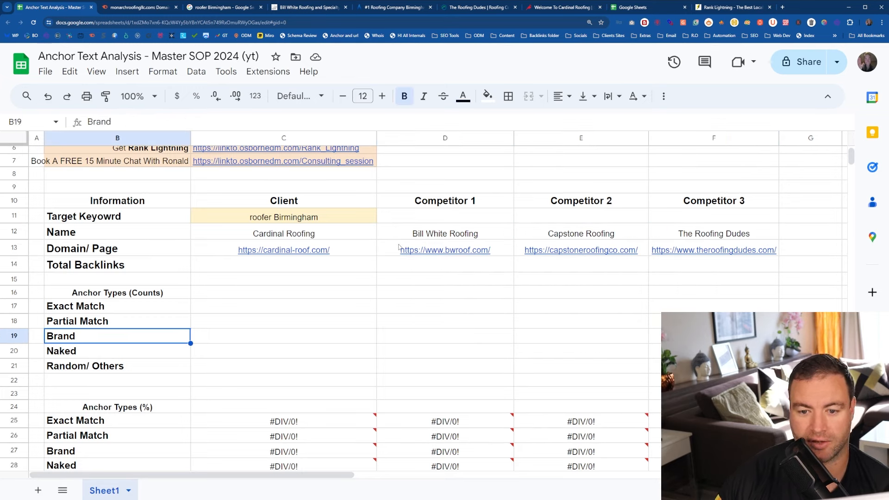
Review the client's empty Total Backlinks cell, the anchor type sections, the Domain/ Page row and the target keyword.
{"action": "left_click", "coordinate": [214, 266]}
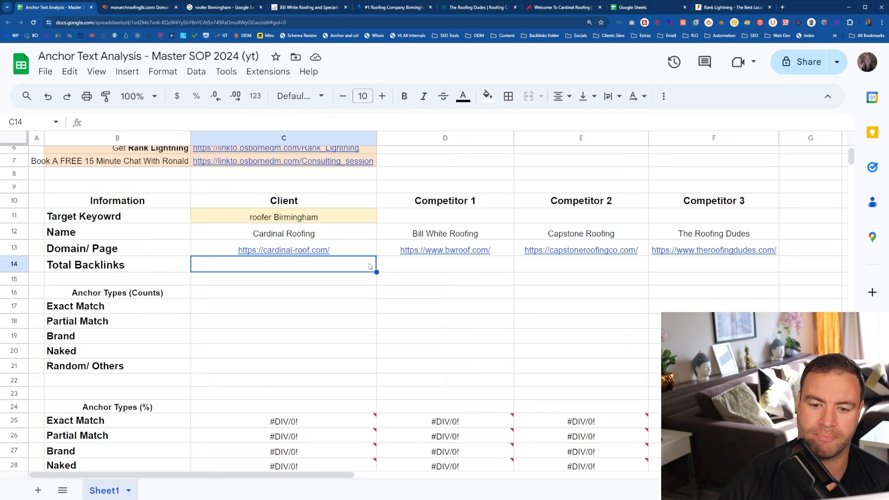
{"action": "scroll", "coordinate": [317, 346], "scroll_direction": "down", "scroll_amount": 3}
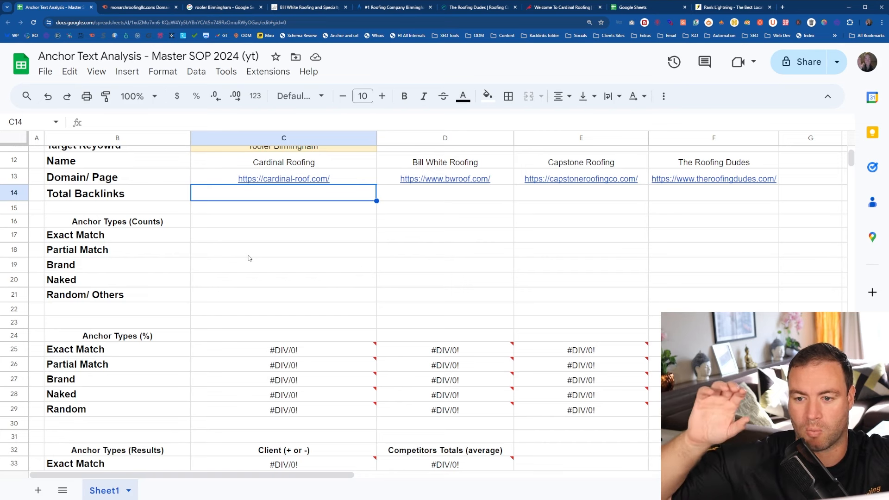
{"action": "scroll", "coordinate": [347, 239], "scroll_direction": "up", "scroll_amount": 2}
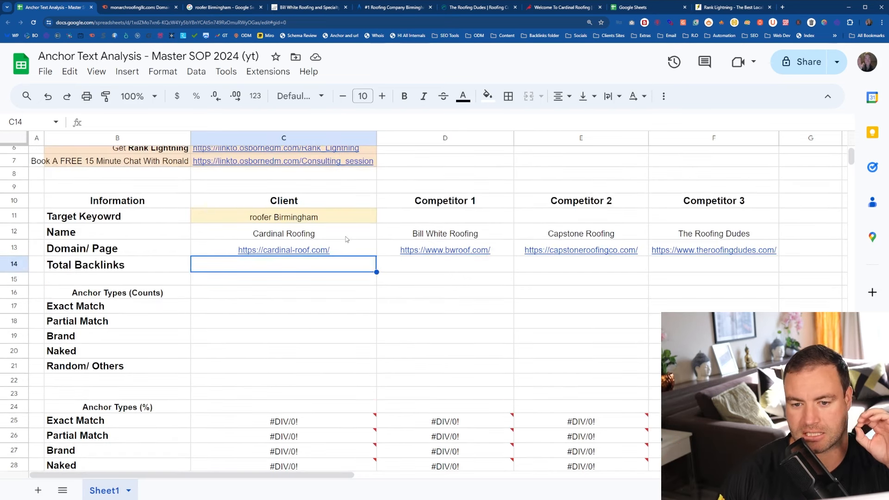
{"action": "mouse_move", "coordinate": [338, 248]}
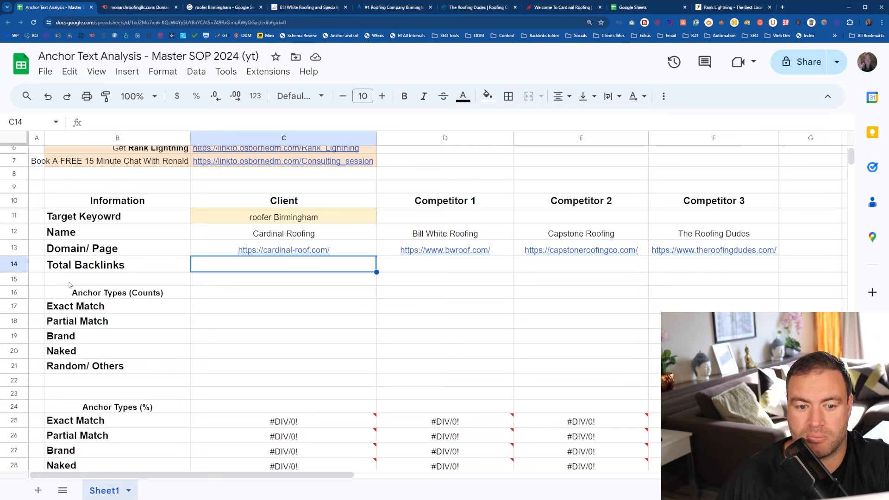
{"action": "mouse_move", "coordinate": [218, 254]}
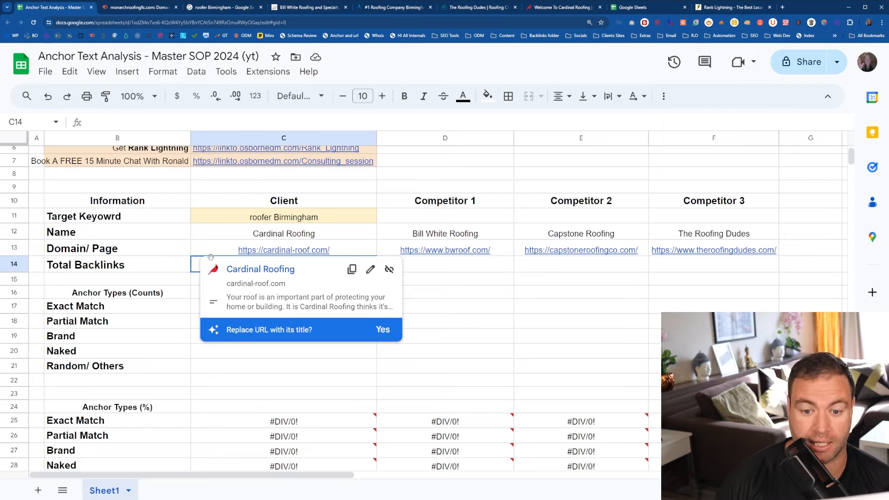
{"action": "left_click", "coordinate": [185, 280]}
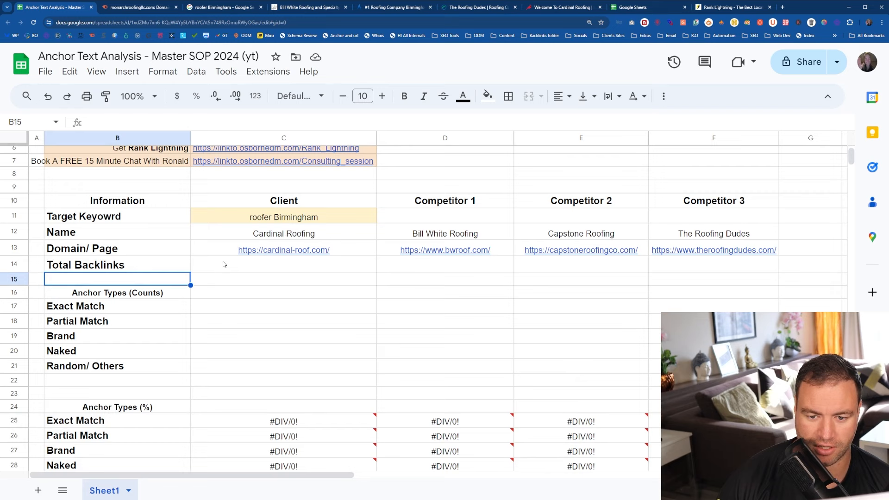
{"action": "left_click", "coordinate": [167, 254]}
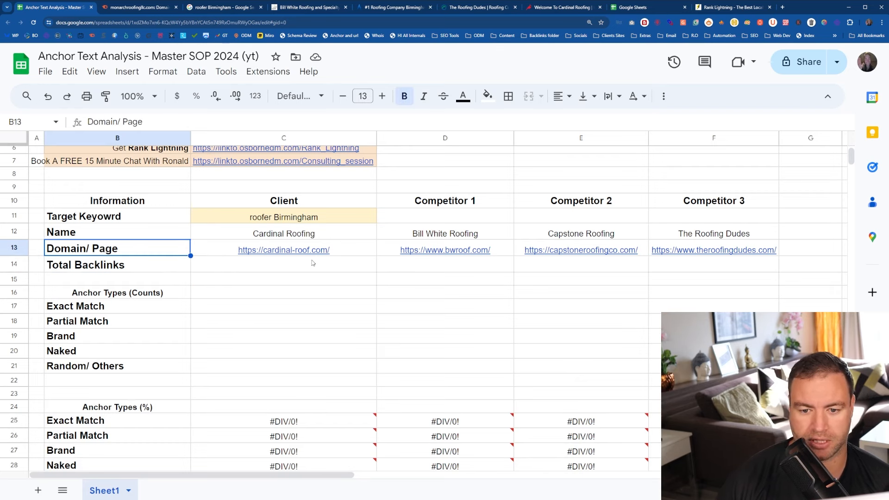
{"action": "left_click", "coordinate": [215, 217]}
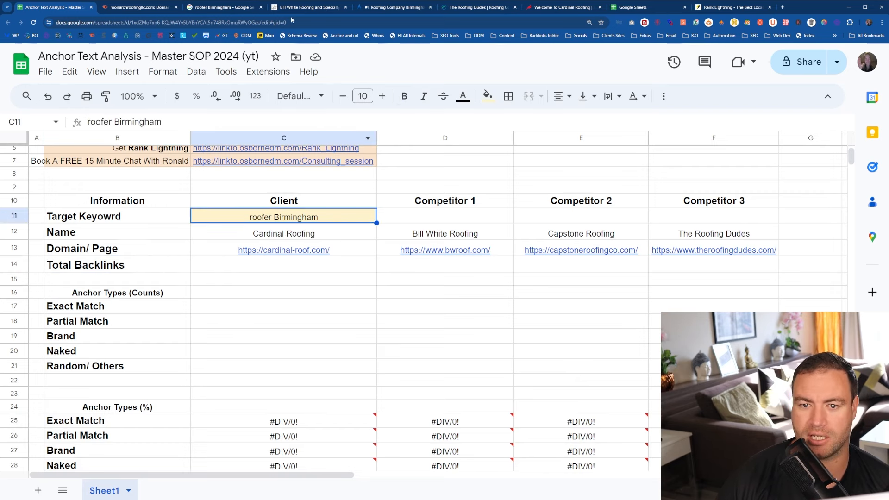
Look over the Google results for "roofer Birmingham", from the map businesses through the sponsored ads to the organic listings.
{"action": "left_click", "coordinate": [200, 8]}
{"action": "scroll", "coordinate": [134, 344], "scroll_direction": "down", "scroll_amount": 3}
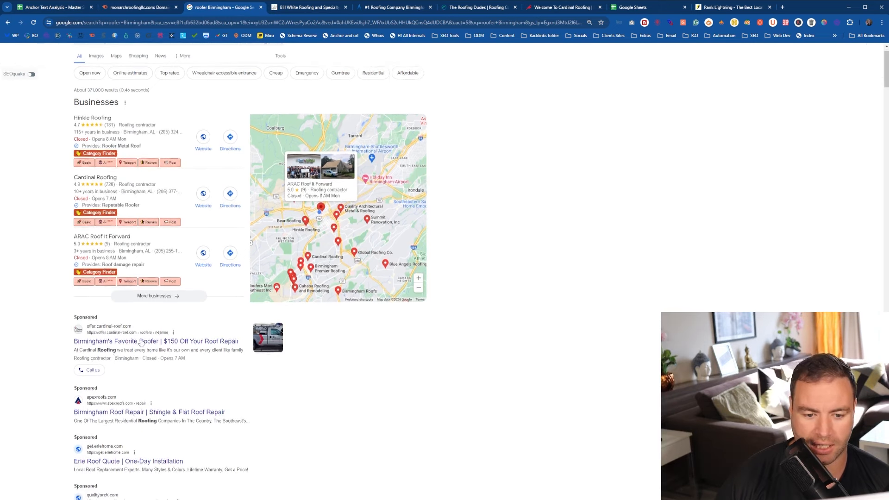
{"action": "scroll", "coordinate": [51, 266], "scroll_direction": "down", "scroll_amount": 2}
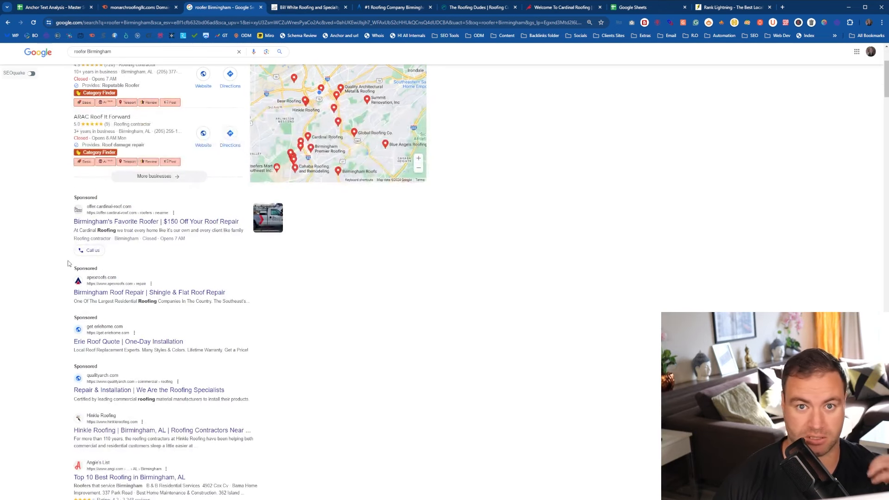
{"action": "scroll", "coordinate": [112, 265], "scroll_direction": "down", "scroll_amount": 1}
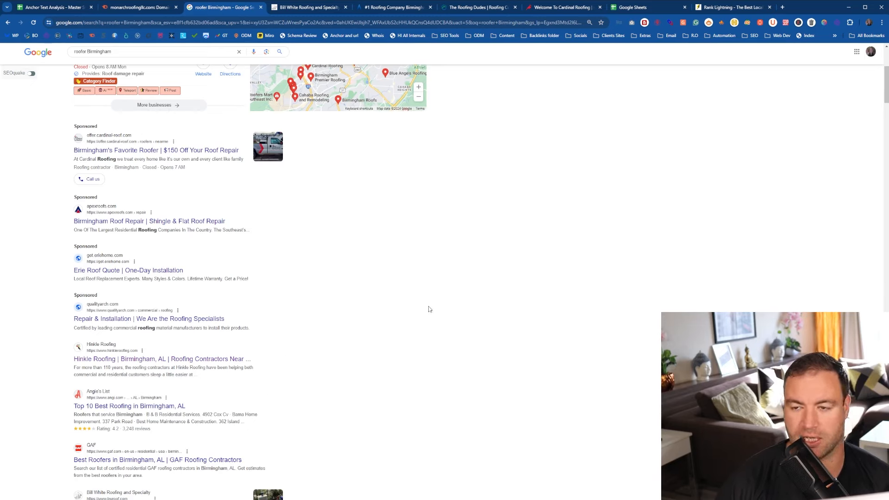
{"action": "scroll", "coordinate": [419, 278], "scroll_direction": "up", "scroll_amount": 5}
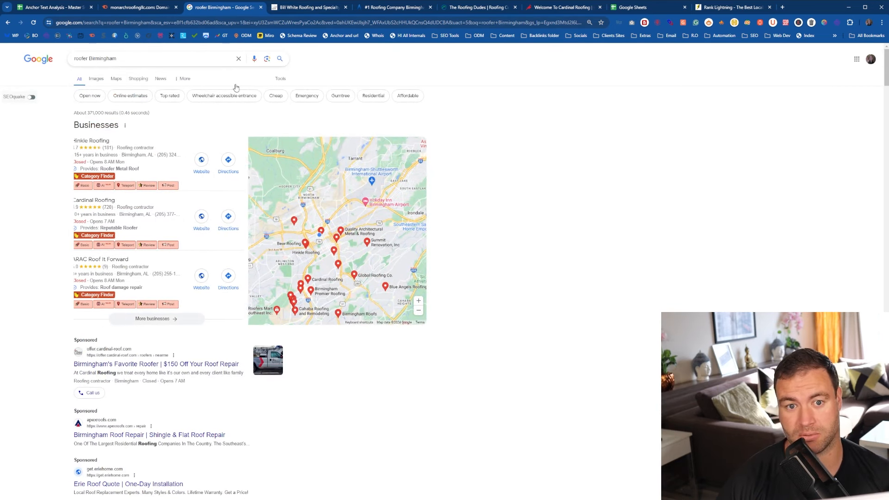
Copy the client's domain from the anchor analysis sheet and open Backlink Analytics for cardinal-roof.com in Semrush.
{"action": "left_click", "coordinate": [53, 7]}
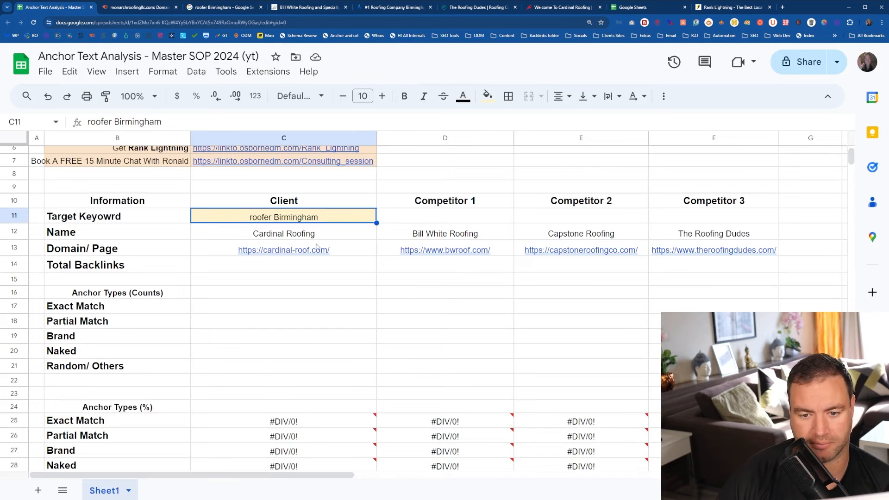
{"action": "left_click", "coordinate": [325, 278]}
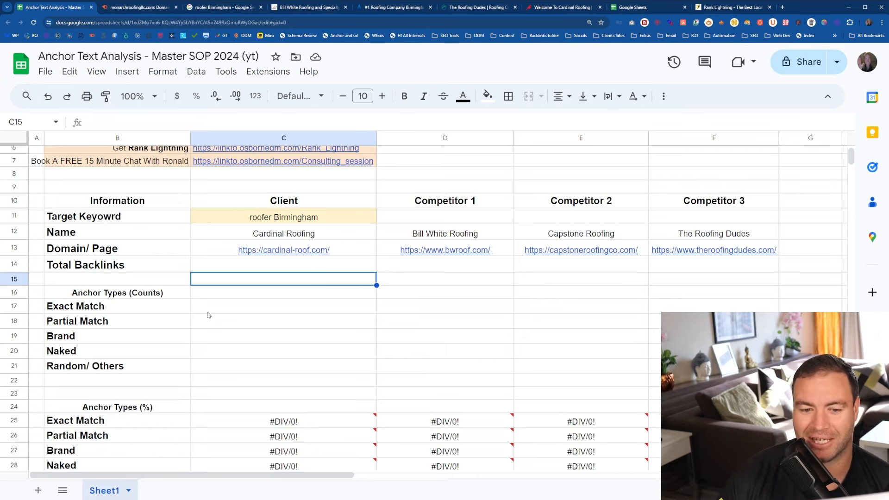
{"action": "left_click", "coordinate": [250, 298]}
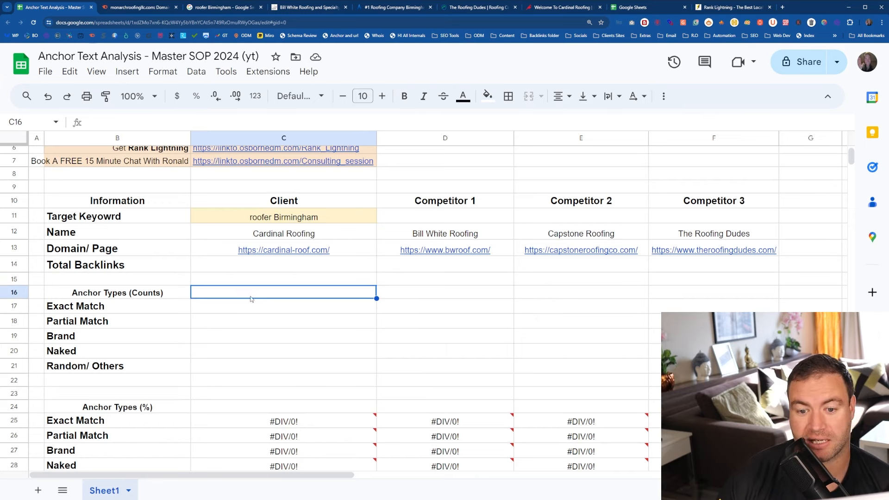
{"action": "left_click", "coordinate": [207, 249]}
{"action": "key", "text": "ctrl+c"}
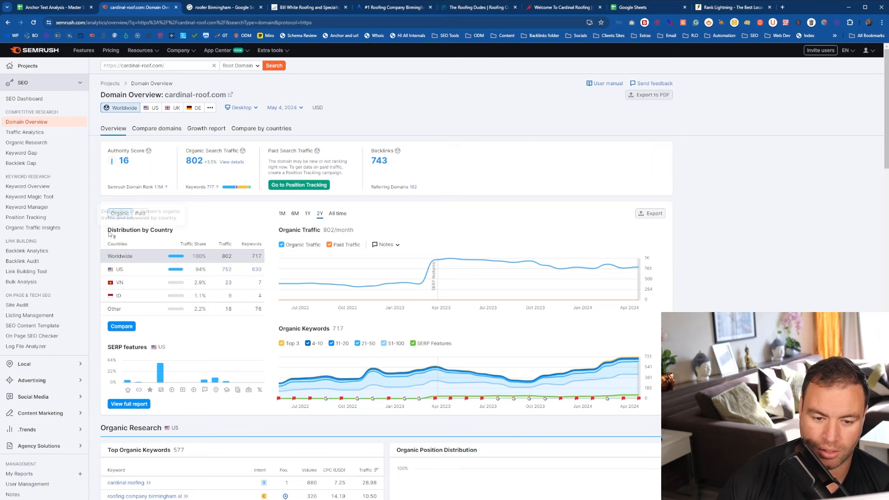
{"action": "left_click", "coordinate": [27, 251]}
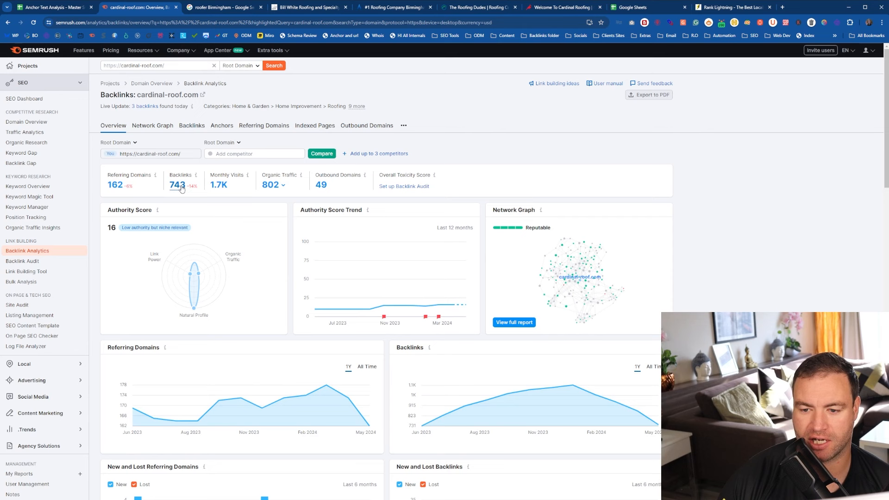
Set the client's Total Backlinks to 743 in the anchor analysis sheet, and check the anchor type percentage and results sections.
{"action": "left_click", "coordinate": [49, 10]}
{"action": "left_click", "coordinate": [244, 270]}
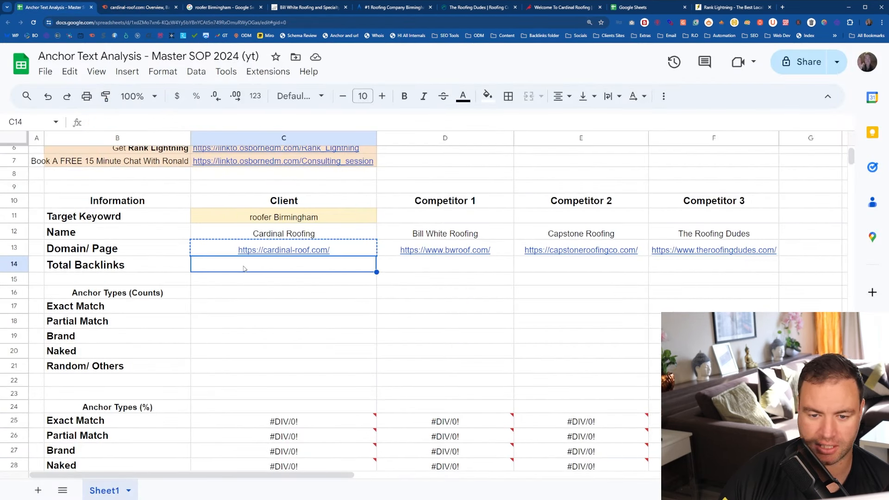
{"action": "type", "text": "743"}
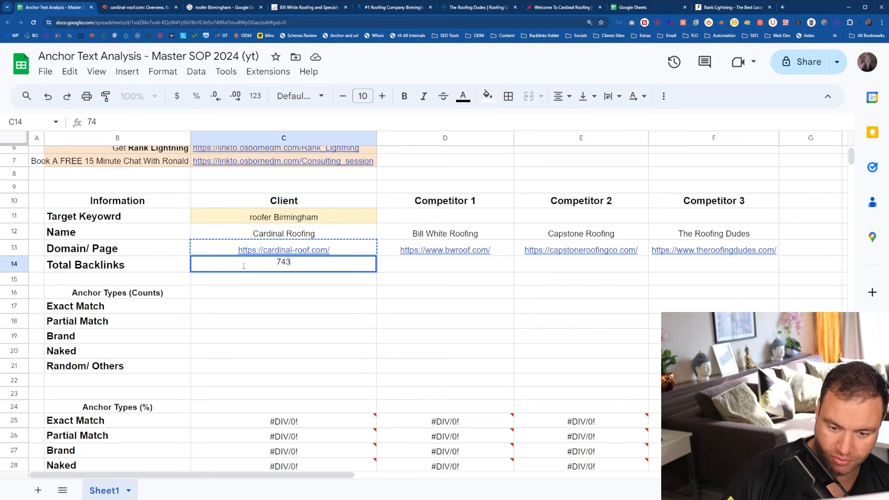
{"action": "key", "text": "Return"}
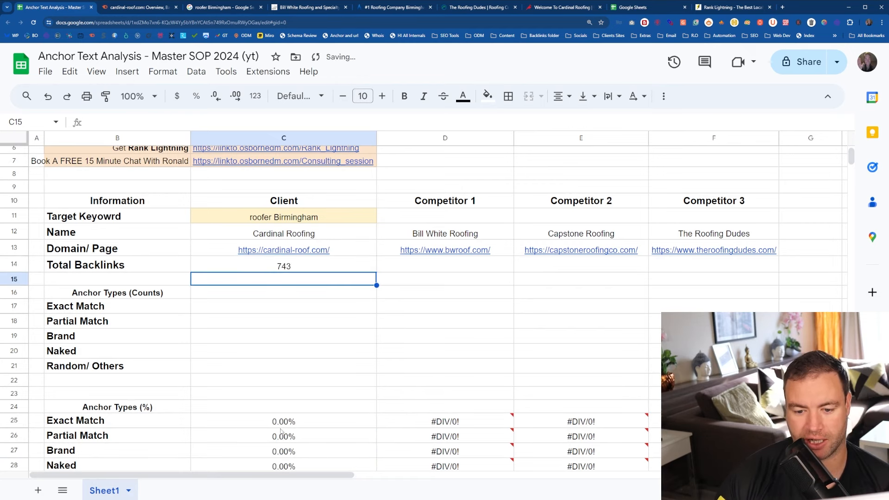
{"action": "scroll", "coordinate": [244, 242], "scroll_direction": "down", "scroll_amount": 5}
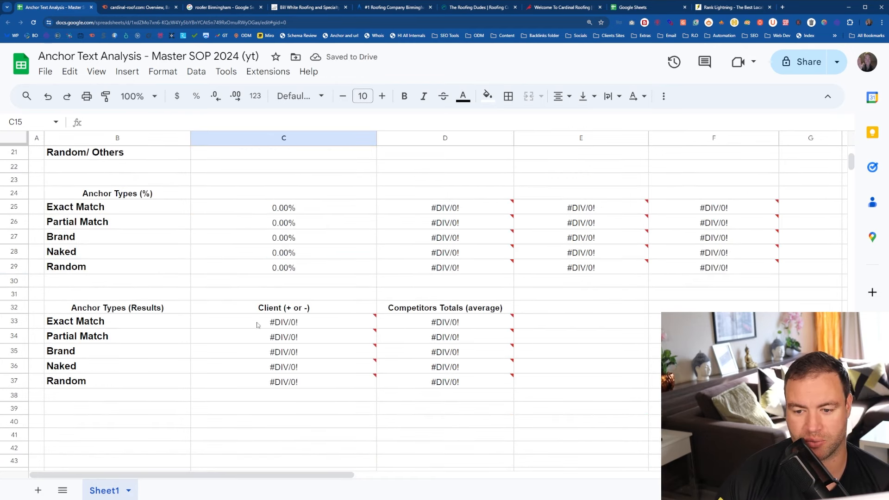
{"action": "scroll", "coordinate": [258, 325], "scroll_direction": "up", "scroll_amount": 3}
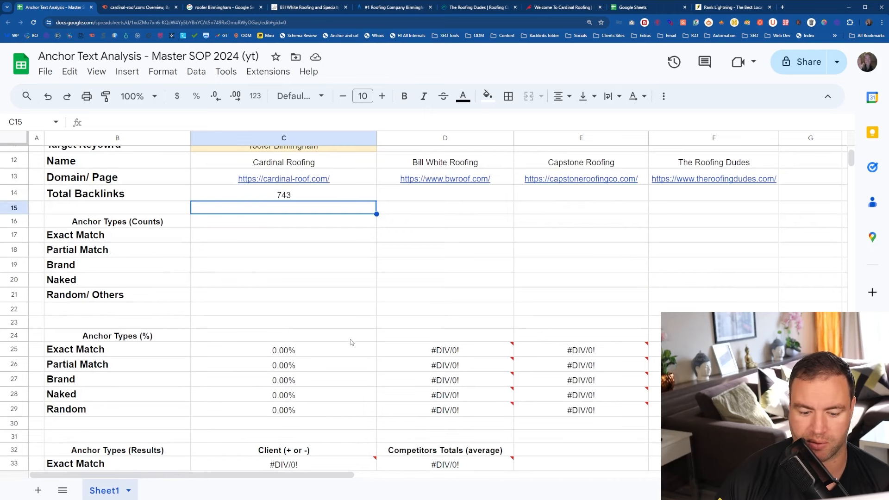
{"action": "scroll", "coordinate": [331, 320], "scroll_direction": "up", "scroll_amount": 2}
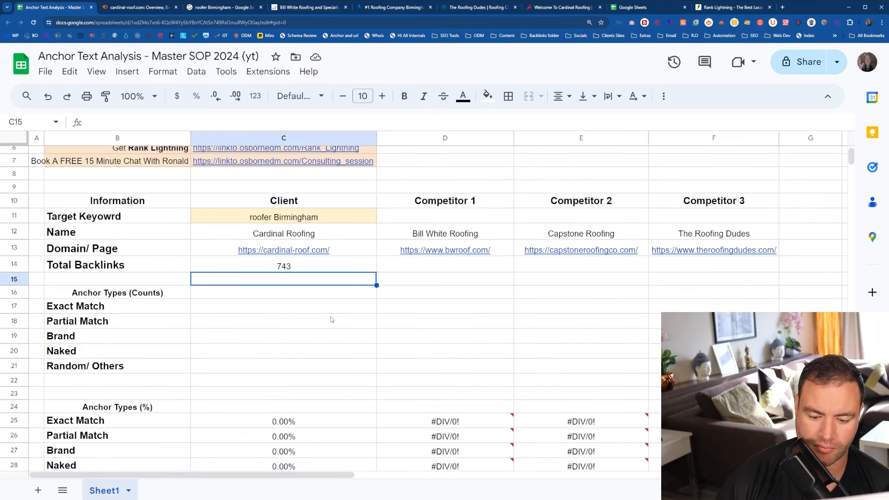
{"action": "scroll", "coordinate": [341, 369], "scroll_direction": "down", "scroll_amount": 3}
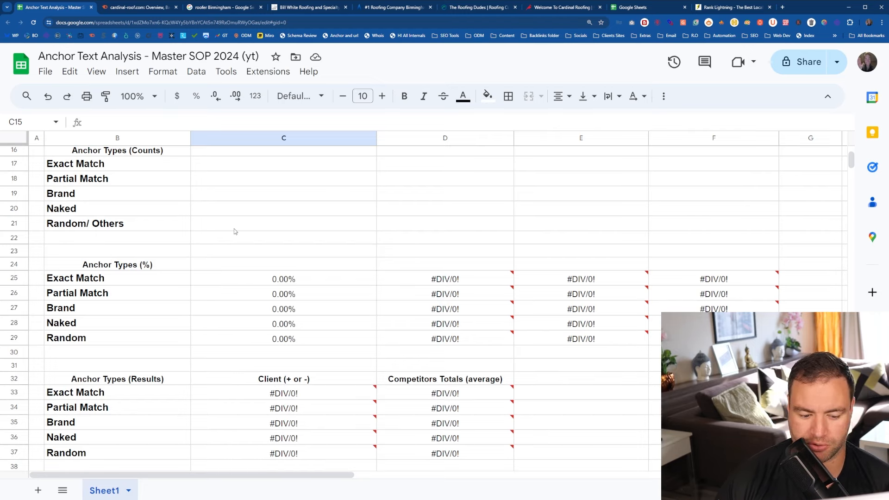
Export the Anchors report for cardinal-roof.com from Semrush Backlink Analytics and load it into a Google Sheets spreadsheet.
{"action": "left_click", "coordinate": [144, 8]}
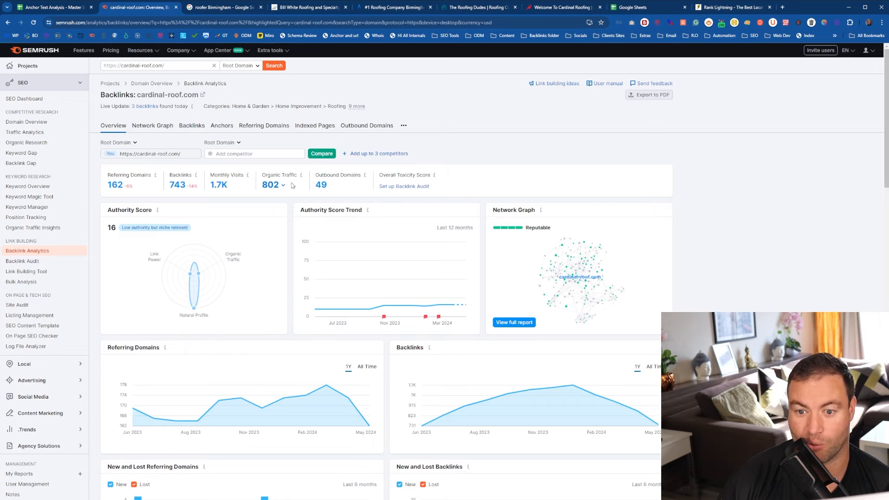
{"action": "left_click", "coordinate": [225, 128]}
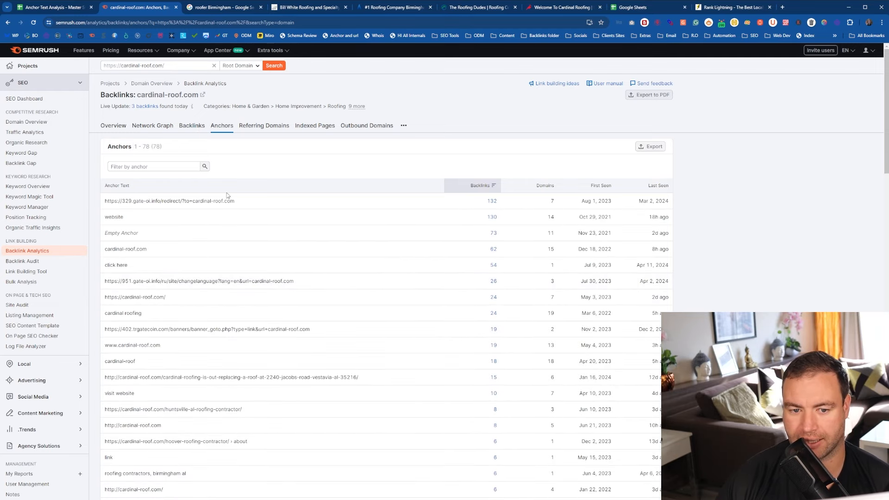
{"action": "left_click", "coordinate": [650, 146]}
{"action": "left_click", "coordinate": [645, 172]}
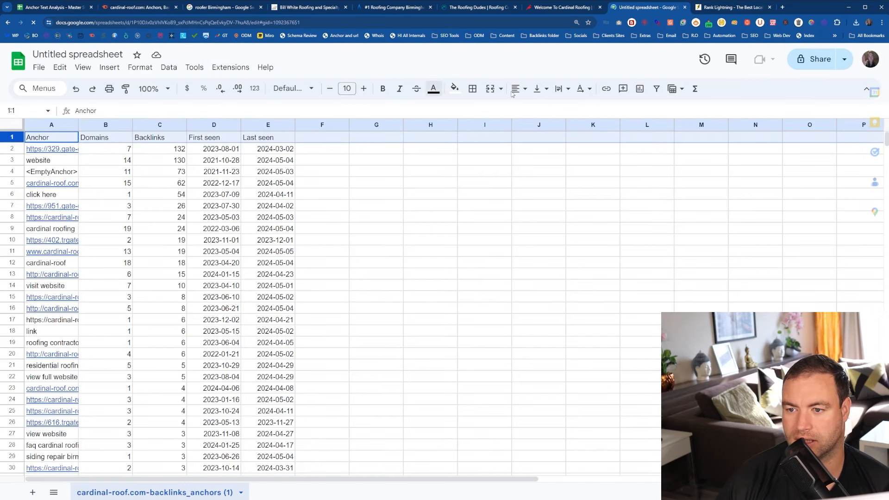
Add a filter to the exported anchor data and widen the Anchor column to fit its contents.
{"action": "left_click", "coordinate": [656, 88]}
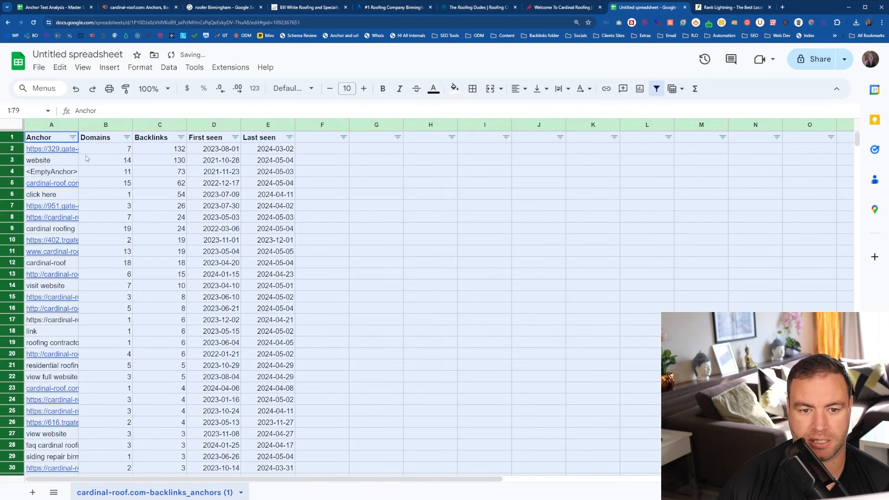
{"action": "double_click", "coordinate": [79, 125]}
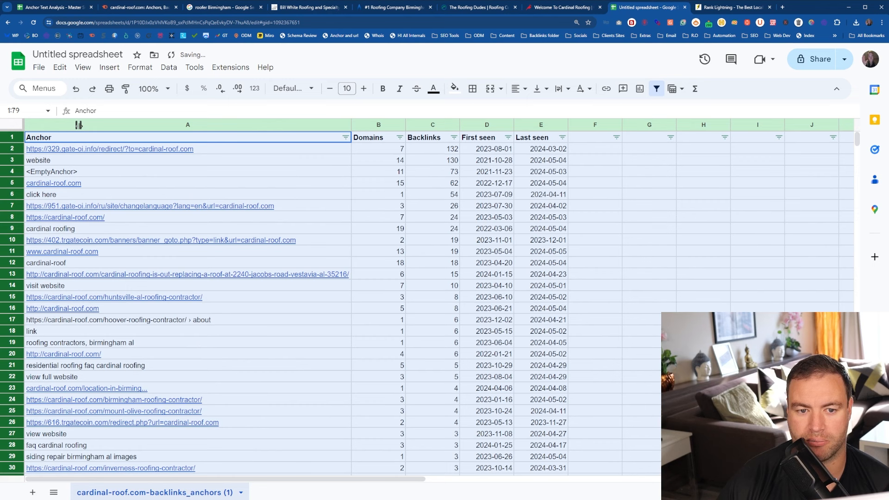
{"action": "left_click", "coordinate": [377, 174]}
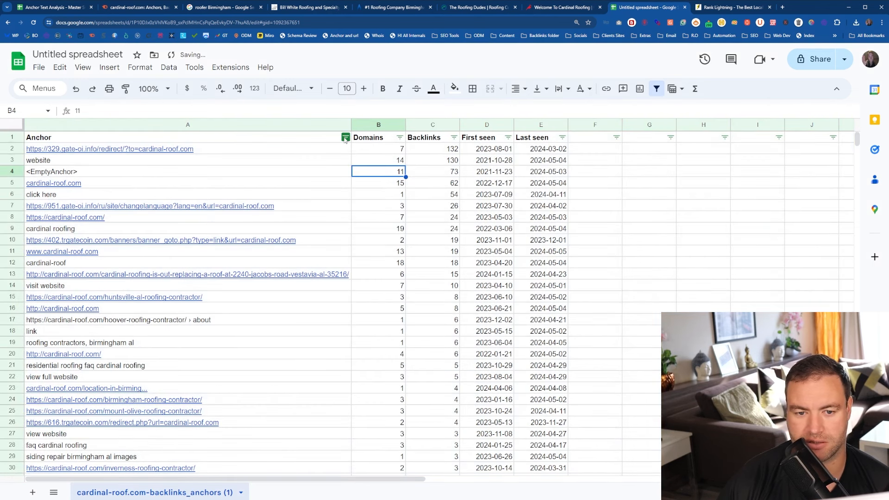
Choose "Text contains" as the filter condition for the Anchor column.
{"action": "left_click", "coordinate": [345, 138]}
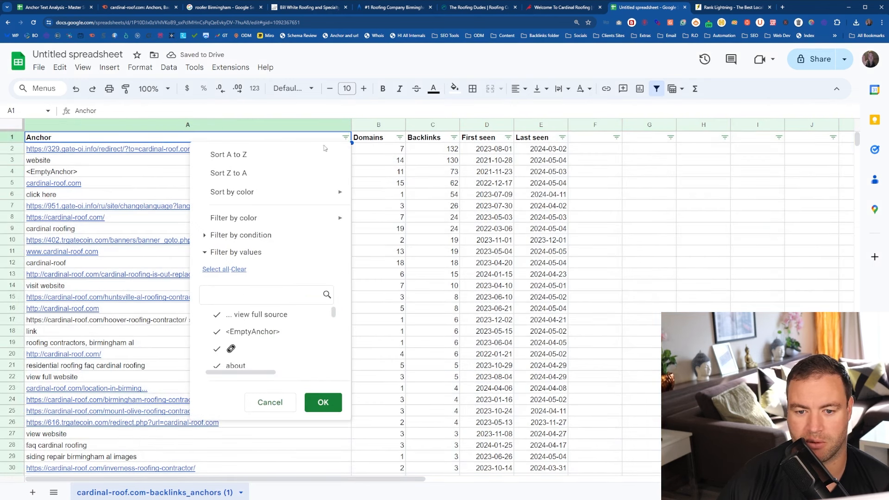
{"action": "left_click", "coordinate": [259, 237]}
{"action": "left_click", "coordinate": [246, 260]}
{"action": "left_click", "coordinate": [243, 234]}
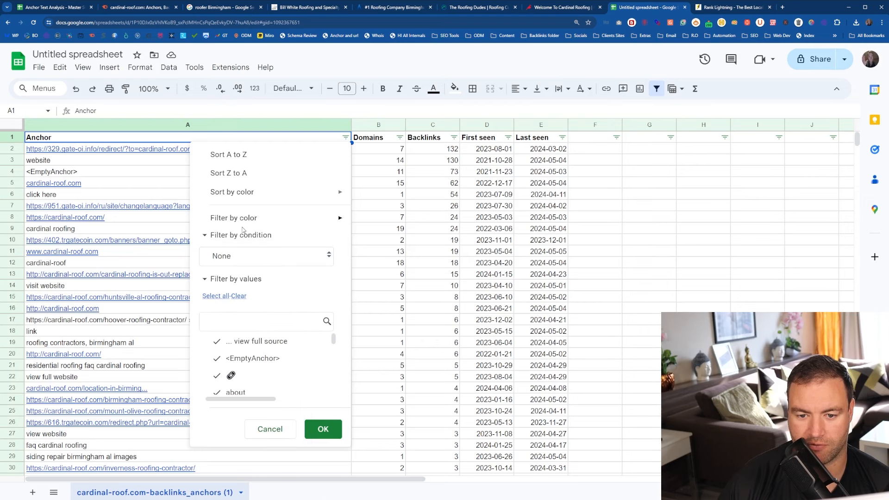
{"action": "left_click", "coordinate": [261, 258]}
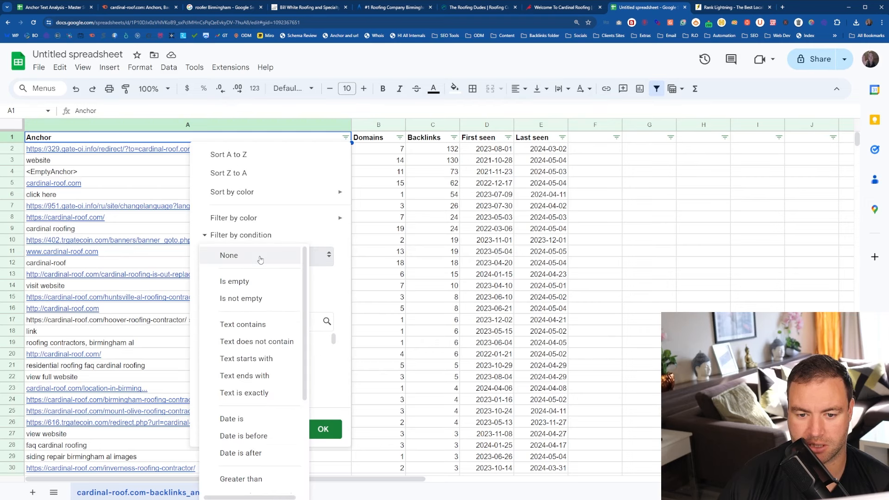
{"action": "left_click", "coordinate": [258, 326]}
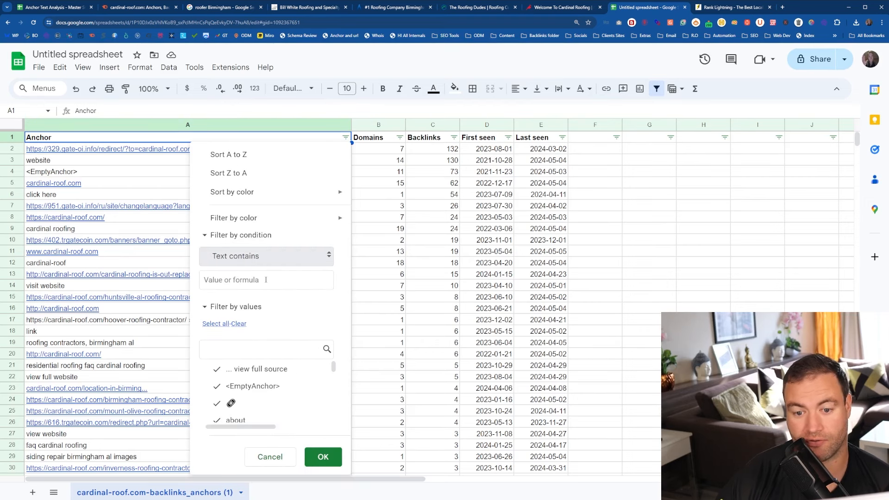
Return to the anchor analysis sheet and review the Exact Match, Partial Match, Brand, Naked and Random/ Others count categories.
{"action": "left_click", "coordinate": [50, 10]}
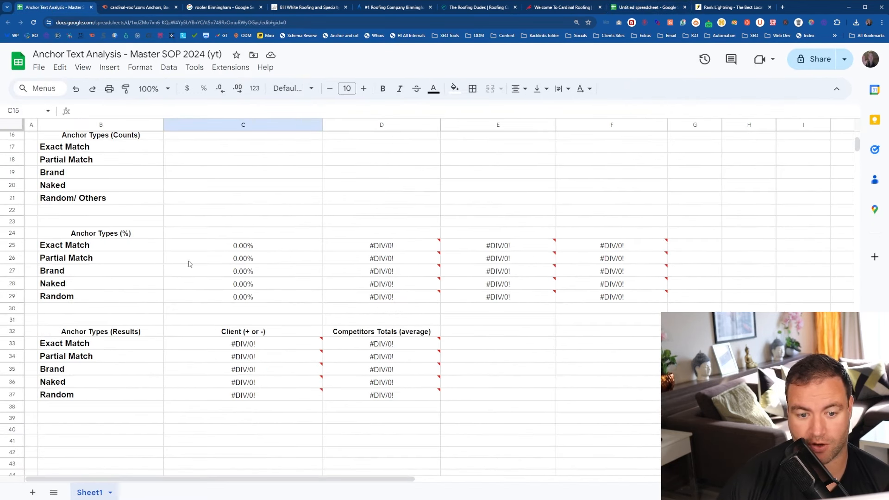
{"action": "scroll", "coordinate": [191, 265], "scroll_direction": "up", "scroll_amount": 2}
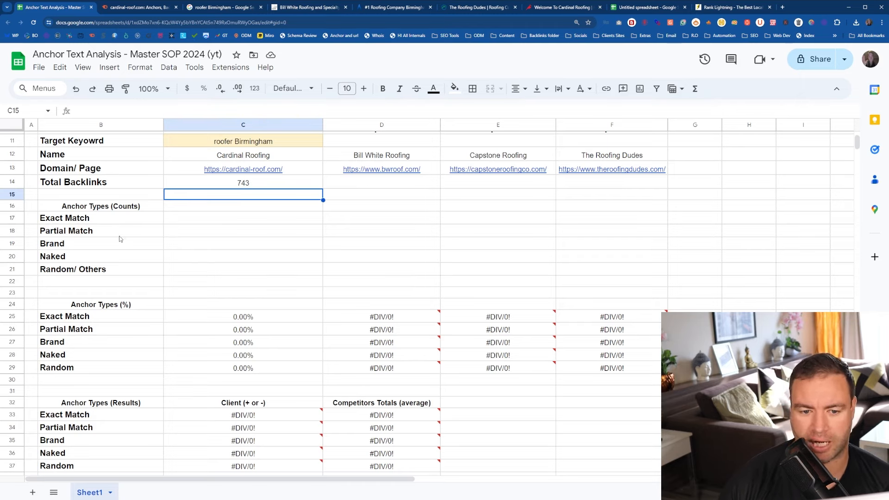
{"action": "left_click", "coordinate": [115, 222]}
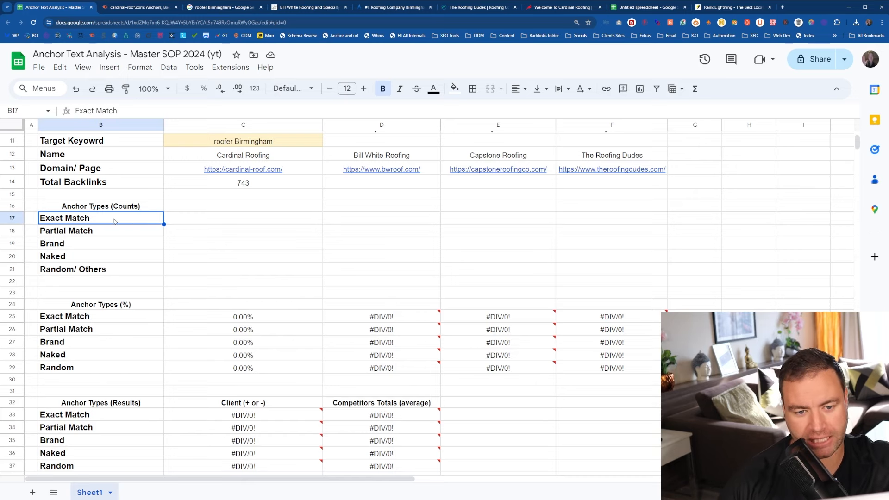
{"action": "left_click", "coordinate": [119, 231]}
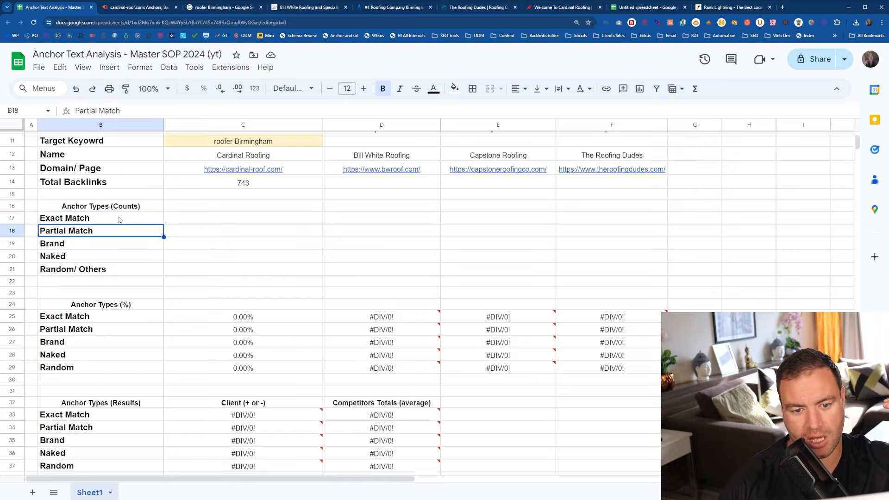
{"action": "left_click", "coordinate": [120, 220]}
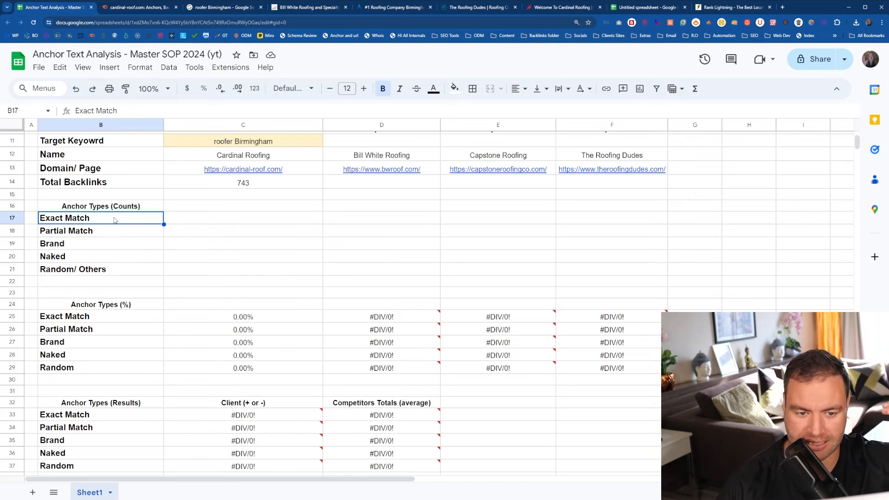
{"action": "left_click", "coordinate": [109, 233]}
{"action": "left_click", "coordinate": [99, 249]}
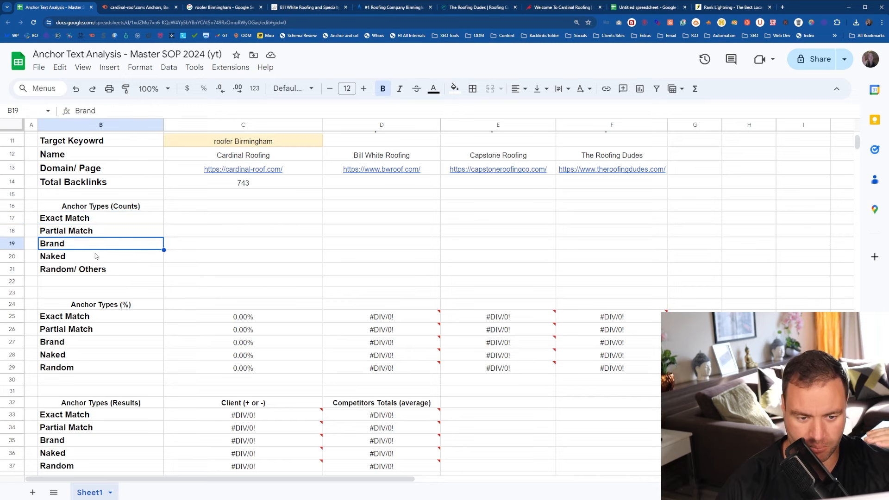
{"action": "left_click", "coordinate": [94, 258]}
{"action": "left_click", "coordinate": [90, 272]}
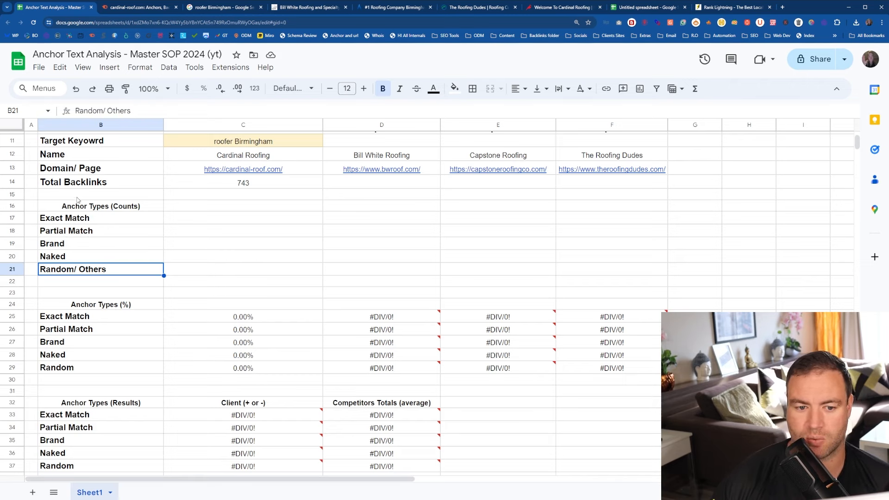
Filter the exported Anchor column for text containing the target keyword "roofer Birmingham" copied from the anchor analysis sheet.
{"action": "left_click", "coordinate": [269, 143]}
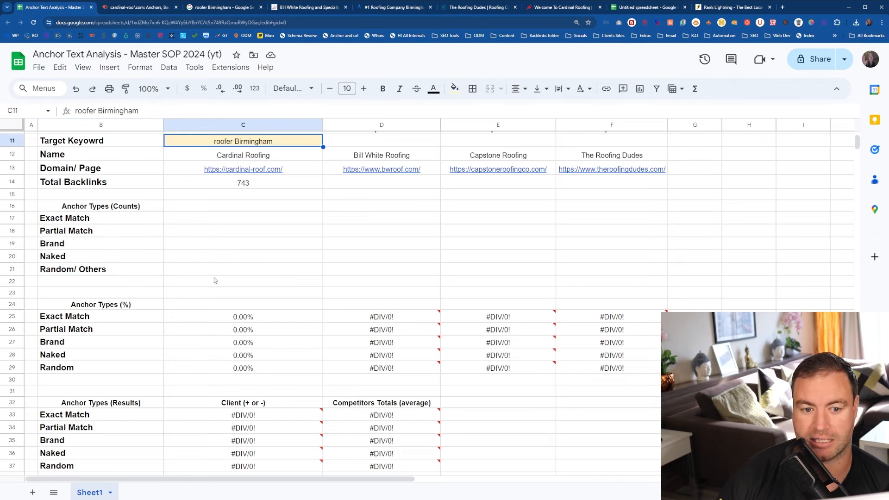
{"action": "key", "text": "ctrl+c"}
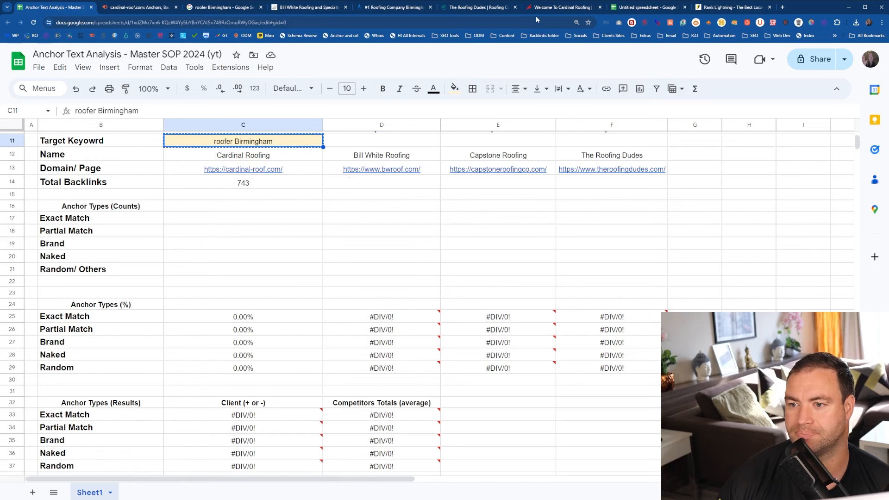
{"action": "left_click", "coordinate": [648, 9]}
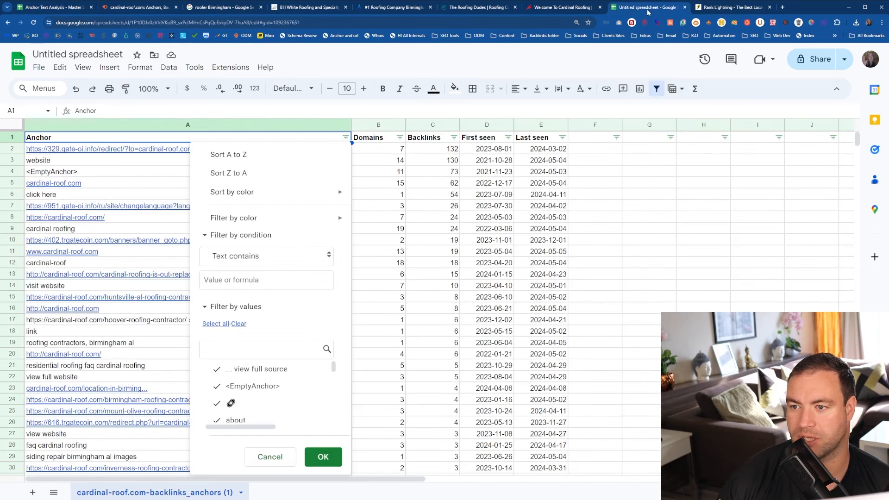
{"action": "left_click", "coordinate": [231, 279]}
{"action": "key", "text": "ctrl+v"}
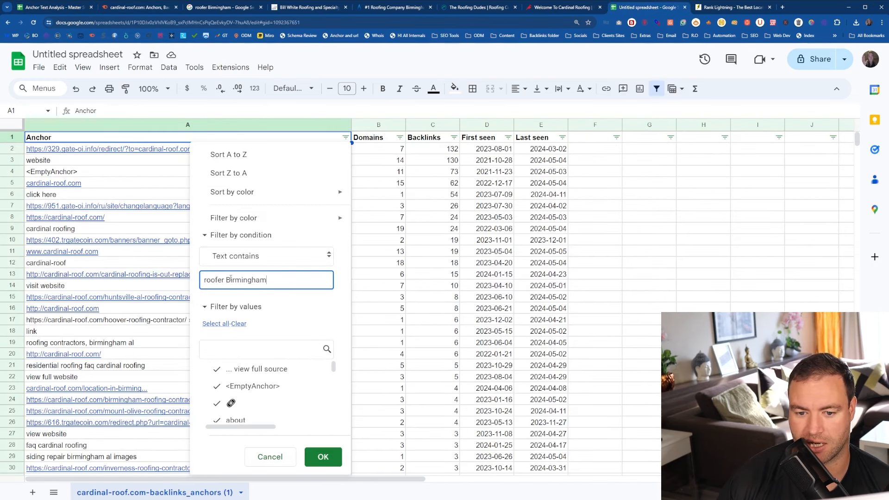
{"action": "left_click", "coordinate": [314, 460]}
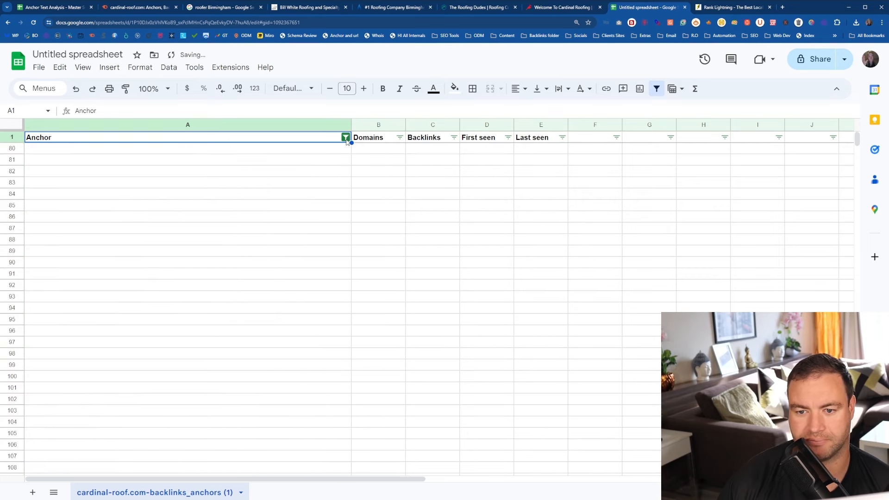
Enter 0 as Cardinal Roofing's Exact Match count in the anchor analysis sheet.
{"action": "left_click", "coordinate": [42, 7]}
{"action": "left_click", "coordinate": [205, 221]}
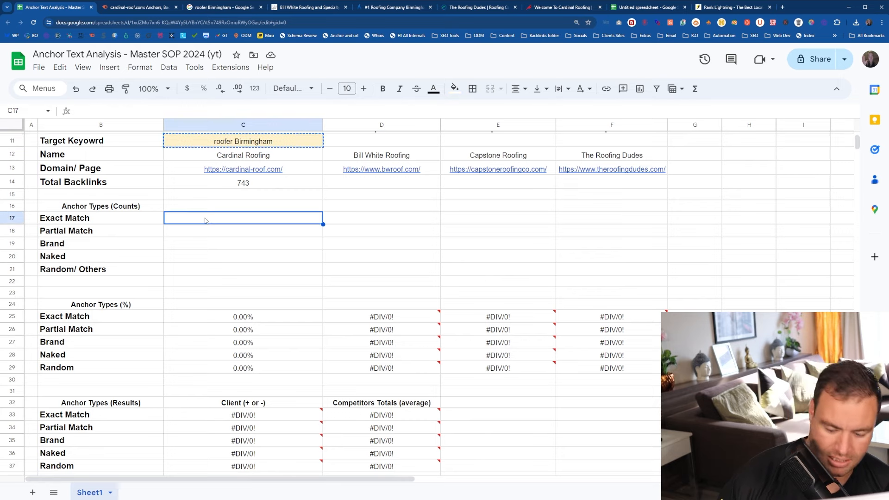
{"action": "type", "text": "0"}
{"action": "key", "text": "Return"}
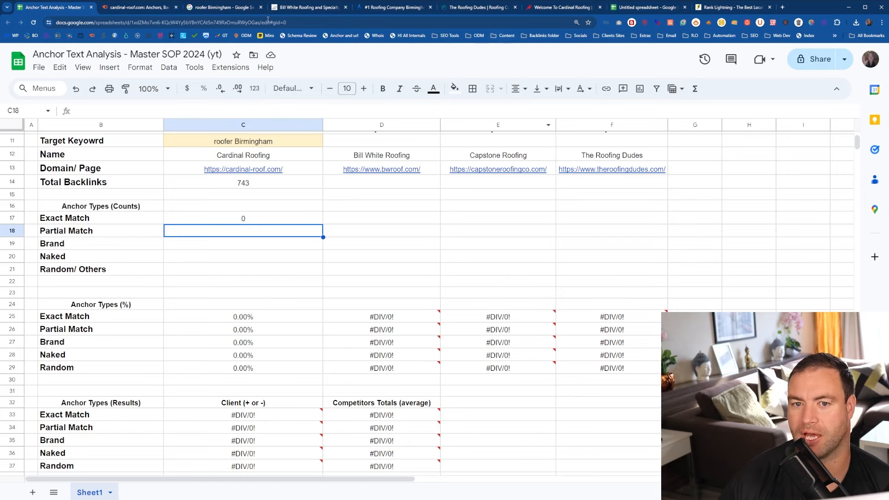
Shorten the Anchor column's "Text contains" filter value in the exported data to "roofer".
{"action": "left_click", "coordinate": [139, 8]}
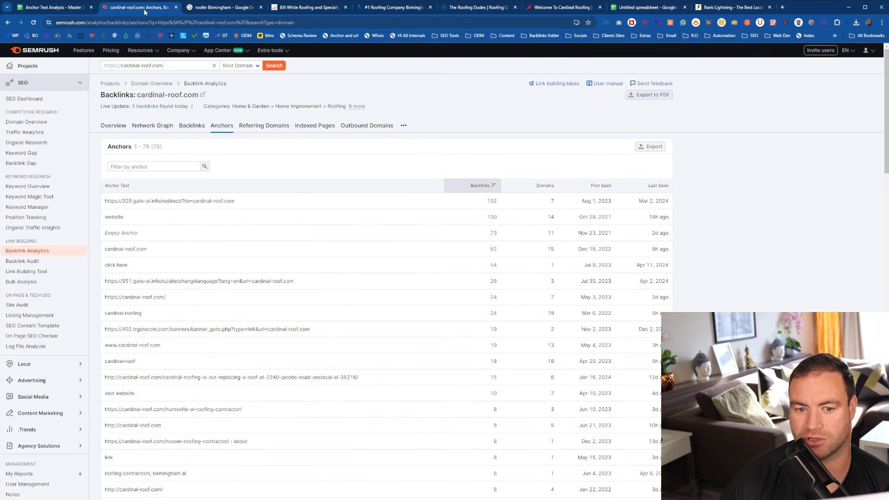
{"action": "left_click", "coordinate": [632, 8]}
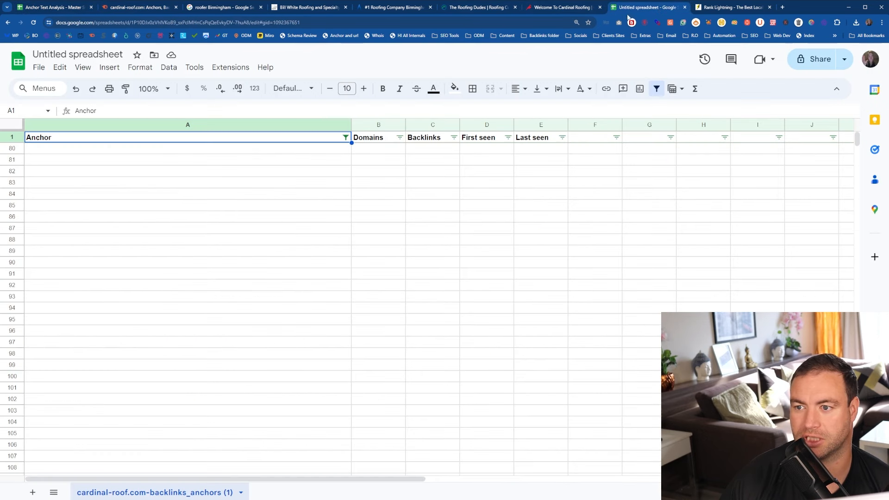
{"action": "left_click", "coordinate": [346, 139]}
{"action": "left_click_drag", "start_coordinate": [267, 280], "coordinate": [221, 280]}
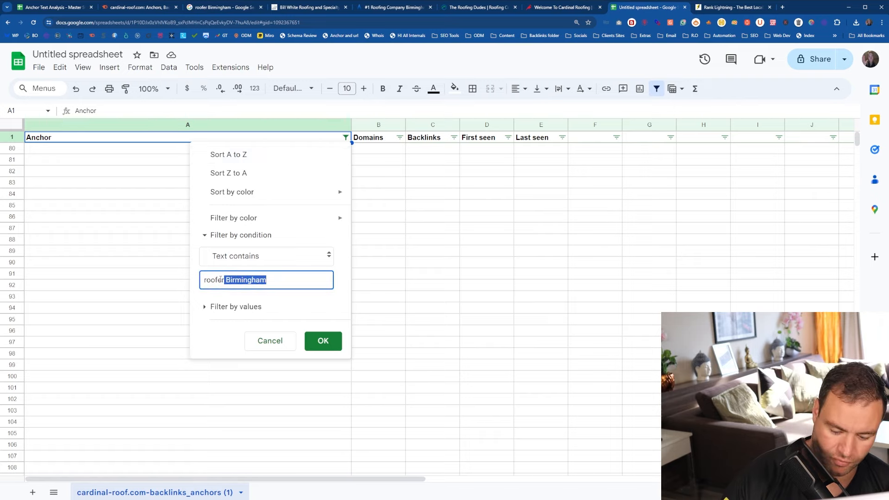
{"action": "key", "text": "BackSpace"}
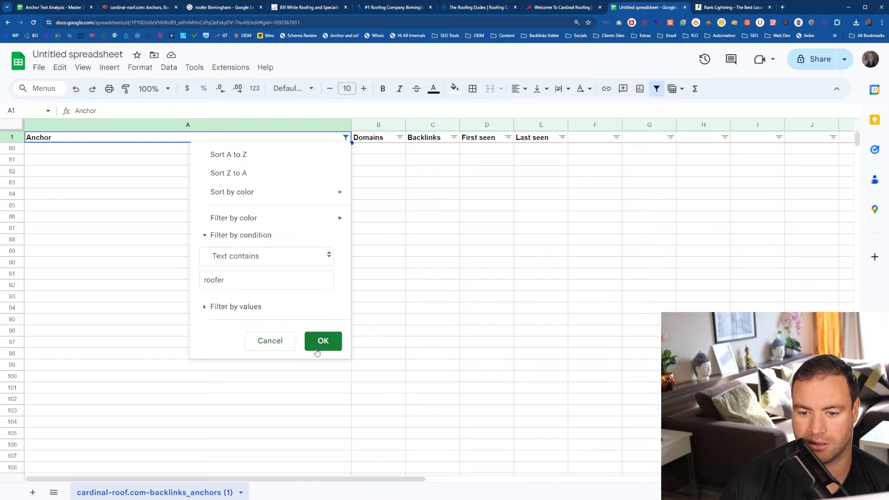
{"action": "left_click", "coordinate": [323, 343]}
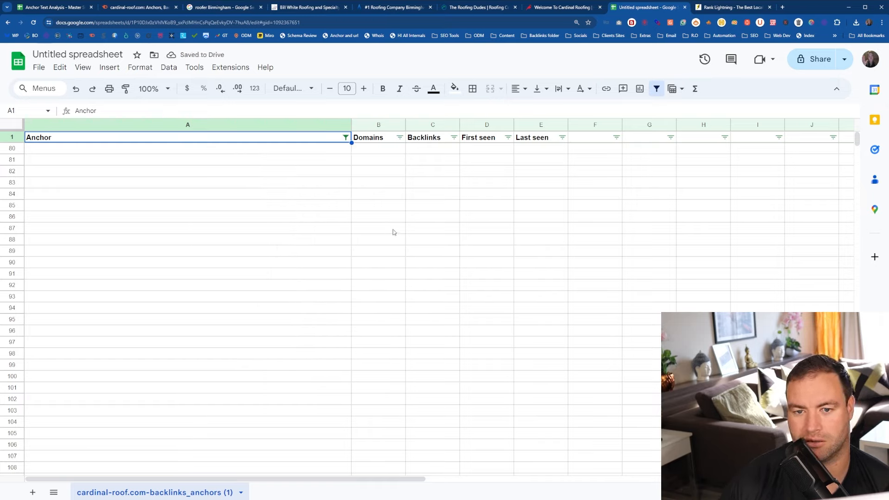
{"action": "left_click", "coordinate": [89, 196]}
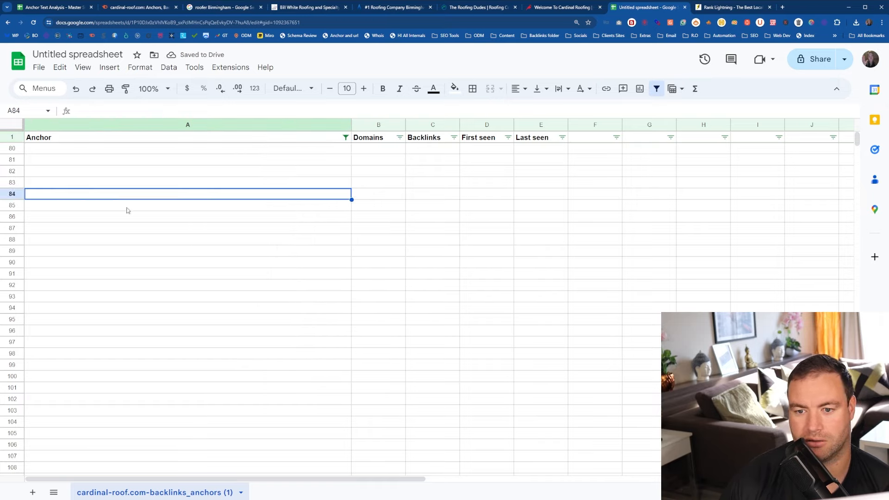
Clear the Anchor column's text filter value so all exported anchors are listed.
{"action": "left_click", "coordinate": [346, 138]}
{"action": "left_click", "coordinate": [240, 281]}
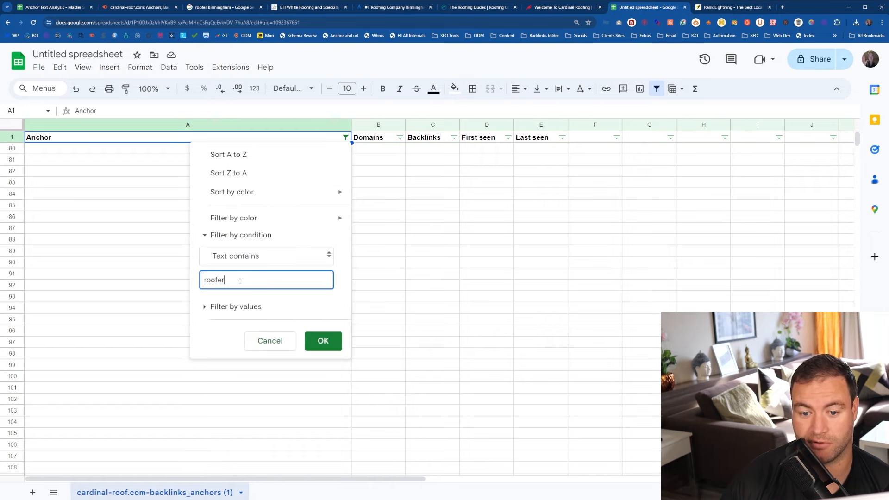
{"action": "double_click", "coordinate": [227, 281]}
{"action": "key", "text": "BackSpace"}
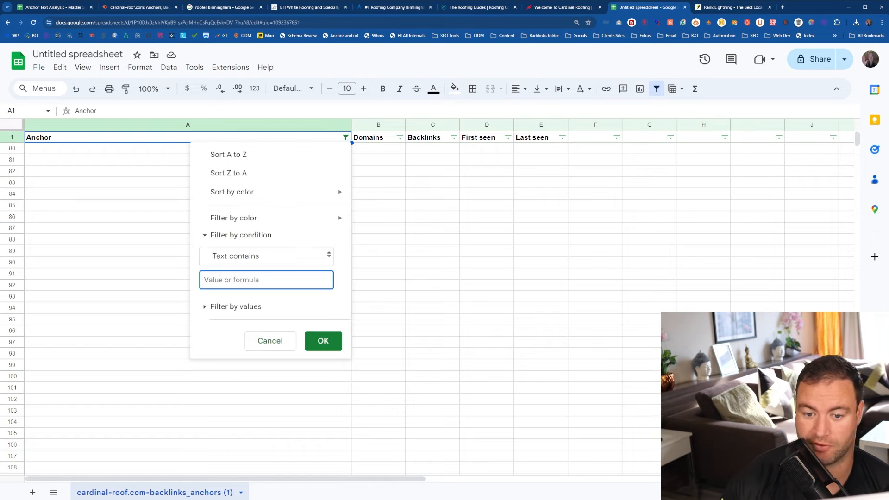
{"action": "left_click", "coordinate": [319, 341]}
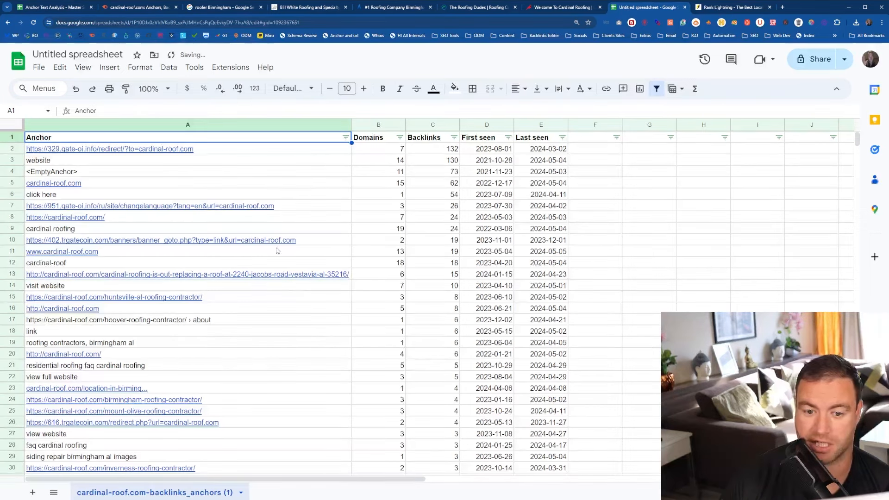
Search the exported anchor data for "roofer".
{"action": "key", "text": "ctrl+f"}
{"action": "type", "text": "r"}
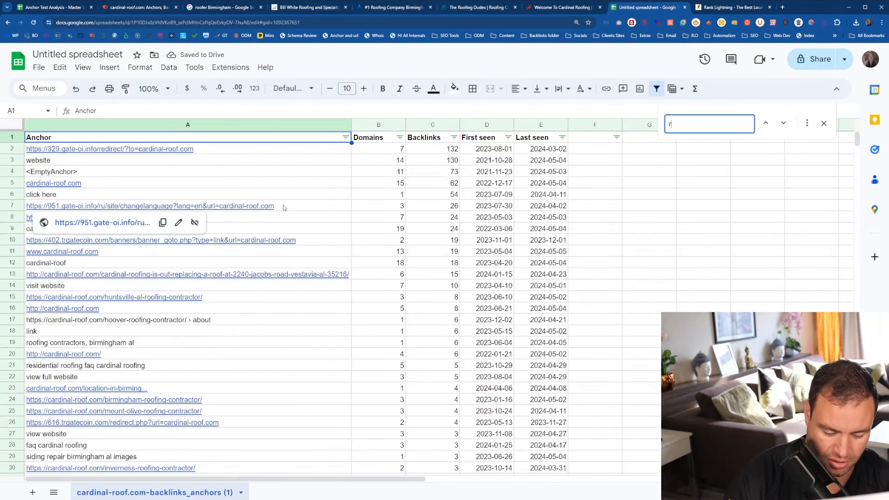
{"action": "type", "text": "oofer"}
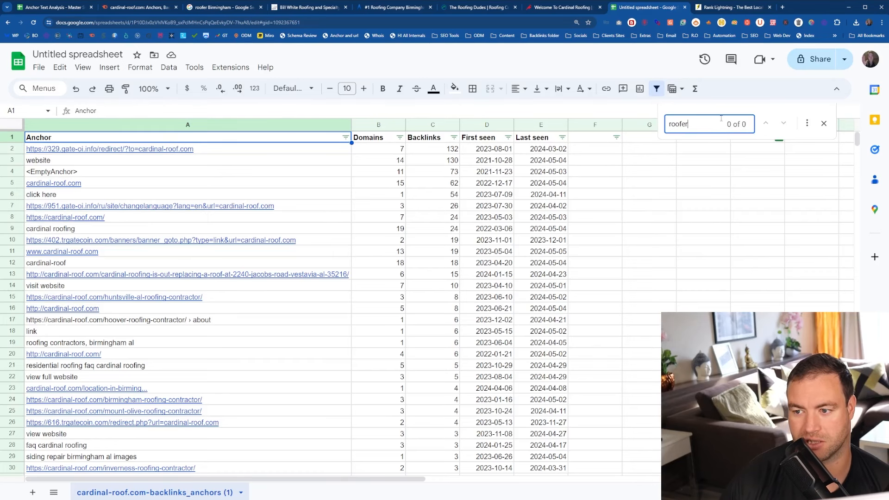
Search the exported anchor data for "birmingham".
{"action": "left_click_drag", "start_coordinate": [692, 124], "coordinate": [666, 125]}
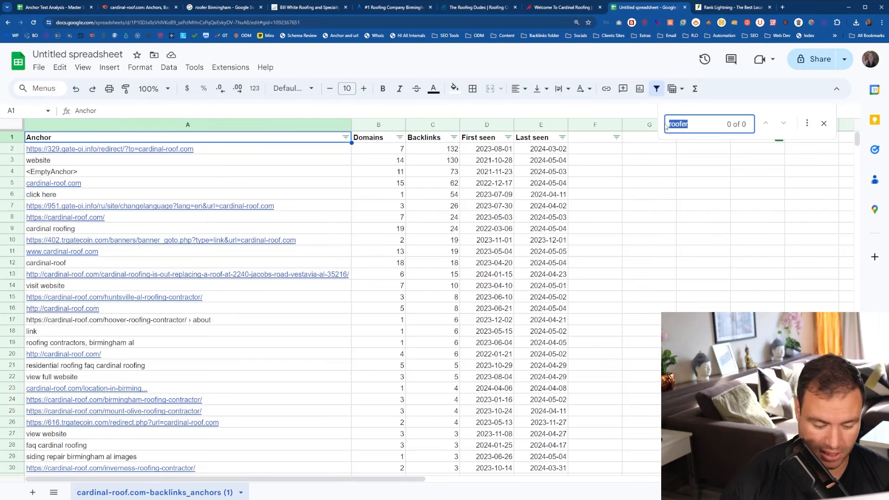
{"action": "type", "text": "bi"}
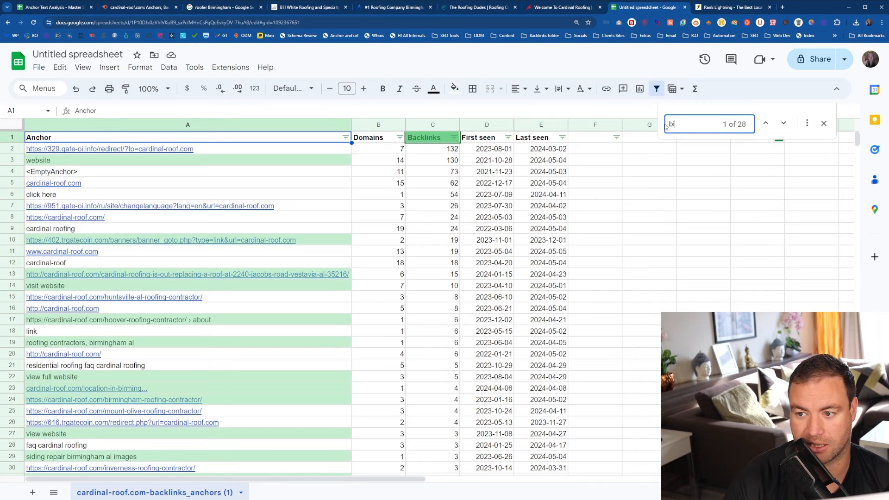
{"action": "type", "text": "rtinh"}
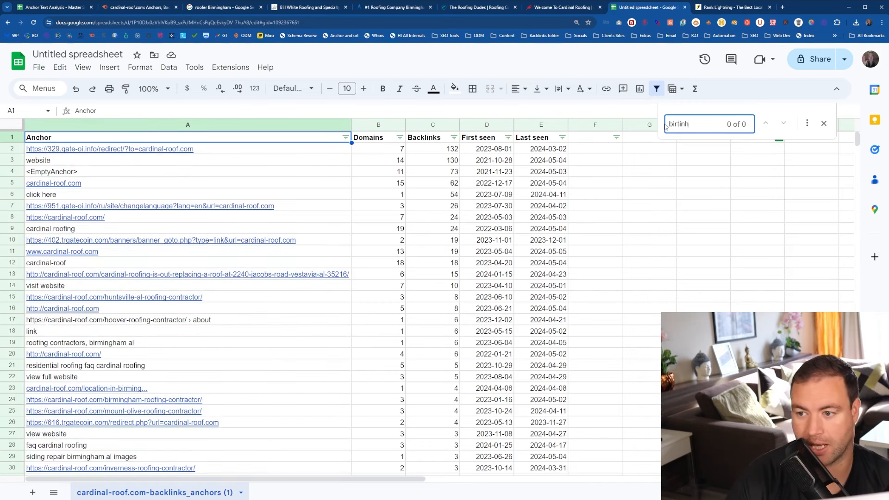
{"action": "key", "text": "BackSpace"}
{"action": "type", "text": "g"}
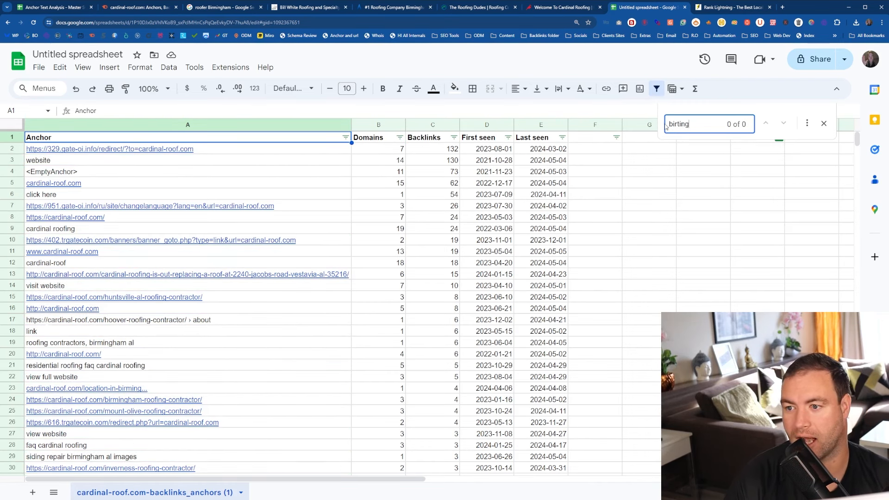
{"action": "key", "text": "BackSpace"}
{"action": "key", "text": "BackSpace"}
{"action": "key", "text": "BackSpace"}
{"action": "key", "text": "BackSpace"}
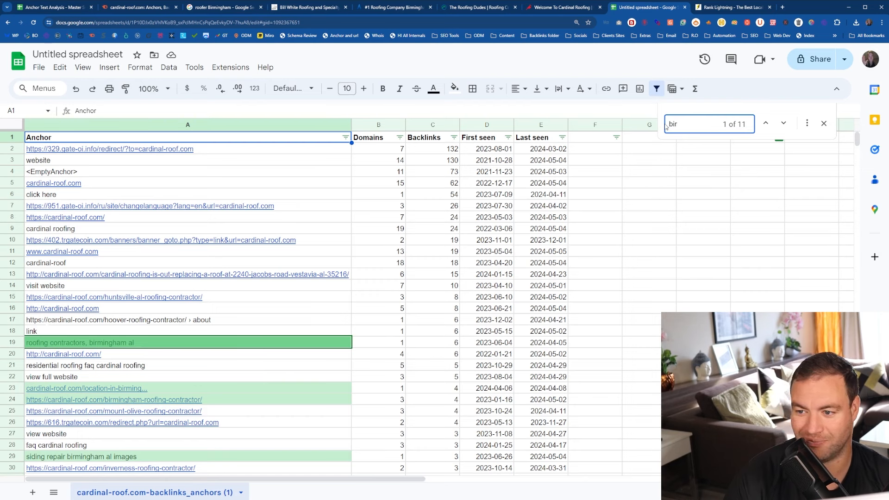
{"action": "key", "text": "BackSpace"}
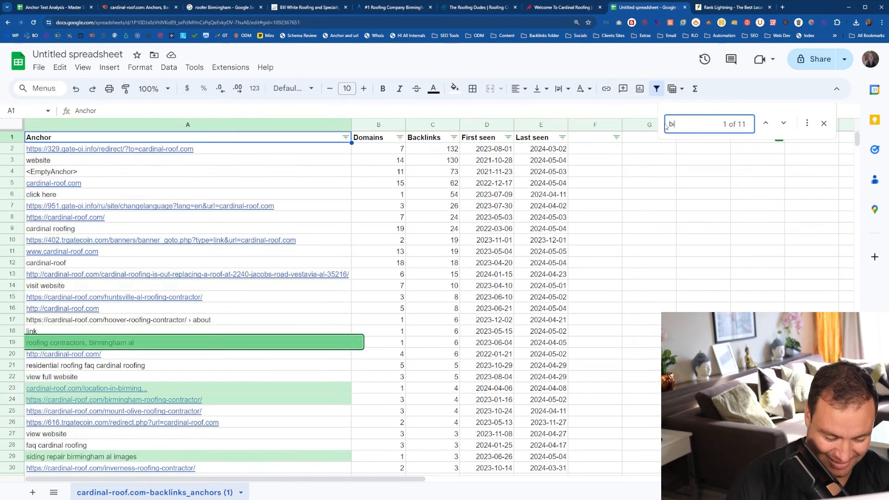
{"action": "type", "text": "rmingham"}
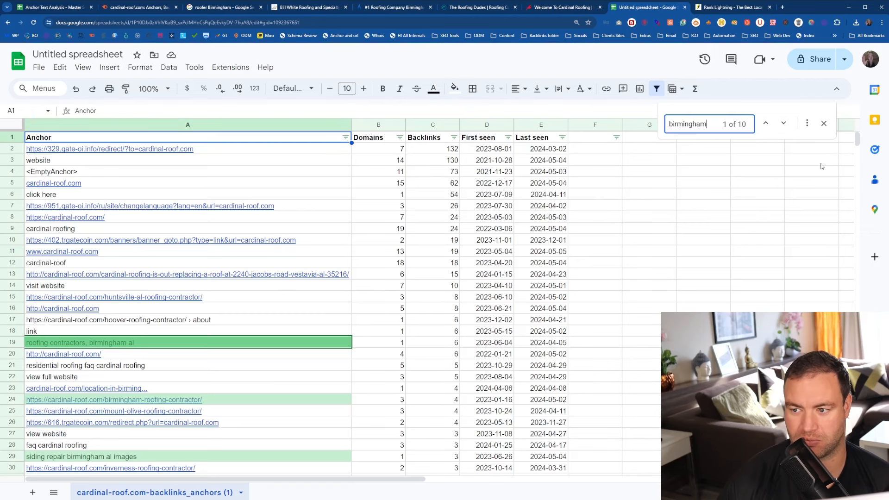
{"action": "left_click", "coordinate": [824, 123]}
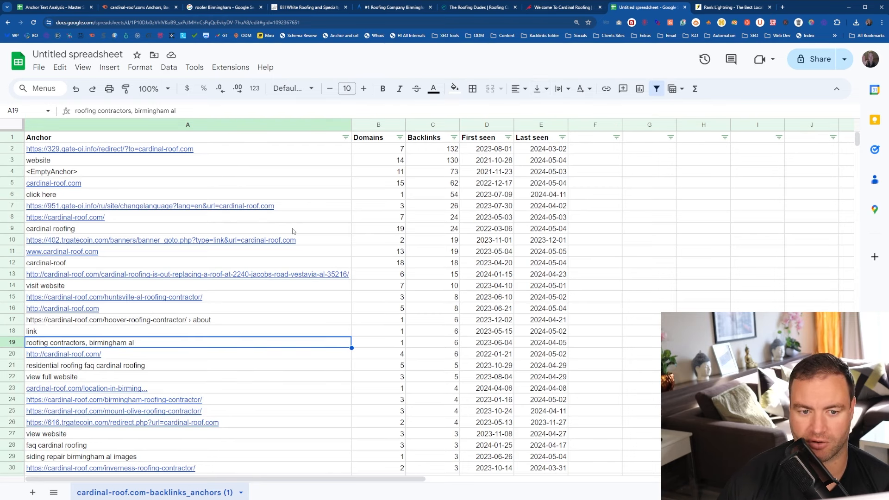
Filter the Anchor column with the "Text contains" condition set to "birmingham".
{"action": "left_click", "coordinate": [346, 138]}
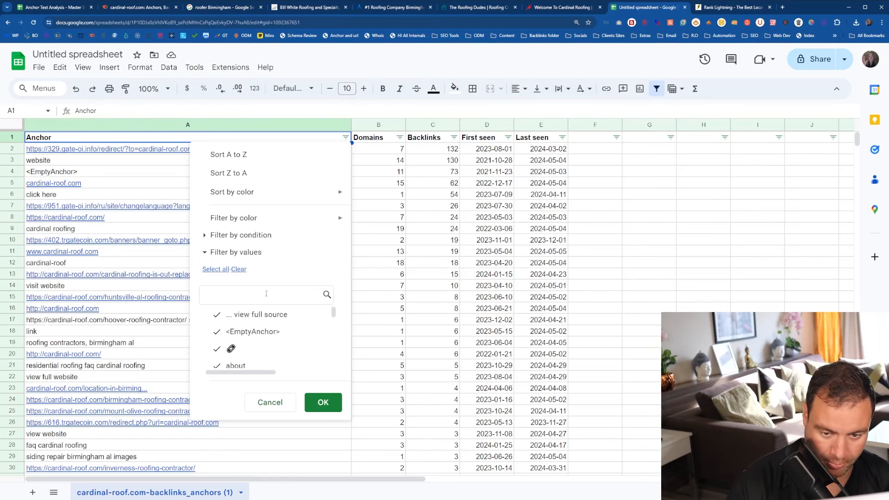
{"action": "left_click", "coordinate": [273, 237]}
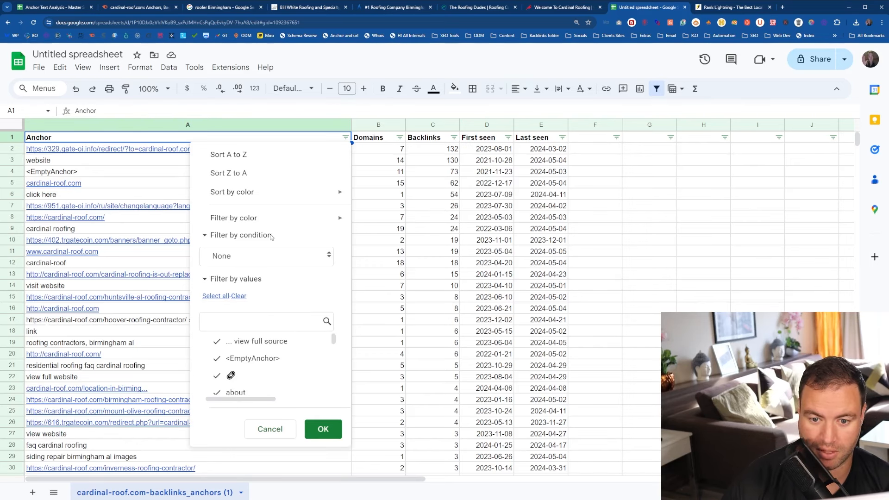
{"action": "left_click", "coordinate": [246, 256]}
{"action": "left_click", "coordinate": [257, 326]}
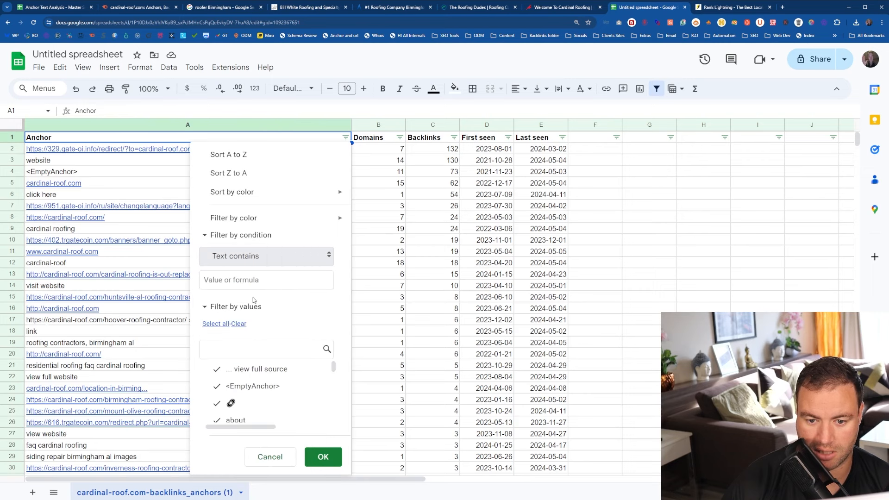
{"action": "left_click", "coordinate": [250, 280]}
{"action": "type", "text": "bir"}
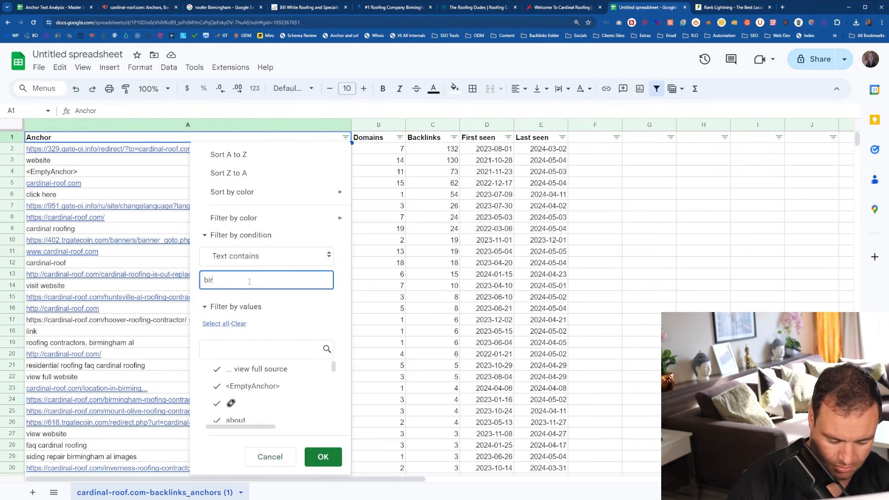
{"action": "type", "text": "mingham"}
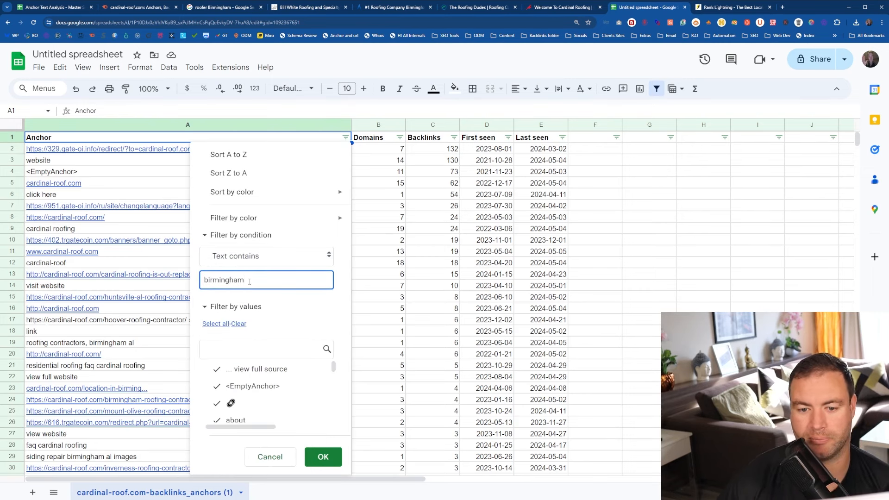
{"action": "key", "text": "ctrl+a"}
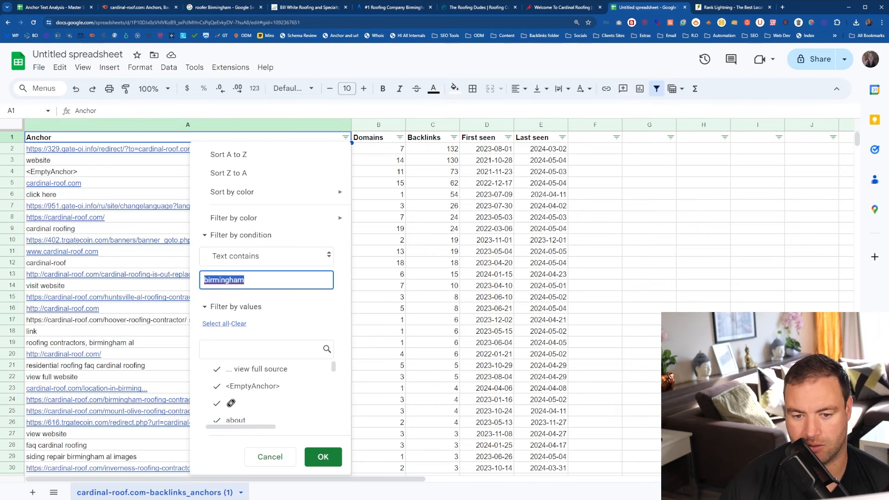
{"action": "left_click", "coordinate": [323, 457]}
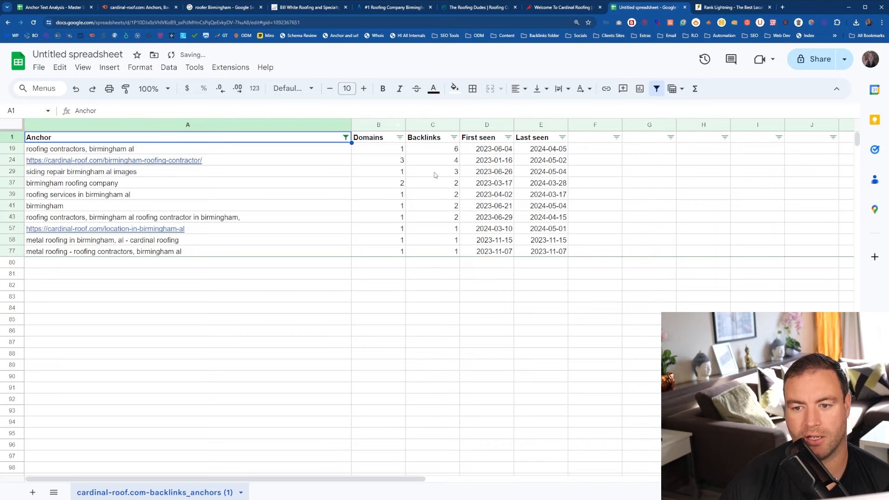
Select the Backlinks values of the anchors filtered by Birmingham, and fill those anchor cells with light red.
{"action": "left_click_drag", "start_coordinate": [442, 154], "coordinate": [437, 251]}
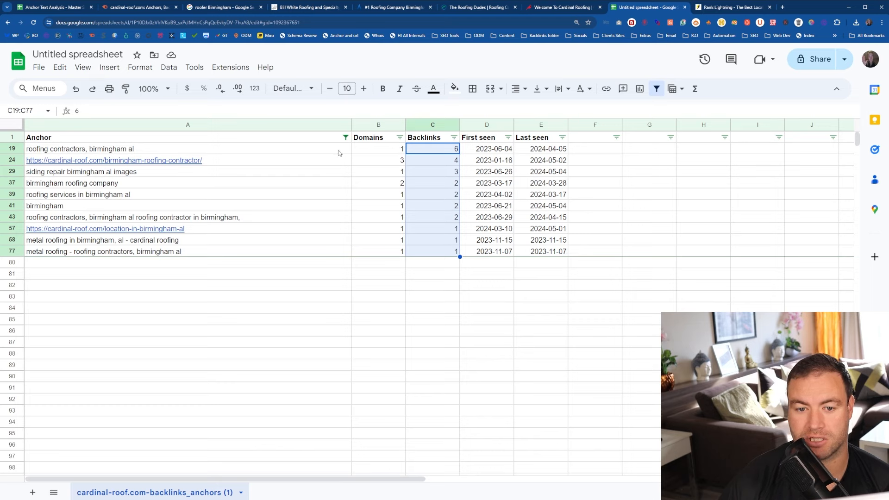
{"action": "left_click_drag", "start_coordinate": [288, 149], "coordinate": [285, 252]}
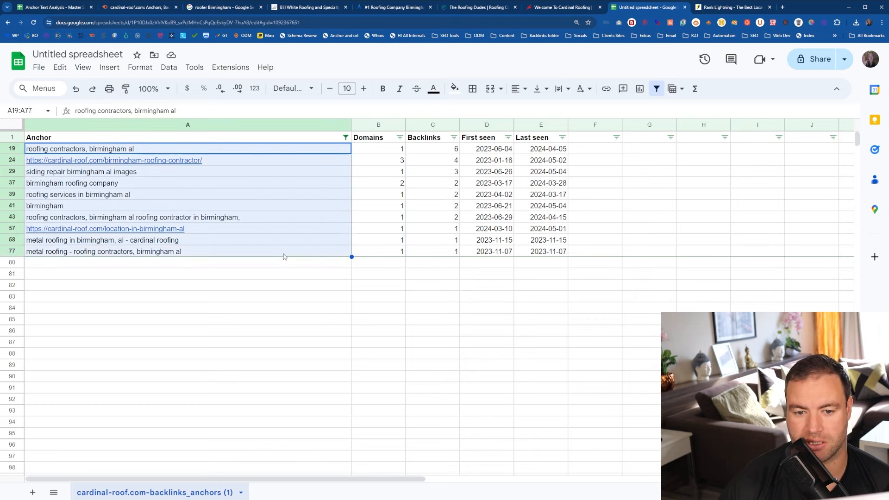
{"action": "left_click", "coordinate": [462, 89]}
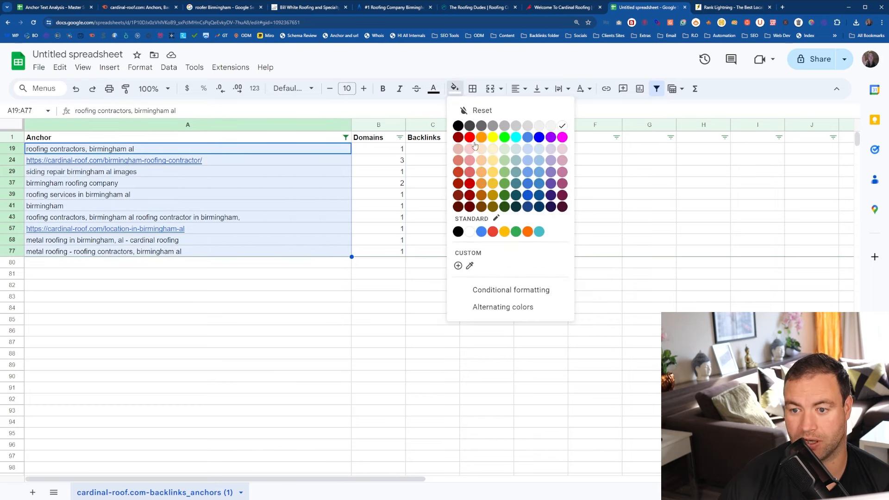
{"action": "left_click", "coordinate": [562, 160]}
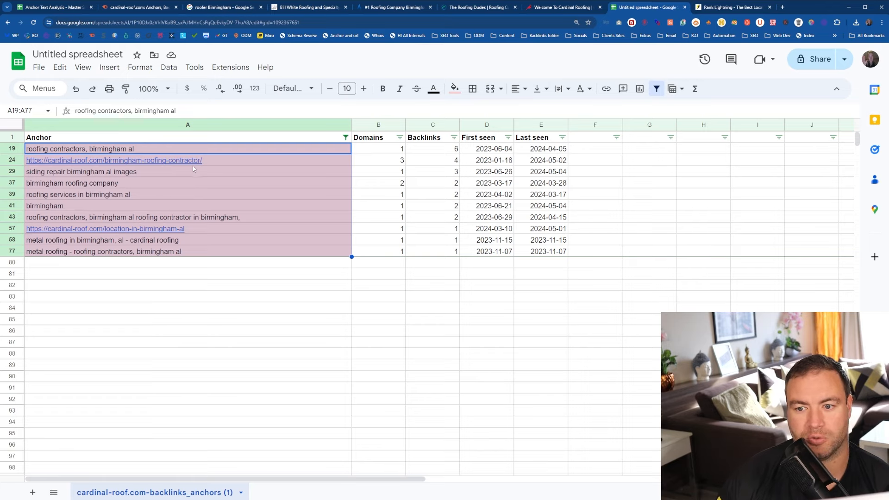
Examine the birmingham-roofing-contractor page URL among the filtered partial match anchors.
{"action": "mouse_move", "coordinate": [175, 166]}
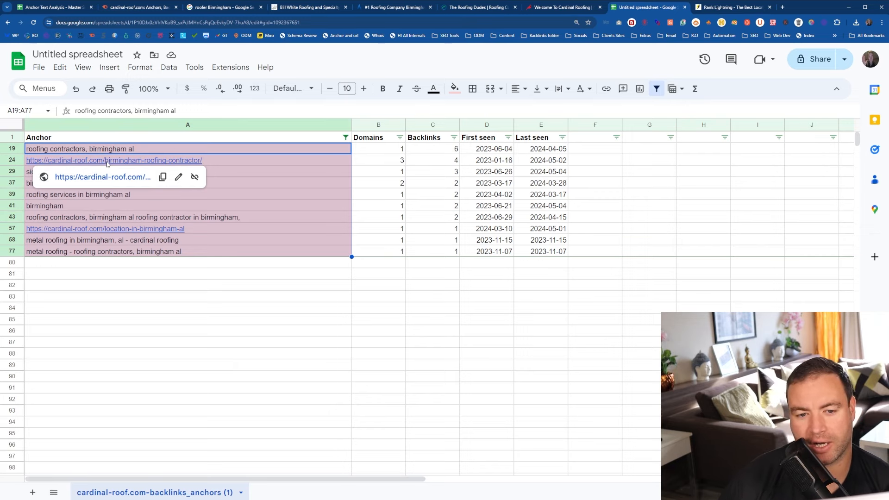
{"action": "left_click", "coordinate": [216, 160]}
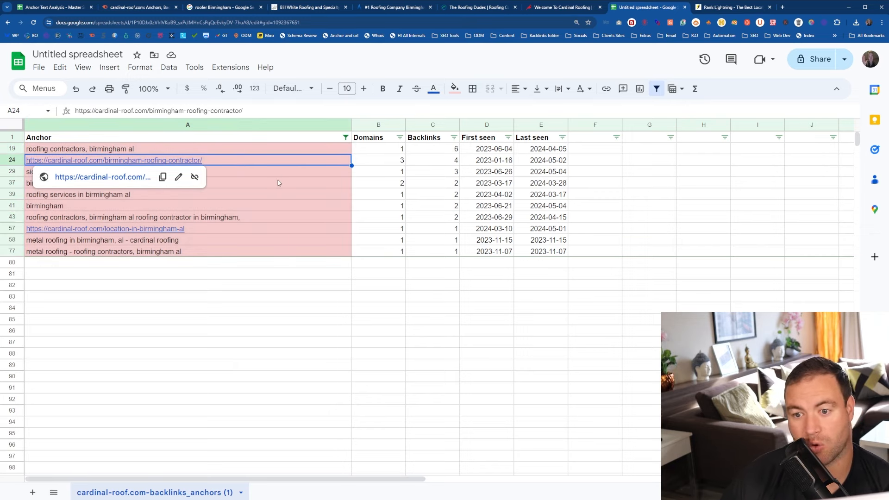
{"action": "mouse_move", "coordinate": [89, 165]}
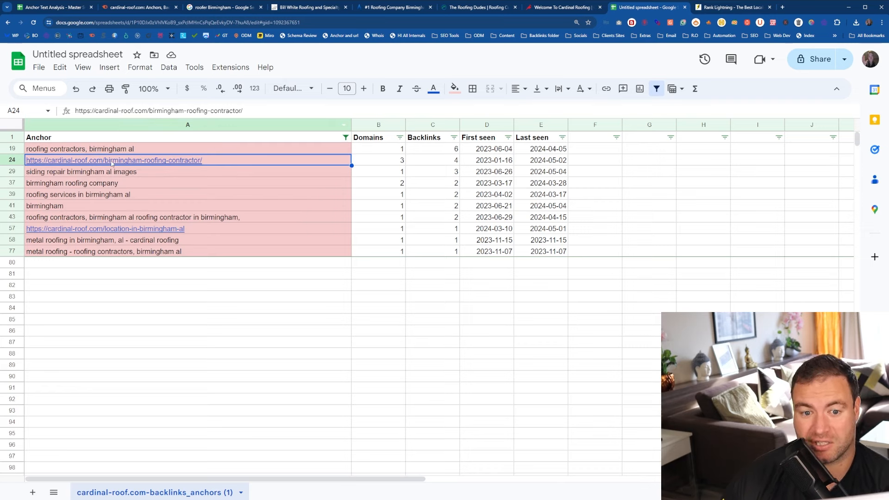
{"action": "mouse_move", "coordinate": [148, 163]}
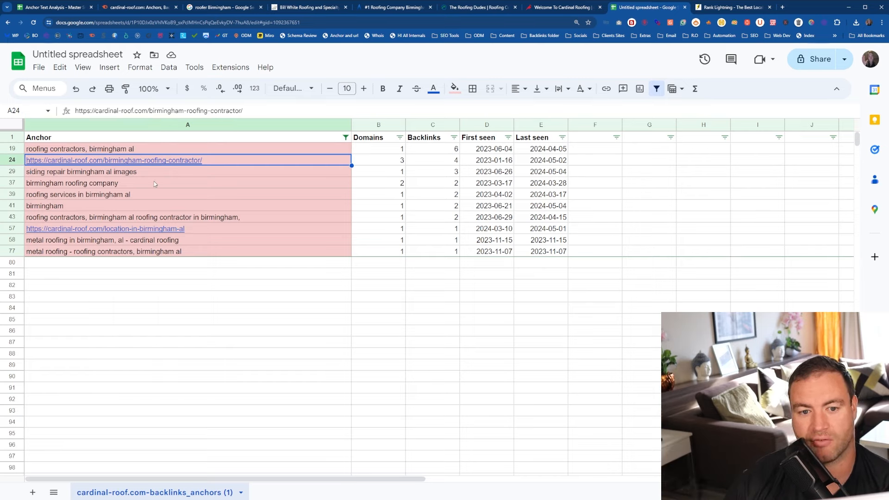
{"action": "mouse_move", "coordinate": [146, 164]}
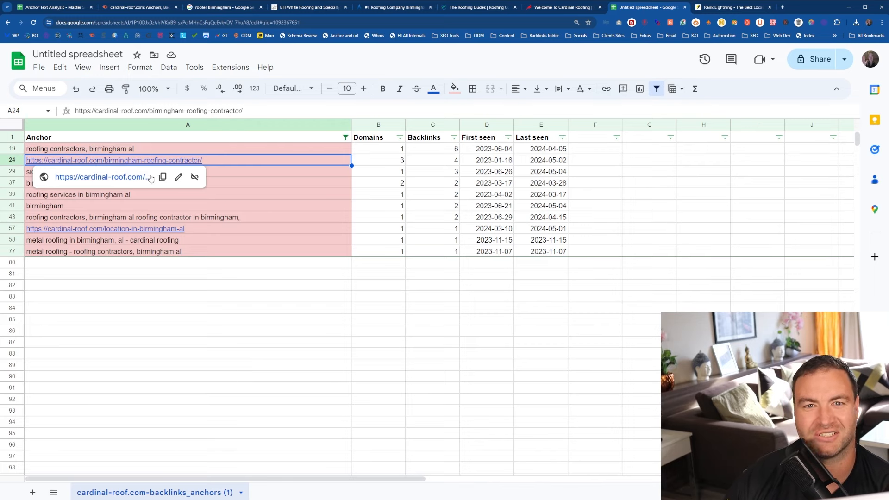
Total the filtered anchors' backlinks and enter 24 as Cardinal Roofing's Partial Match count in the anchor text analysis sheet.
{"action": "left_click_drag", "start_coordinate": [435, 149], "coordinate": [436, 253]}
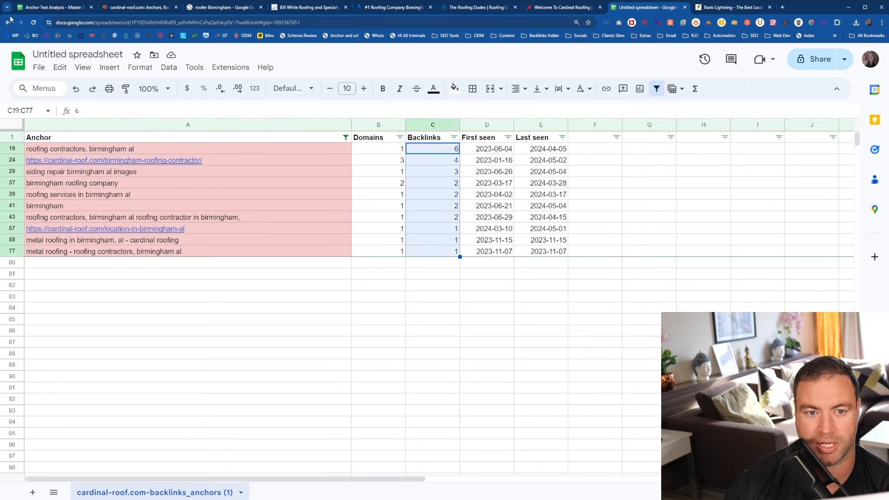
{"action": "key", "text": "ctrl+1"}
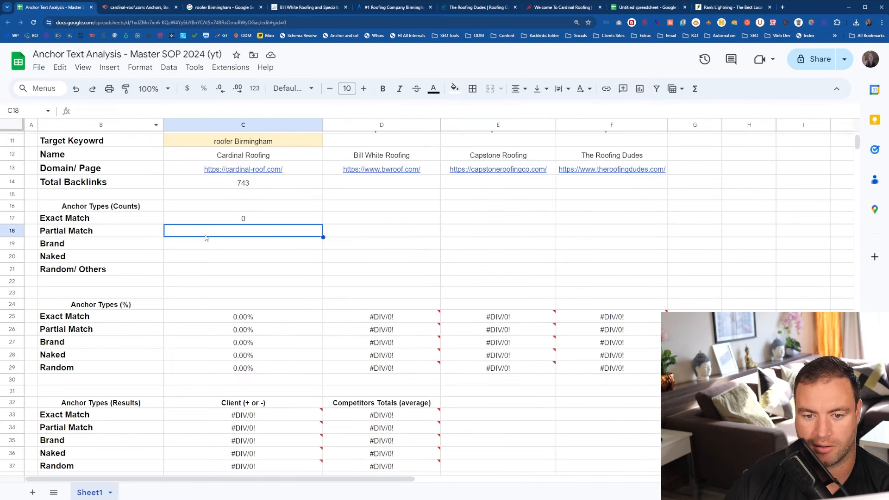
{"action": "type", "text": "24"}
{"action": "key", "text": "Return"}
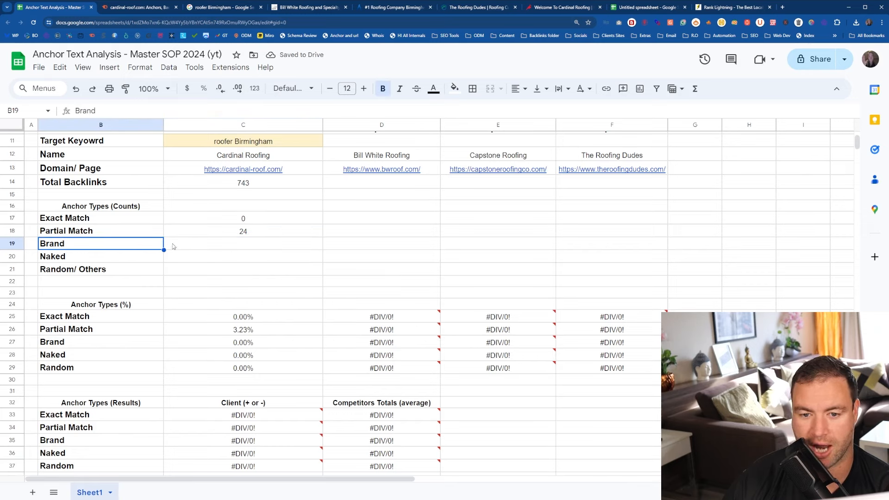
Copy the client's name from the analysis sheet and filter the exported Anchor column for text containing "Cardinal Roofing".
{"action": "left_click", "coordinate": [237, 158]}
{"action": "key", "text": "ctrl+c"}
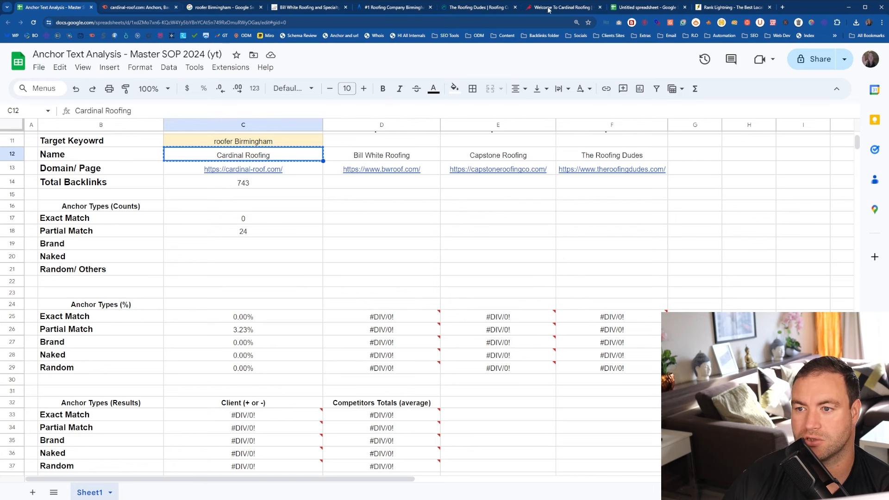
{"action": "left_click", "coordinate": [625, 13]}
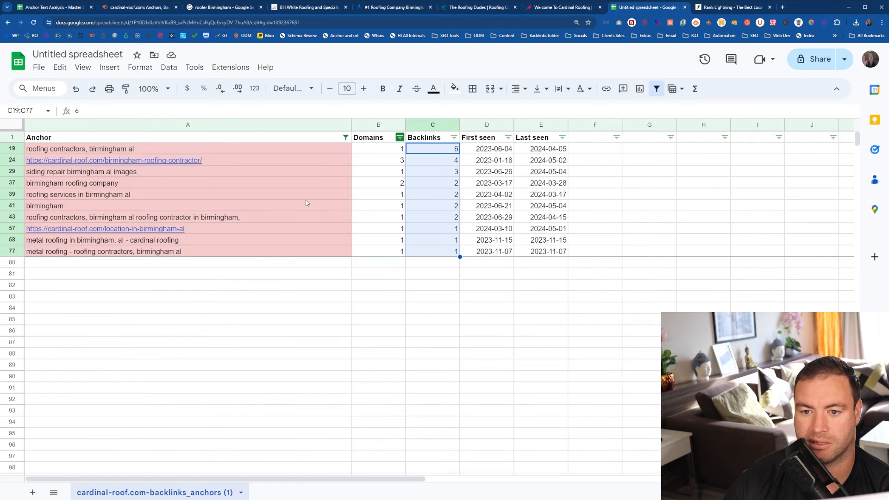
{"action": "left_click", "coordinate": [345, 137]}
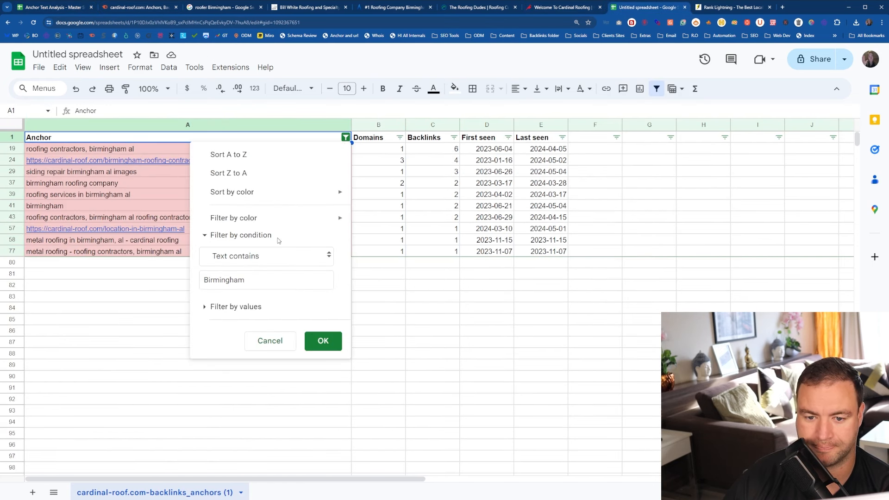
{"action": "double_click", "coordinate": [251, 280]}
{"action": "key", "text": "ctrl+v"}
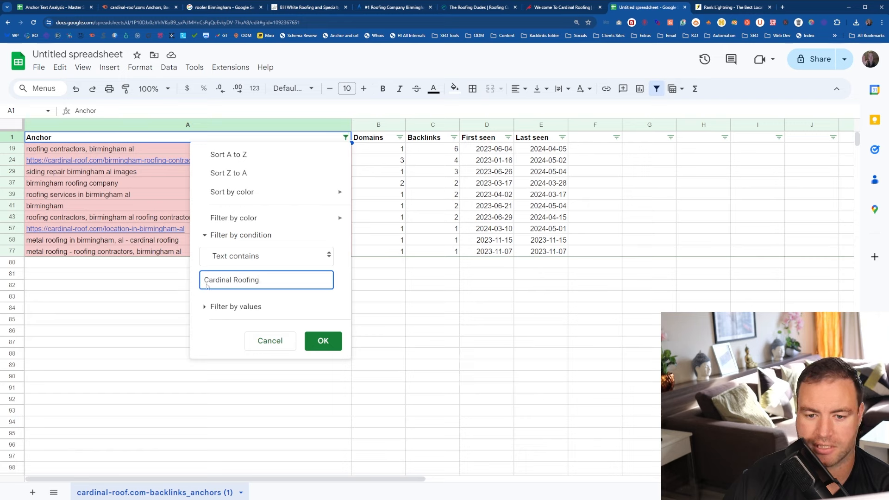
{"action": "left_click", "coordinate": [325, 341]}
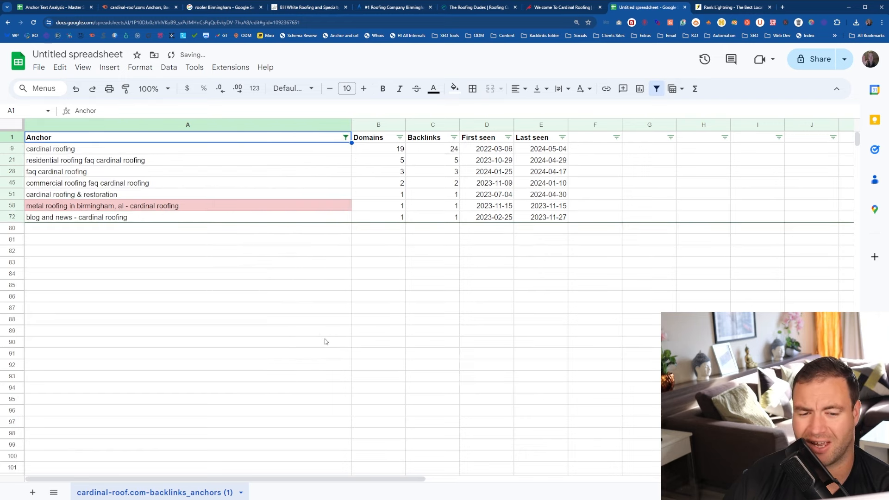
Total the filtered brand anchors' backlinks and enter 36 as Cardinal Roofing's Brand count in the analysis sheet.
{"action": "left_click", "coordinate": [410, 207]}
{"action": "left_click", "coordinate": [317, 205]}
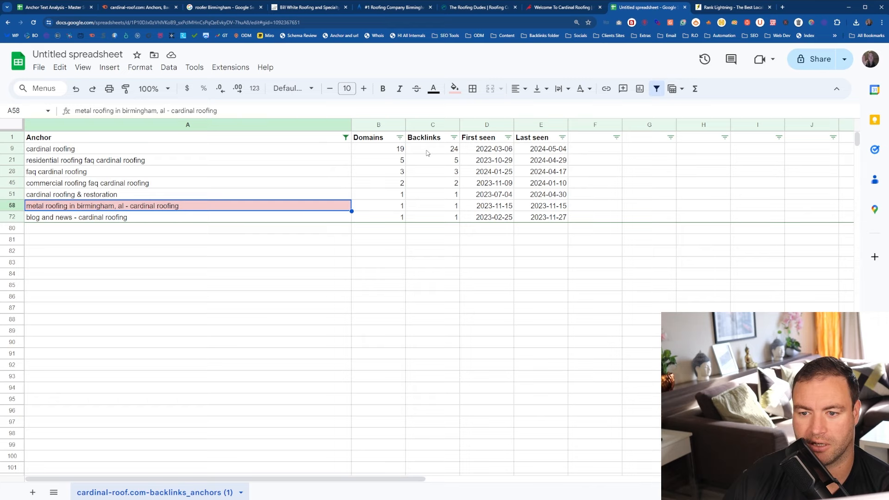
{"action": "left_click_drag", "start_coordinate": [425, 149], "coordinate": [419, 208]}
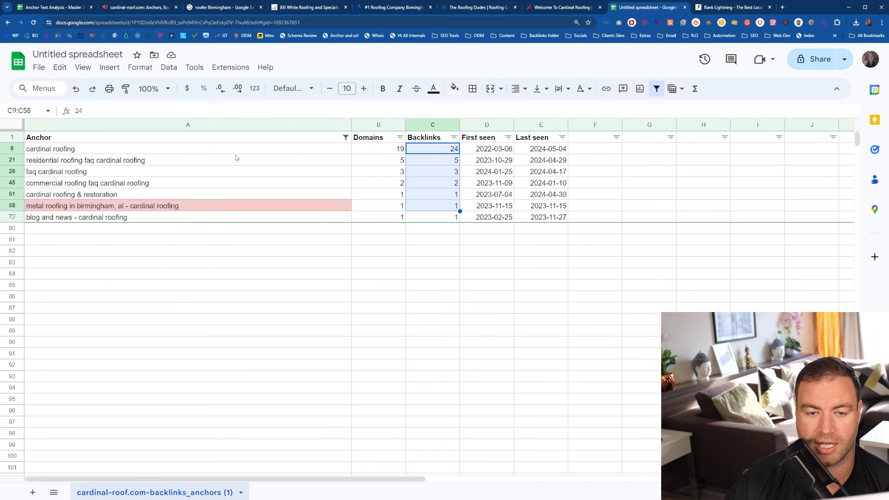
{"action": "left_click", "coordinate": [52, 7]}
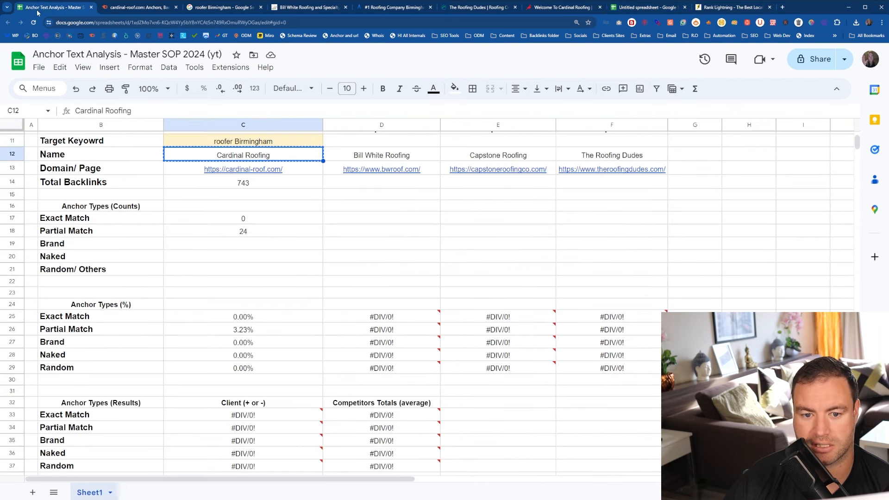
{"action": "left_click", "coordinate": [176, 249]}
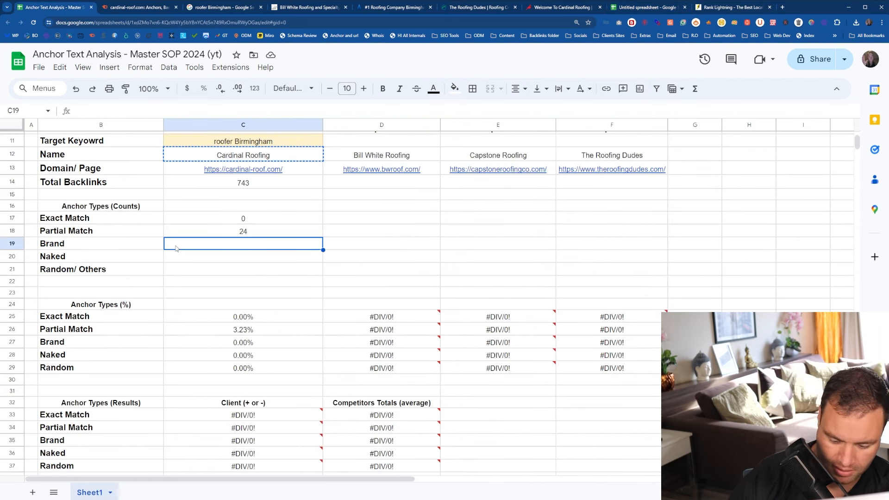
{"action": "type", "text": "36"}
{"action": "key", "text": "Return"}
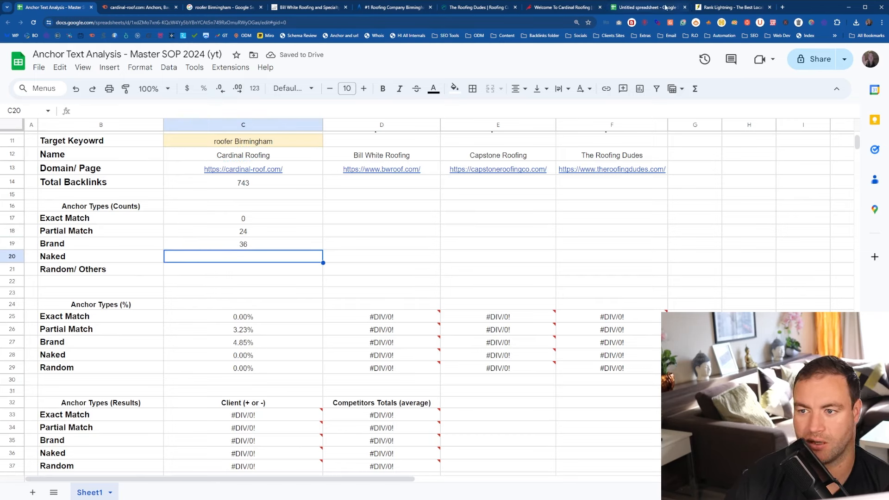
Fill all the filtered "cardinal roofing" anchor cells in the exported data with light red to mark them as counted.
{"action": "key", "text": "ctrl+8"}
{"action": "left_click_drag", "start_coordinate": [109, 149], "coordinate": [278, 220]}
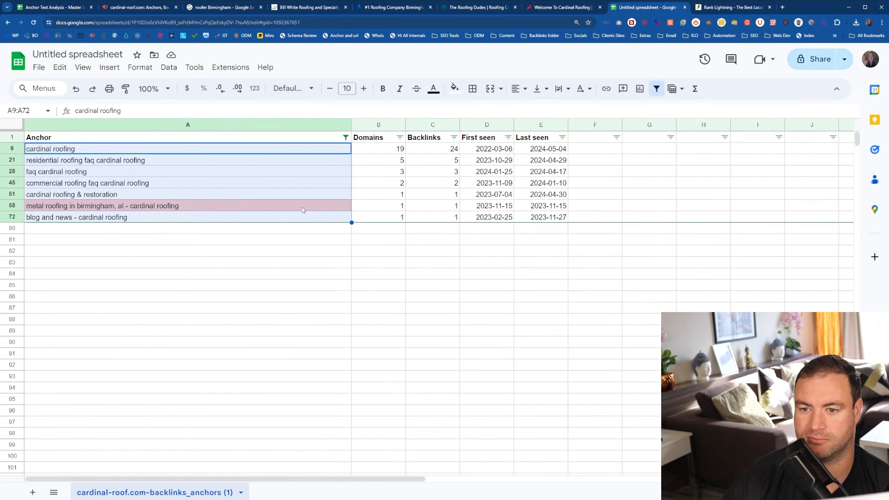
{"action": "left_click", "coordinate": [455, 88]}
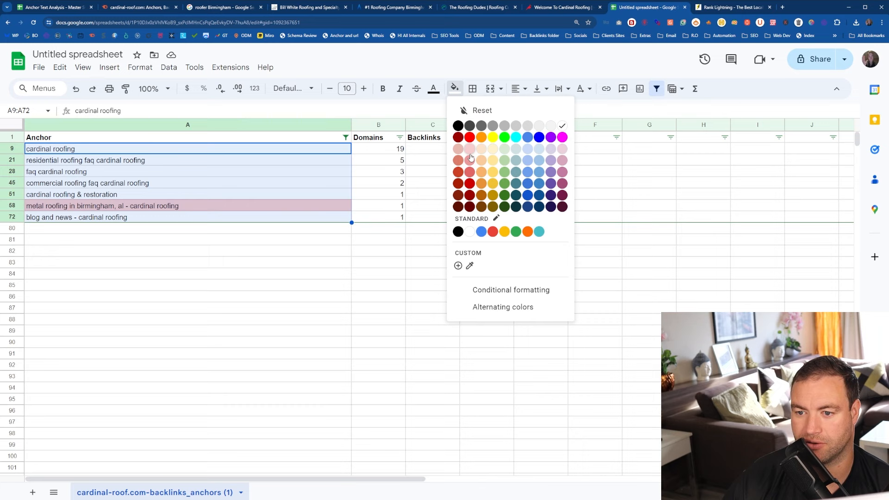
{"action": "left_click", "coordinate": [470, 149]}
{"action": "left_click_drag", "start_coordinate": [219, 296], "coordinate": [218, 286]}
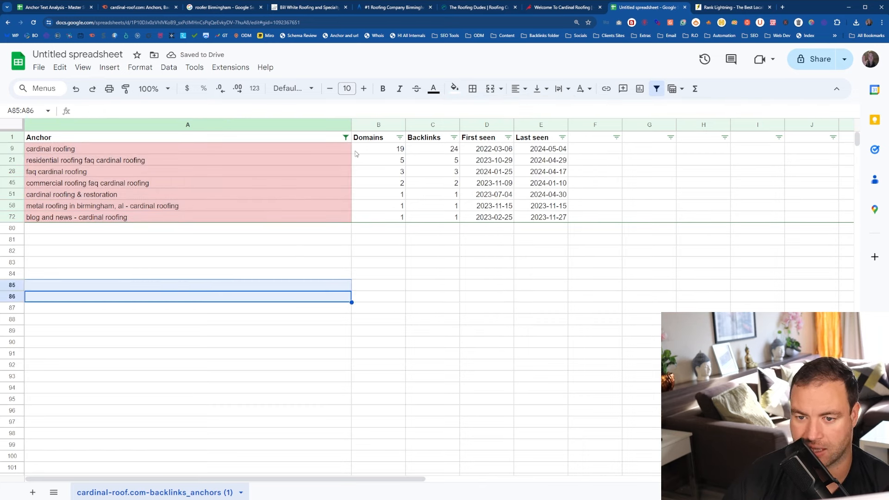
Check the next anchor type in the analysis sheet, and clear the exported Anchor column's text filter value to list all anchors.
{"action": "left_click", "coordinate": [60, 10]}
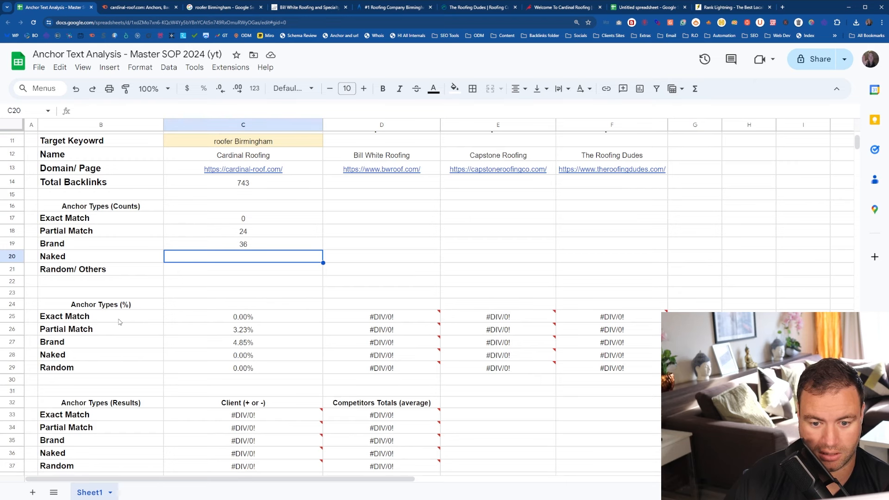
{"action": "scroll", "coordinate": [119, 322], "scroll_direction": "down", "scroll_amount": 2}
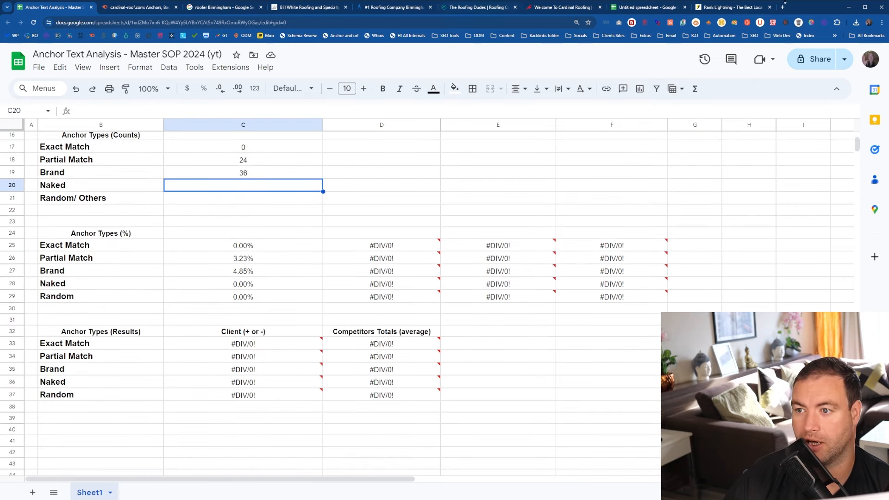
{"action": "left_click", "coordinate": [627, 5]}
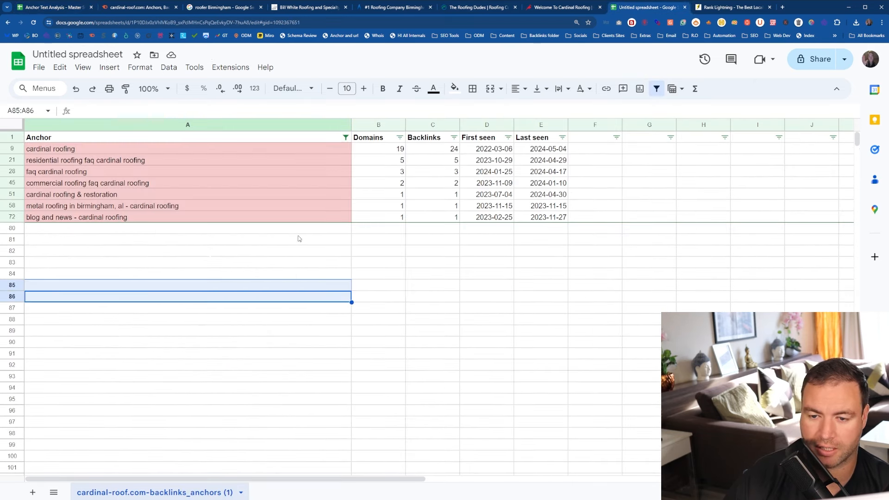
{"action": "left_click", "coordinate": [346, 138]}
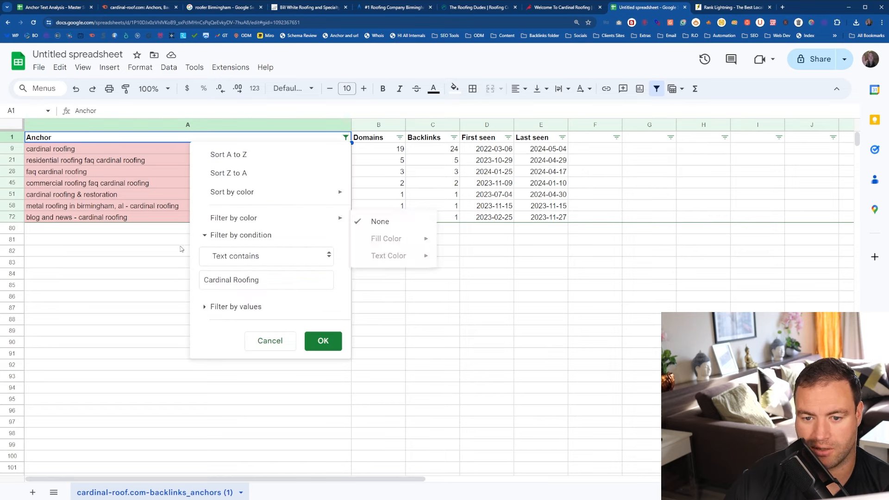
{"action": "left_click_drag", "start_coordinate": [260, 280], "coordinate": [175, 289]}
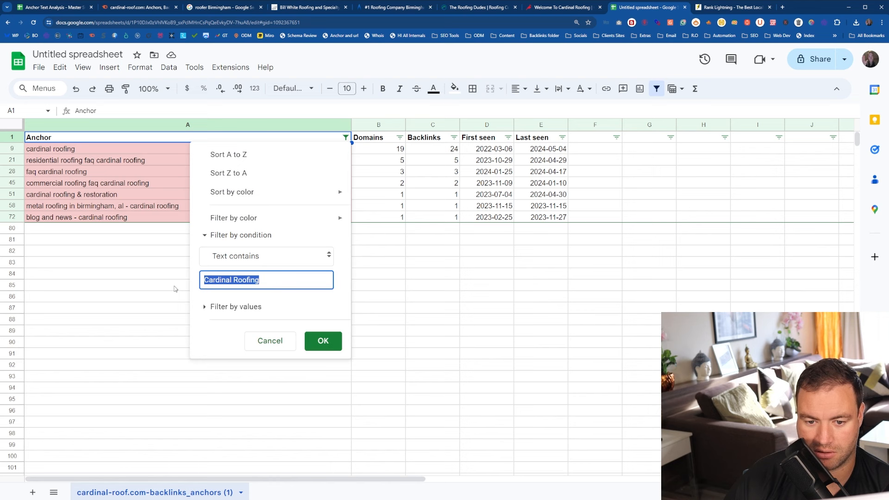
{"action": "key", "text": "BackSpace"}
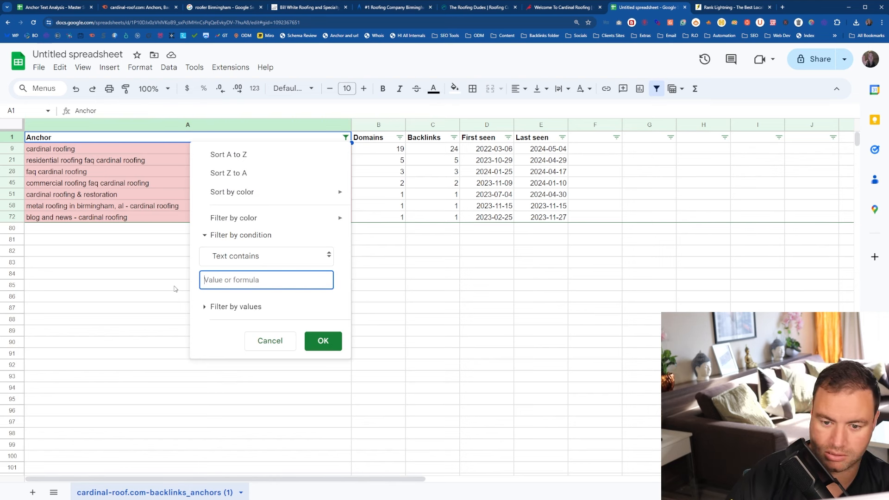
{"action": "left_click", "coordinate": [321, 342]}
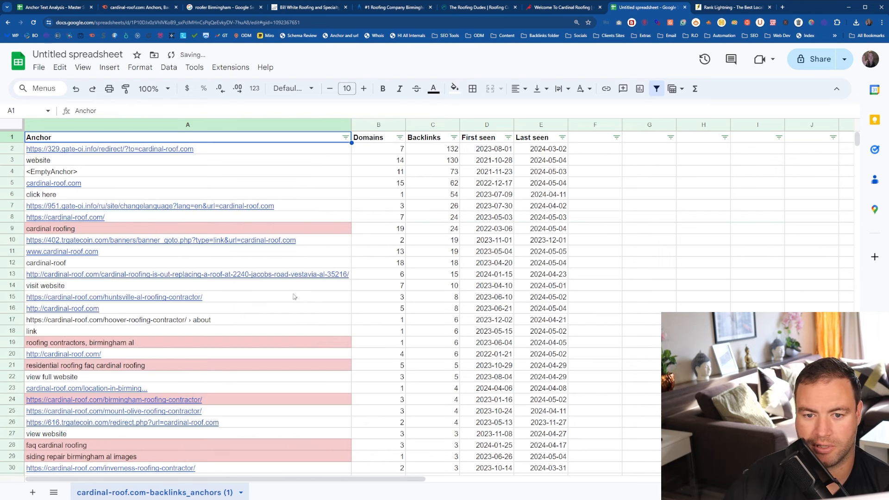
Examine the unmarked anchors near the start of the exported list, comparing the cardinal-roof.com URLs with the gate-oi.info and trgatecoin.com redirect links.
{"action": "left_click", "coordinate": [216, 149]}
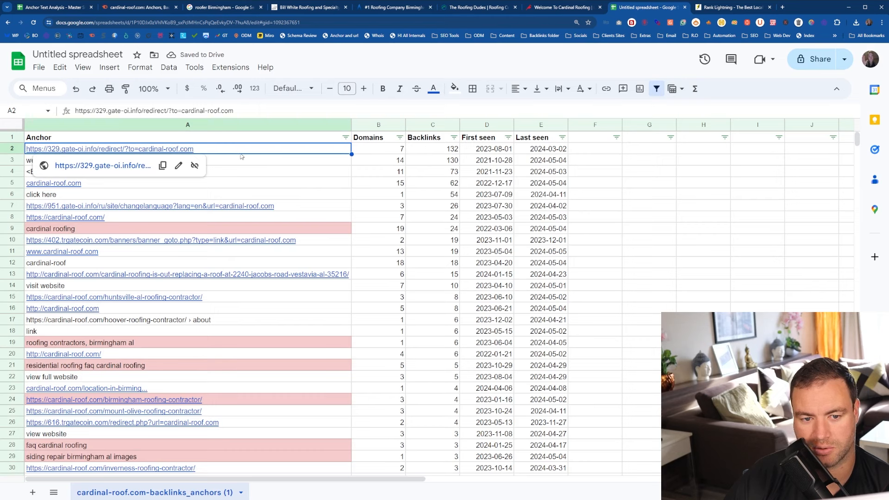
{"action": "left_click", "coordinate": [276, 171]}
{"action": "left_click", "coordinate": [201, 150]}
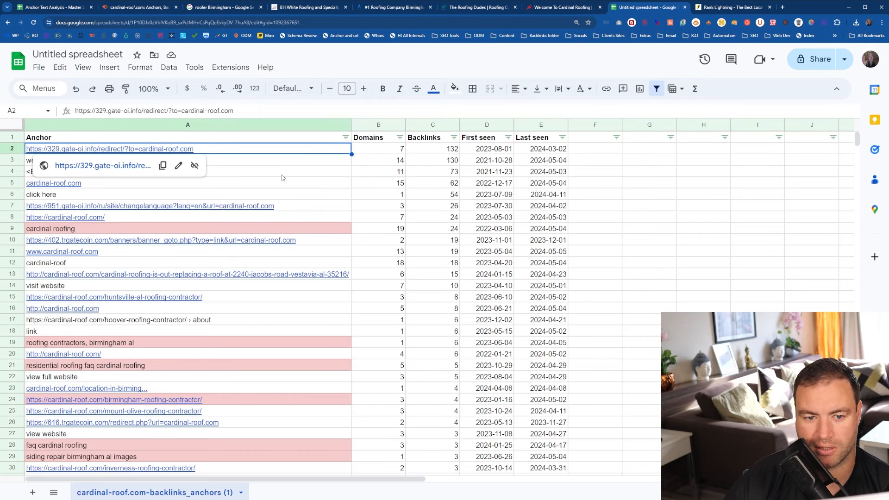
{"action": "left_click", "coordinate": [278, 184]}
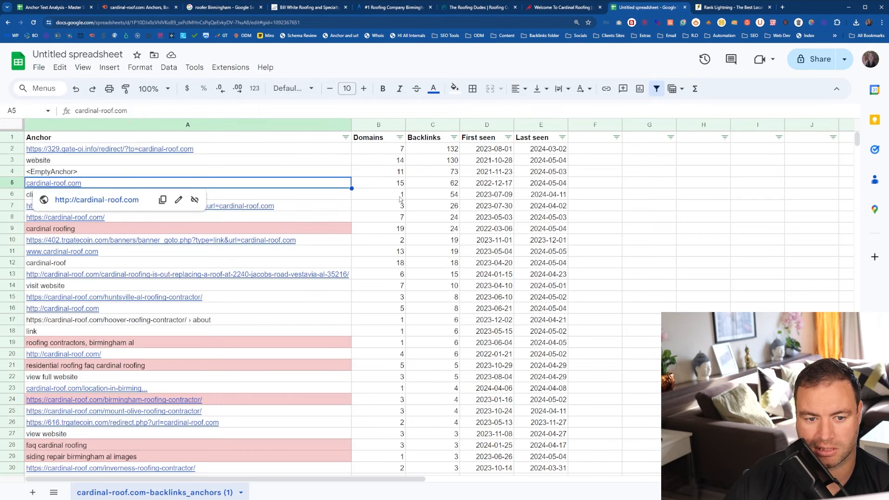
{"action": "left_click", "coordinate": [231, 174]}
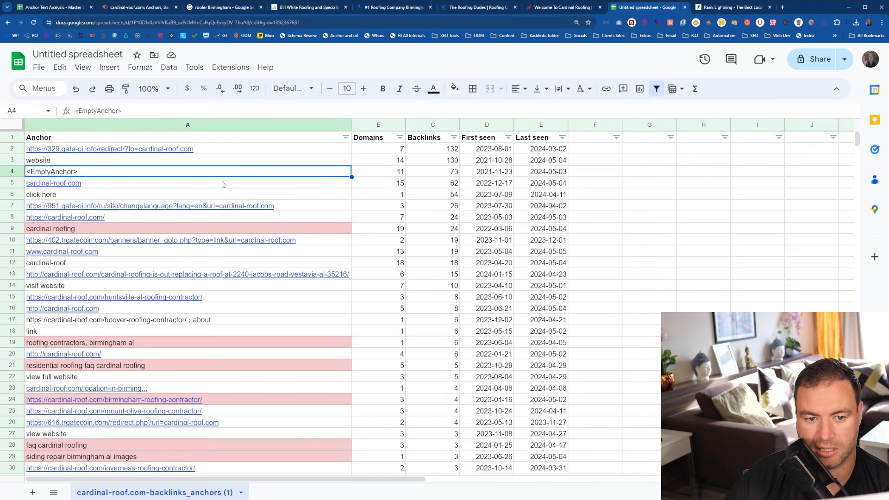
{"action": "left_click", "coordinate": [222, 184]}
{"action": "left_click", "coordinate": [327, 207]}
{"action": "scroll", "coordinate": [323, 229], "scroll_direction": "down", "scroll_amount": 3}
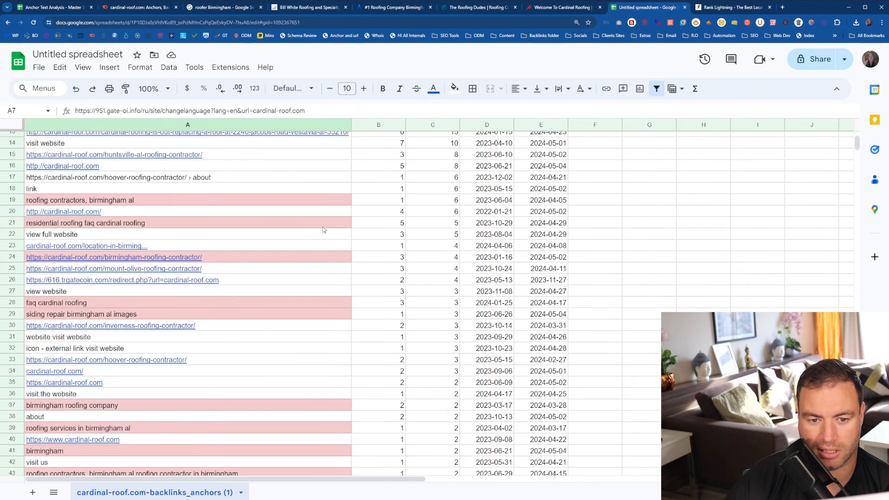
{"action": "left_click", "coordinate": [228, 156]}
{"action": "left_click", "coordinate": [229, 168]}
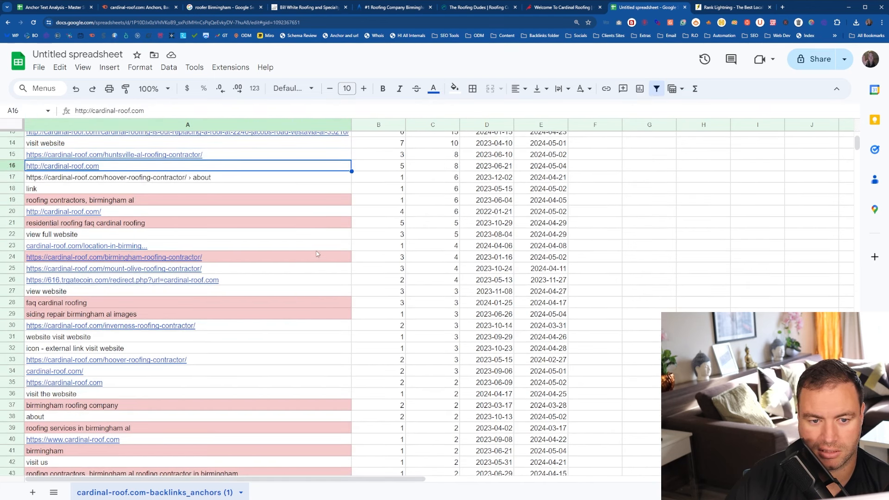
{"action": "scroll", "coordinate": [222, 254], "scroll_direction": "up", "scroll_amount": 4}
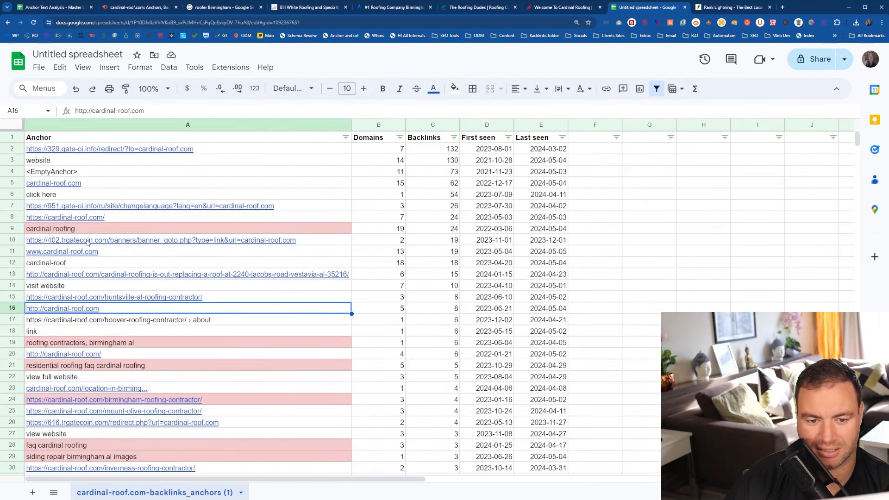
{"action": "left_click", "coordinate": [87, 243]}
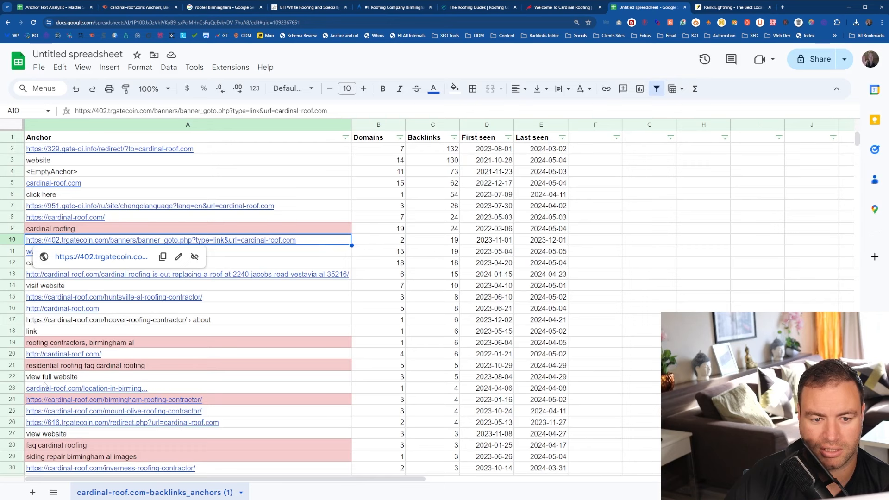
{"action": "left_click", "coordinate": [261, 251]}
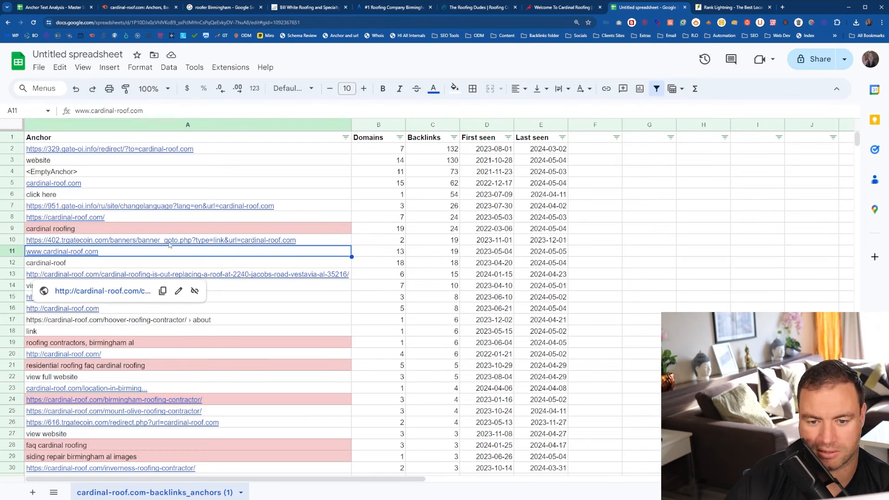
Open the 951.gate-oi.info anchor's link to check the linking site, and close its page.
{"action": "left_click", "coordinate": [207, 240]}
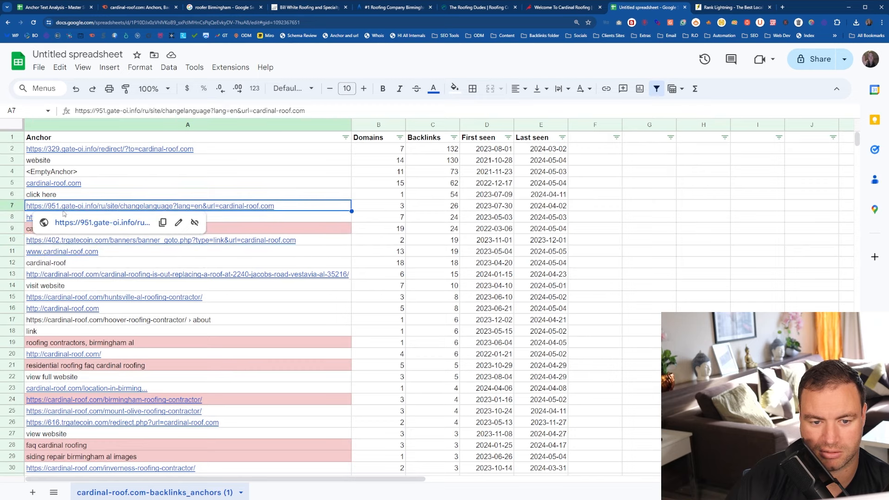
{"action": "left_click", "coordinate": [93, 222]}
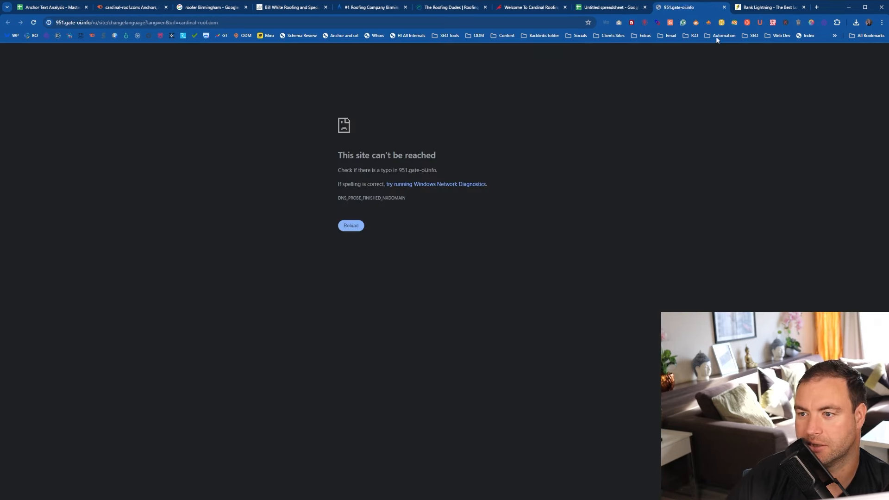
{"action": "key", "text": "ctrl+w"}
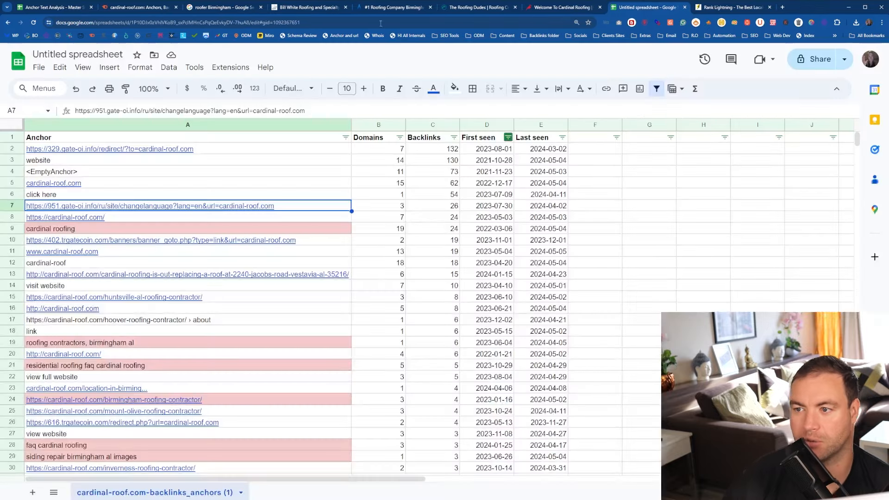
Read through the rest of the exported anchors for unmarked cardinal-roof.com URLs, location pages and generic phrases.
{"action": "mouse_move", "coordinate": [87, 252]}
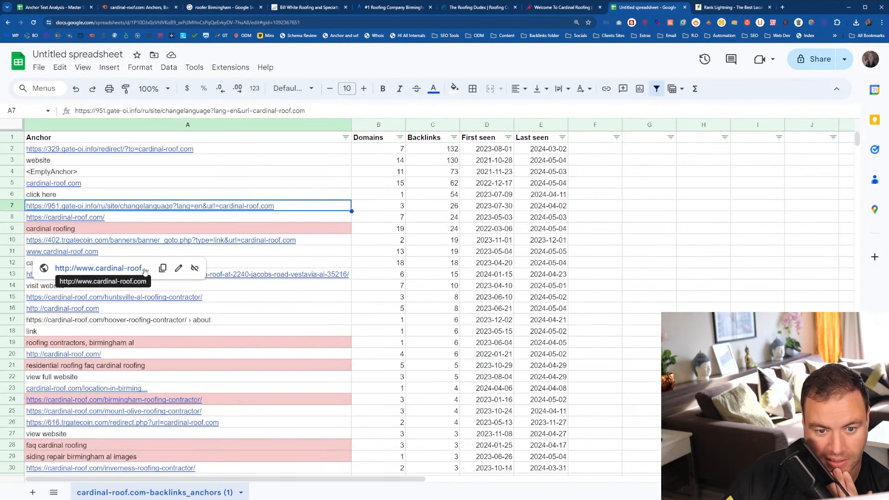
{"action": "scroll", "coordinate": [290, 307], "scroll_direction": "down", "scroll_amount": 2}
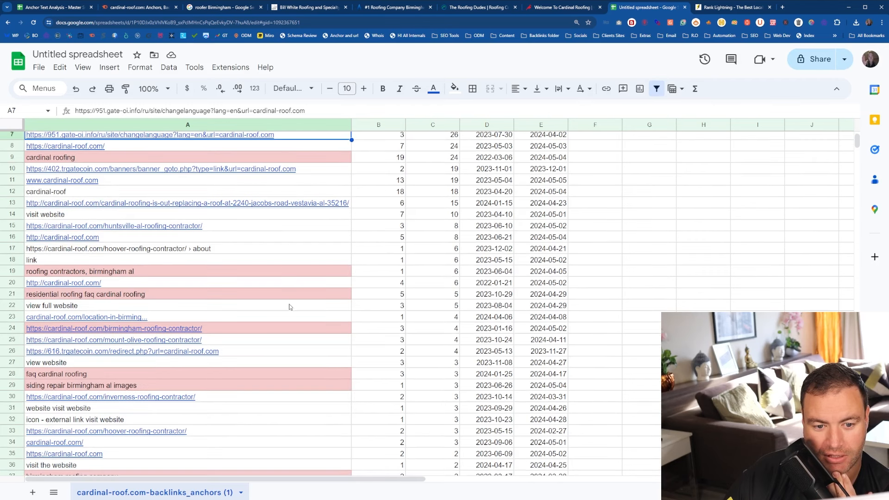
{"action": "left_click", "coordinate": [294, 249]}
{"action": "scroll", "coordinate": [291, 253], "scroll_direction": "down", "scroll_amount": 2}
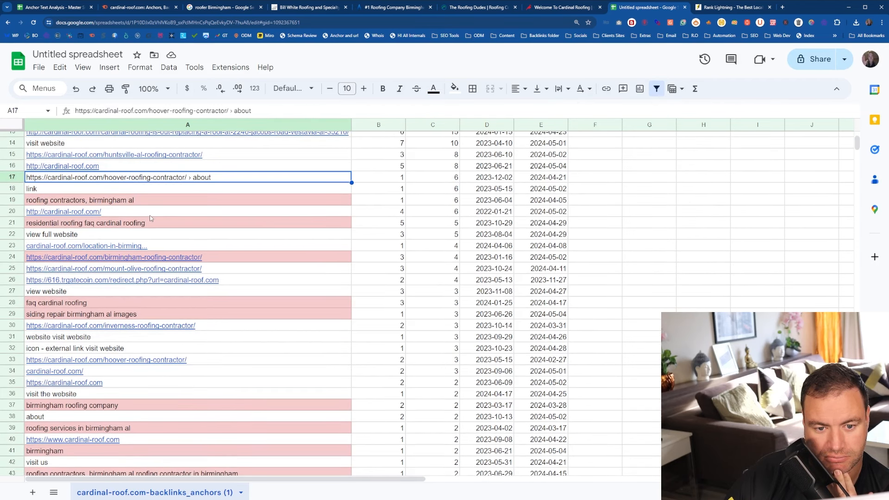
{"action": "left_click", "coordinate": [278, 269]}
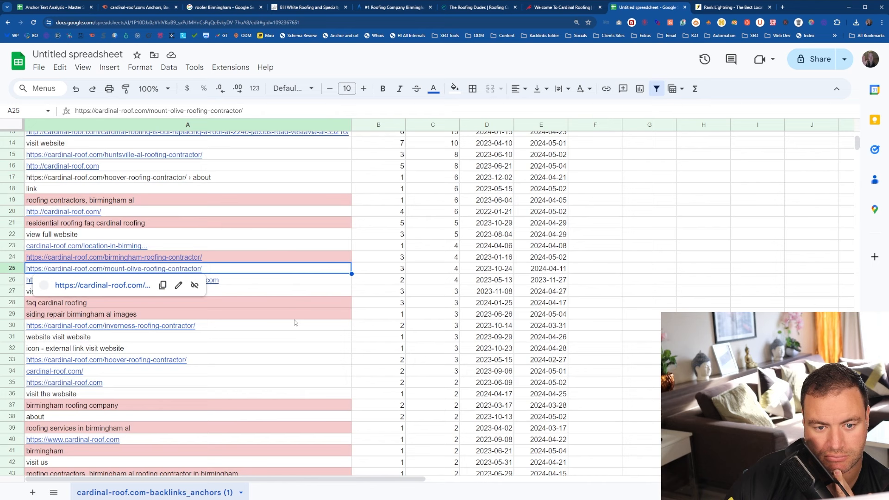
{"action": "scroll", "coordinate": [295, 323], "scroll_direction": "down", "scroll_amount": 2}
{"action": "scroll", "coordinate": [239, 280], "scroll_direction": "down", "scroll_amount": 2}
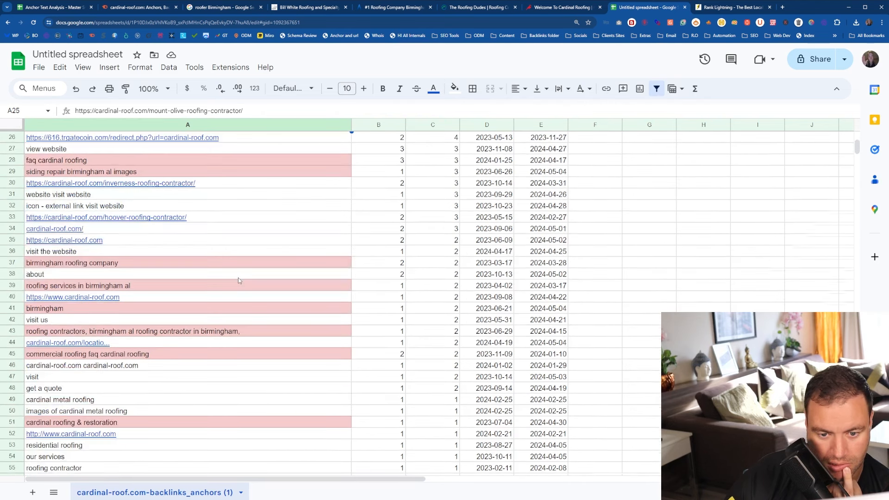
{"action": "scroll", "coordinate": [238, 276], "scroll_direction": "down", "scroll_amount": 2}
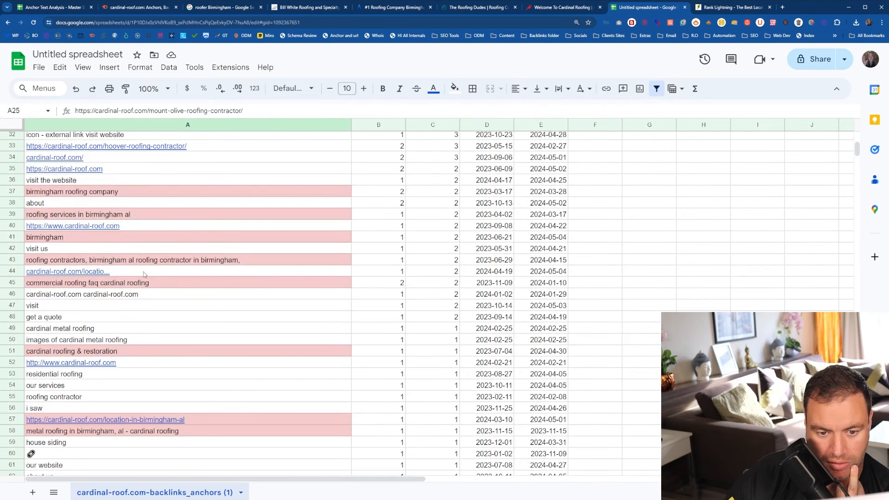
{"action": "left_click", "coordinate": [236, 273]}
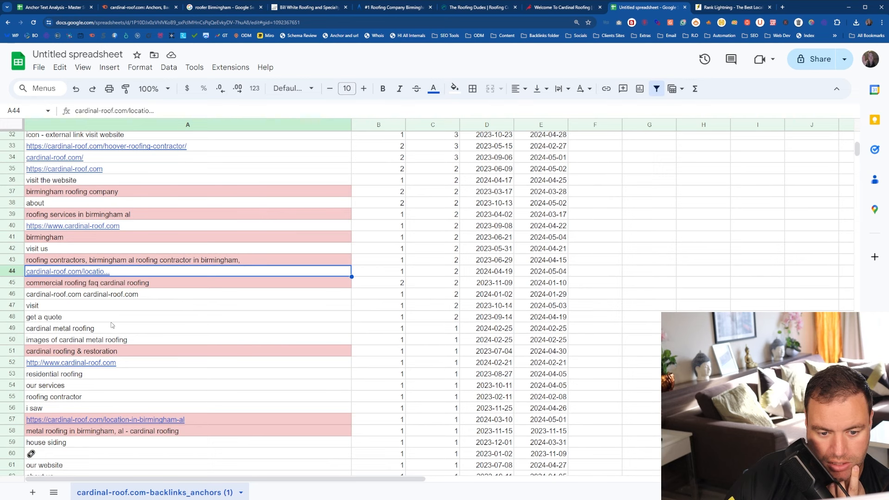
{"action": "scroll", "coordinate": [111, 326], "scroll_direction": "down", "scroll_amount": 2}
{"action": "scroll", "coordinate": [152, 260], "scroll_direction": "up", "scroll_amount": 13}
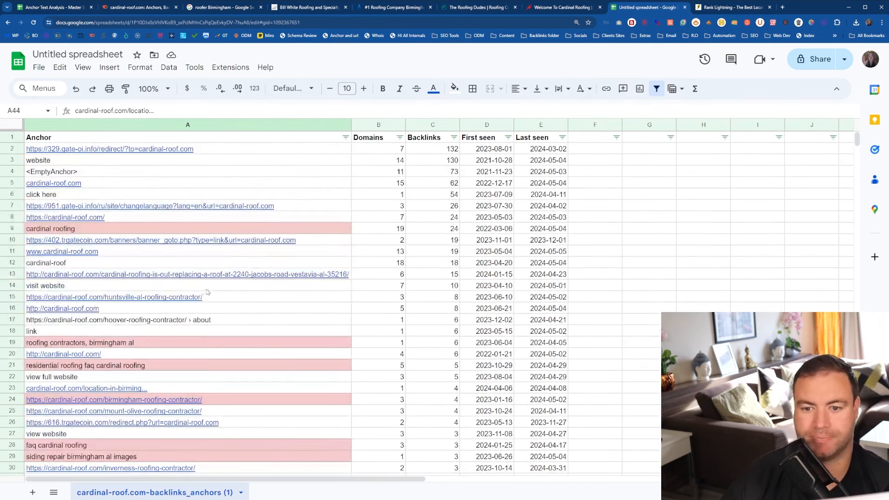
Sort the exported Anchor column from A to Z and compare the cardinal-roof anchor with its brand and domain neighbours.
{"action": "left_click", "coordinate": [346, 137]}
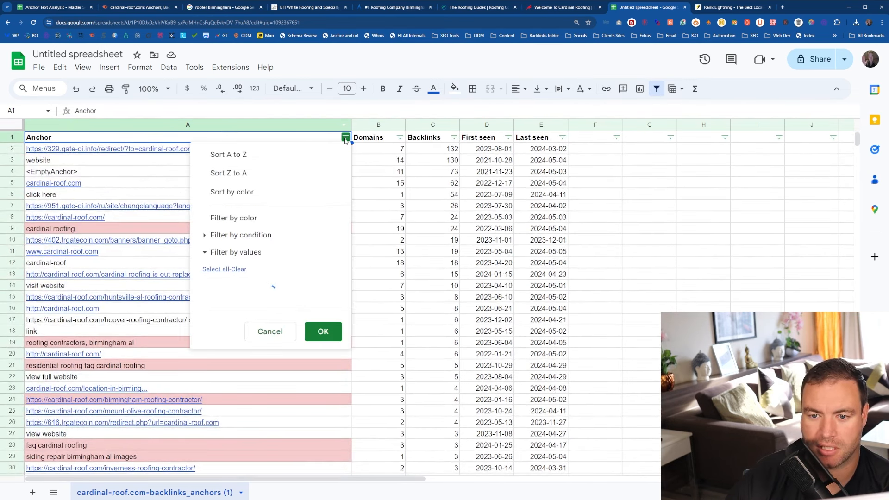
{"action": "left_click", "coordinate": [263, 157]}
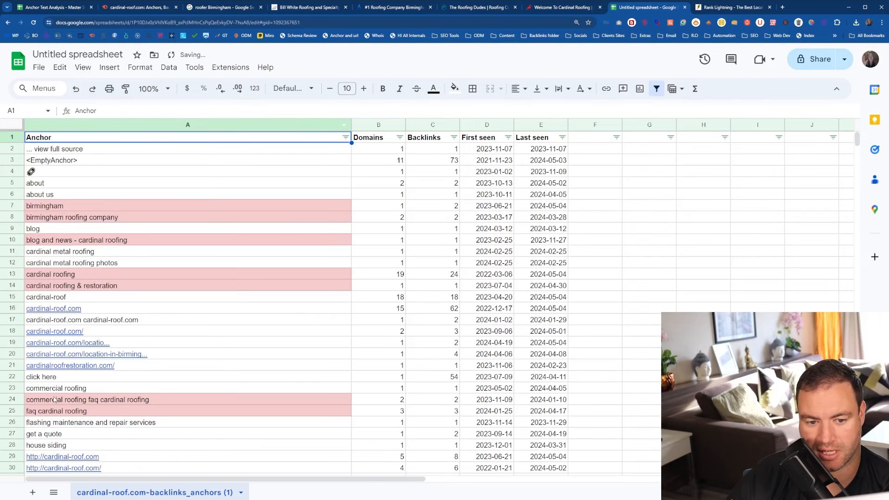
{"action": "left_click", "coordinate": [108, 298]}
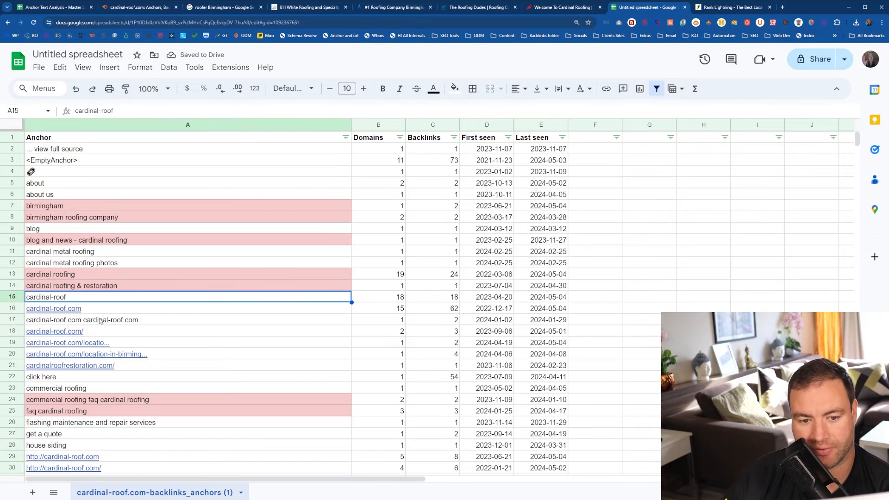
{"action": "left_click", "coordinate": [79, 278]}
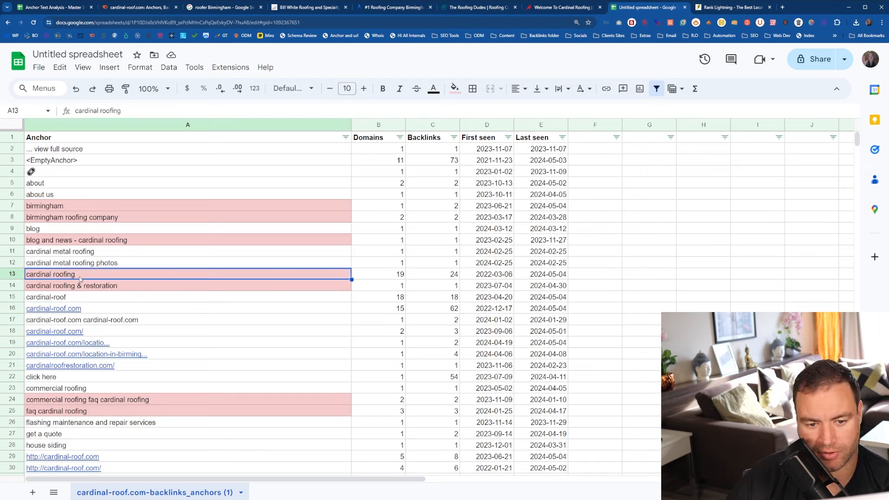
{"action": "left_click", "coordinate": [77, 299]}
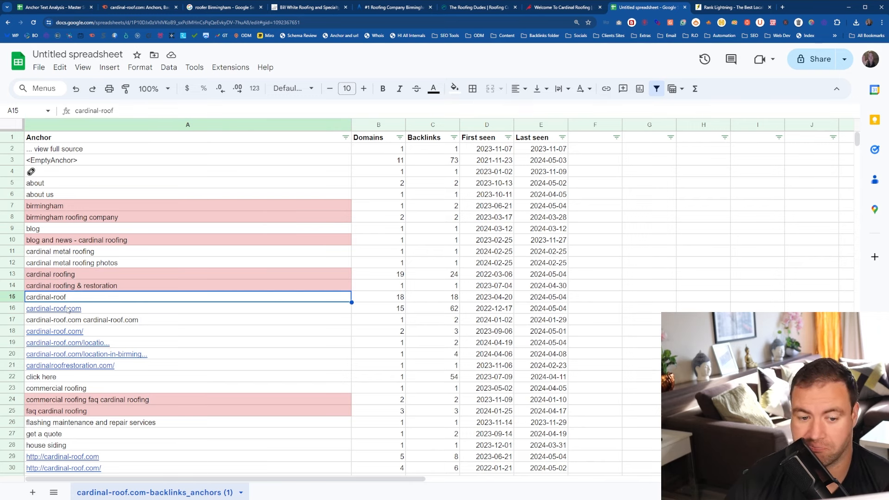
{"action": "mouse_move", "coordinate": [67, 310]}
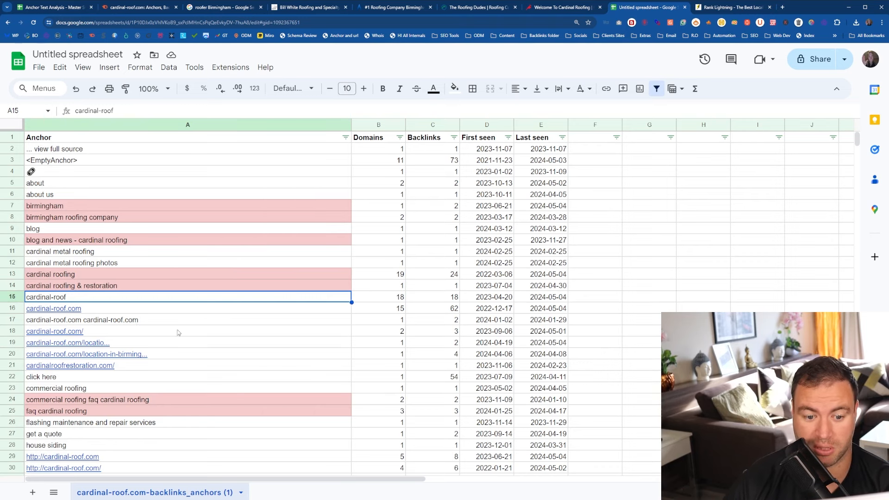
{"action": "mouse_move", "coordinate": [112, 311]}
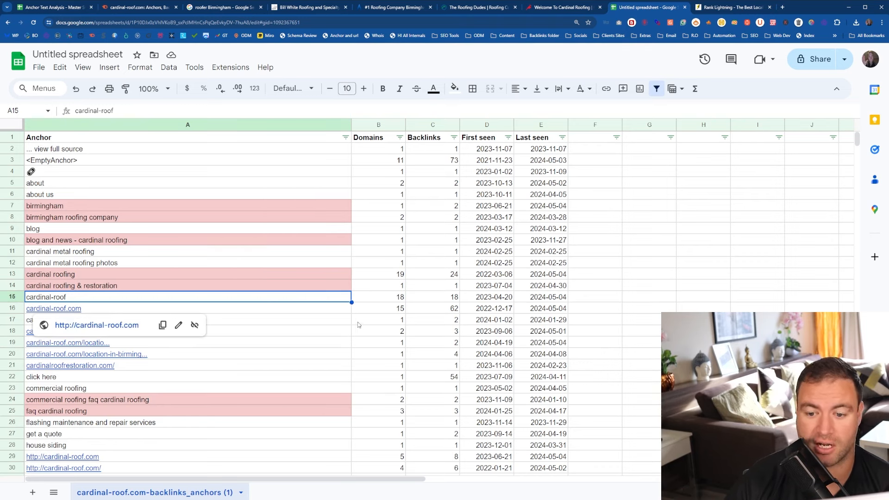
Copy the cardinal-roof.com anchor's backlink count, 62, into column F of the same row.
{"action": "left_click", "coordinate": [427, 307]}
{"action": "left_click", "coordinate": [621, 306]}
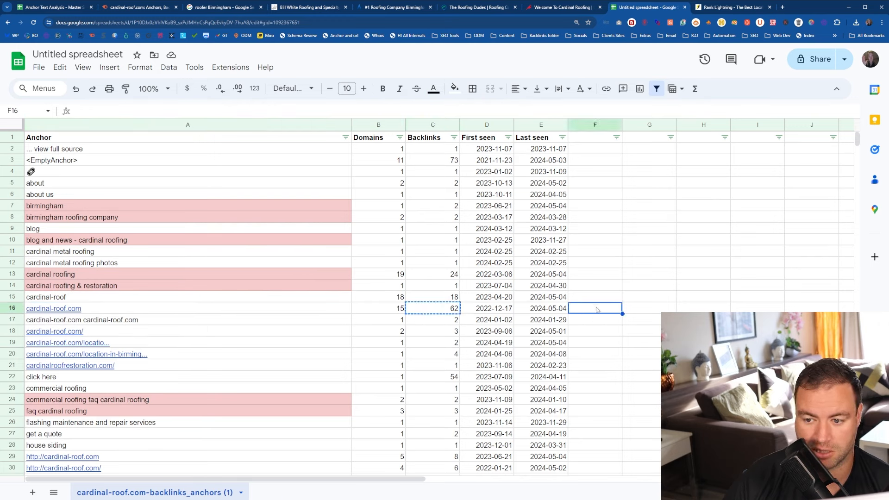
{"action": "type", "text": "62"}
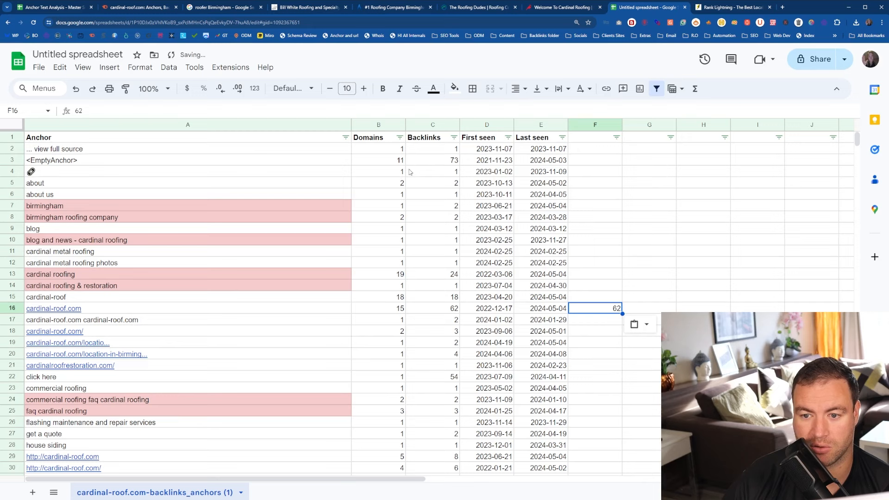
Copy the <EmptyAnchor> row's backlink count, 73, into column F of the same row.
{"action": "left_click", "coordinate": [442, 162]}
{"action": "key", "text": "ctrl+c"}
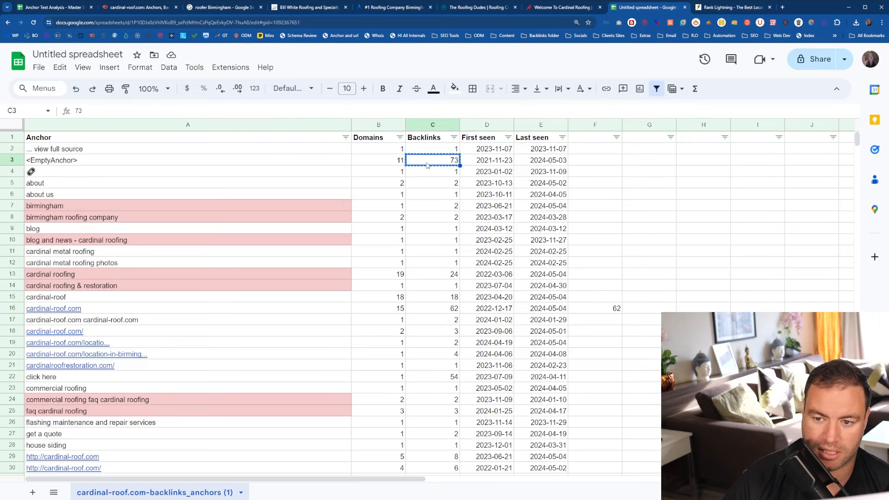
{"action": "left_click", "coordinate": [141, 160]}
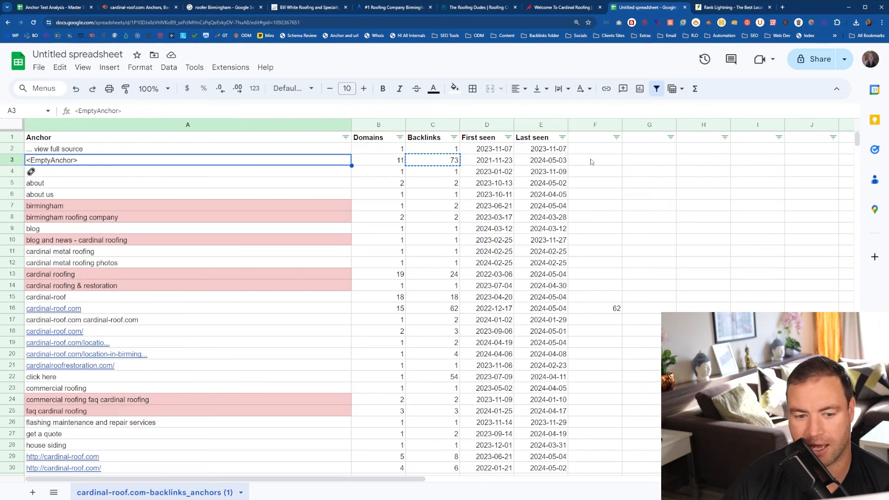
{"action": "left_click", "coordinate": [38, 312]}
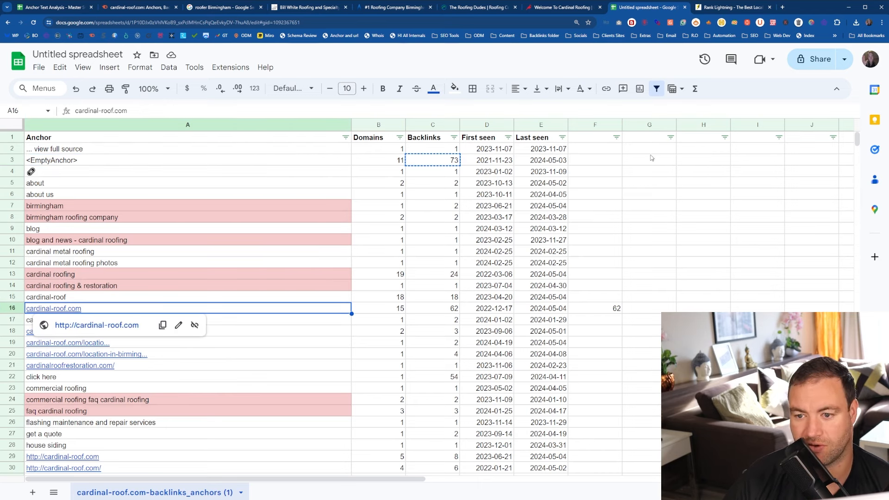
{"action": "left_click", "coordinate": [590, 162]}
{"action": "key", "text": "ctrl+v"}
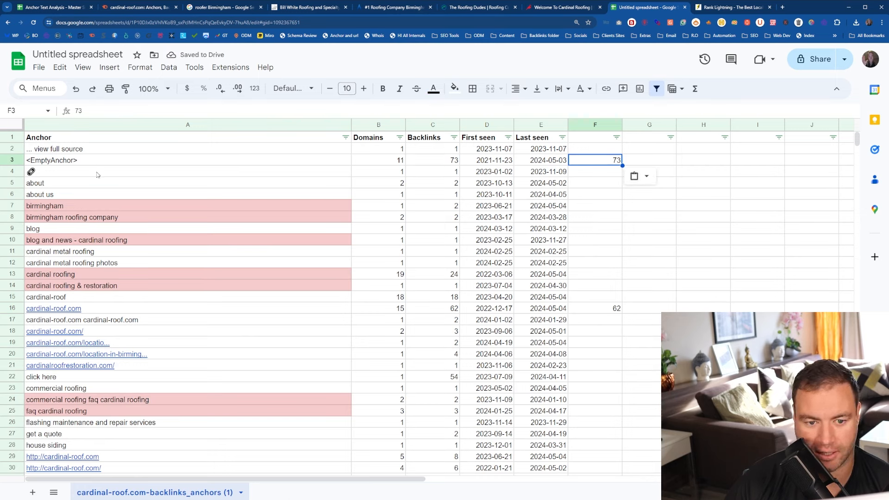
Copy the backlink counts of the five cardinal-roof URL anchors in rows 17 to 21 into column F of the same rows.
{"action": "left_click", "coordinate": [178, 322]}
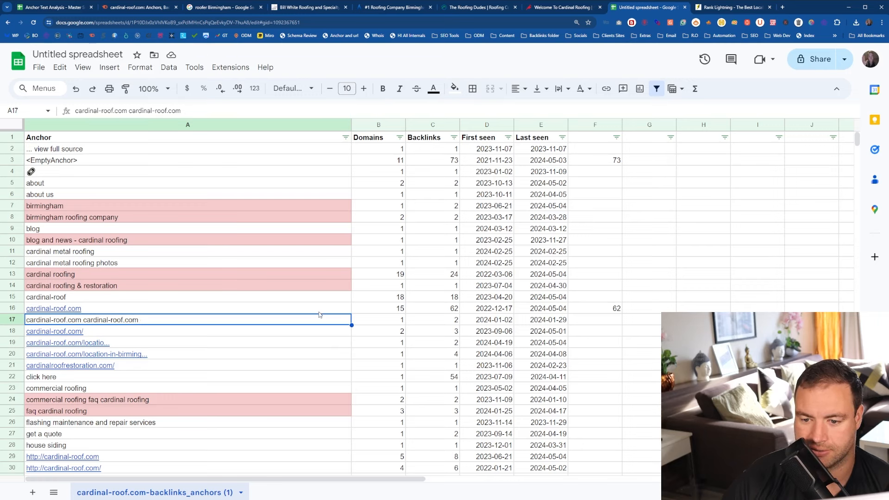
{"action": "left_click", "coordinate": [427, 321]}
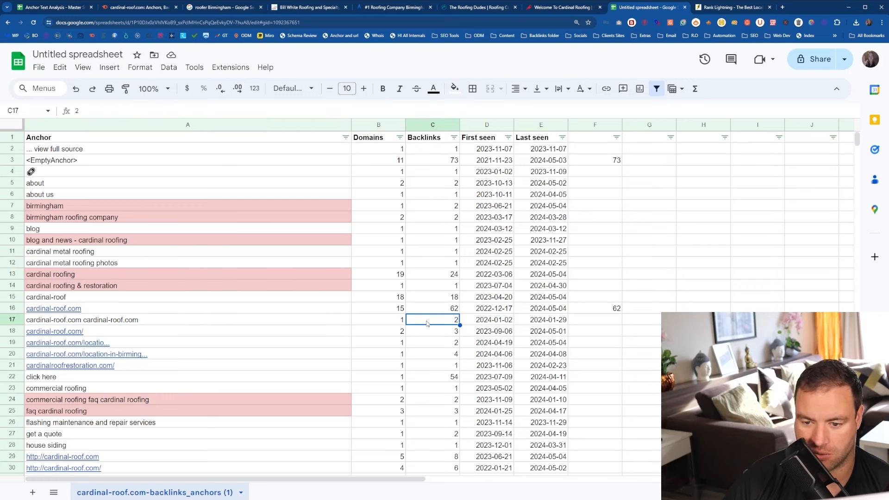
{"action": "left_click_drag", "start_coordinate": [427, 323], "coordinate": [425, 372]}
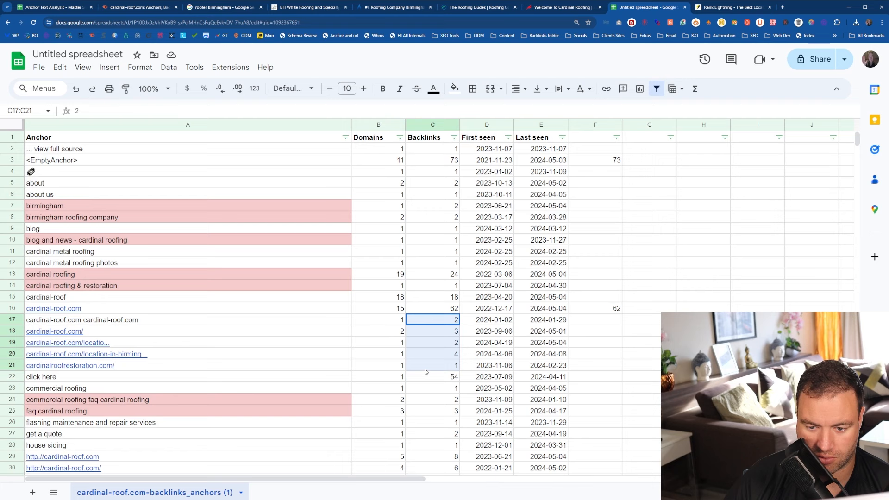
{"action": "key", "text": "ctrl+c"}
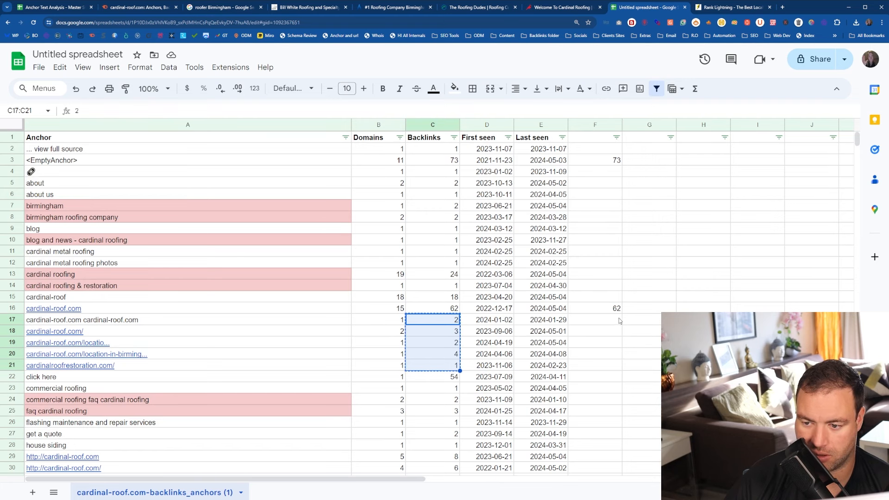
{"action": "left_click", "coordinate": [620, 320]}
{"action": "key", "text": "ctrl+v"}
Copy the backlink counts of the http and https URL anchors in rows 29 to 48 into column F of the same rows.
{"action": "scroll", "coordinate": [198, 370], "scroll_direction": "down", "scroll_amount": 2}
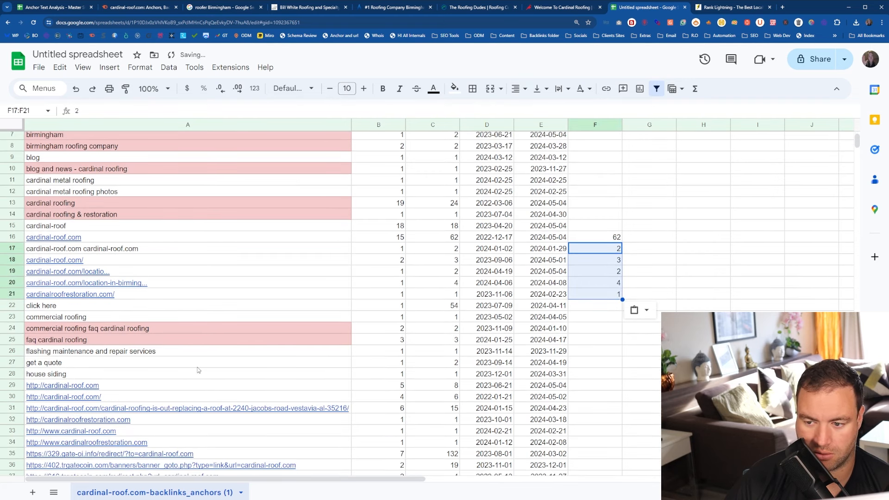
{"action": "scroll", "coordinate": [198, 370], "scroll_direction": "down", "scroll_amount": 2}
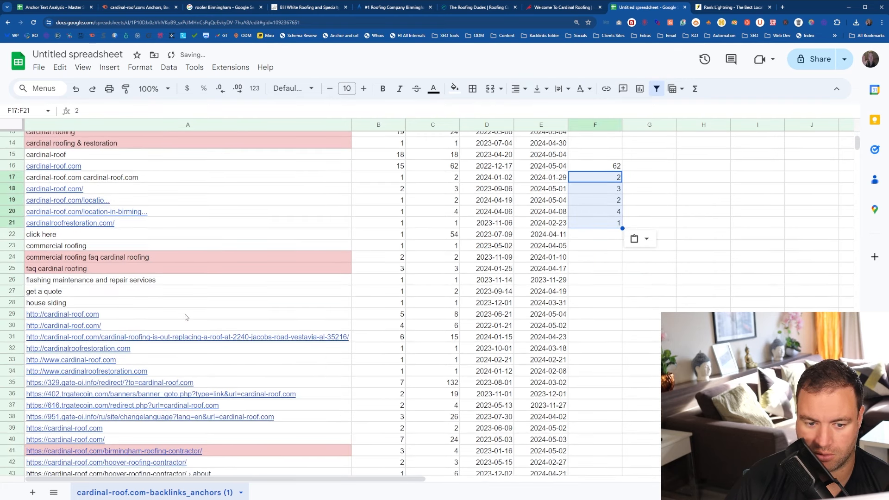
{"action": "left_click", "coordinate": [60, 237]}
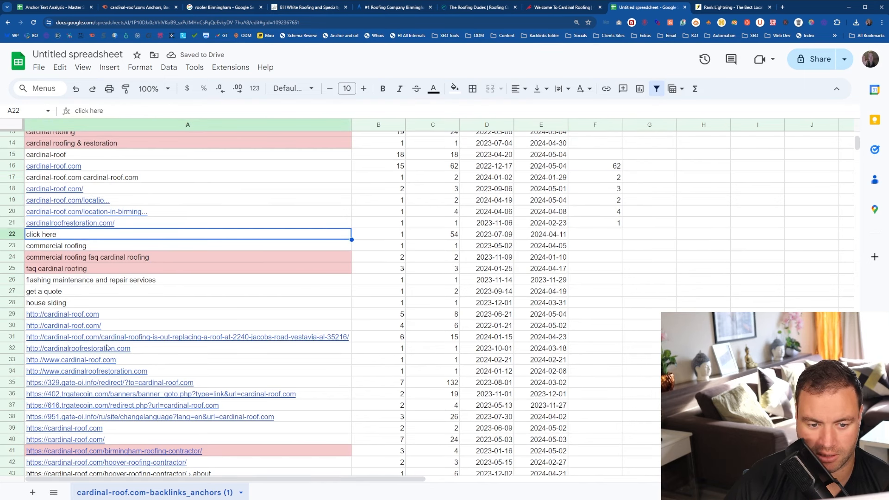
{"action": "scroll", "coordinate": [106, 347], "scroll_direction": "down", "scroll_amount": 2}
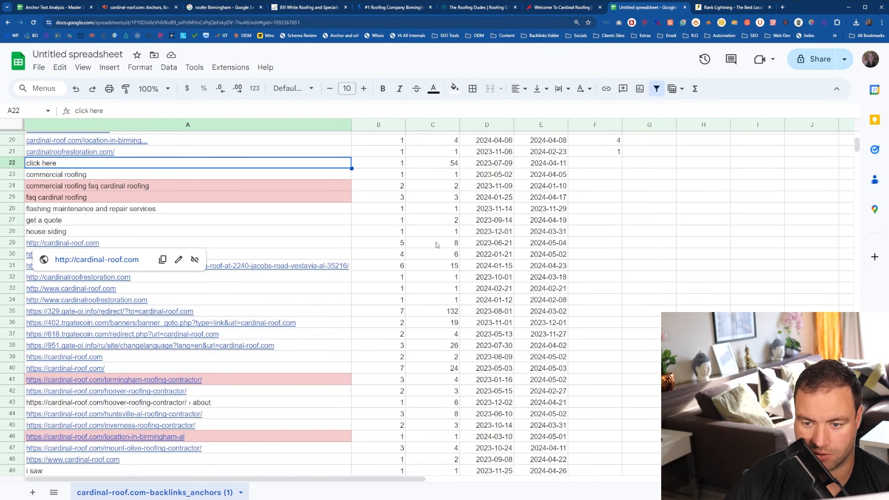
{"action": "left_click_drag", "start_coordinate": [436, 245], "coordinate": [443, 287]}
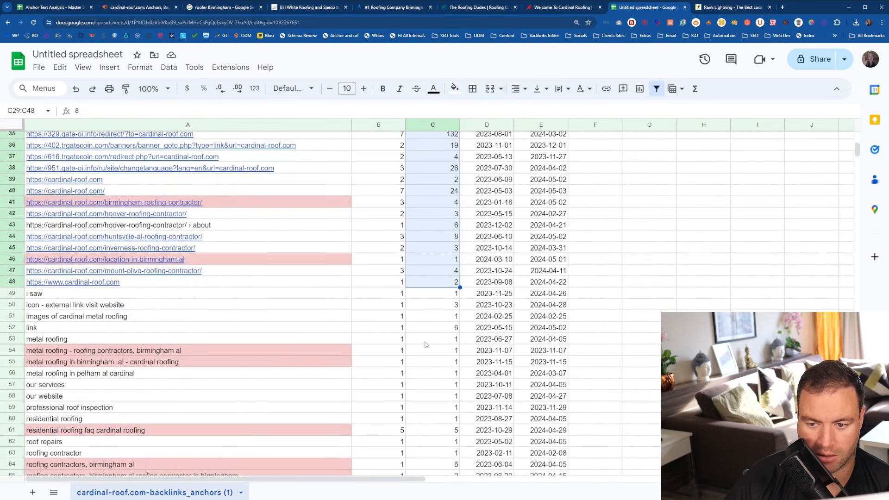
{"action": "key", "text": "ctrl+c"}
{"action": "scroll", "coordinate": [441, 306], "scroll_direction": "up", "scroll_amount": 6}
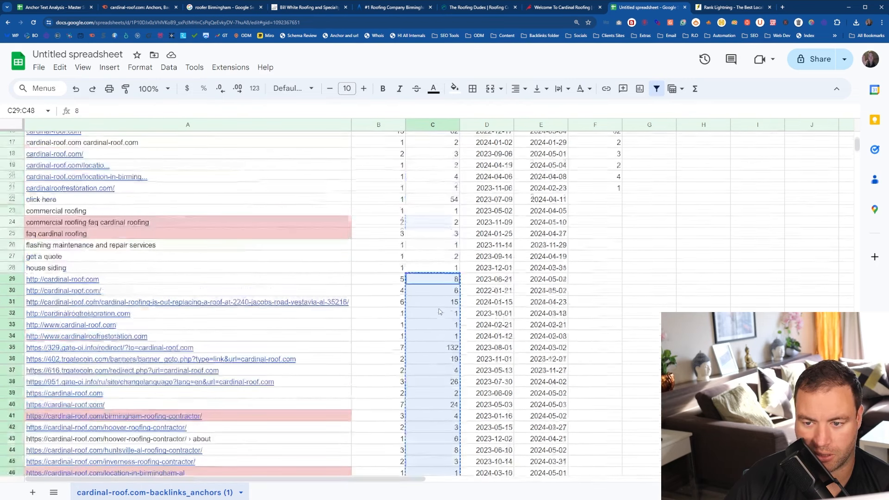
{"action": "left_click", "coordinate": [590, 279]}
{"action": "key", "text": "ctrl+v"}
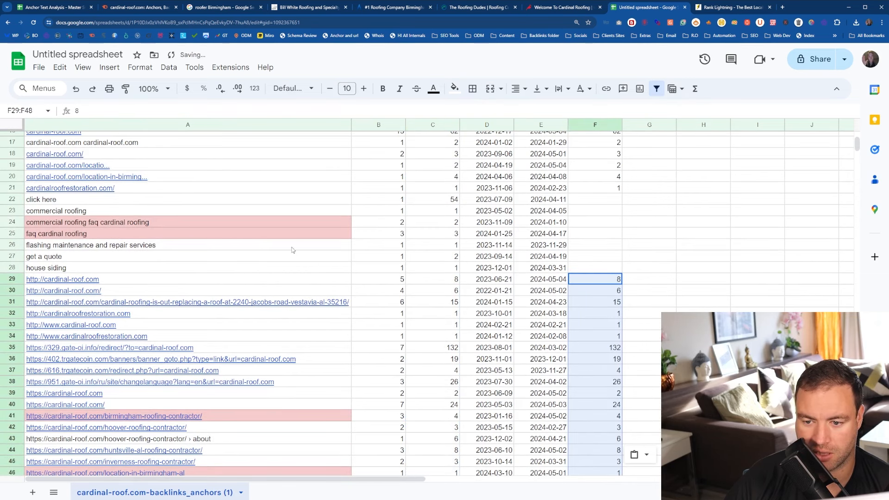
Copy the backlink counts of the two www anchors in rows 78 and 79 into column F of the same rows.
{"action": "scroll", "coordinate": [254, 218], "scroll_direction": "down", "scroll_amount": 2}
{"action": "scroll", "coordinate": [254, 222], "scroll_direction": "down", "scroll_amount": 4}
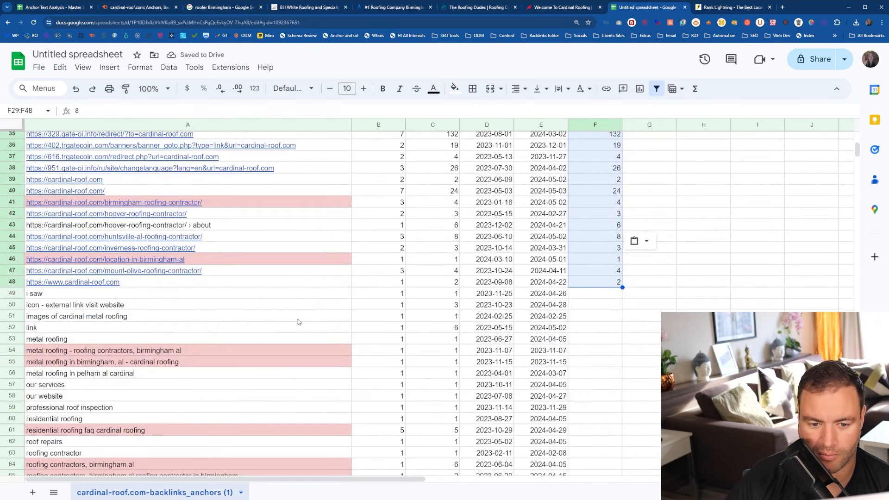
{"action": "scroll", "coordinate": [299, 322], "scroll_direction": "down", "scroll_amount": 2}
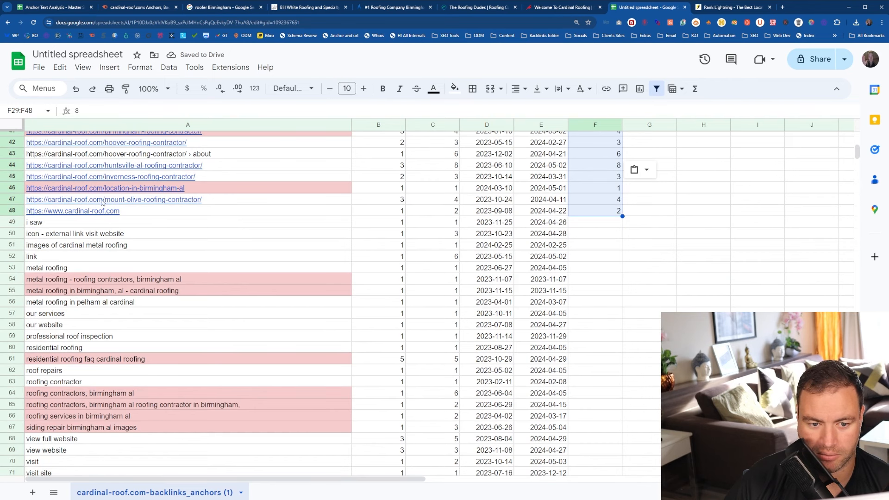
{"action": "scroll", "coordinate": [149, 243], "scroll_direction": "down", "scroll_amount": 6}
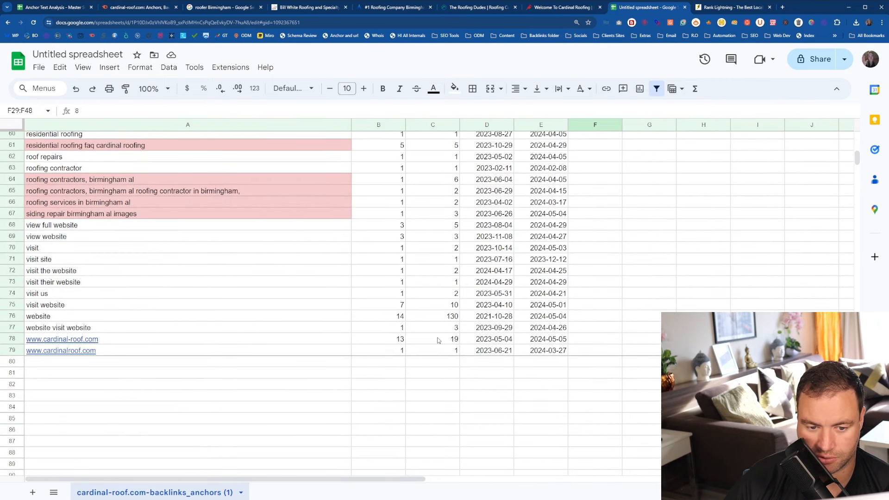
{"action": "left_click_drag", "start_coordinate": [438, 343], "coordinate": [439, 350]}
{"action": "key", "text": "ctrl+c"}
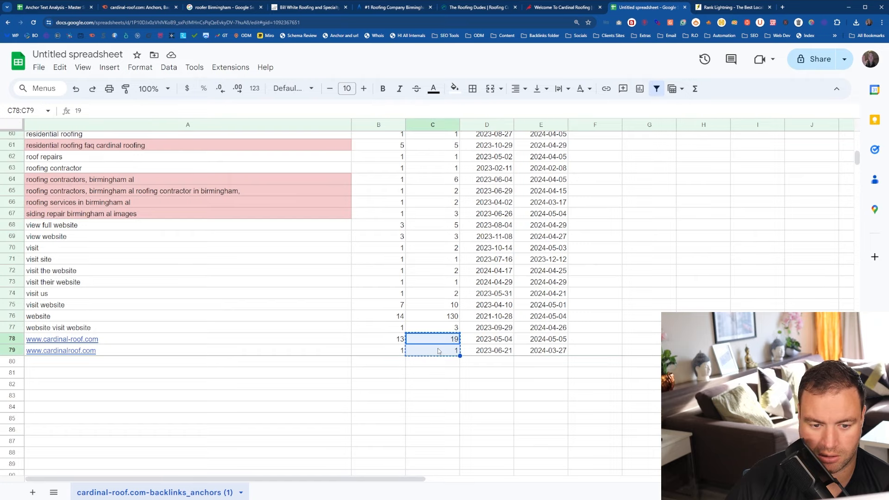
{"action": "left_click", "coordinate": [616, 338]}
{"action": "key", "text": "ctrl+v"}
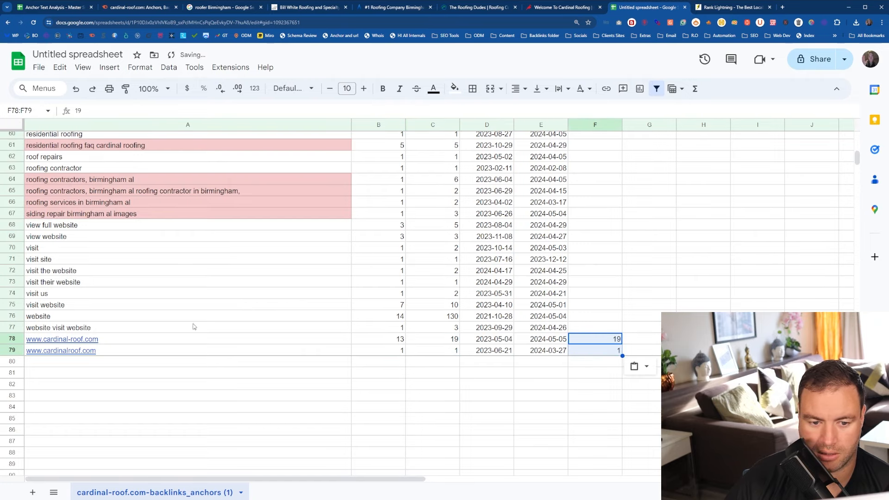
Sum the naked URL counts collected in column F and enter 437 as Cardinal Roofing's Naked count in the Anchor Text Analysis sheet.
{"action": "scroll", "coordinate": [298, 314], "scroll_direction": "up", "scroll_amount": 20}
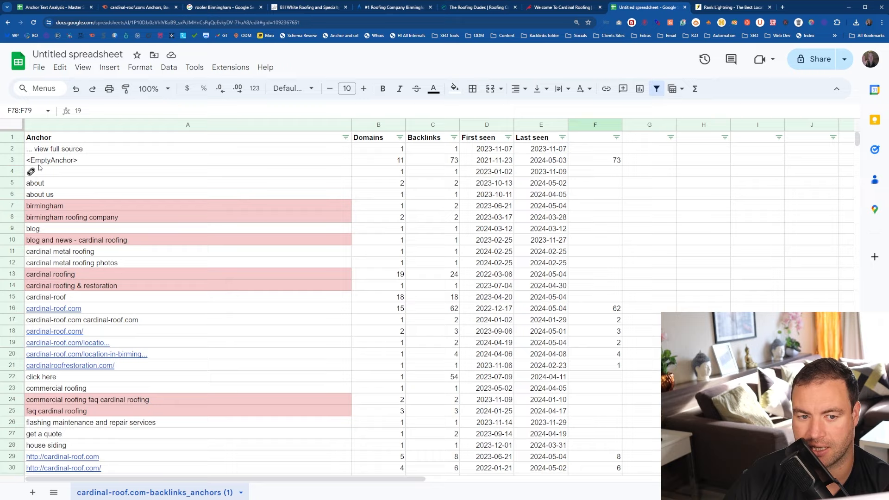
{"action": "left_click_drag", "start_coordinate": [595, 156], "coordinate": [598, 412]}
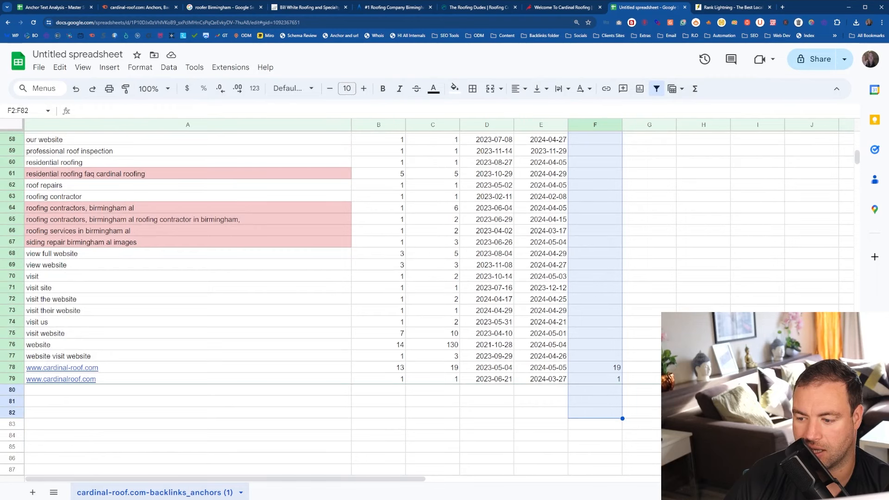
{"action": "left_click", "coordinate": [34, 8]}
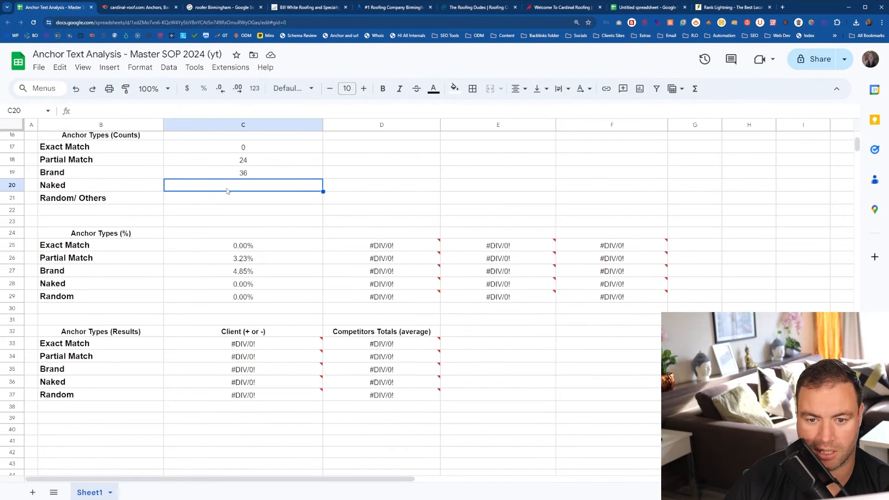
{"action": "type", "text": "437"}
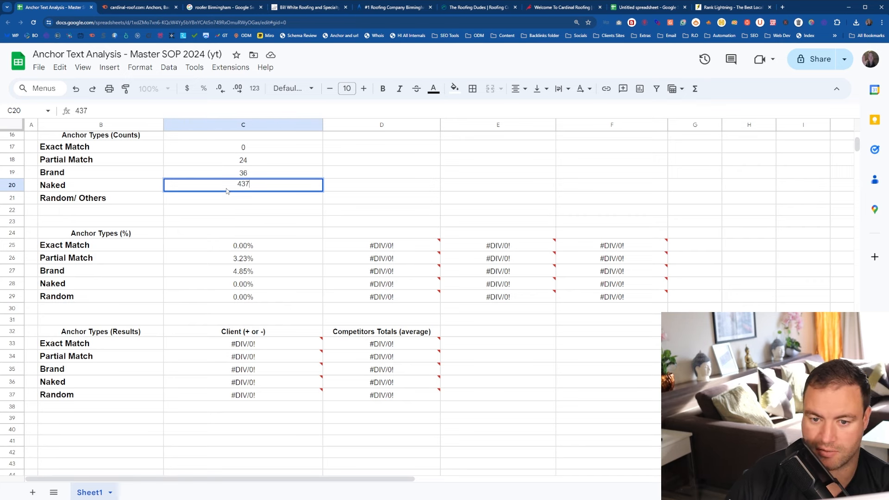
{"action": "key", "text": "Return"}
Review Cardinal Roofing's Exact Match to Naked counts together and go to its empty Random/ Others count cell.
{"action": "scroll", "coordinate": [264, 225], "scroll_direction": "up", "scroll_amount": 2}
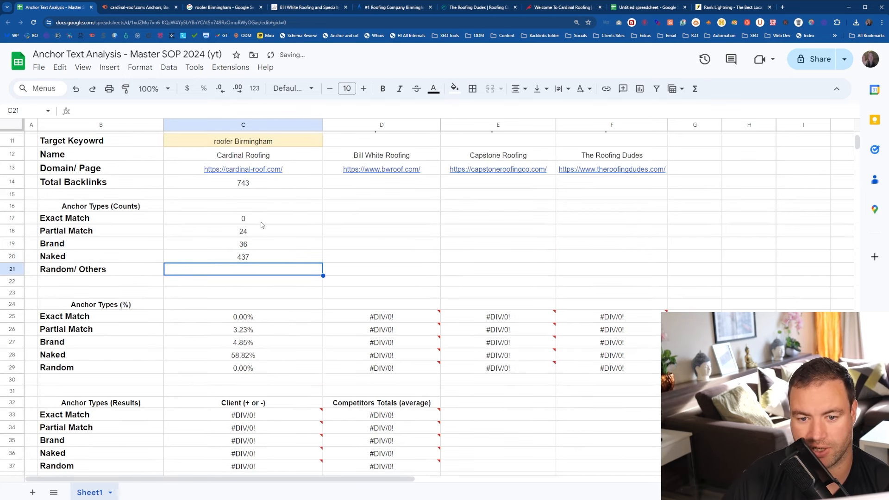
{"action": "left_click_drag", "start_coordinate": [260, 219], "coordinate": [250, 258]}
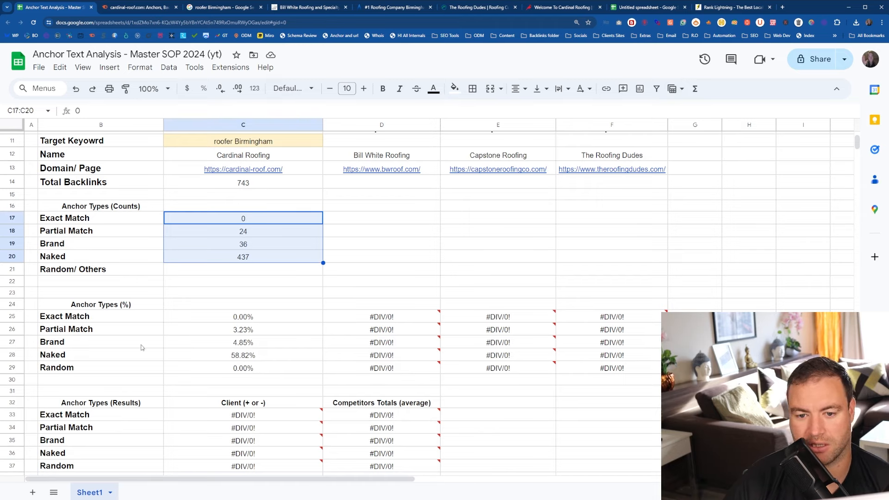
{"action": "left_click", "coordinate": [194, 272]}
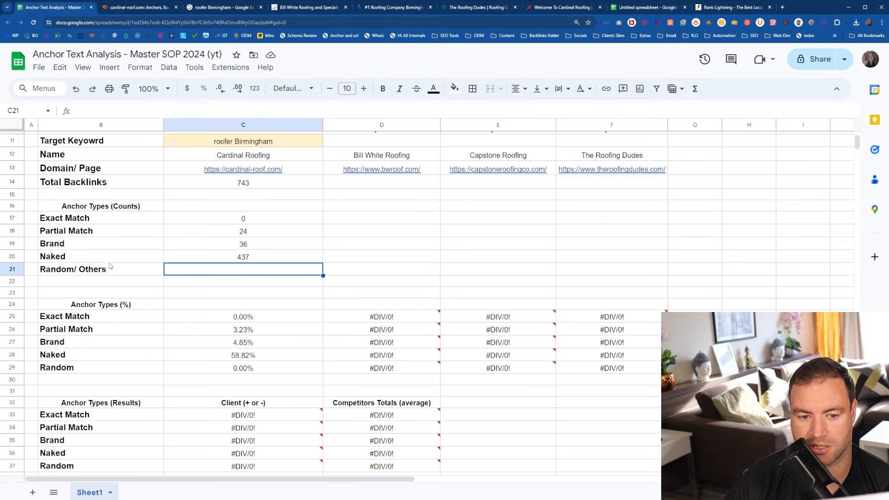
Return to the exported anchors spreadsheet and fill the two www anchor cells, A78:A79, with light red.
{"action": "left_click", "coordinate": [639, 9]}
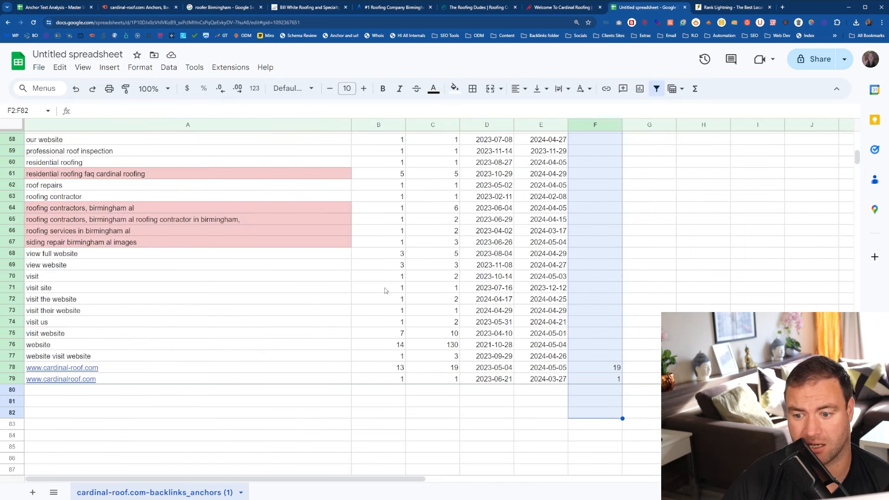
{"action": "left_click_drag", "start_coordinate": [180, 374], "coordinate": [180, 381]}
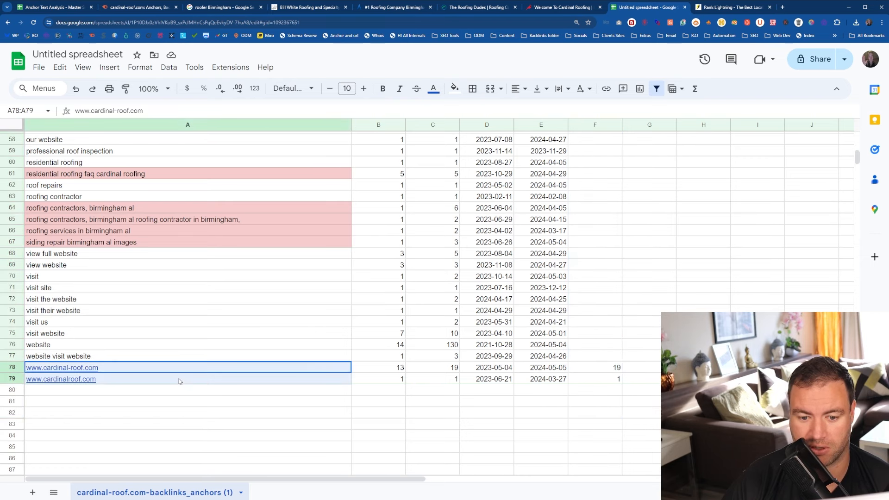
{"action": "left_click", "coordinate": [454, 88]}
{"action": "left_click", "coordinate": [473, 152]}
Fill the http and https URL anchor cells, A29:A48, with the same light red.
{"action": "scroll", "coordinate": [553, 391], "scroll_direction": "up", "scroll_amount": 10}
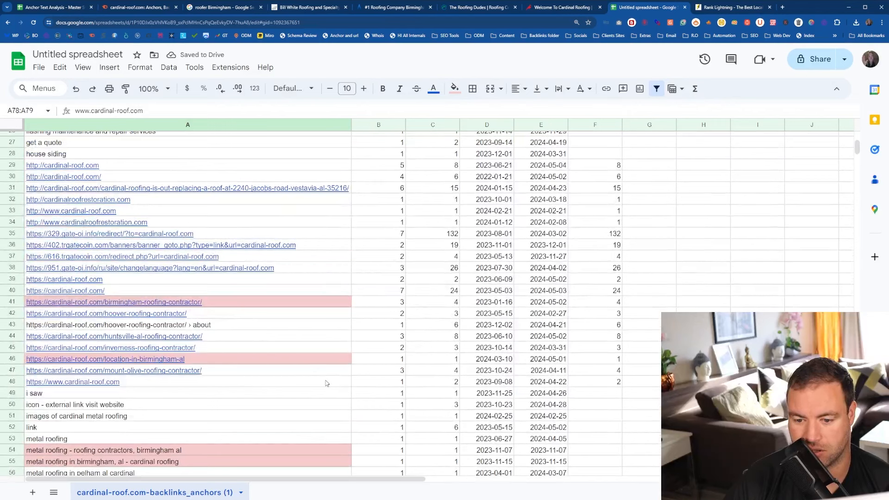
{"action": "left_click", "coordinate": [327, 383]}
{"action": "left_click_drag", "start_coordinate": [327, 383], "coordinate": [282, 169]}
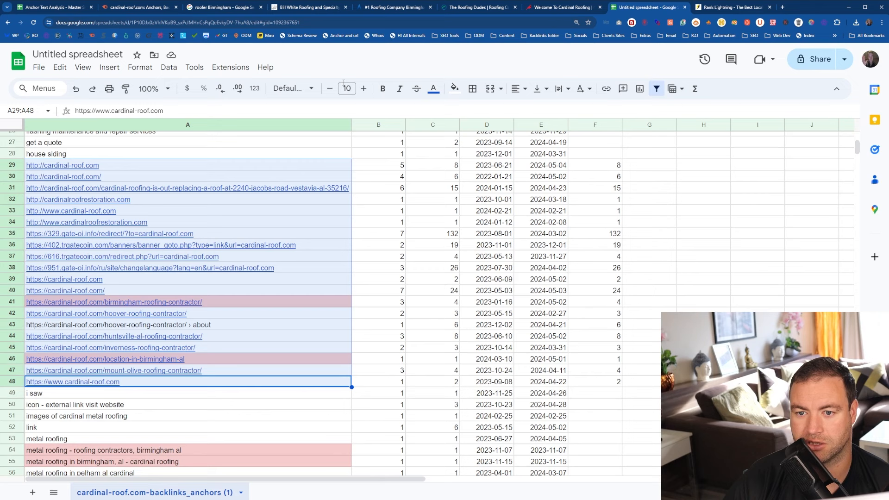
{"action": "left_click", "coordinate": [455, 88]}
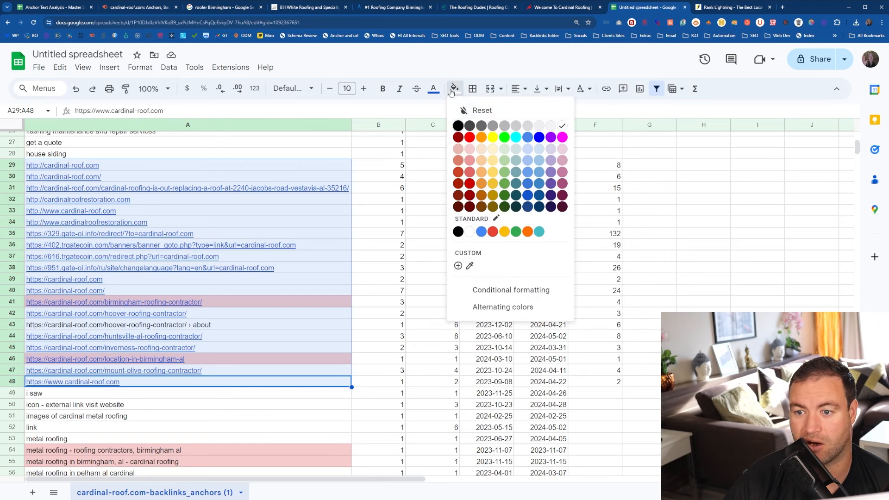
{"action": "left_click", "coordinate": [470, 149]}
Fill the cardinal-roof.com and cardinalroofrestoration.com anchor cells, A16:A21, with light red.
{"action": "scroll", "coordinate": [166, 345], "scroll_direction": "up", "scroll_amount": 8}
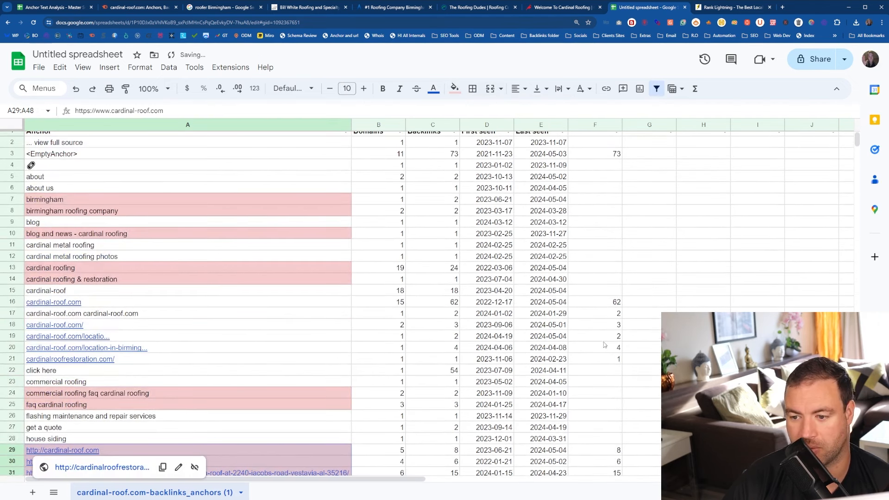
{"action": "left_click_drag", "start_coordinate": [293, 301], "coordinate": [254, 361]}
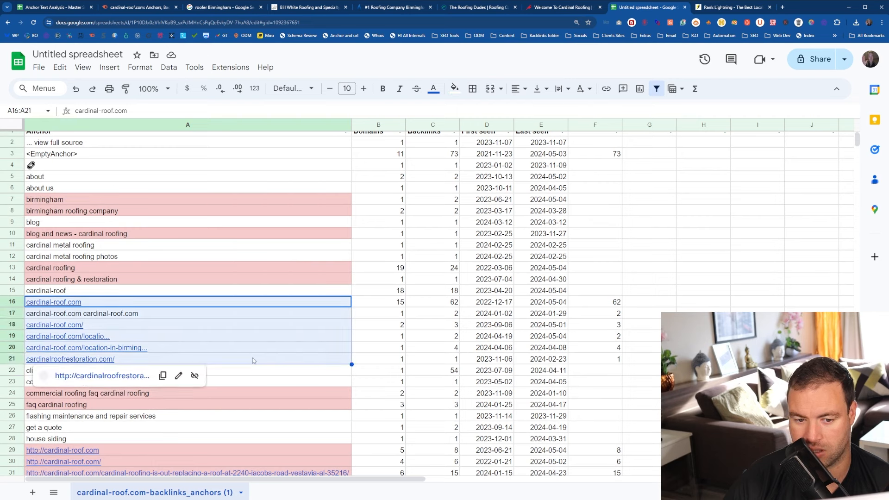
{"action": "left_click", "coordinate": [454, 88]}
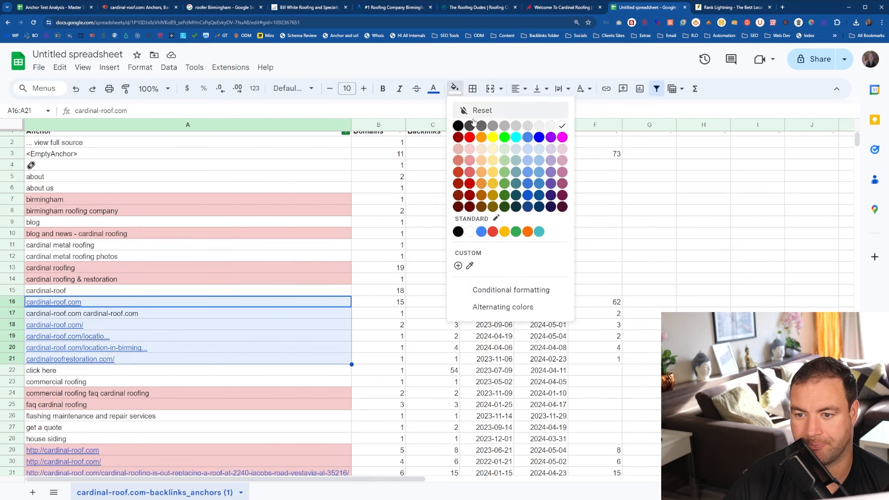
{"action": "left_click", "coordinate": [469, 149]}
Fill the <EmptyAnchor> cell in column A with light red to mark it as counted.
{"action": "scroll", "coordinate": [302, 310], "scroll_direction": "up", "scroll_amount": 1}
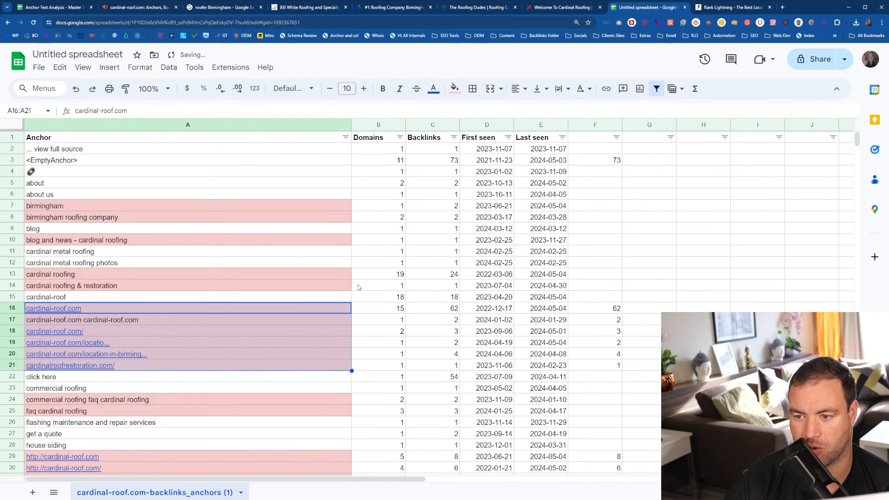
{"action": "left_click", "coordinate": [333, 162]}
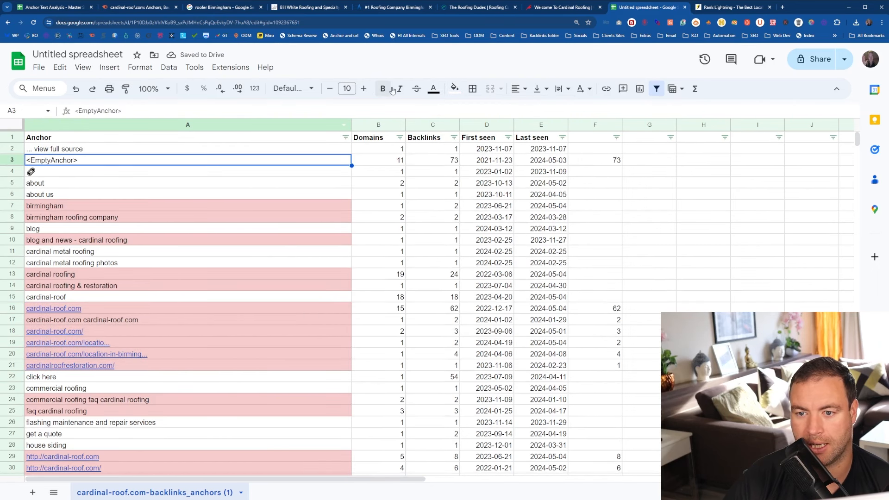
{"action": "left_click", "coordinate": [454, 88]}
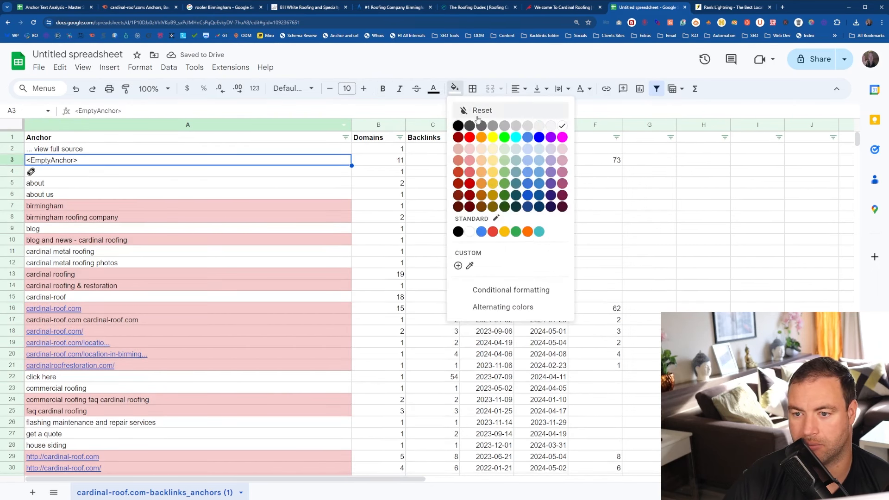
{"action": "left_click", "coordinate": [470, 149]}
{"action": "left_click", "coordinate": [143, 185]}
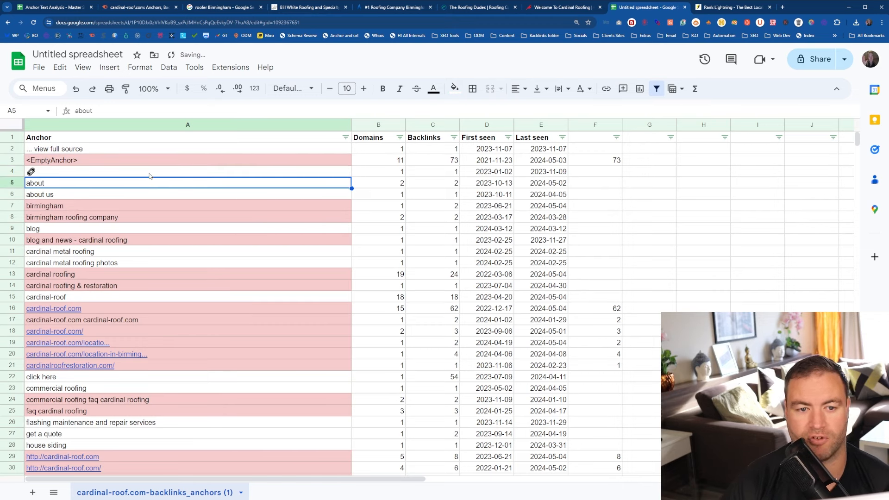
Check the unmarked anchors near the start of the list and clear the backlink counts from column F.
{"action": "left_click", "coordinate": [104, 149]}
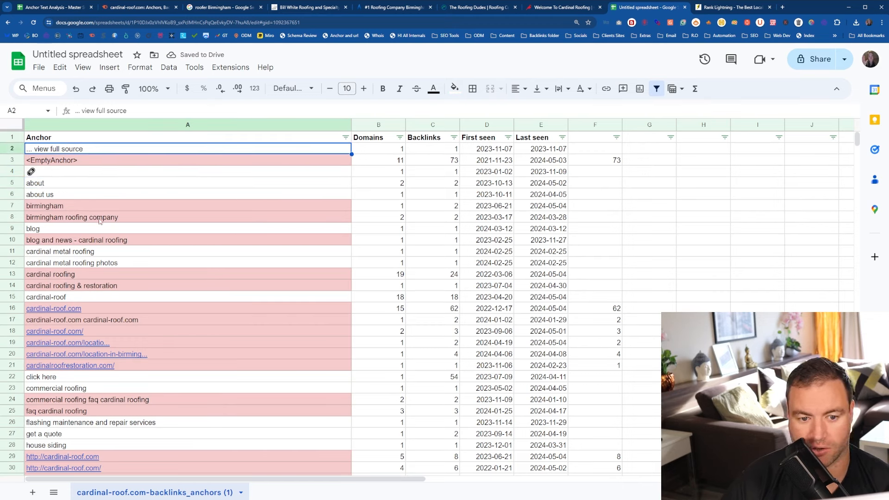
{"action": "left_click", "coordinate": [117, 253]}
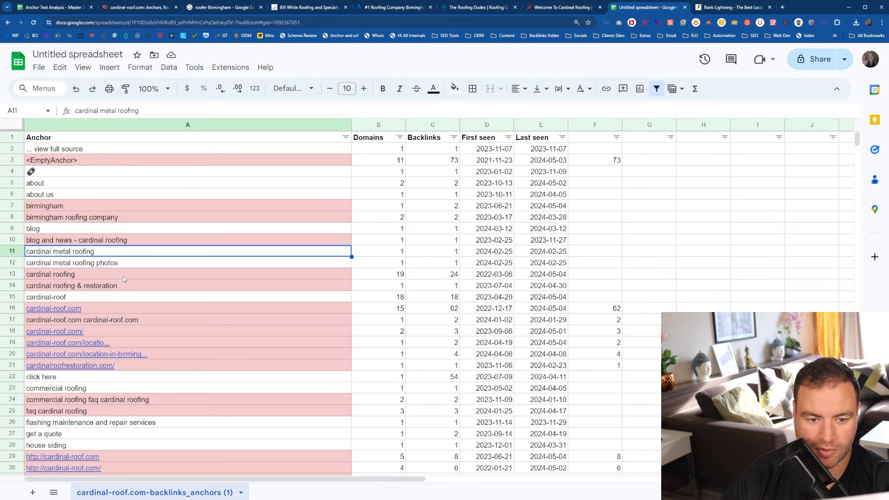
{"action": "left_click", "coordinate": [125, 266]}
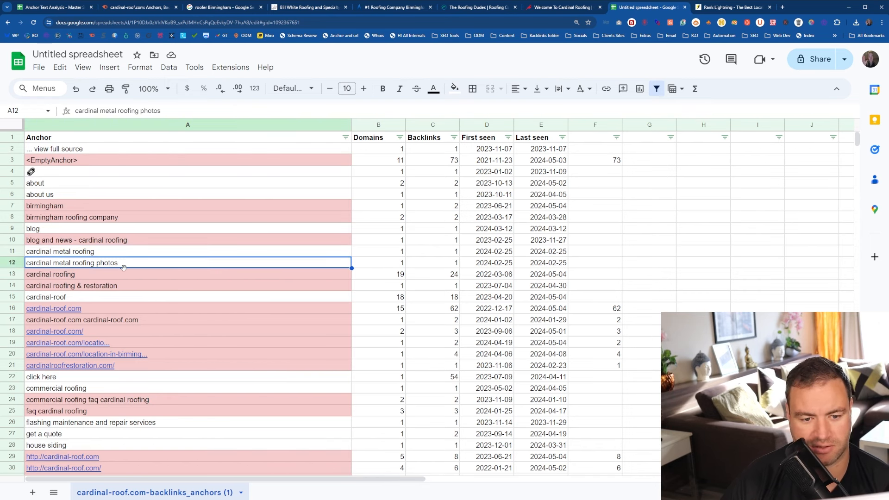
{"action": "scroll", "coordinate": [122, 278], "scroll_direction": "down", "scroll_amount": 2}
{"action": "left_click", "coordinate": [140, 225]}
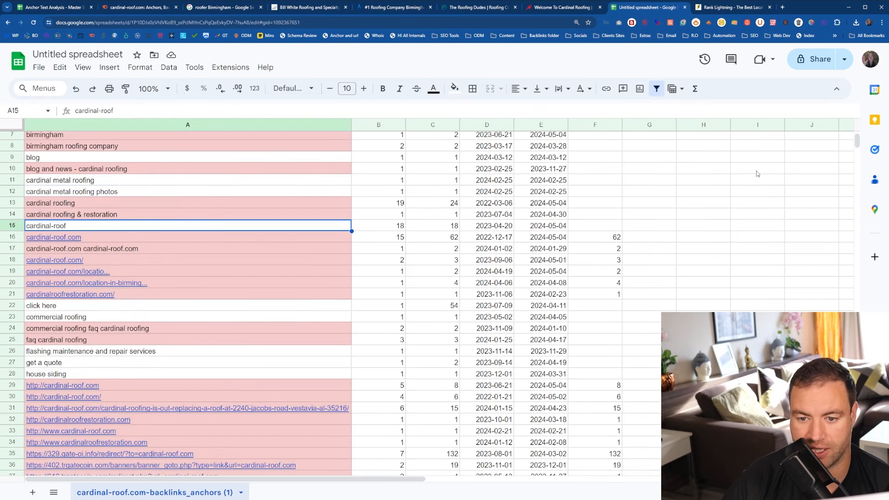
{"action": "scroll", "coordinate": [662, 190], "scroll_direction": "up", "scroll_amount": 2}
{"action": "left_click", "coordinate": [596, 123]}
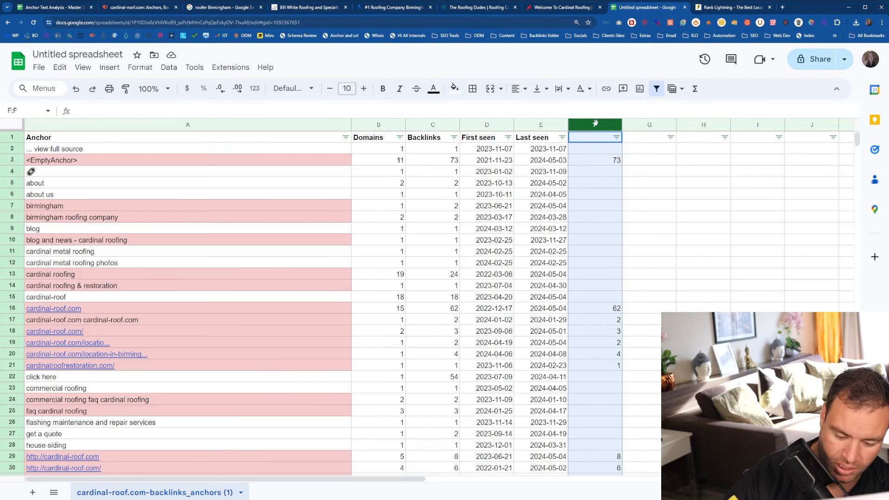
{"action": "key", "text": "Delete"}
Copy the backlink count of the cardinal-roof anchor from C15 into F15.
{"action": "scroll", "coordinate": [141, 342], "scroll_direction": "down", "scroll_amount": 2}
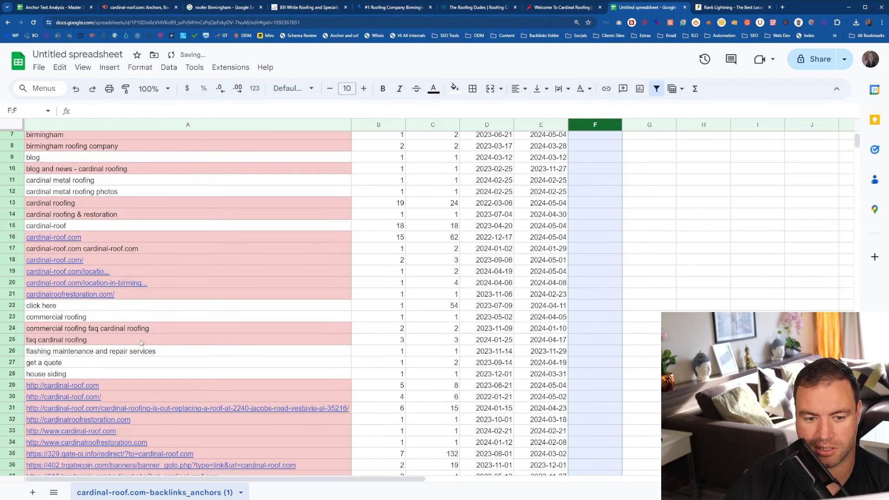
{"action": "left_click", "coordinate": [132, 230]}
{"action": "left_click", "coordinate": [443, 226]}
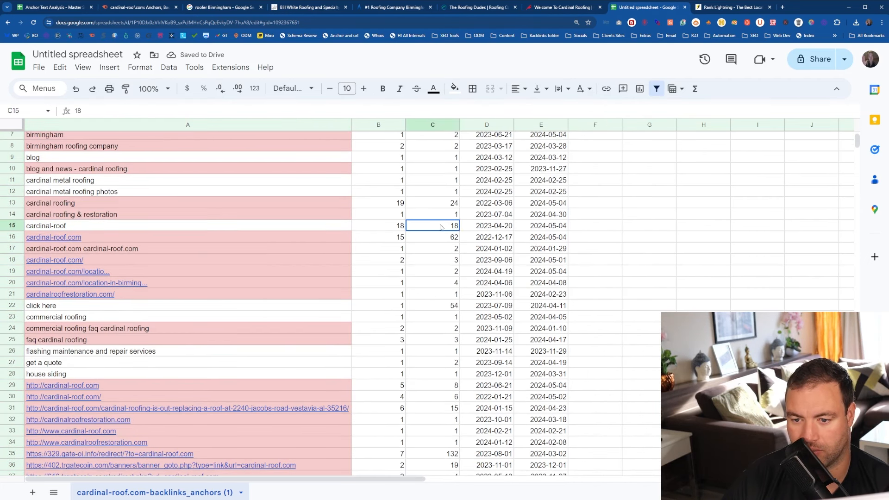
{"action": "key", "text": "ctrl+c"}
{"action": "left_click", "coordinate": [584, 229]}
{"action": "key", "text": "ctrl+v"}
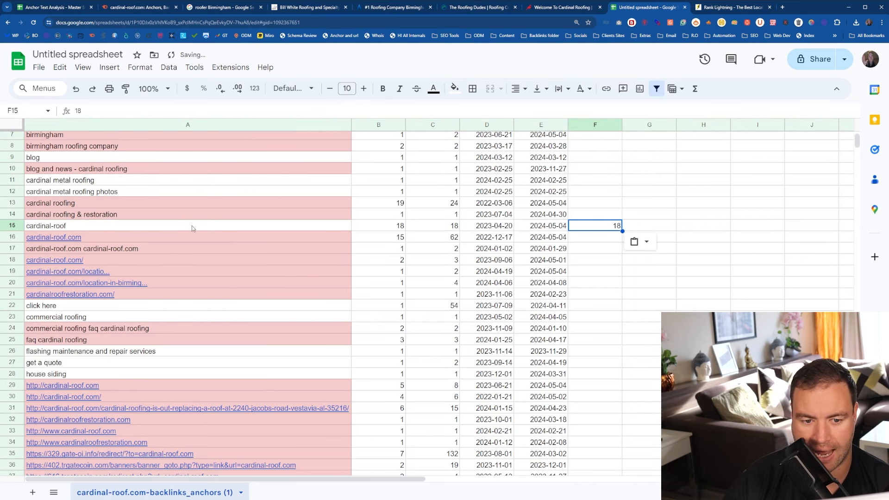
Scan the rest of the anchor list down to row 79 for further uncounted brand anchors.
{"action": "scroll", "coordinate": [192, 229], "scroll_direction": "down", "scroll_amount": 2}
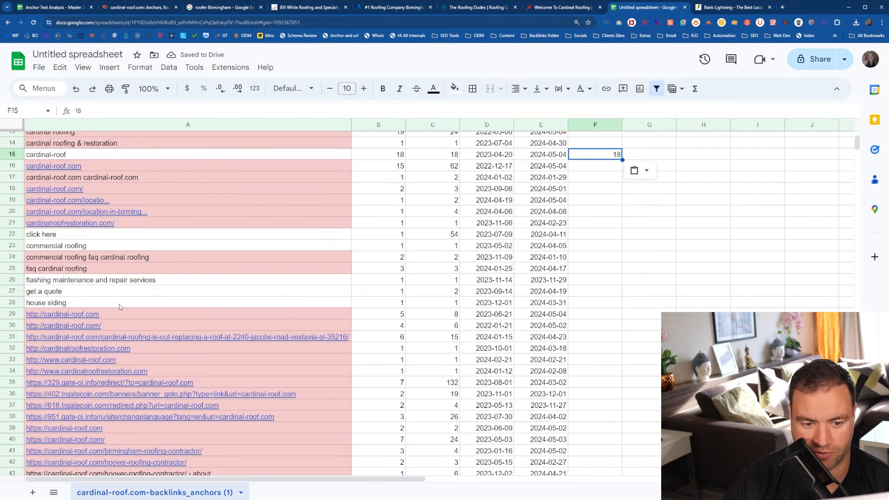
{"action": "scroll", "coordinate": [59, 301], "scroll_direction": "down", "scroll_amount": 6}
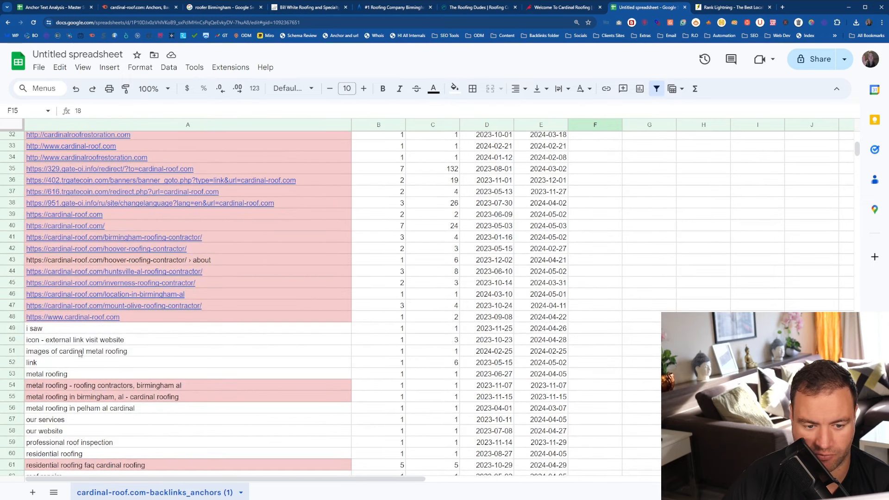
{"action": "scroll", "coordinate": [81, 355], "scroll_direction": "down", "scroll_amount": 2}
{"action": "scroll", "coordinate": [130, 287], "scroll_direction": "down", "scroll_amount": 2}
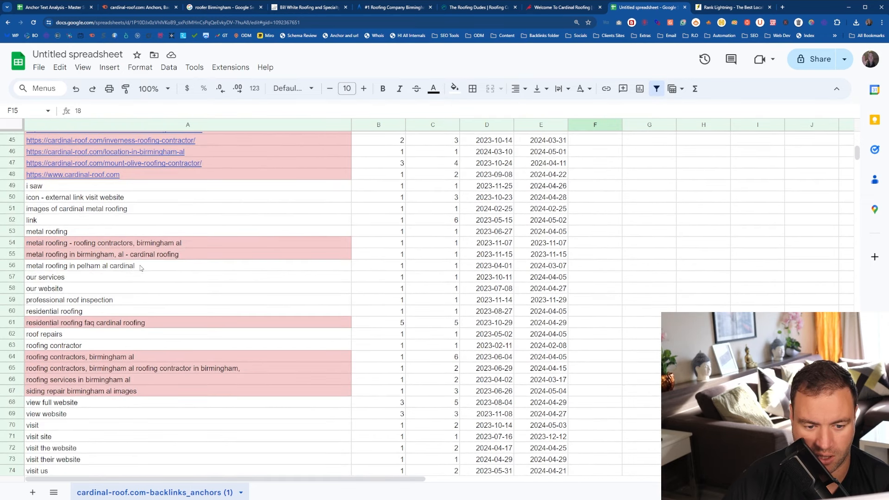
{"action": "scroll", "coordinate": [143, 296], "scroll_direction": "down", "scroll_amount": 2}
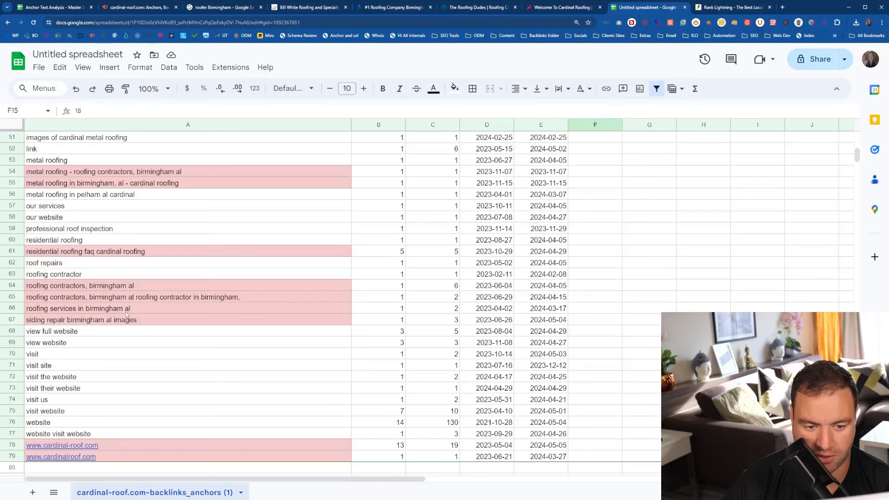
{"action": "scroll", "coordinate": [85, 342], "scroll_direction": "down", "scroll_amount": 4}
{"action": "scroll", "coordinate": [258, 377], "scroll_direction": "up", "scroll_amount": 15}
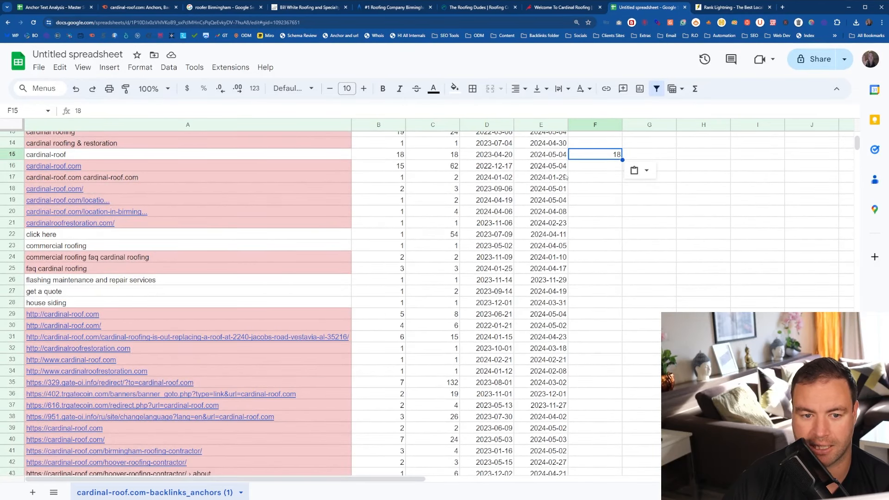
Switch to the Anchor Text Analysis sheet and change Cardinal Roofing's Brand count in C19 to =36+18.
{"action": "left_click", "coordinate": [41, 8]}
{"action": "left_click", "coordinate": [276, 243]}
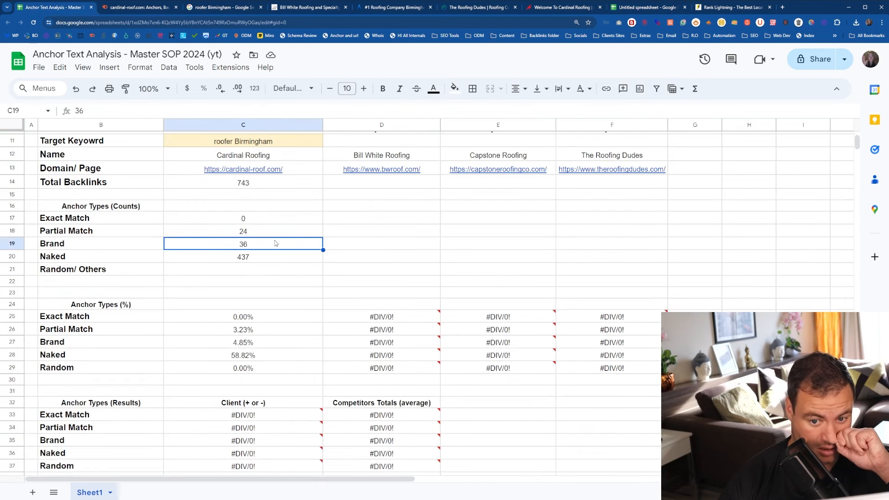
{"action": "left_click", "coordinate": [77, 112]}
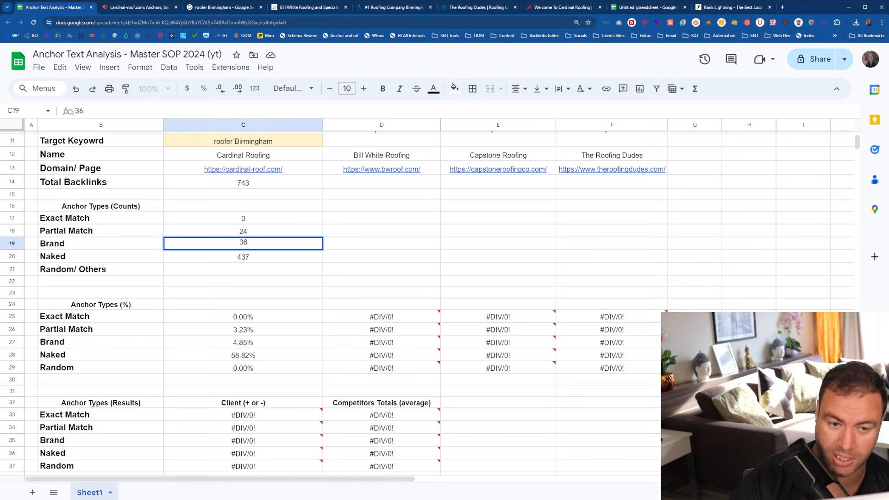
{"action": "type", "text": "=36"}
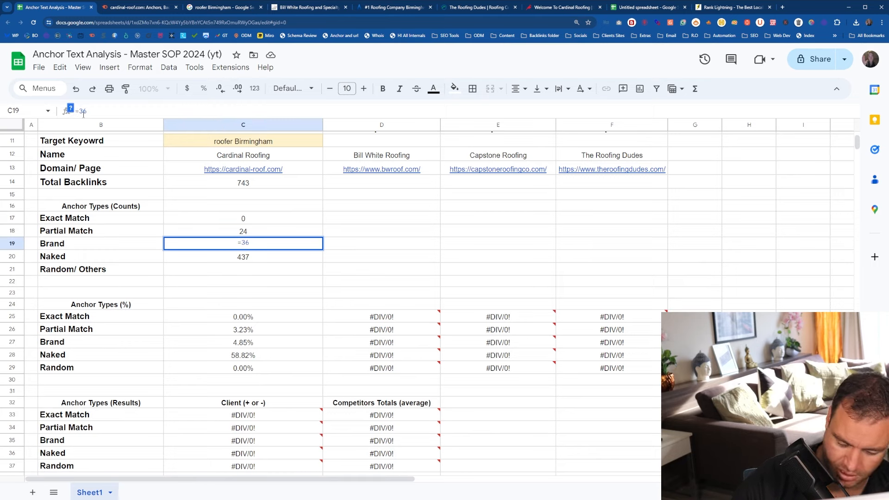
{"action": "type", "text": "+18"}
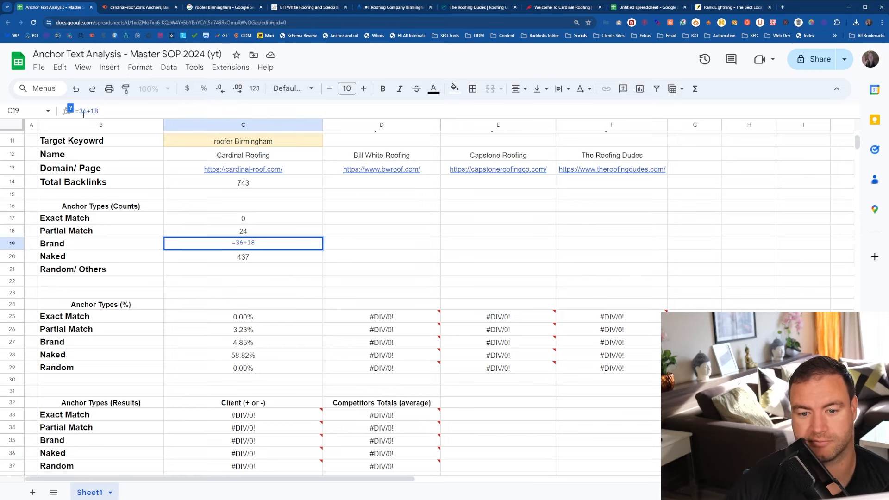
{"action": "key", "text": "Return"}
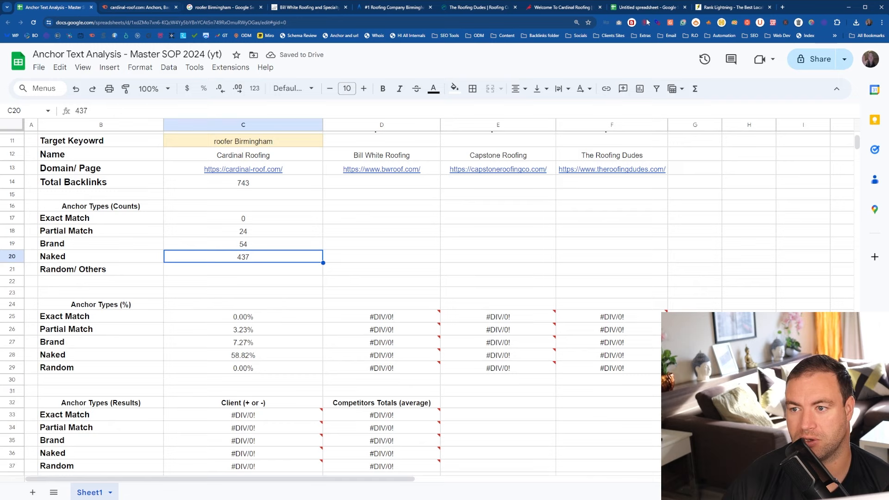
Return to the exported anchors spreadsheet and fill the cardinal-roof cell, A15, with light red to mark it as counted.
{"action": "left_click_drag", "start_coordinate": [298, 220], "coordinate": [298, 256]}
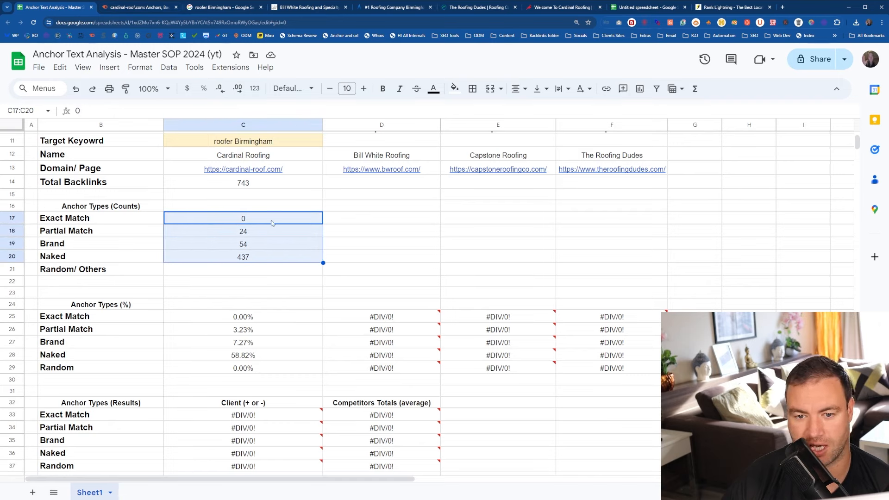
{"action": "left_click", "coordinate": [157, 7]}
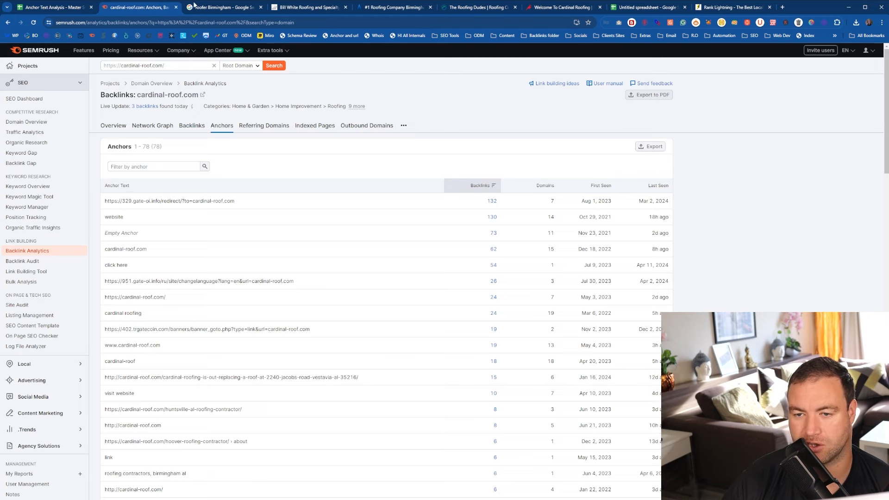
{"action": "left_click", "coordinate": [643, 7]}
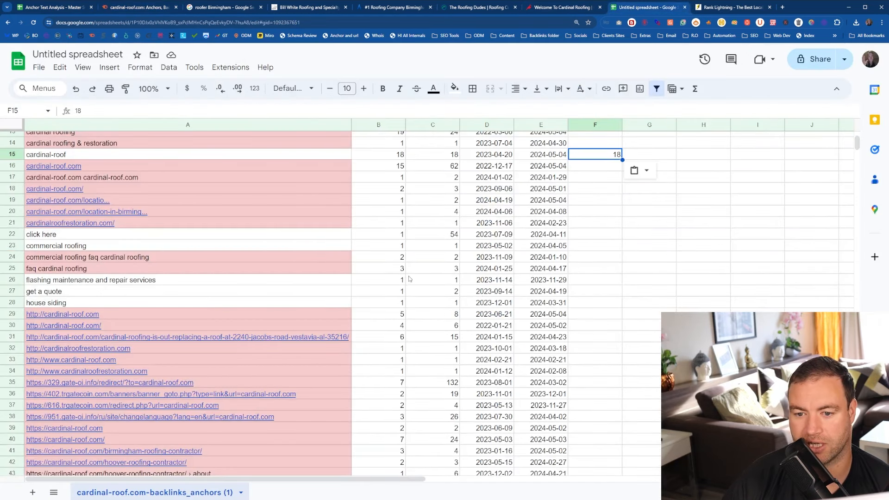
{"action": "scroll", "coordinate": [113, 305], "scroll_direction": "up", "scroll_amount": 5}
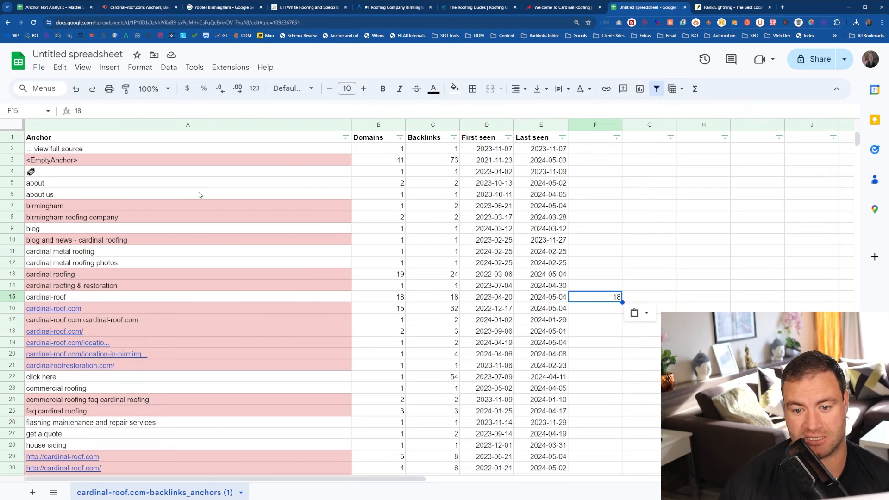
{"action": "scroll", "coordinate": [230, 281], "scroll_direction": "down", "scroll_amount": 3}
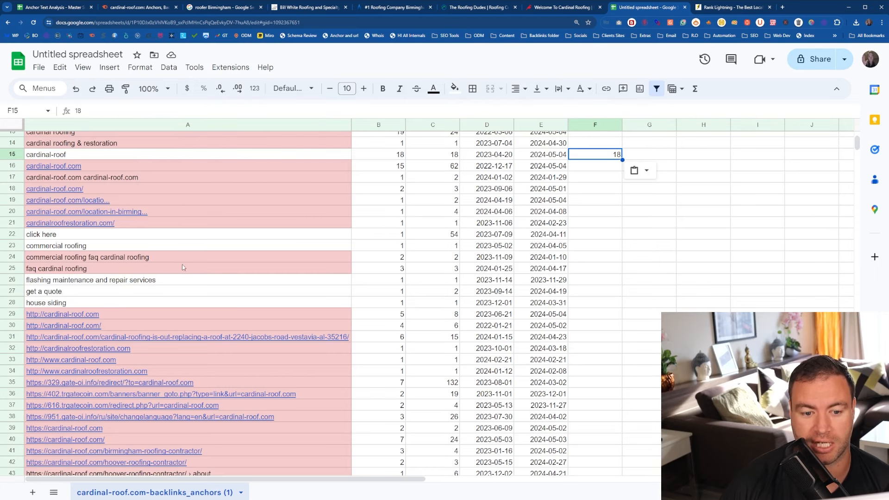
{"action": "scroll", "coordinate": [180, 294], "scroll_direction": "up", "scroll_amount": 5}
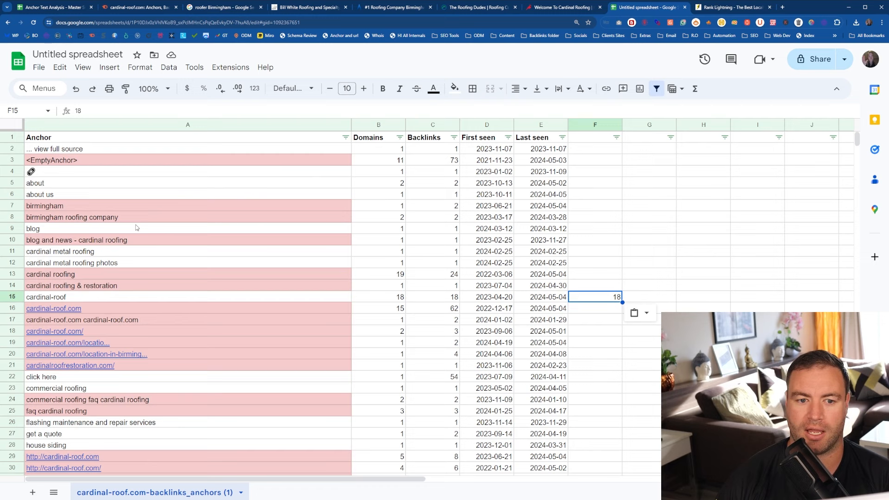
{"action": "left_click", "coordinate": [111, 179]}
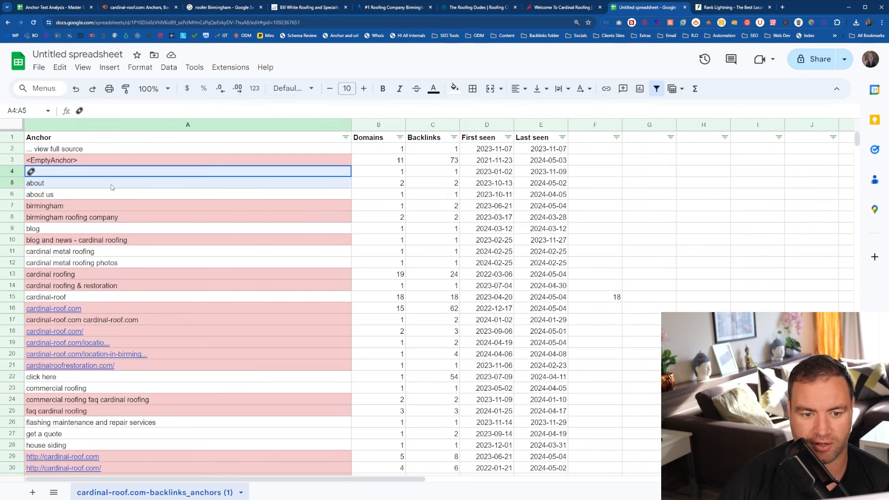
{"action": "left_click", "coordinate": [104, 253]}
{"action": "left_click", "coordinate": [105, 264]}
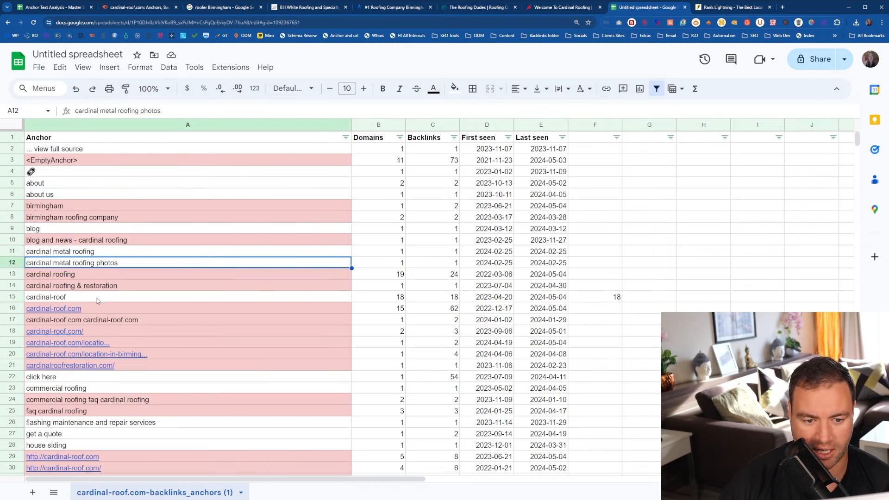
{"action": "left_click", "coordinate": [99, 298]}
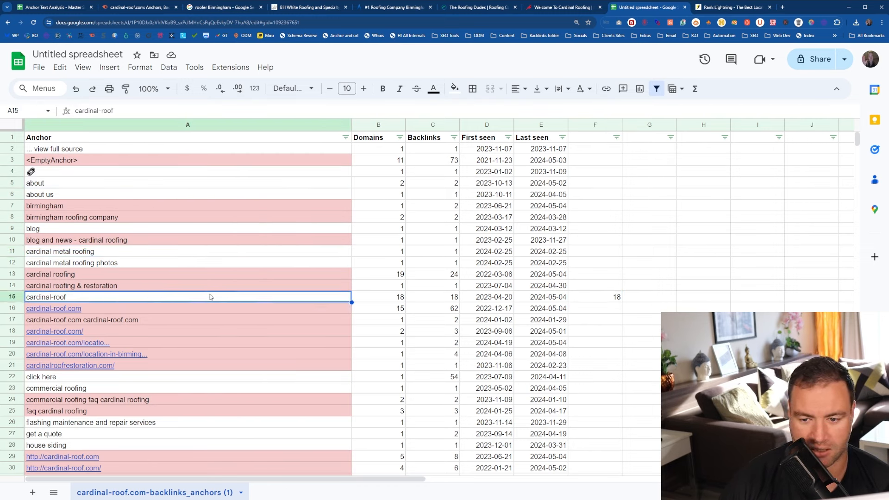
{"action": "left_click", "coordinate": [450, 89]}
Review the remaining unshaded anchors through the end of the list as the random group.
{"action": "scroll", "coordinate": [227, 280], "scroll_direction": "down", "scroll_amount": 3}
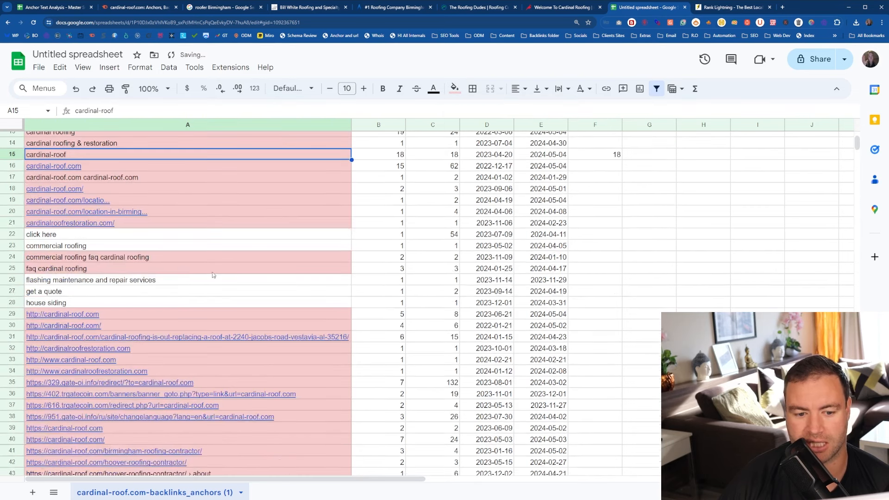
{"action": "scroll", "coordinate": [93, 294], "scroll_direction": "down", "scroll_amount": 5}
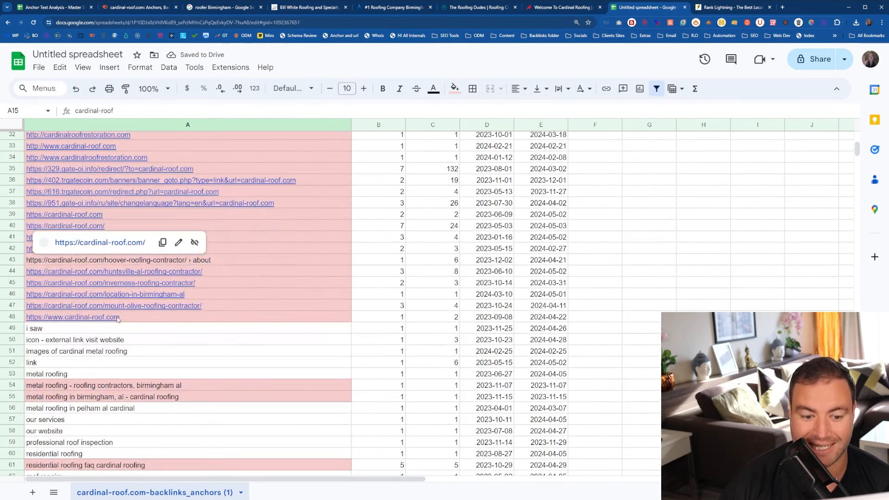
{"action": "scroll", "coordinate": [370, 349], "scroll_direction": "down", "scroll_amount": 1}
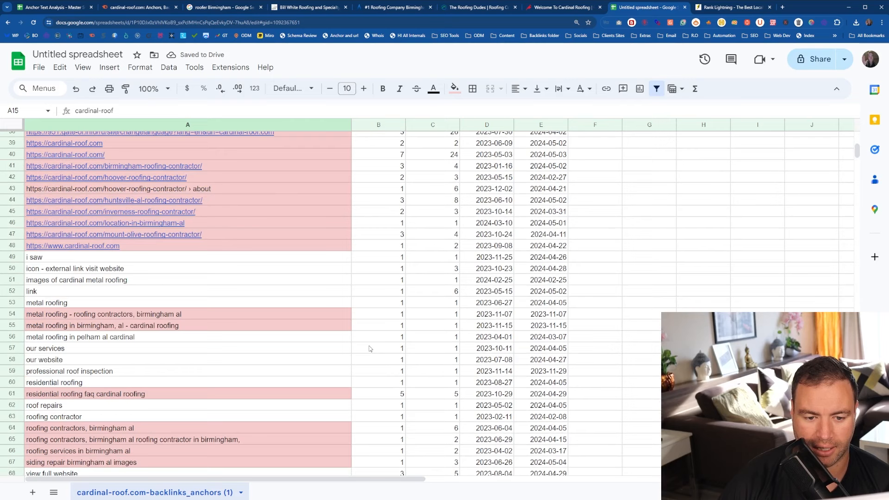
{"action": "left_click", "coordinate": [175, 279]}
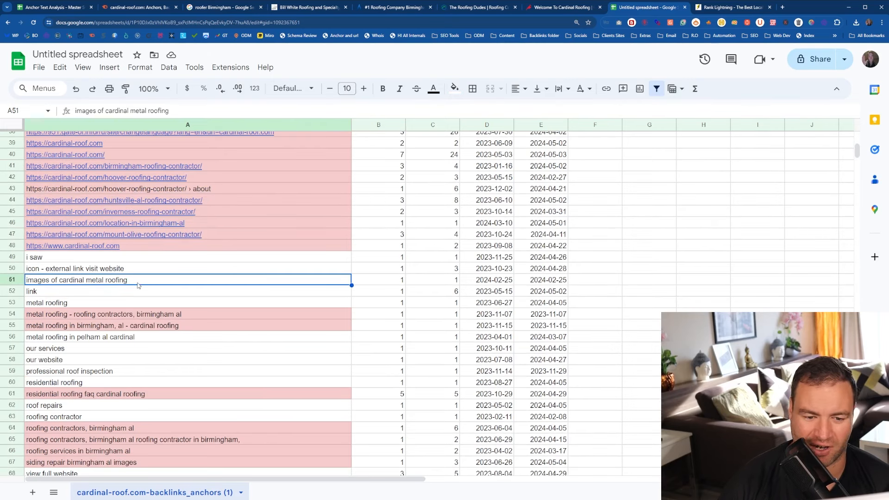
{"action": "scroll", "coordinate": [138, 286], "scroll_direction": "down", "scroll_amount": 5}
{"action": "left_click_drag", "start_coordinate": [114, 272], "coordinate": [113, 340]}
{"action": "left_click", "coordinate": [139, 294]}
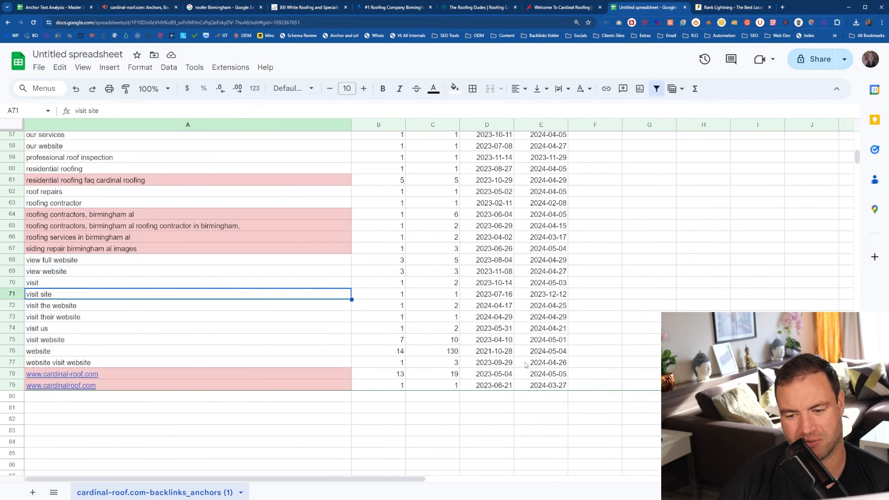
Switch to the Anchor Text Analysis sheet and enter 228 as Cardinal Roofing's Random/Others count in C21.
{"action": "left_click", "coordinate": [61, 8]}
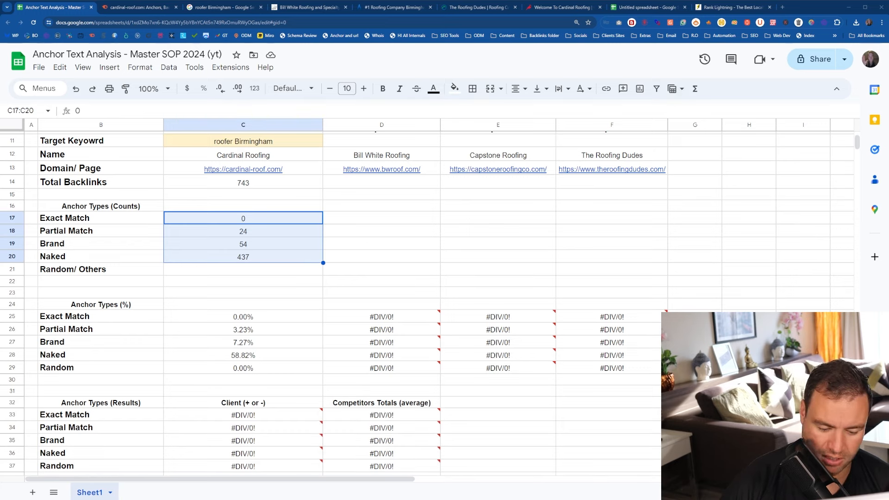
{"action": "left_click", "coordinate": [221, 269]}
{"action": "type", "text": "228"}
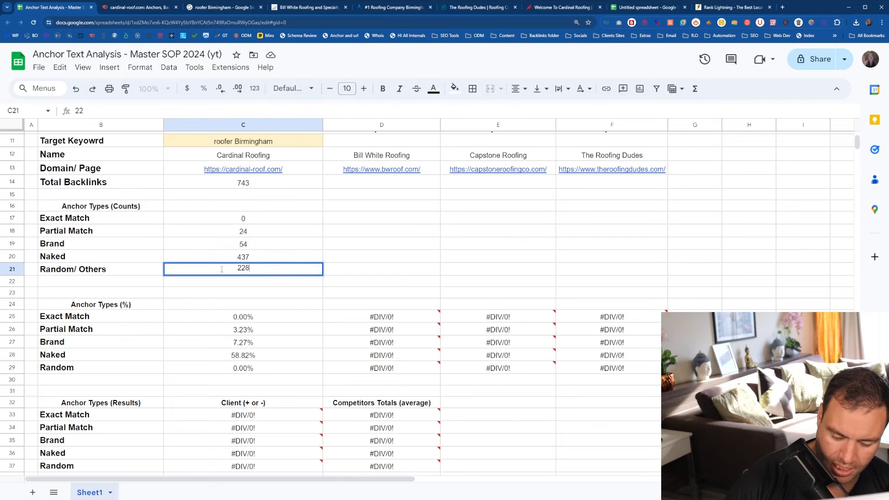
{"action": "key", "text": "Return"}
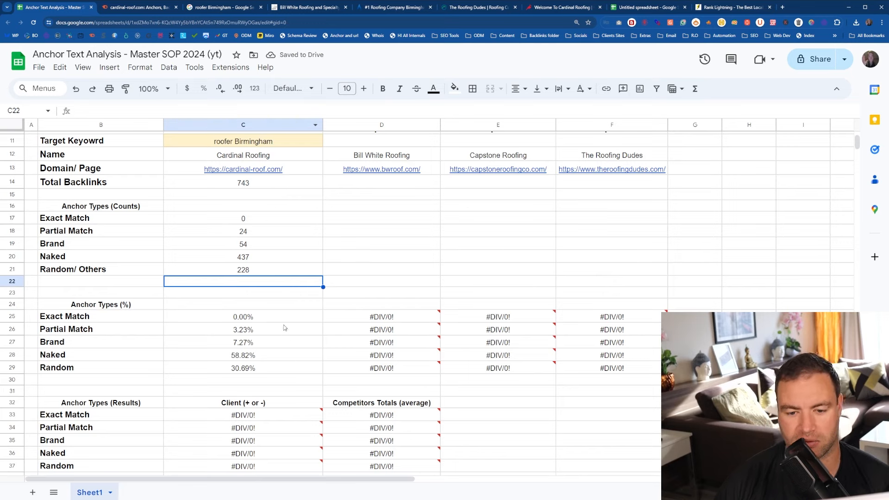
Review Cardinal Roofing's anchor type percentages in C25:C29.
{"action": "left_click_drag", "start_coordinate": [260, 320], "coordinate": [260, 365]}
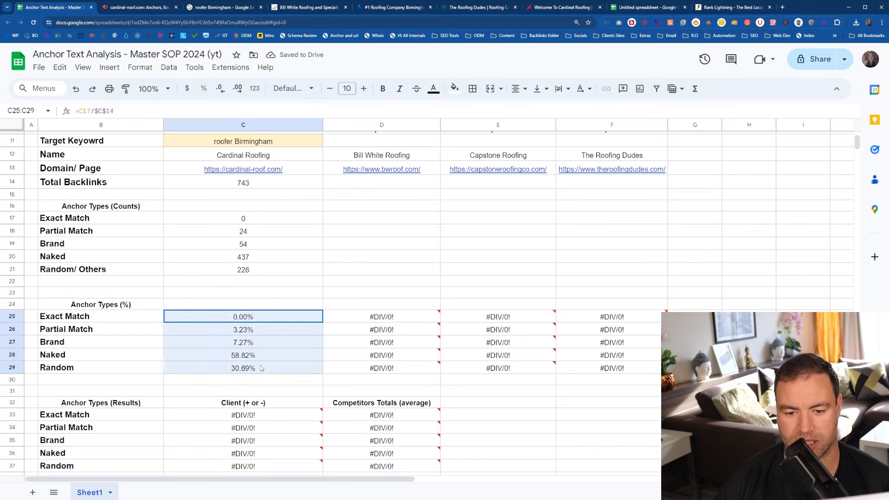
{"action": "left_click", "coordinate": [404, 250]}
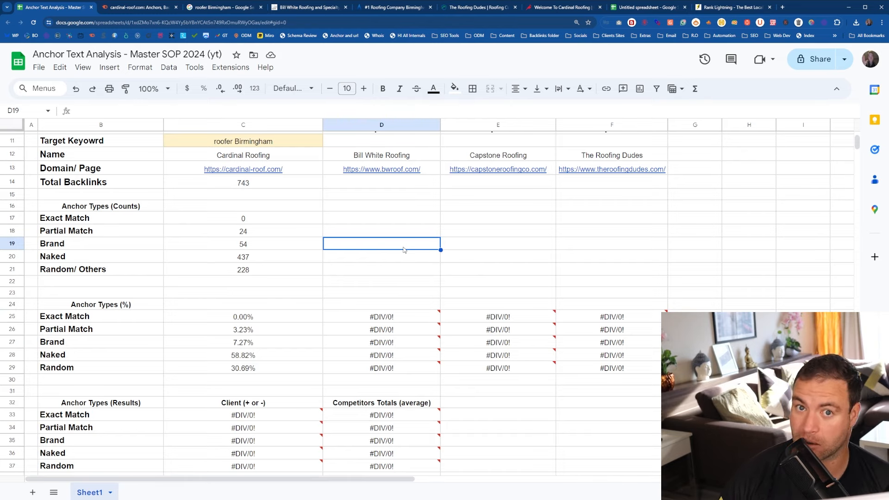
{"action": "left_click", "coordinate": [374, 173]}
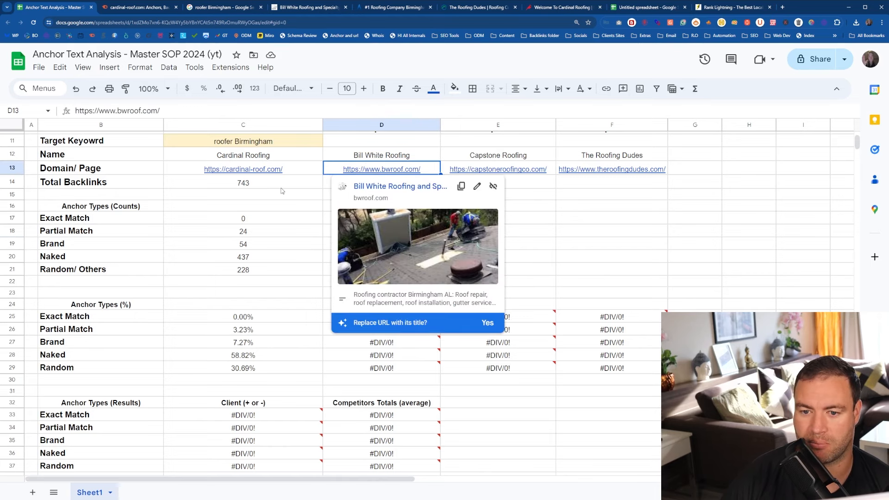
{"action": "key", "text": "ctrl+c"}
{"action": "left_click", "coordinate": [136, 7]}
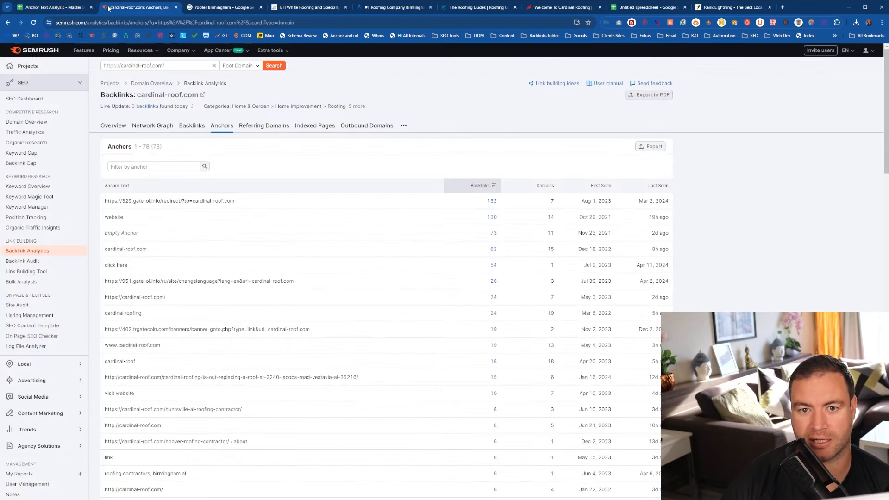
{"action": "left_click", "coordinate": [169, 65]}
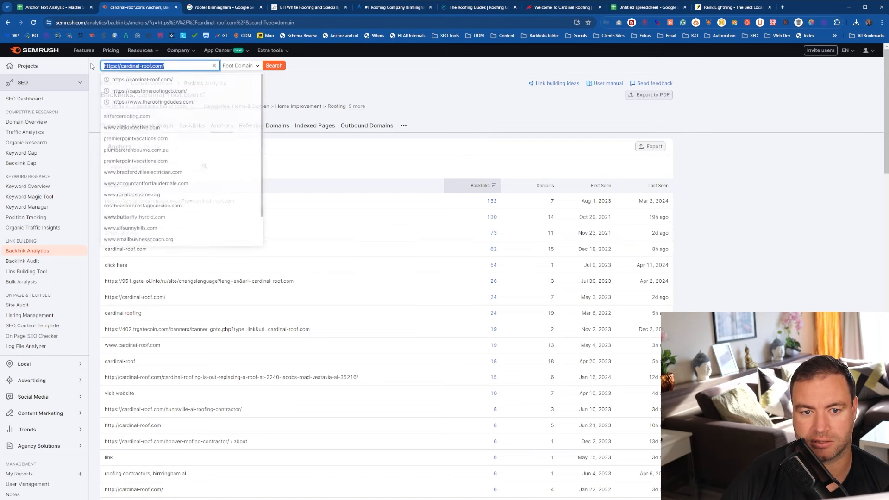
{"action": "key", "text": "ctrl+v"}
{"action": "left_click", "coordinate": [276, 67]}
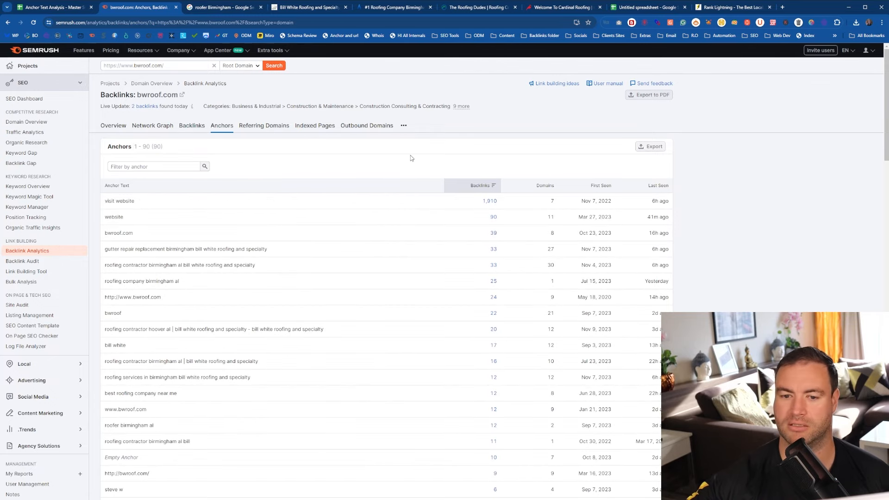
Check bwroof.com's backlink total in the Semrush backlink overview and enter 2500 as Bill White Roofing's Total Backlinks in D14 of the Anchor Text Analysis sheet.
{"action": "key", "text": "ctrl+8"}
{"action": "left_click", "coordinate": [126, 7]}
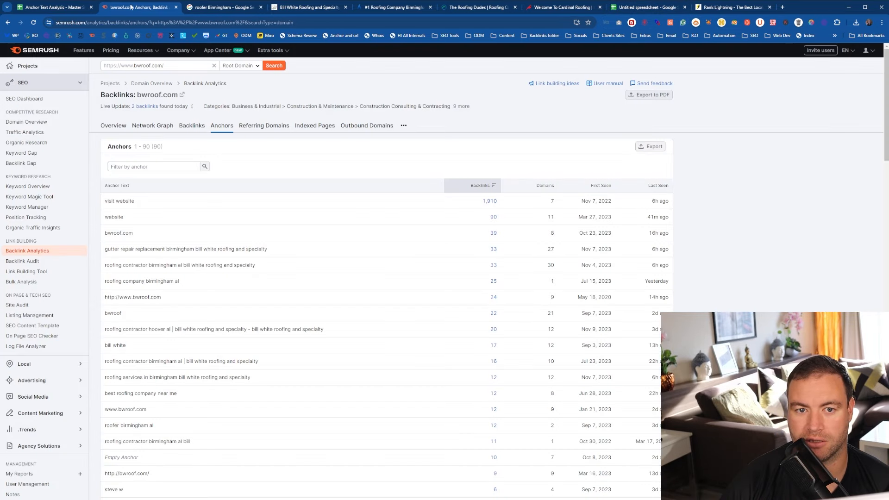
{"action": "left_click", "coordinate": [113, 130]}
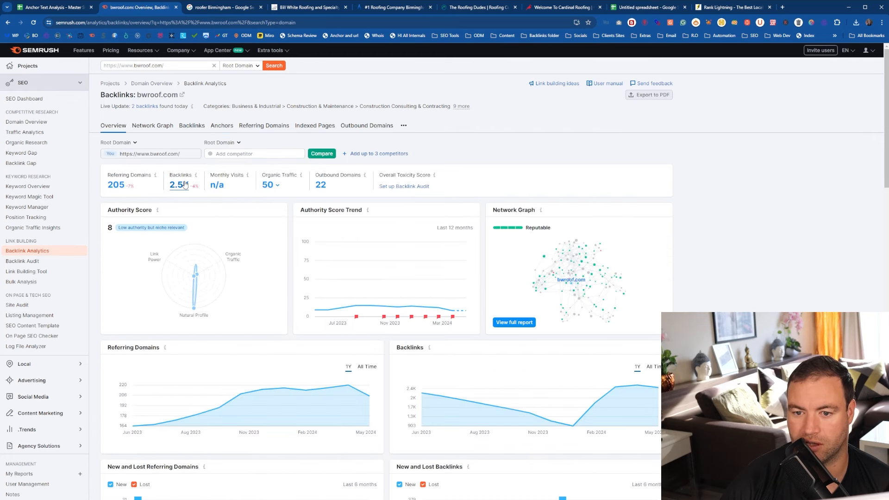
{"action": "left_click", "coordinate": [185, 185]}
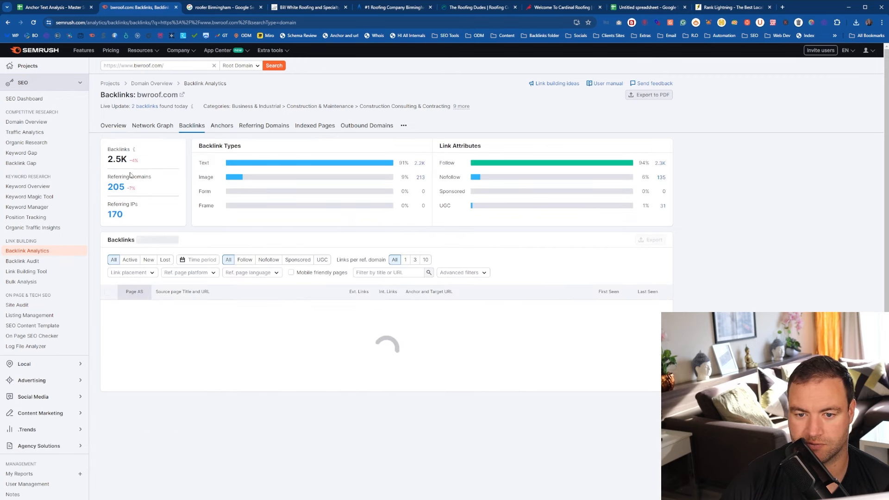
{"action": "left_click", "coordinate": [53, 8]}
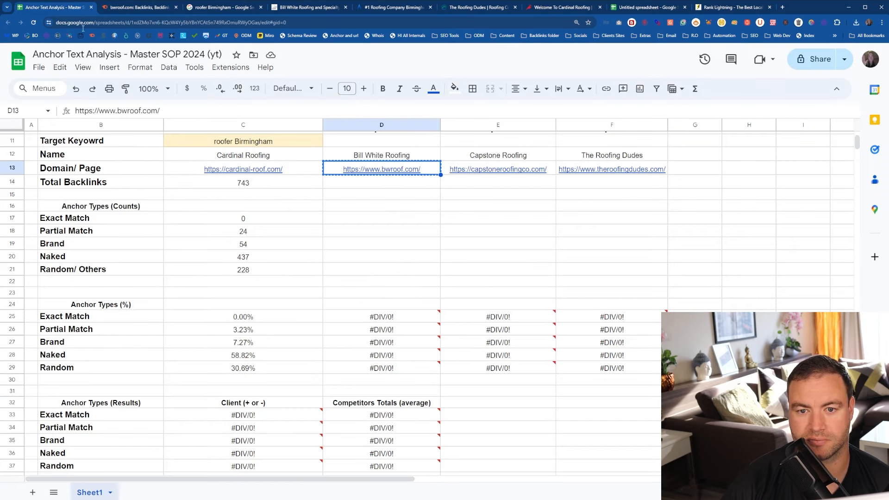
{"action": "left_click", "coordinate": [347, 186]}
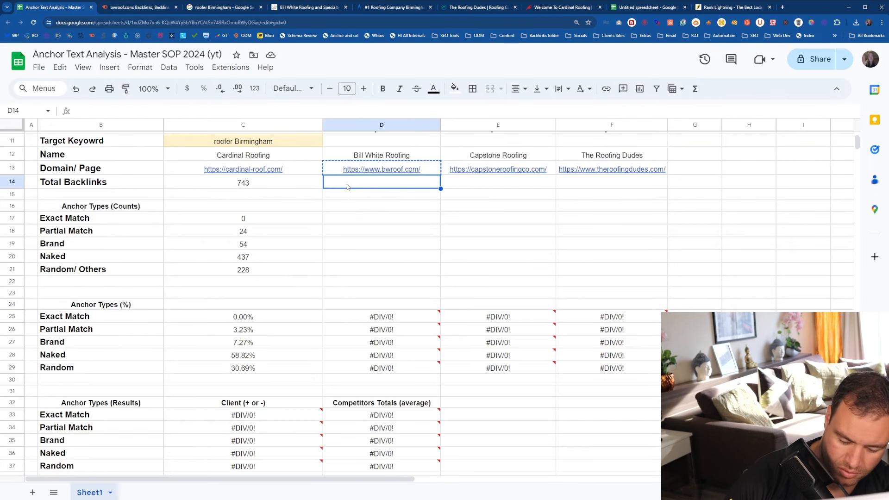
{"action": "type", "text": "2500"}
{"action": "key", "text": "Return"}
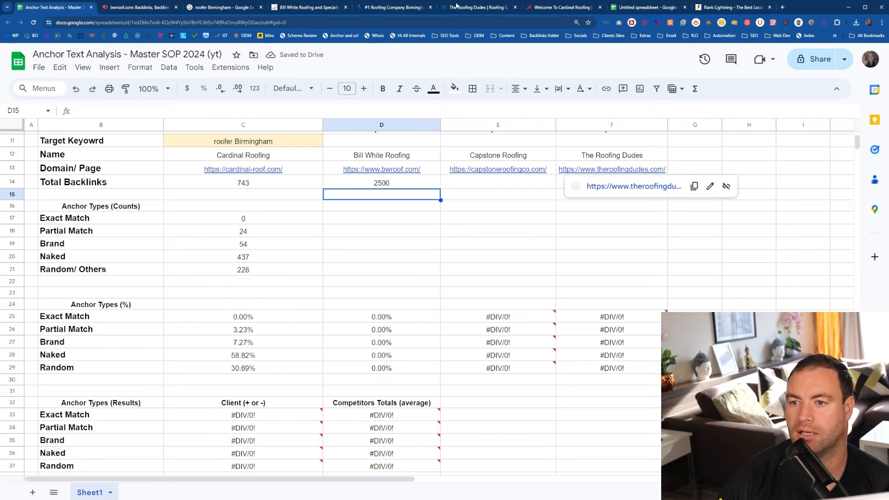
Copy the target keyword "roofer Birmingham" from C11 of the Anchor Text Analysis sheet.
{"action": "left_click", "coordinate": [631, 5]}
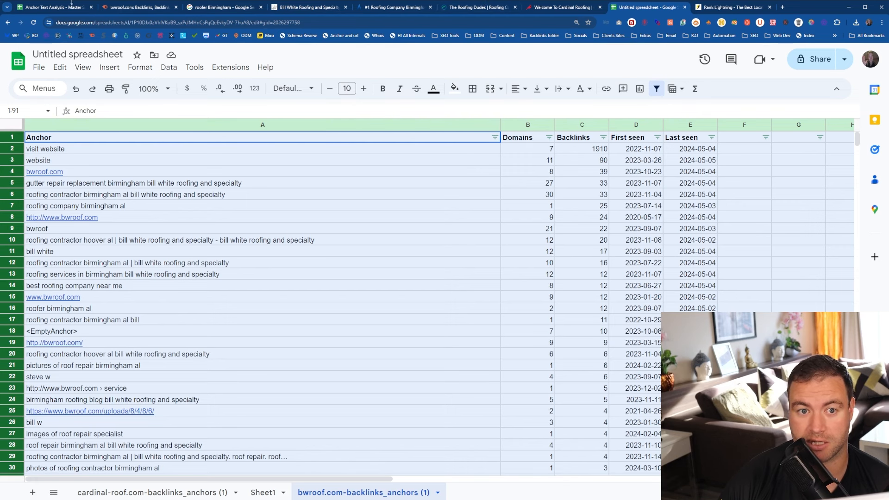
{"action": "left_click", "coordinate": [72, 5]}
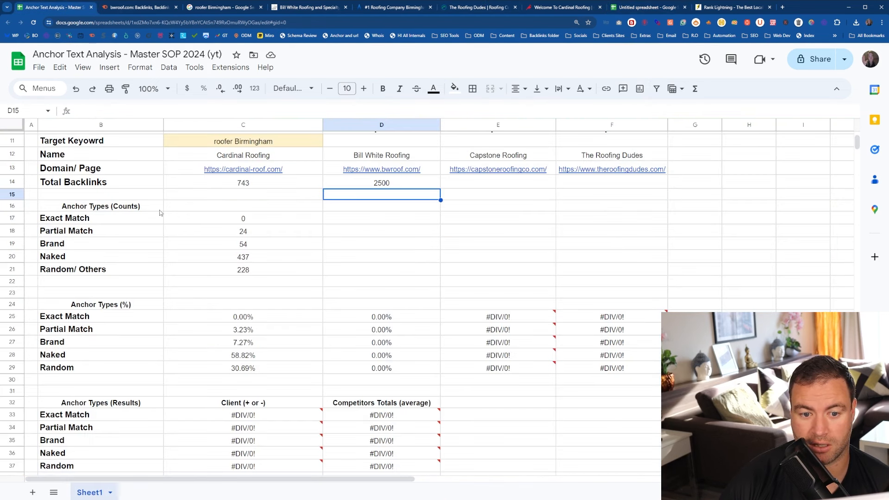
{"action": "left_click", "coordinate": [210, 142]}
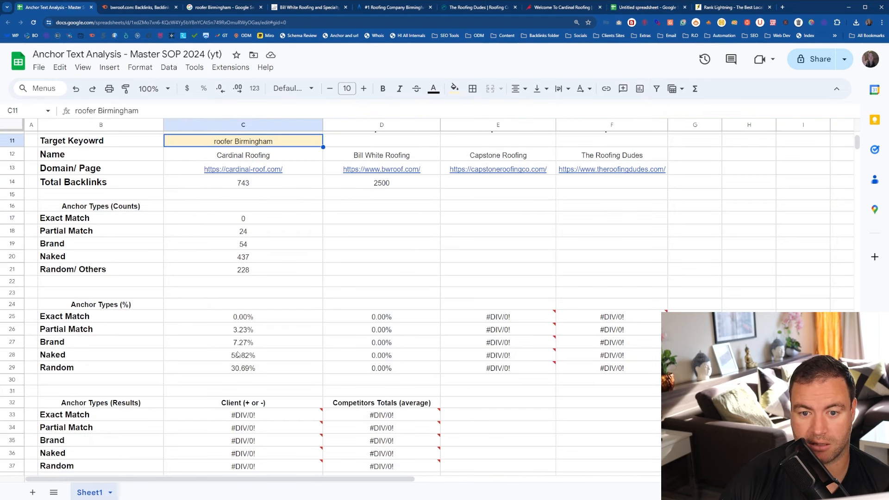
{"action": "key", "text": "ctrl+c"}
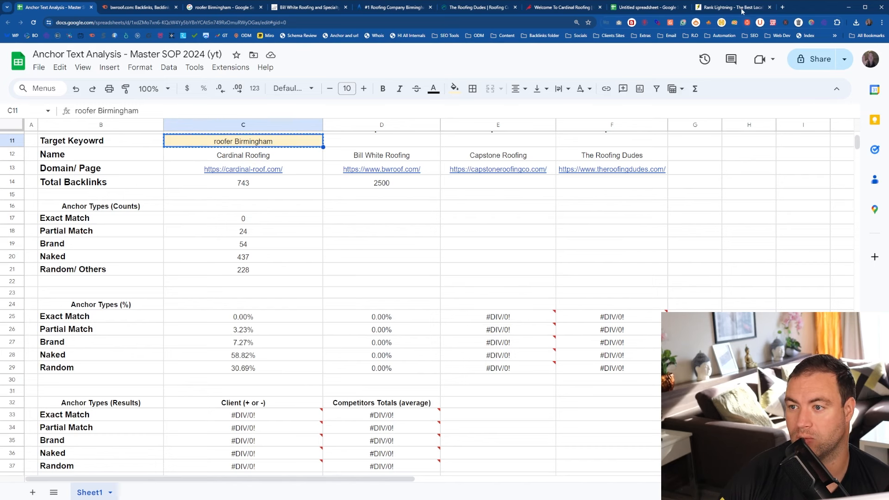
Switch to the exported bwroof.com anchors sheet and filter the Anchor column to text containing "roofer Birmingham".
{"action": "left_click", "coordinate": [634, 8]}
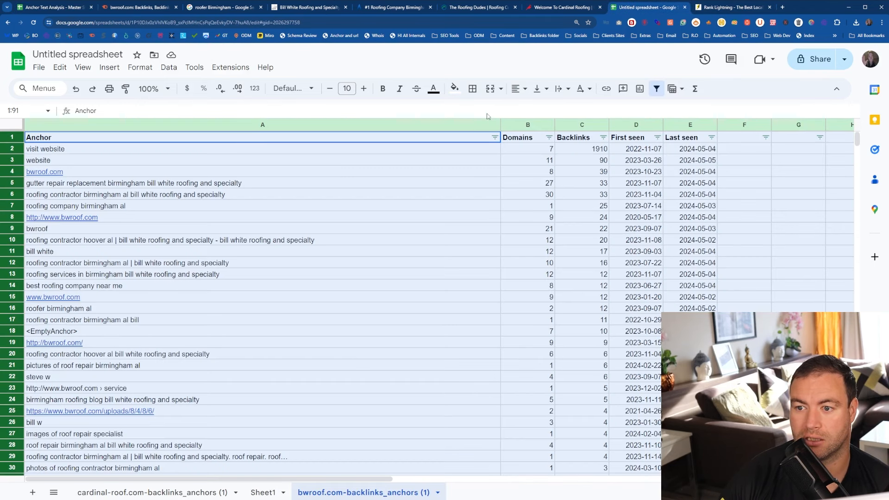
{"action": "left_click", "coordinate": [496, 139]}
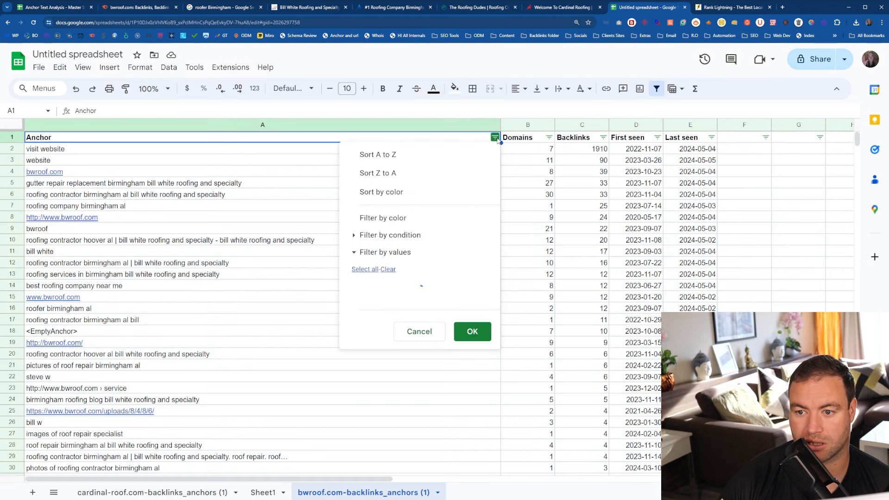
{"action": "left_click", "coordinate": [389, 235]}
{"action": "left_click", "coordinate": [377, 261]}
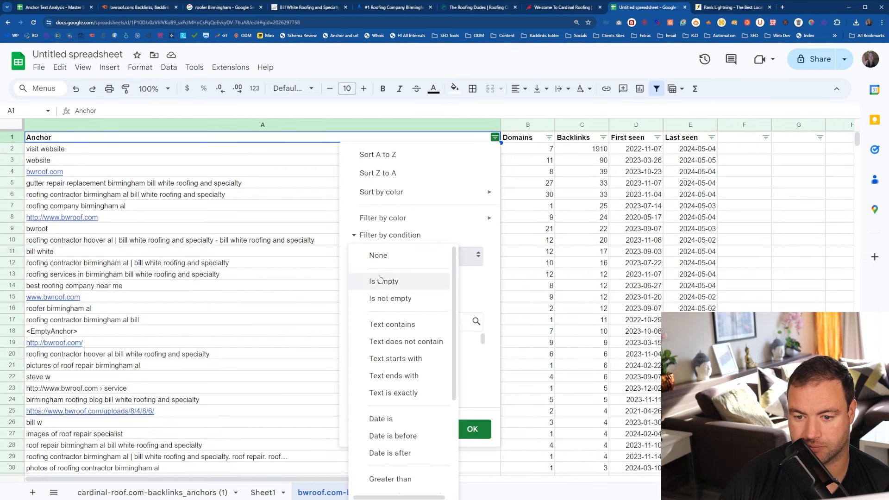
{"action": "left_click", "coordinate": [389, 343]}
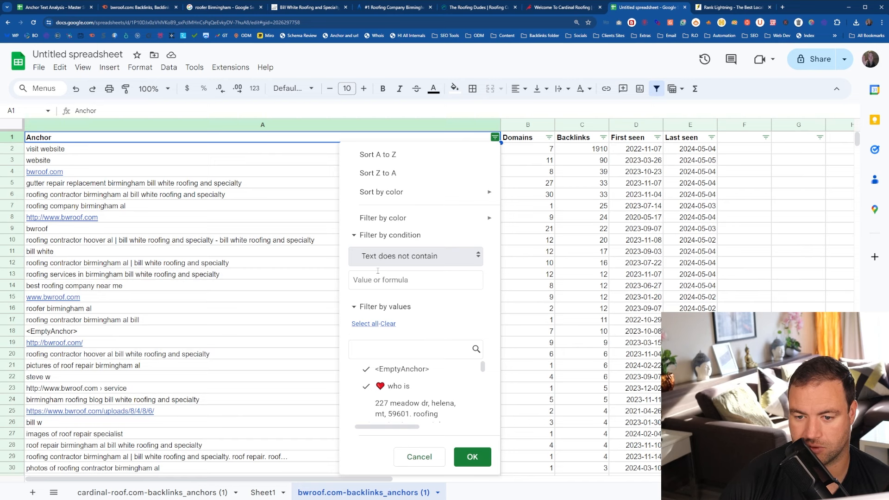
{"action": "left_click", "coordinate": [379, 257]}
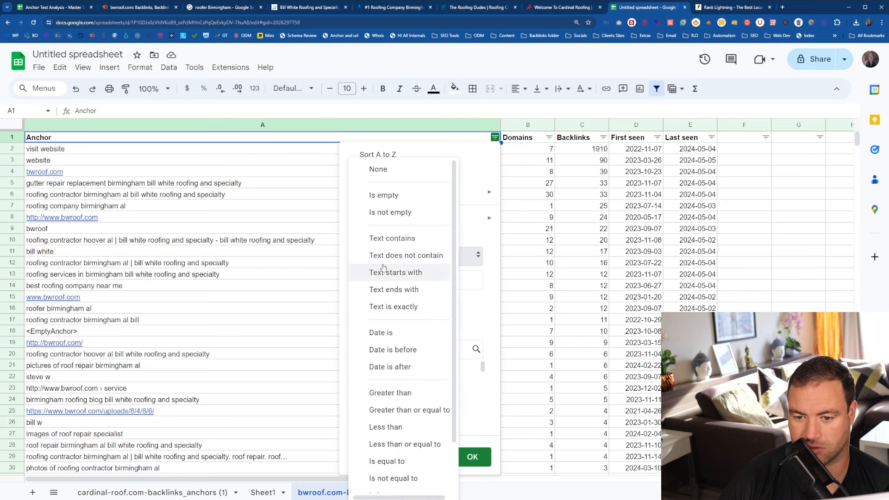
{"action": "left_click", "coordinate": [398, 244]}
{"action": "type", "text": "roofer Birmingham"}
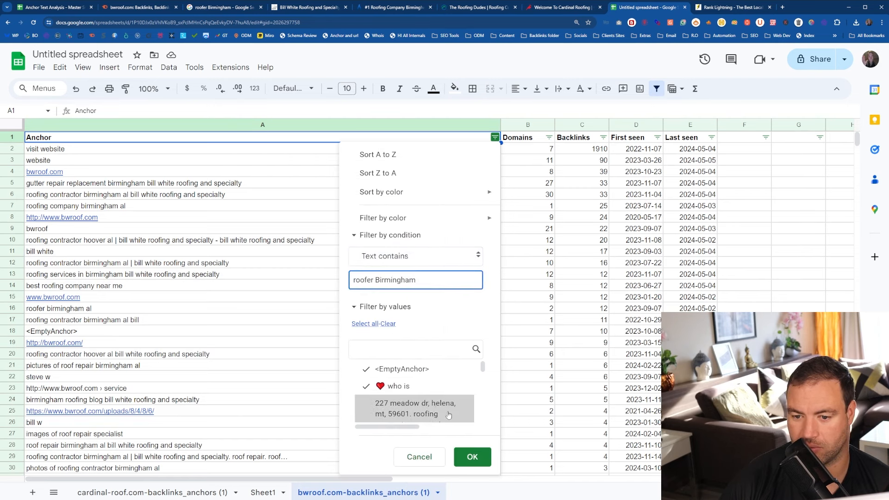
{"action": "left_click", "coordinate": [476, 459]}
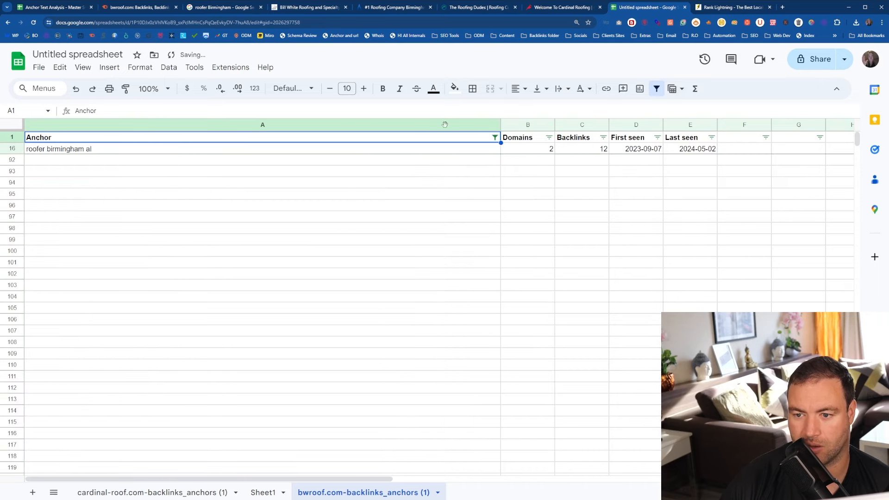
Check the filtered anchor's backlinks and enter 12 as Bill White Roofing's Exact Match count in D17 of the Anchor Text Analysis sheet.
{"action": "left_click", "coordinate": [562, 151]}
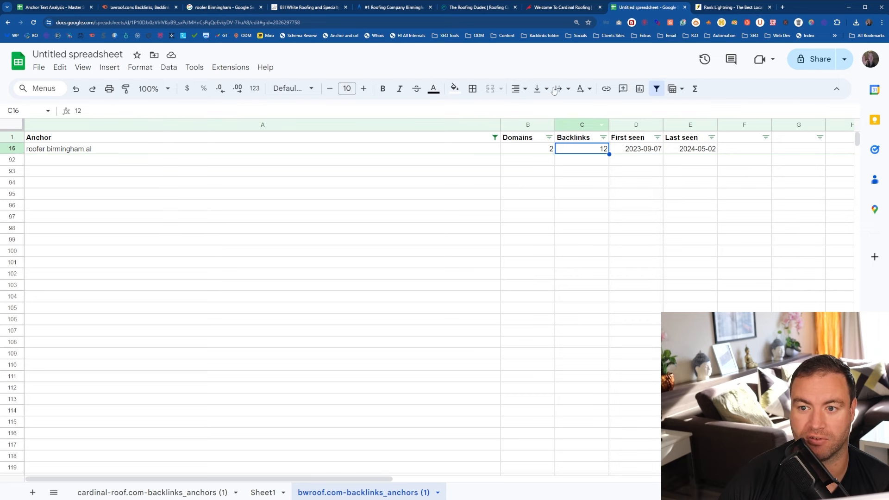
{"action": "left_click", "coordinate": [69, 15]}
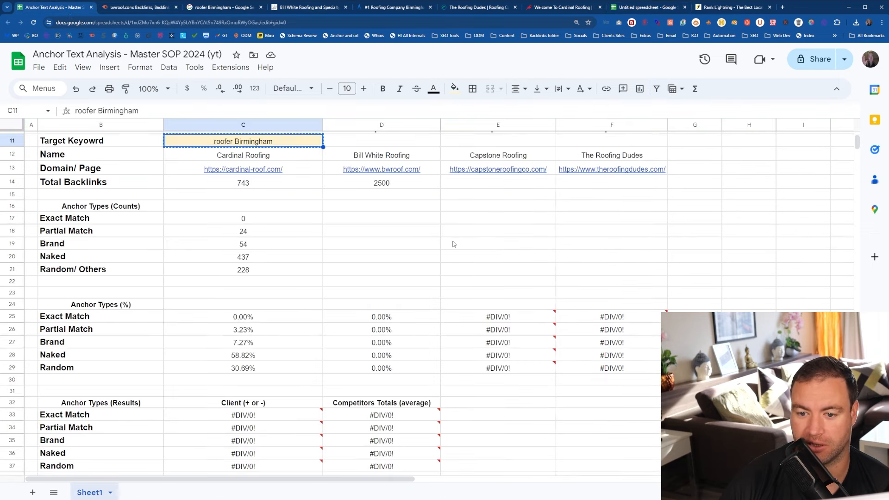
{"action": "left_click", "coordinate": [345, 222]}
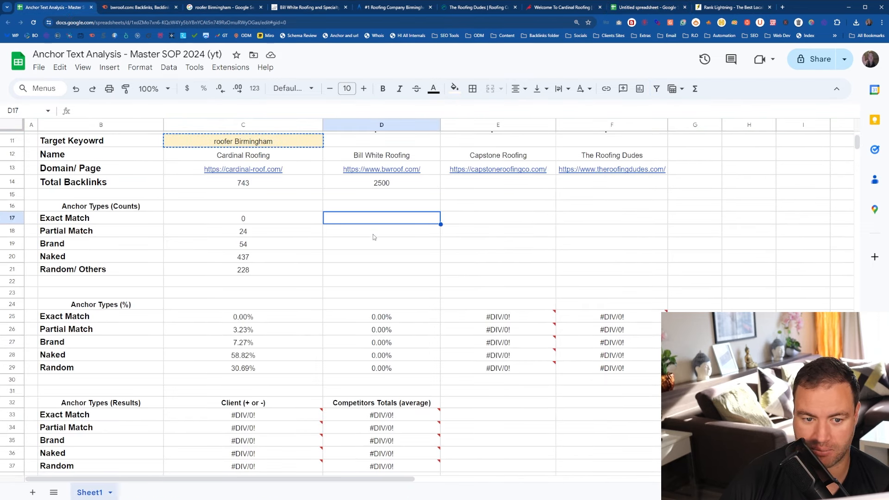
{"action": "type", "text": "12"}
{"action": "key", "text": "Return"}
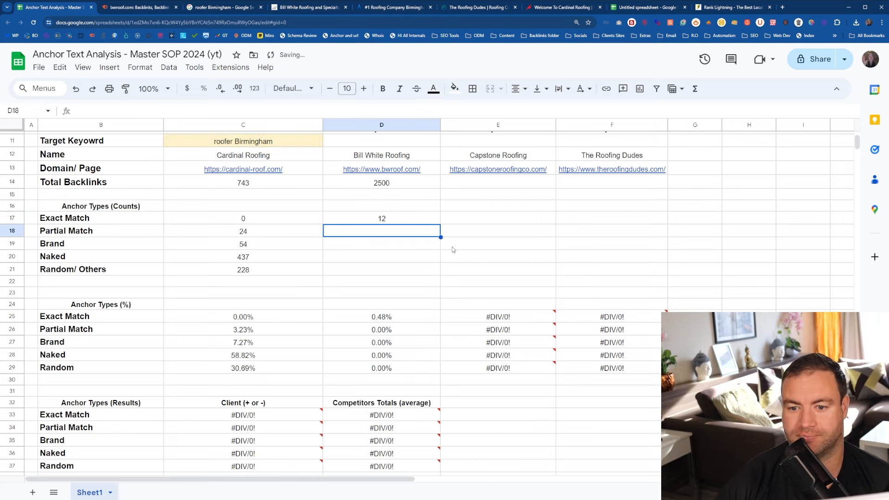
In the bwroof.com anchors spreadsheet, fill the "roofer birmingham al" anchor cell with light red.
{"action": "left_click", "coordinate": [362, 321]}
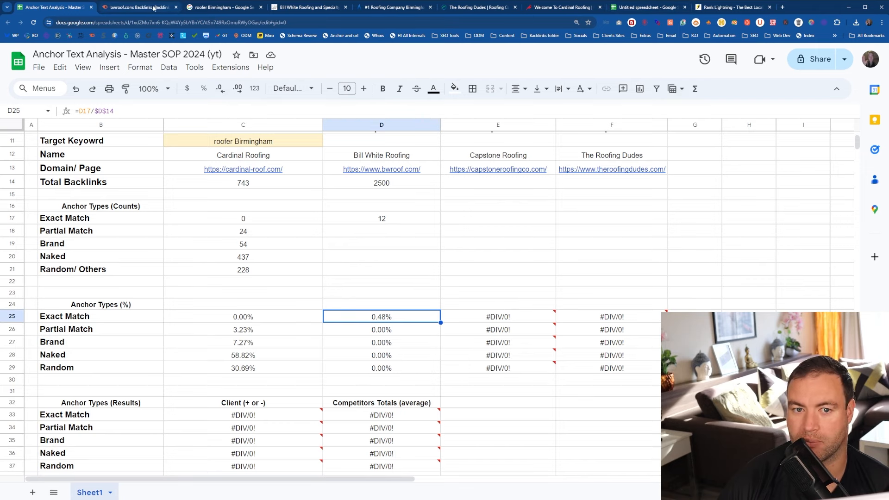
{"action": "left_click", "coordinate": [642, 8]}
{"action": "left_click", "coordinate": [124, 153]}
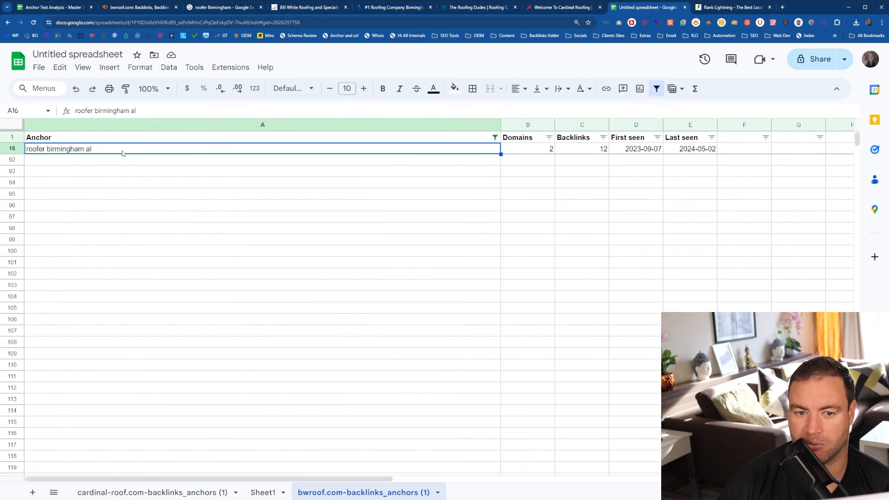
{"action": "left_click", "coordinate": [454, 88]}
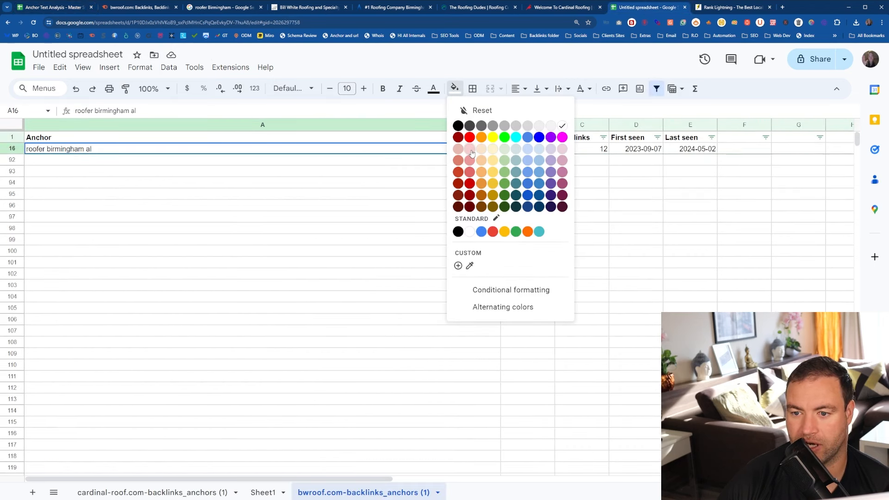
{"action": "left_click", "coordinate": [470, 148]}
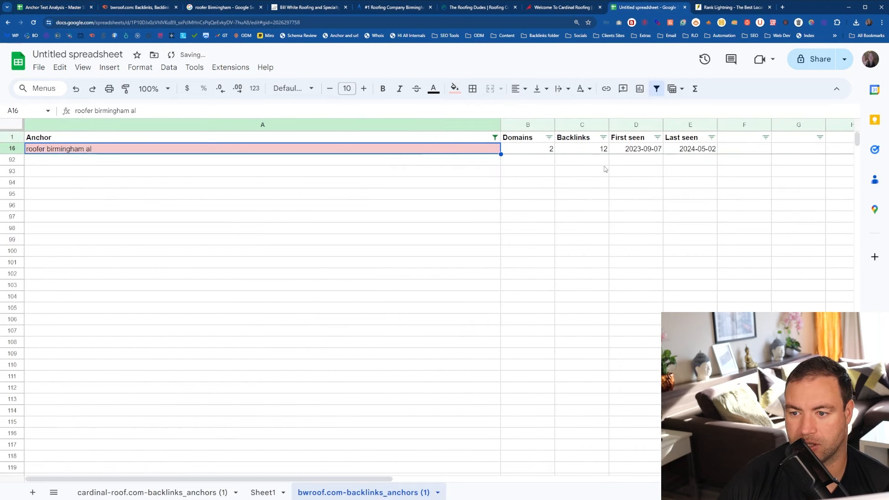
Change the Anchor column's filter condition to text containing "roofer".
{"action": "left_click", "coordinate": [495, 137]}
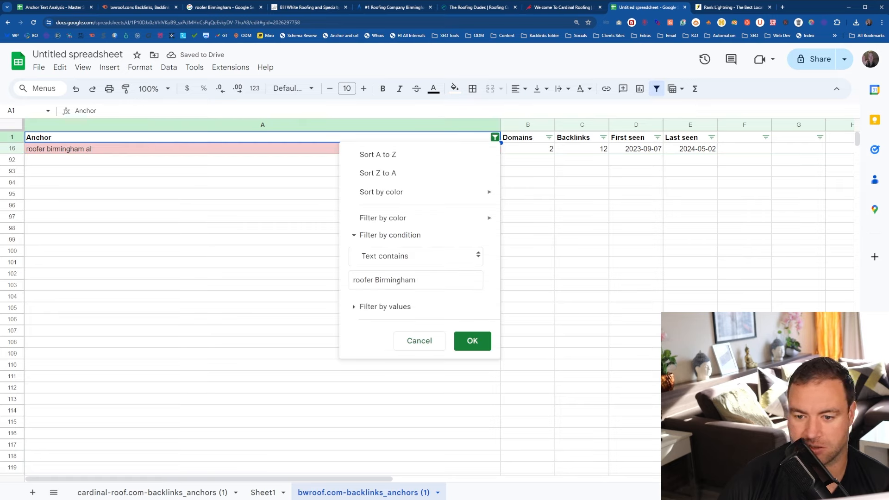
{"action": "left_click_drag", "start_coordinate": [415, 280], "coordinate": [374, 277]}
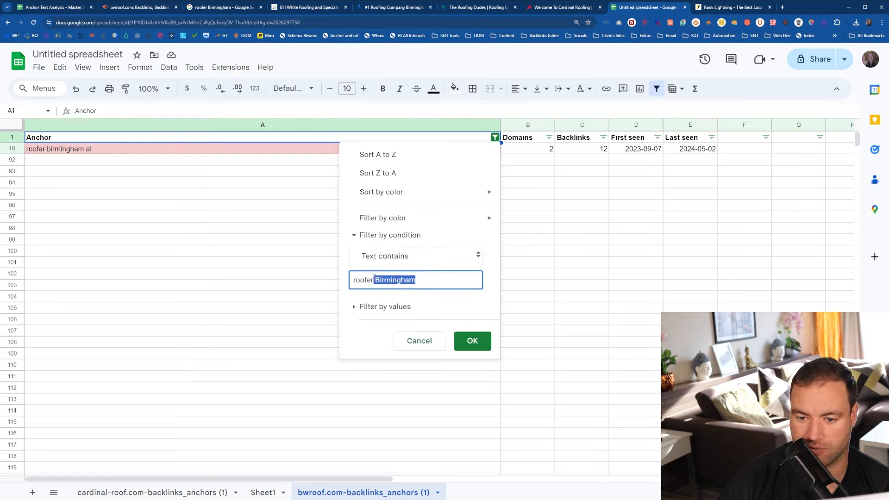
{"action": "key", "text": "BackSpace"}
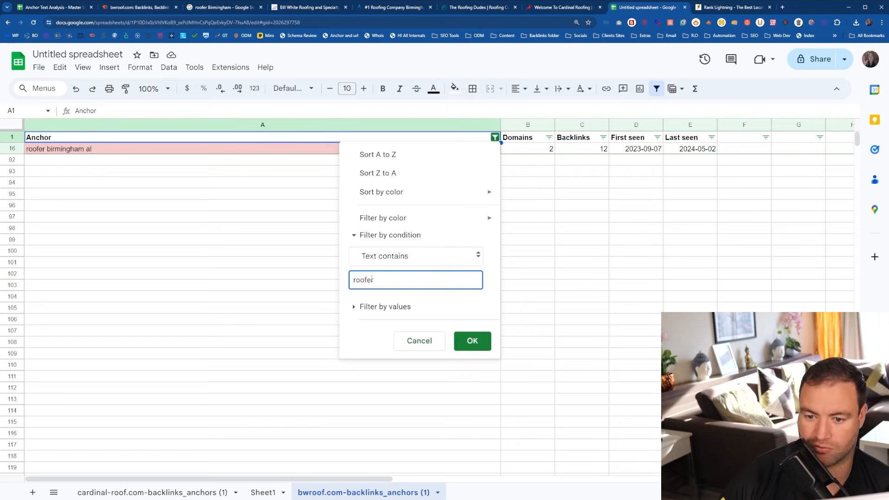
{"action": "left_click", "coordinate": [476, 343]}
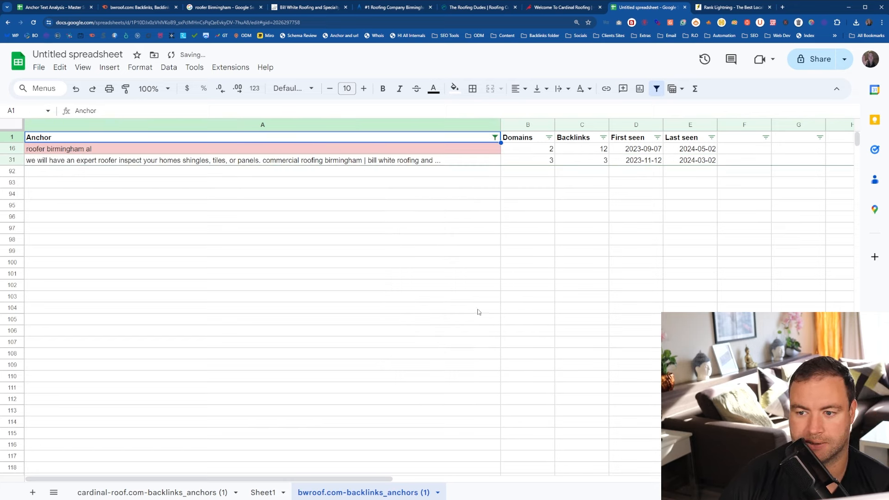
Fill the long "we will have an expert roofer inspect your homes" anchor cell with light red.
{"action": "left_click", "coordinate": [82, 161]}
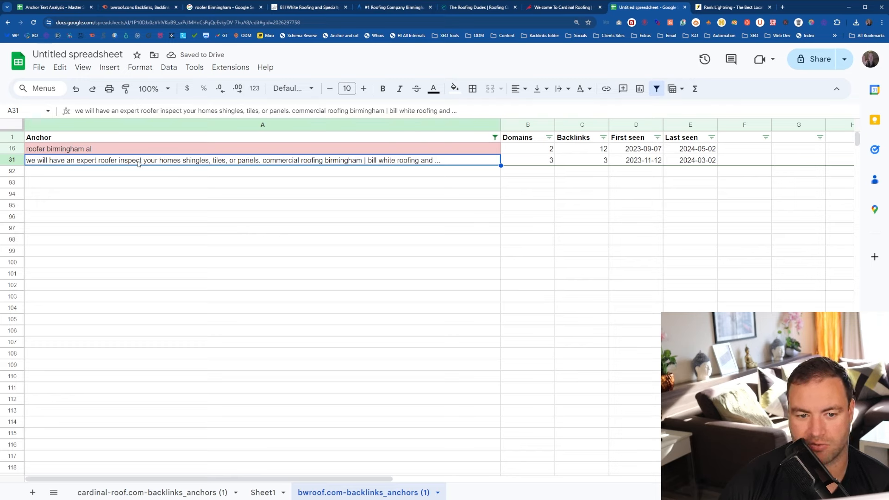
{"action": "left_click", "coordinate": [454, 88]}
{"action": "left_click", "coordinate": [469, 148]}
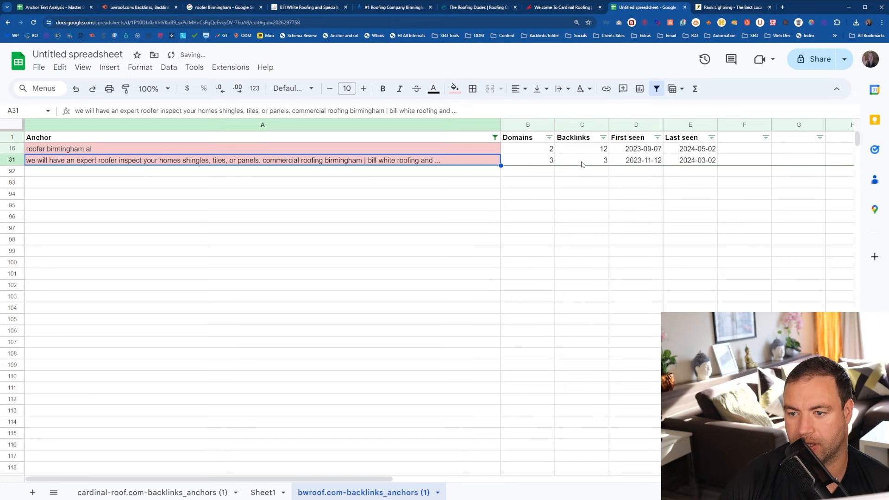
Check the backlinks of the newly highlighted anchor and enter 3 as Bill White Roofing's Partial Match count in the Anchor Text Analysis sheet.
{"action": "left_click", "coordinate": [582, 160]}
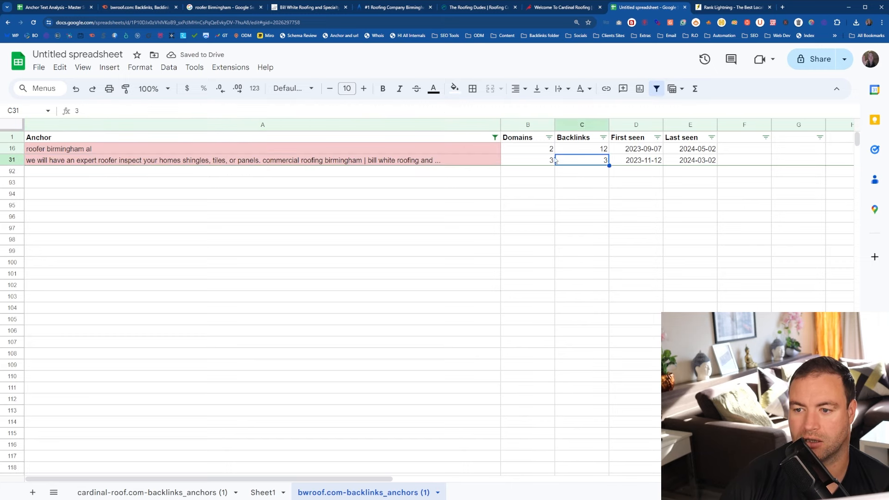
{"action": "left_click", "coordinate": [55, 7]}
{"action": "left_click", "coordinate": [348, 235]}
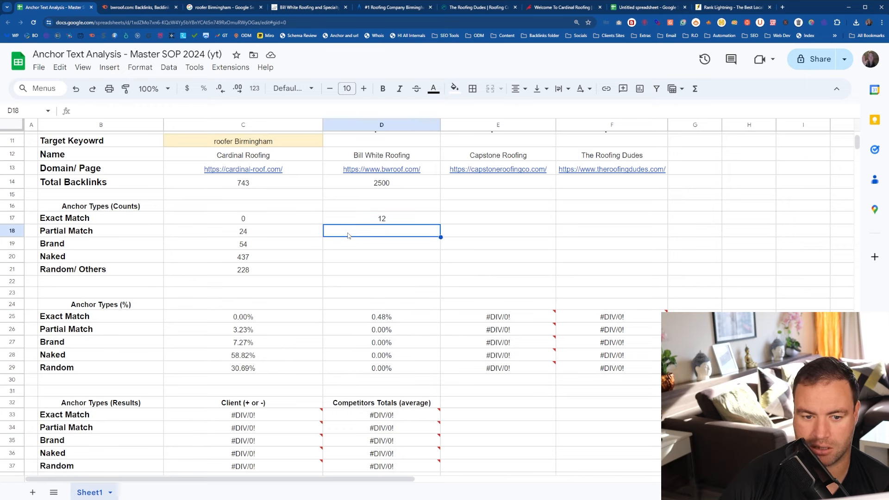
{"action": "type", "text": "3"}
{"action": "key", "text": "Return"}
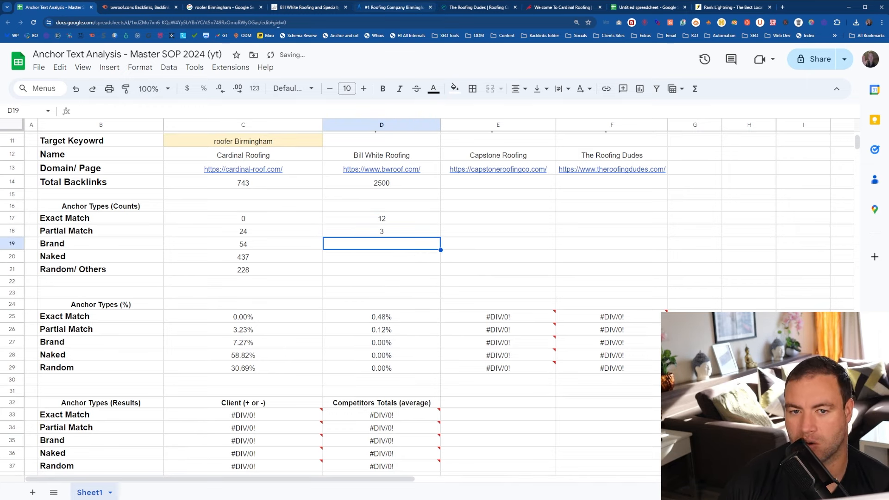
Back in the bwroof.com anchors spreadsheet, change the Anchor column's filter condition to text containing "birmingham".
{"action": "left_click", "coordinate": [643, 8]}
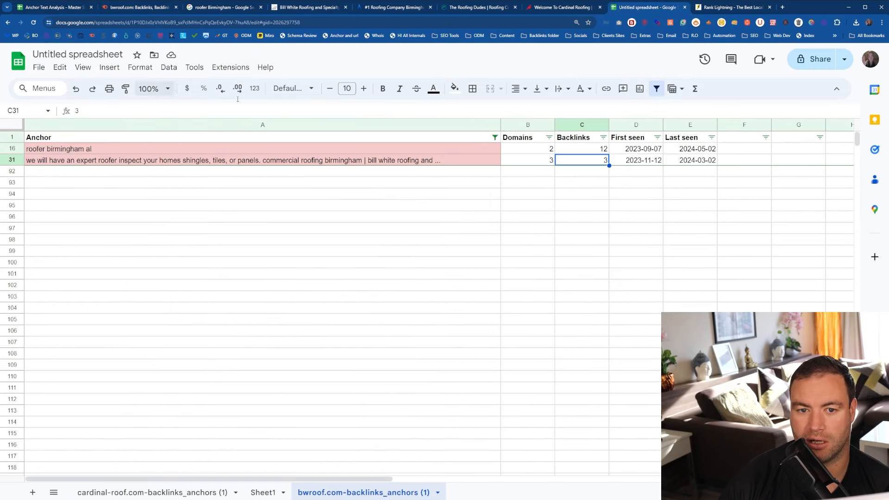
{"action": "left_click", "coordinate": [494, 138]}
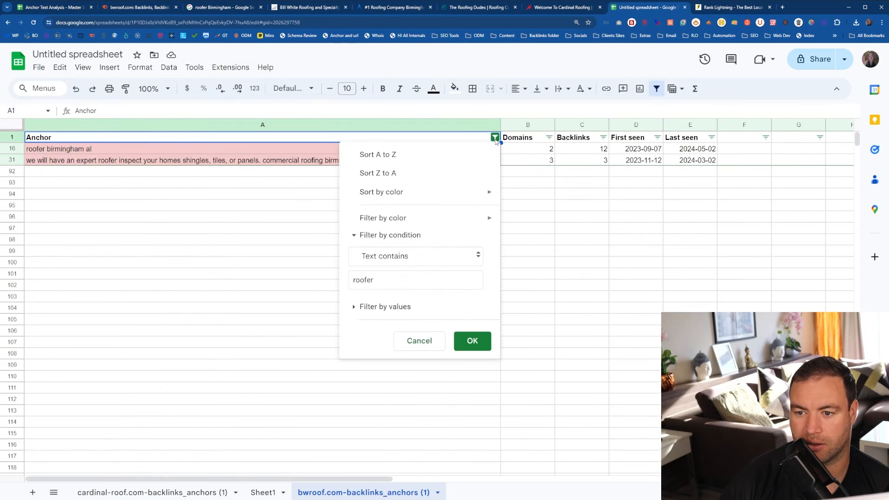
{"action": "left_click_drag", "start_coordinate": [377, 282], "coordinate": [341, 283]}
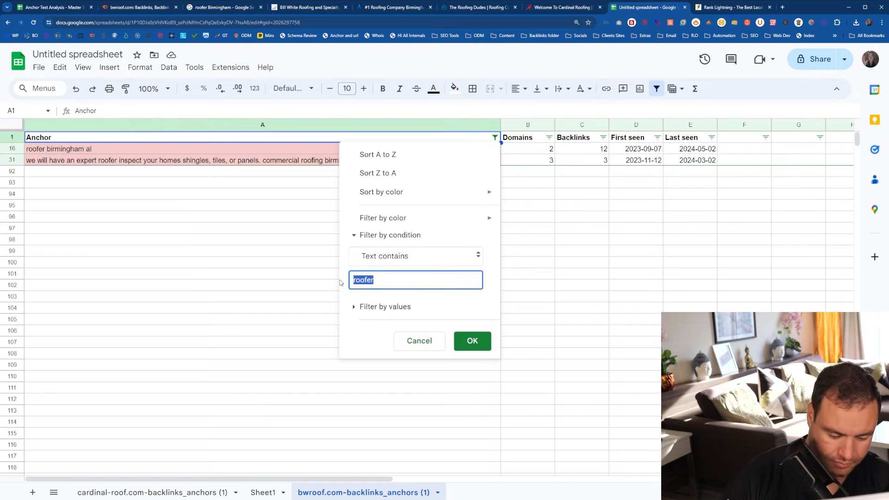
{"action": "type", "text": "birmin"}
{"action": "type", "text": "g"}
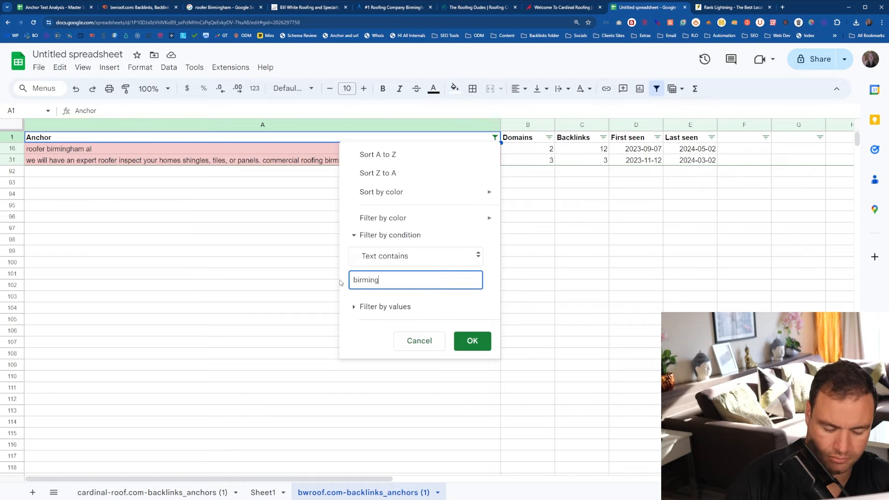
{"action": "type", "text": "ham"}
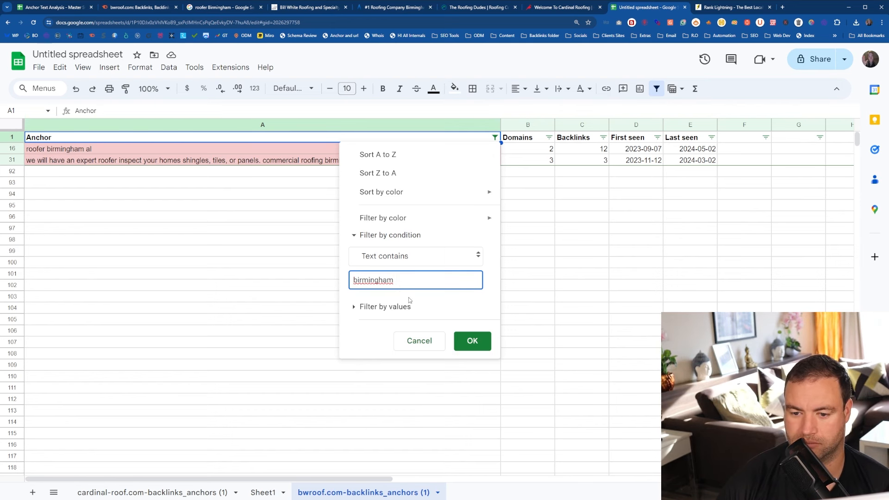
{"action": "left_click", "coordinate": [470, 341]}
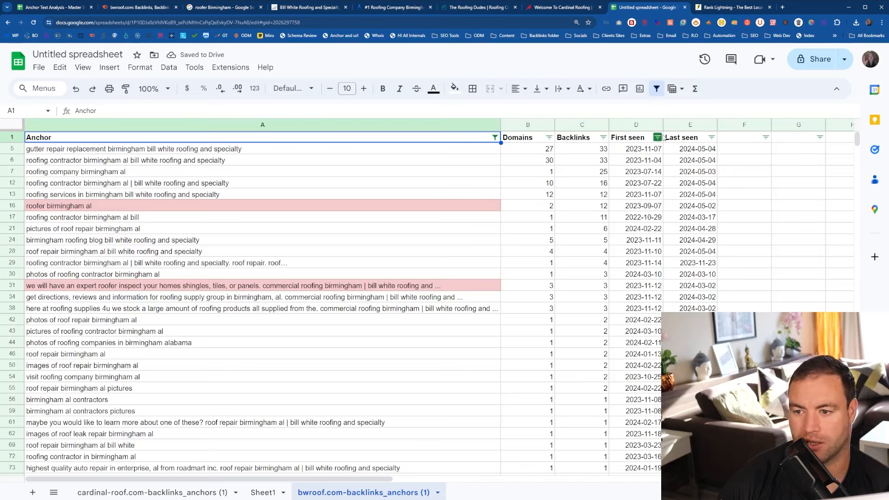
Clear the backlink counts of the two anchors already highlighted in light red.
{"action": "left_click", "coordinate": [600, 209]}
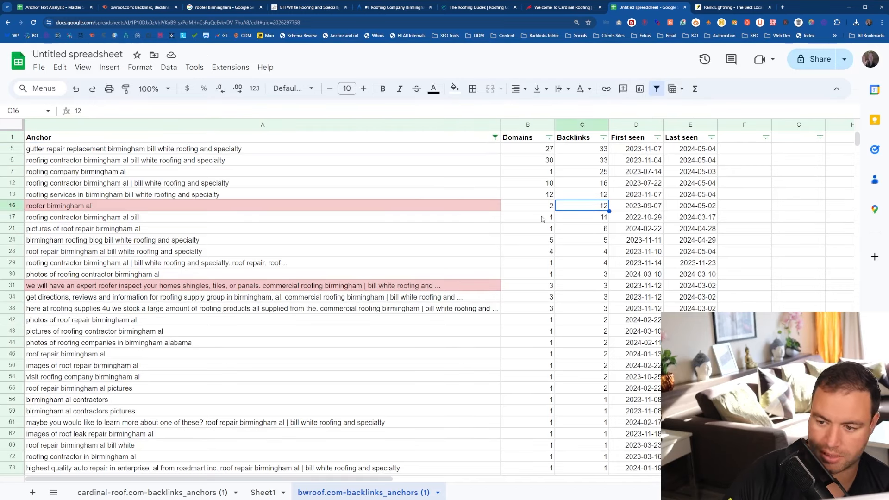
{"action": "key", "text": "Delete"}
{"action": "left_click", "coordinate": [573, 289]}
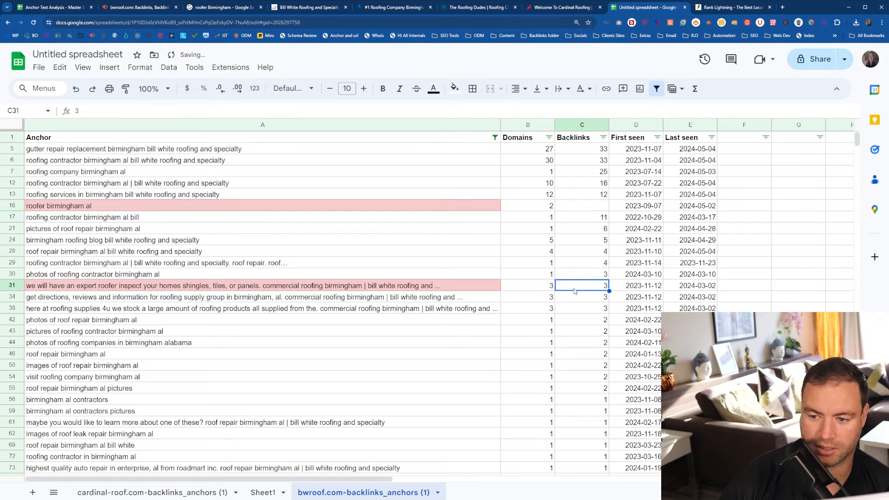
{"action": "key", "text": "Delete"}
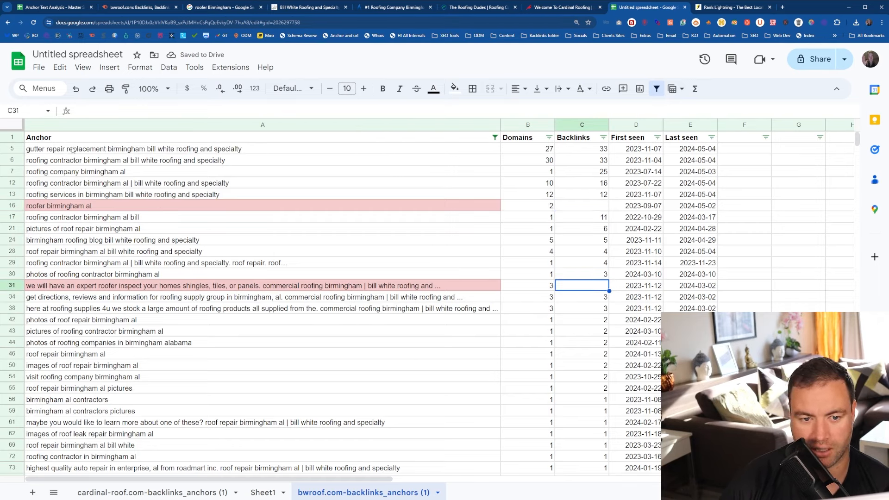
Total the filtered backlinks in C5:C91 and set Bill White Roofing's Partial Match count to 188 in the Anchor Text Analysis sheet.
{"action": "left_click", "coordinate": [59, 150]}
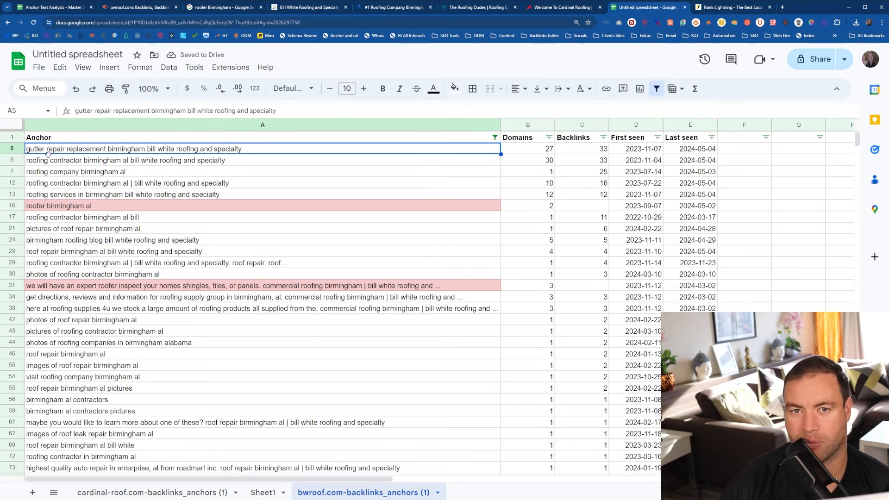
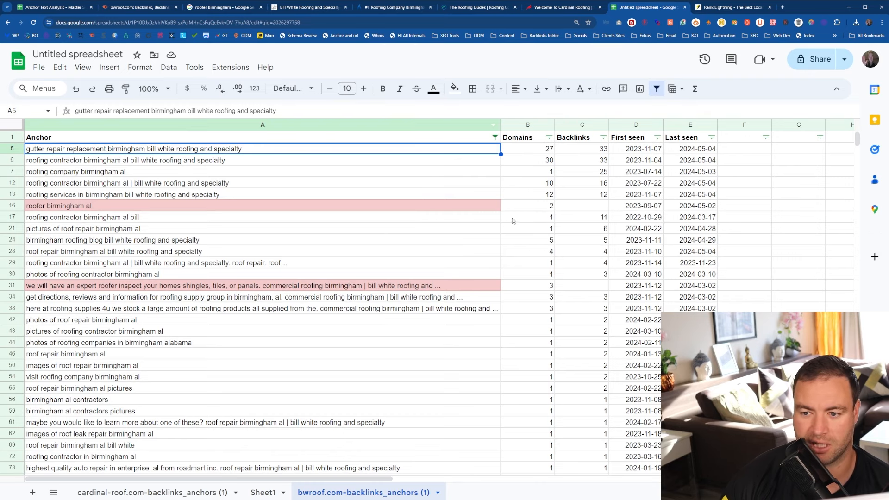
{"action": "left_click_drag", "start_coordinate": [581, 150], "coordinate": [567, 310]}
{"action": "scroll", "coordinate": [305, 299], "scroll_direction": "up", "scroll_amount": 5}
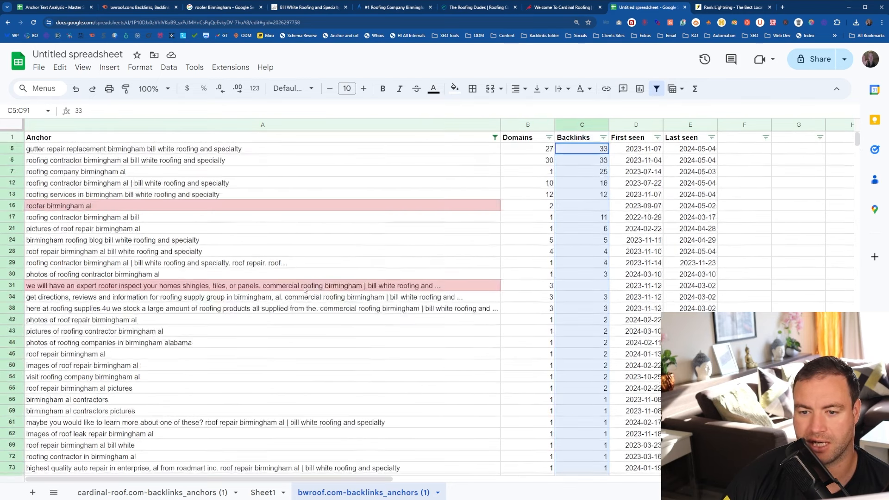
{"action": "left_click", "coordinate": [44, 6]}
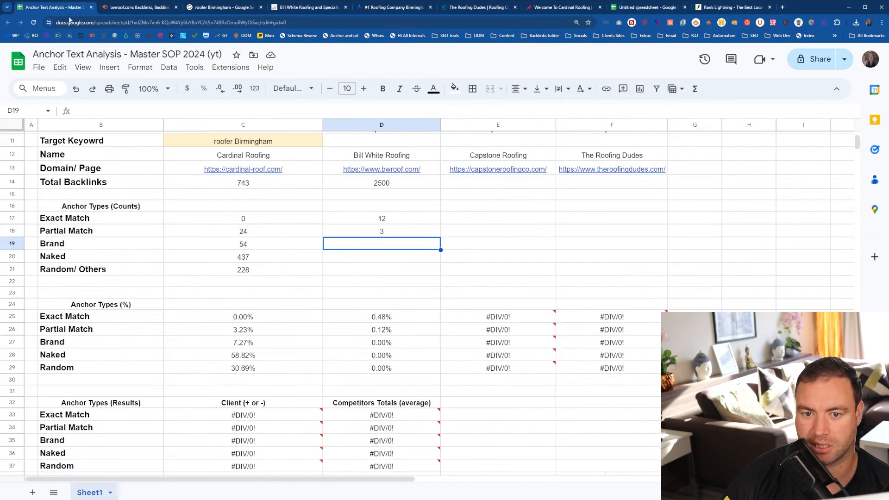
{"action": "left_click", "coordinate": [398, 231]}
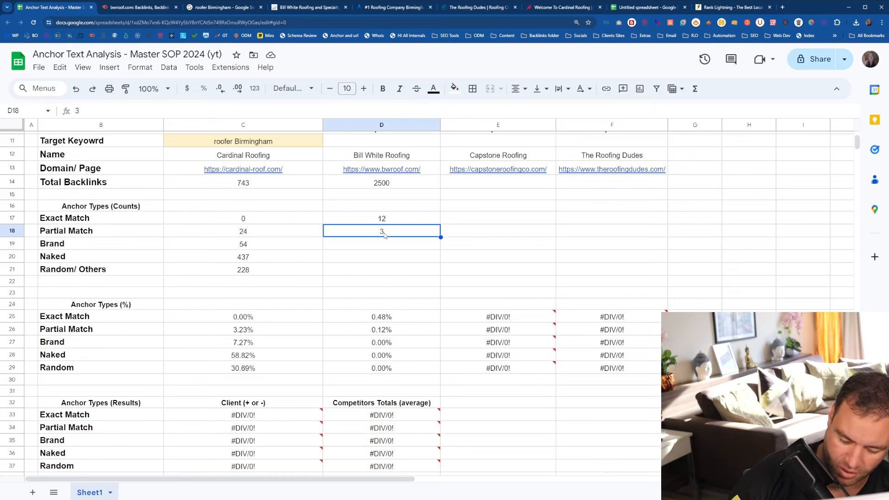
{"action": "type", "text": "188"}
{"action": "key", "text": "Return"}
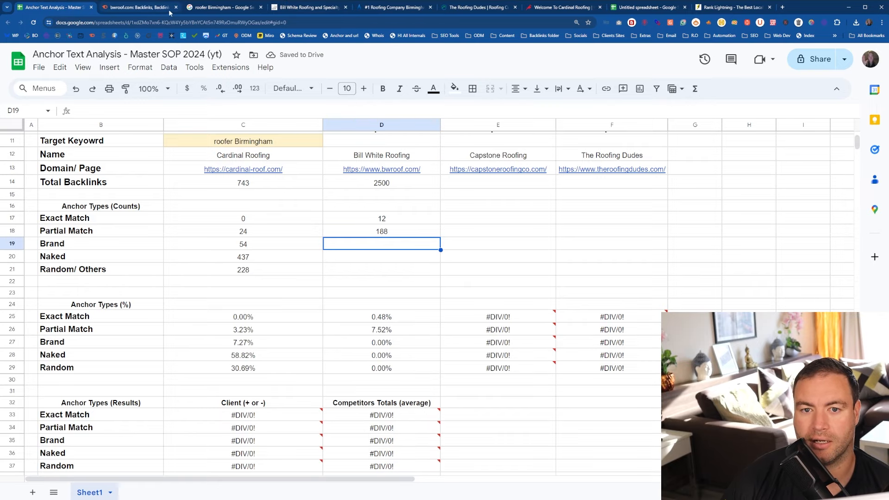
In the bwroof.com anchors spreadsheet, fill all the filtered Birmingham anchors in A5:A91 with light red.
{"action": "left_click", "coordinate": [622, 8]}
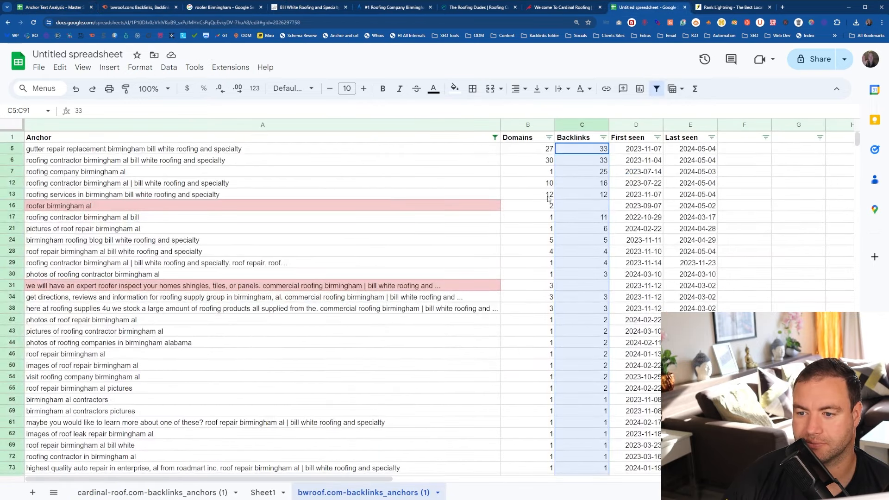
{"action": "left_click_drag", "start_coordinate": [421, 149], "coordinate": [356, 282]}
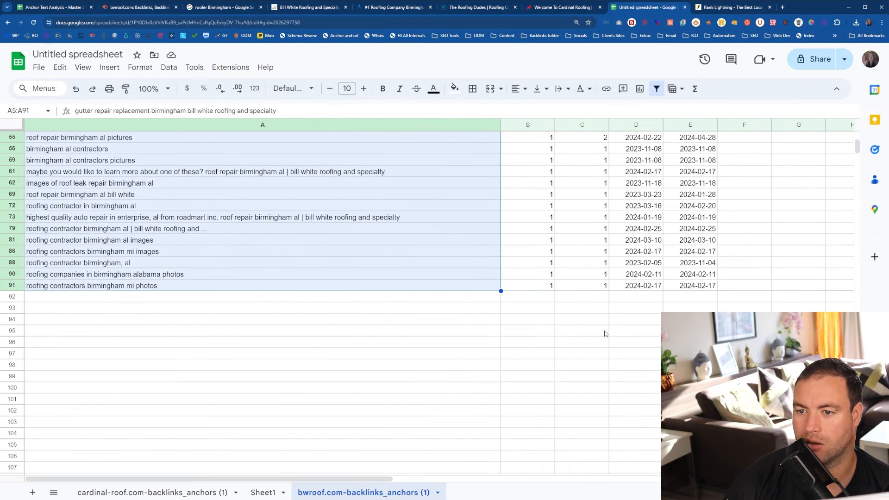
{"action": "left_click", "coordinate": [455, 88]}
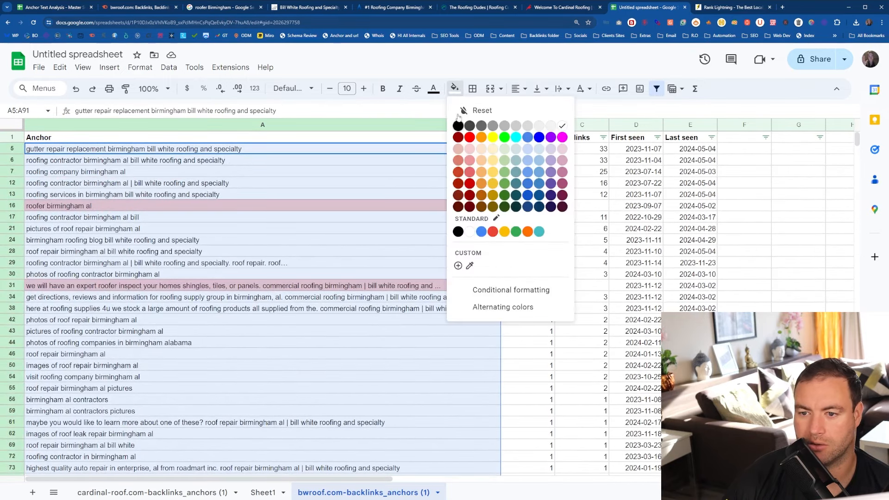
{"action": "left_click", "coordinate": [471, 154]}
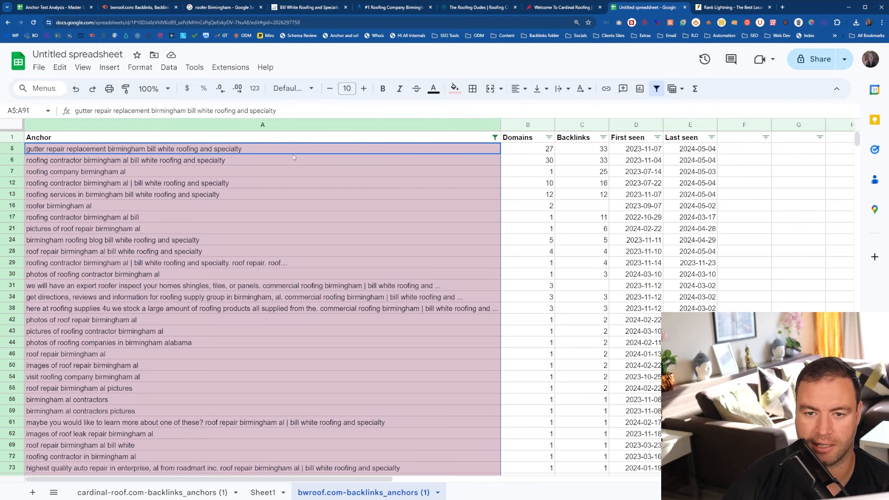
Copy the name Bill White Roofing from the Anchor Text Analysis sheet and filter bwroof.com's Anchor column for text containing it.
{"action": "left_click", "coordinate": [57, 12]}
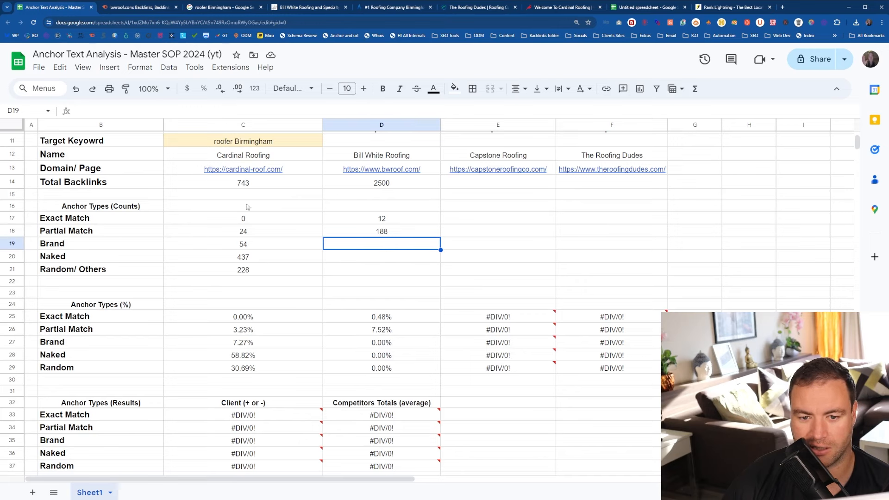
{"action": "left_click", "coordinate": [391, 157]}
{"action": "key", "text": "ctrl+c"}
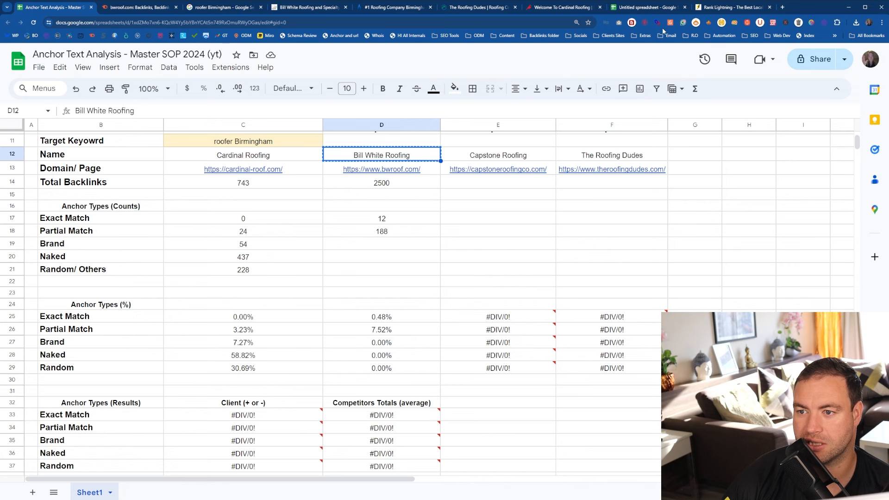
{"action": "left_click", "coordinate": [646, 8]}
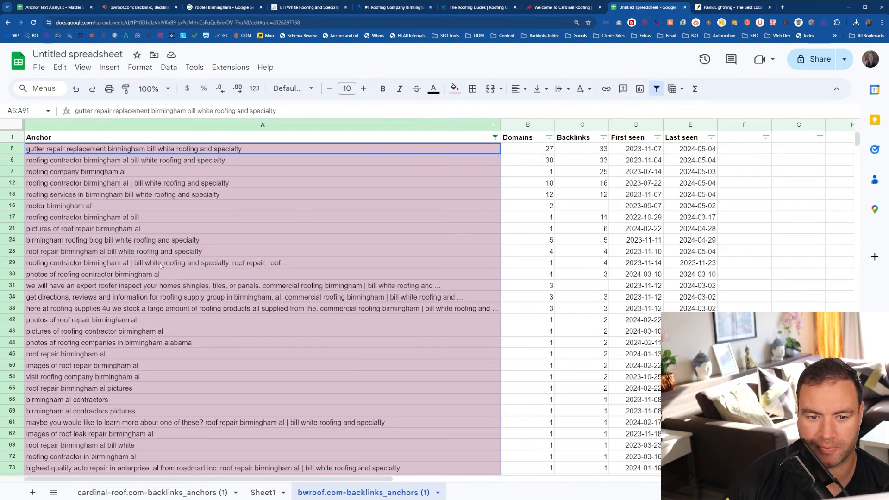
{"action": "left_click", "coordinate": [495, 138]}
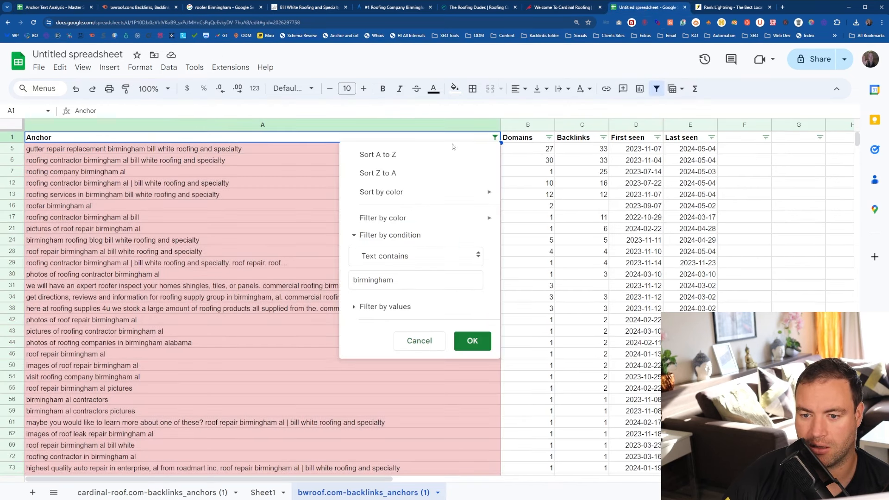
{"action": "double_click", "coordinate": [406, 278]}
{"action": "type", "text": "Bill White Roofing"}
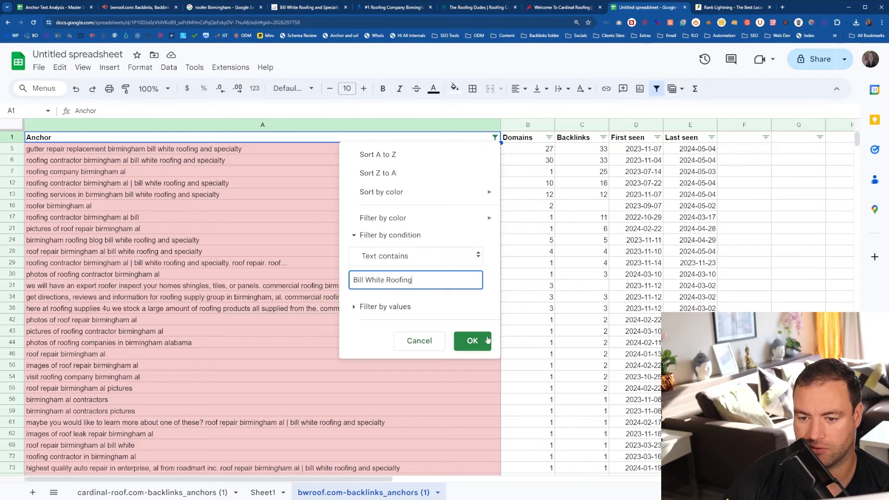
{"action": "left_click", "coordinate": [472, 341]}
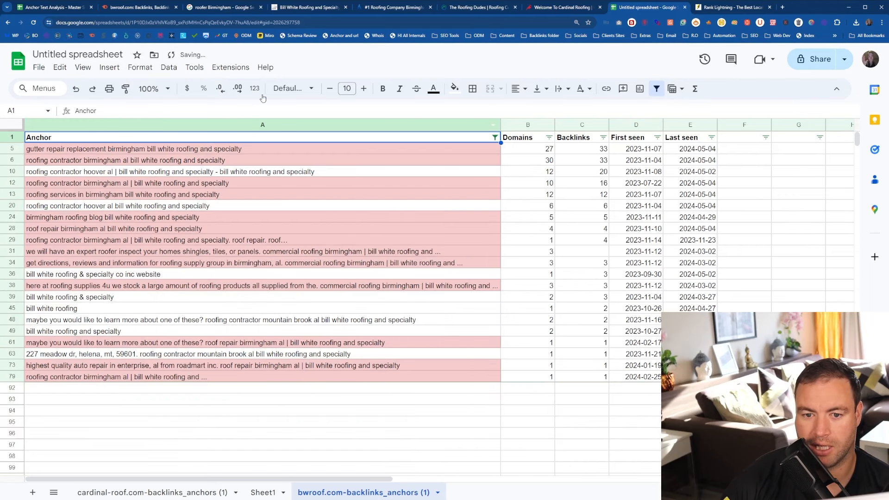
Copy the backlink counts of the two unhighlighted Hoover roofing contractor anchors from C10 and C20 into column F of the same rows.
{"action": "left_click", "coordinate": [570, 172]}
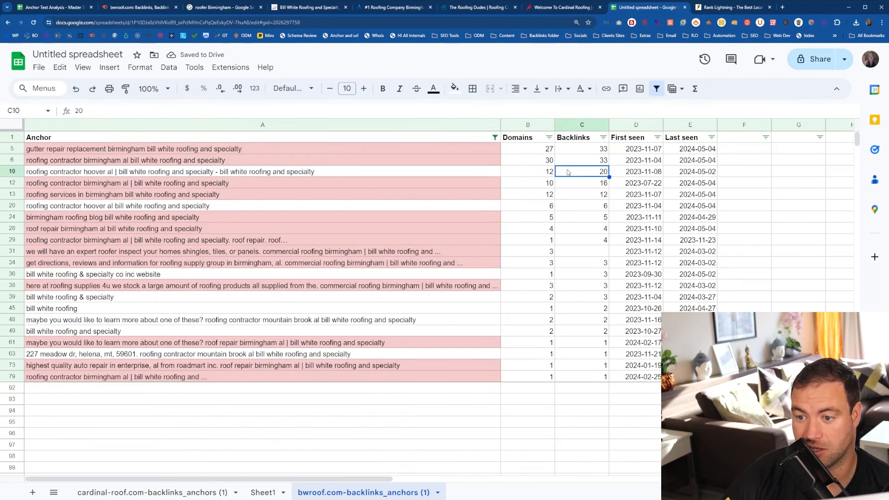
{"action": "left_click", "coordinate": [741, 171]}
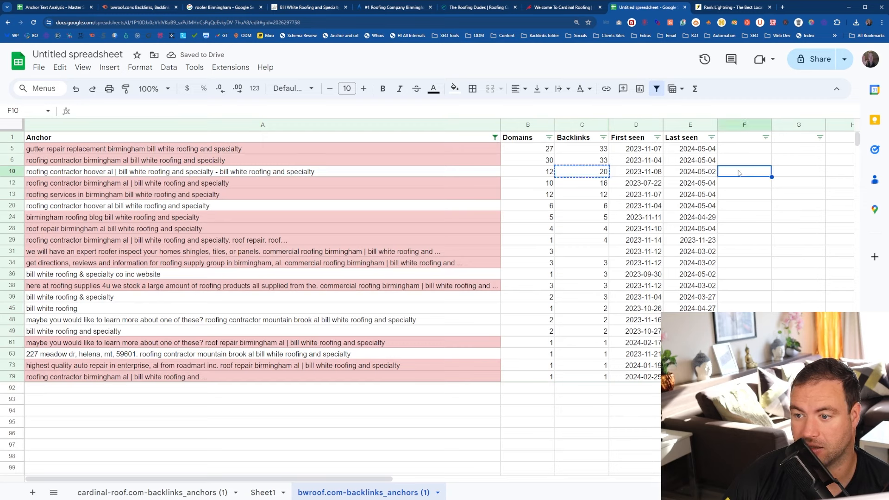
{"action": "type", "text": "20"}
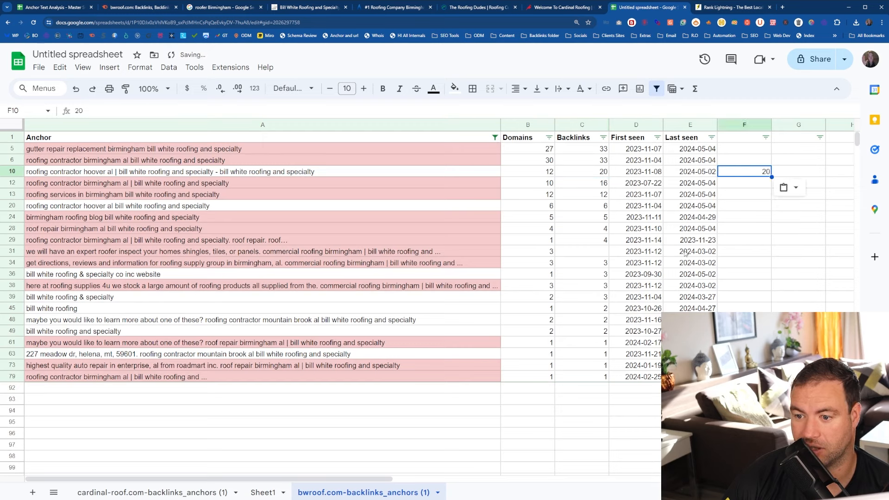
{"action": "left_click", "coordinate": [582, 275]}
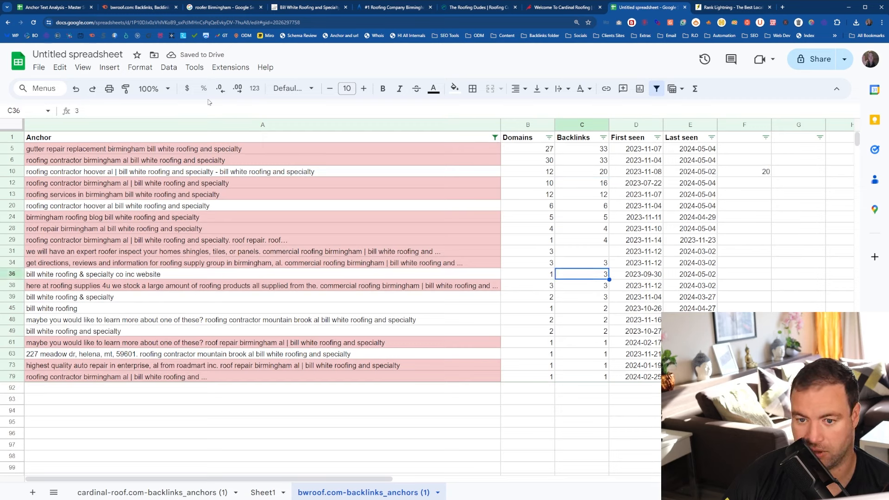
{"action": "left_click", "coordinate": [577, 206]}
{"action": "key", "text": "ctrl+c"}
{"action": "left_click", "coordinate": [743, 206]}
{"action": "key", "text": "ctrl+v"}
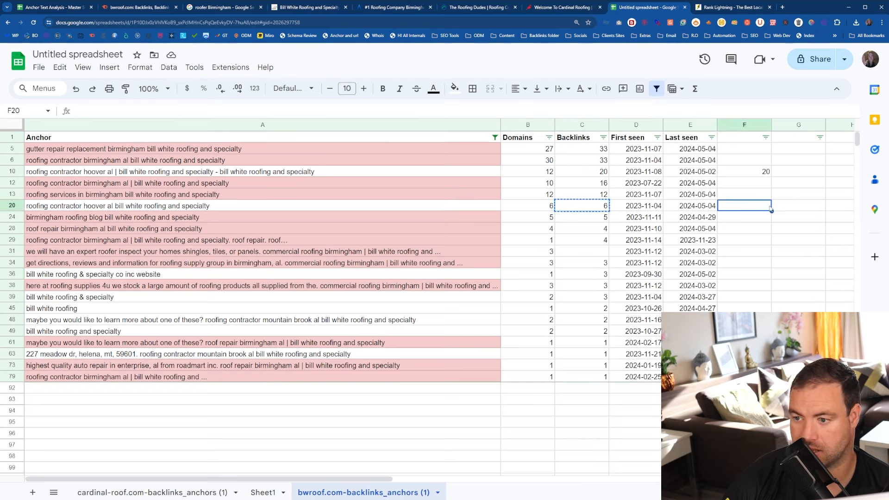
Copy the backlink counts in C36 and C39:C49 into column F of the same rows, and total F5:F73.
{"action": "left_click", "coordinate": [584, 277]}
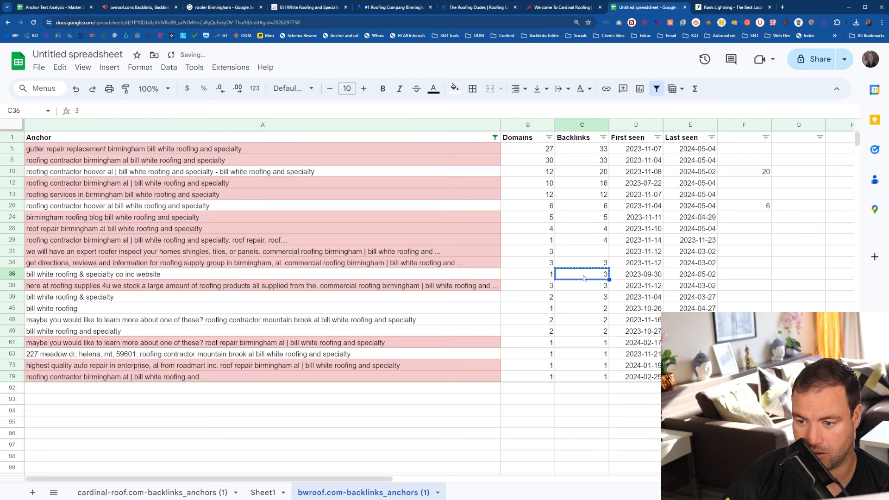
{"action": "key", "text": "ctrl+c"}
{"action": "left_click", "coordinate": [758, 275]}
{"action": "key", "text": "ctrl+v"}
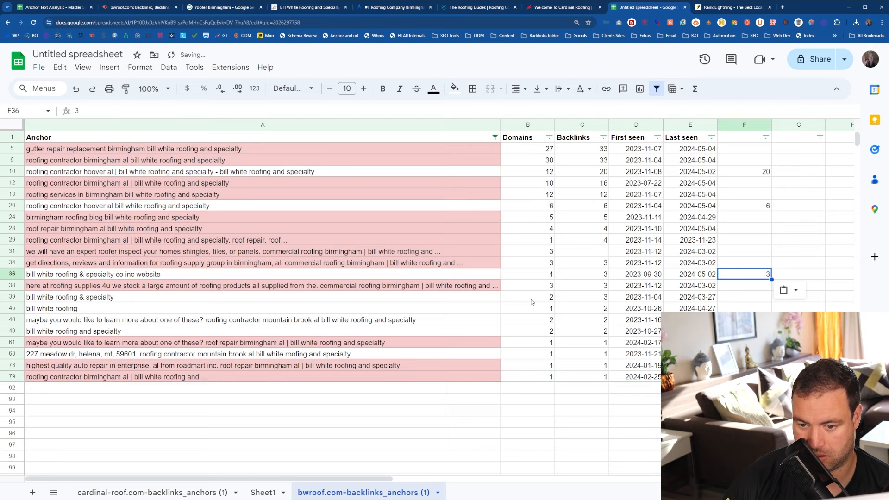
{"action": "left_click_drag", "start_coordinate": [581, 298], "coordinate": [578, 339]}
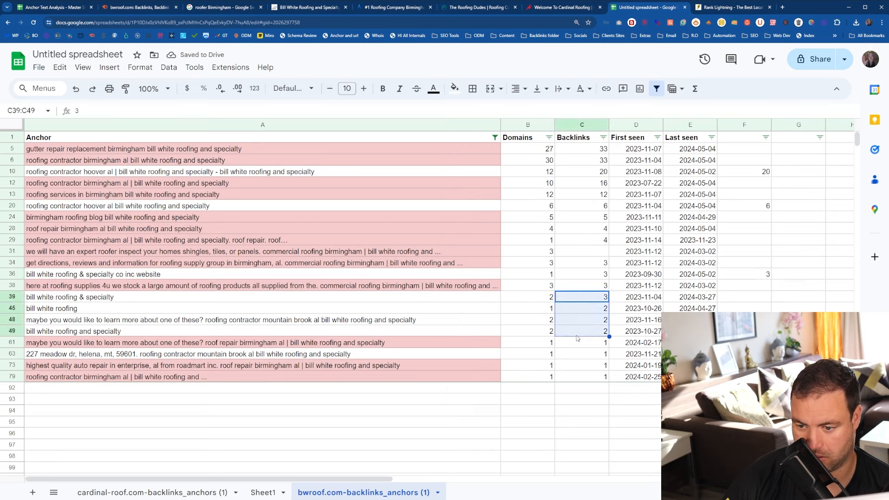
{"action": "key", "text": "ctrl+c"}
{"action": "left_click", "coordinate": [740, 297]}
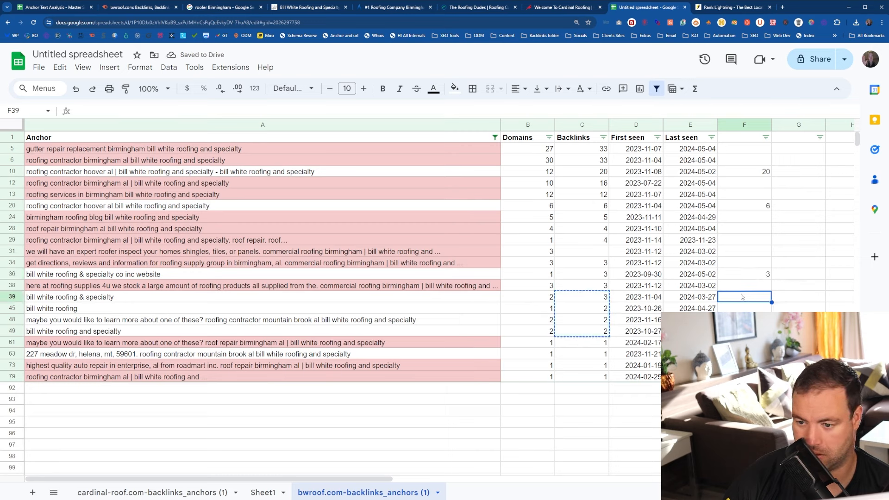
{"action": "key", "text": "ctrl+v"}
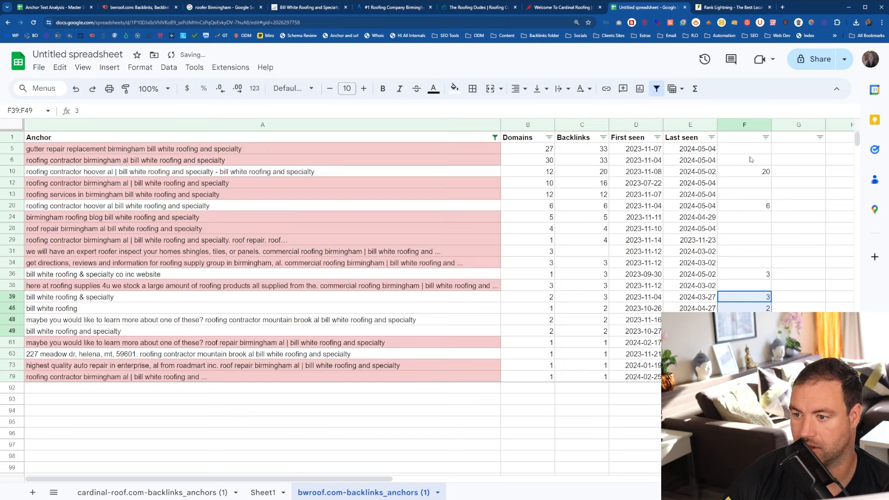
{"action": "left_click_drag", "start_coordinate": [745, 149], "coordinate": [744, 365]}
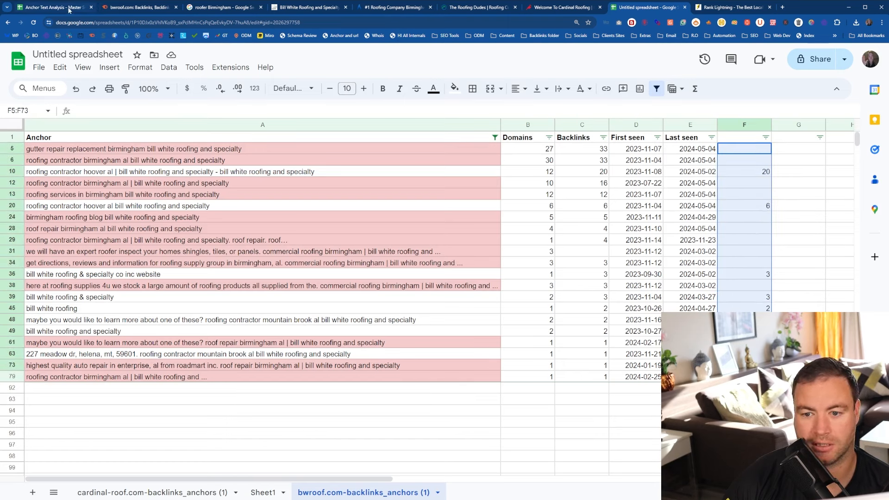
Fill the filtered Bill White Roofing anchors in A5:A73 with light red.
{"action": "left_click_drag", "start_coordinate": [217, 149], "coordinate": [218, 366]}
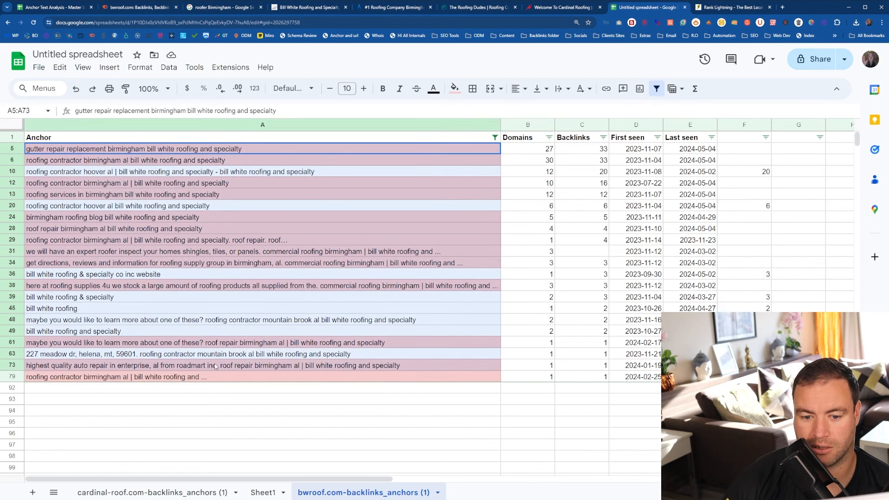
{"action": "left_click", "coordinate": [455, 93]}
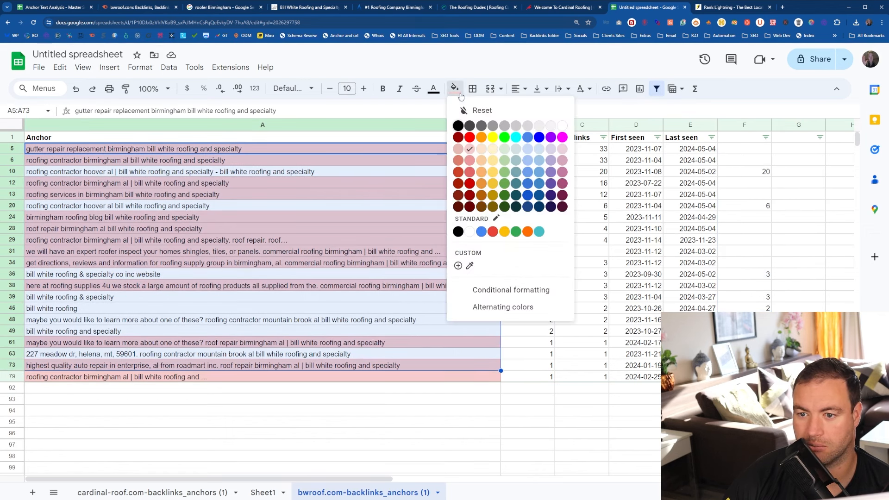
{"action": "left_click", "coordinate": [470, 149]}
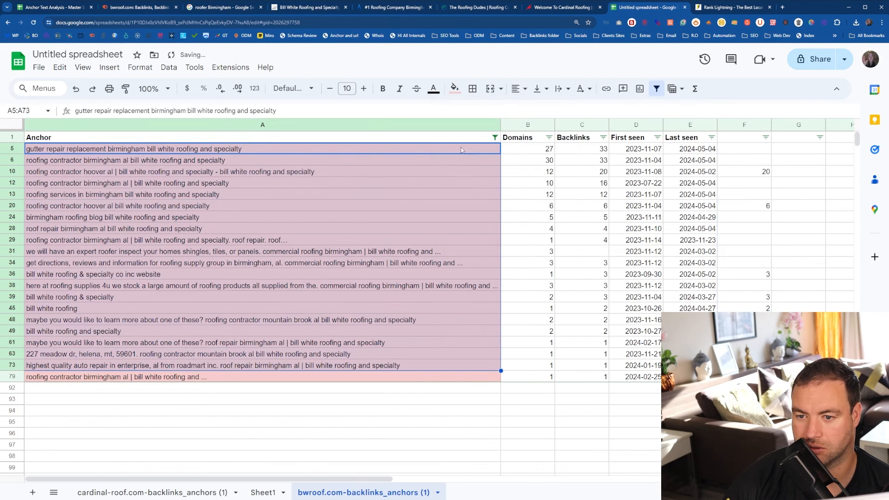
Set Bill White Roofing's Brand count to 39 in the Anchor Text Analysis sheet.
{"action": "left_click", "coordinate": [61, 8]}
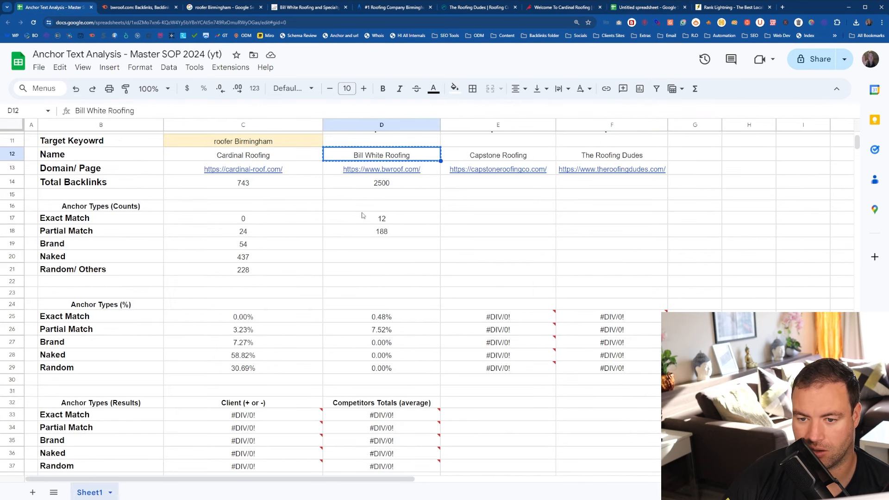
{"action": "left_click", "coordinate": [376, 246]}
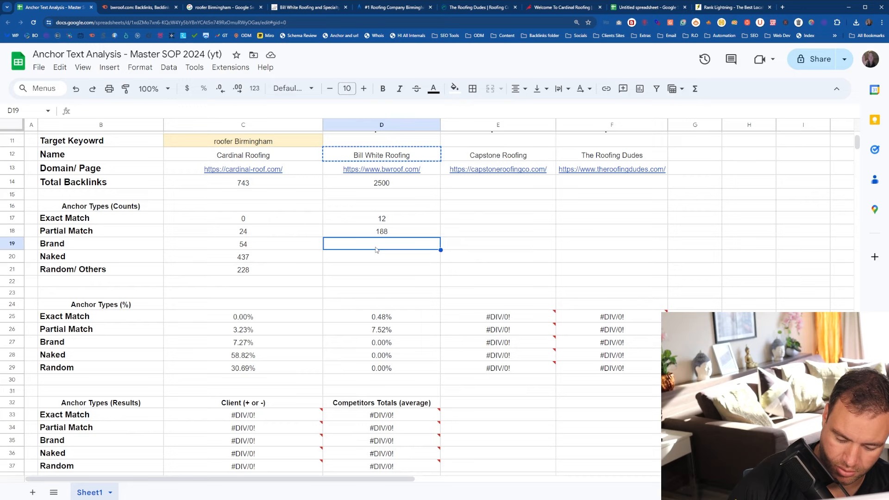
{"action": "type", "text": "39"}
{"action": "key", "text": "Return"}
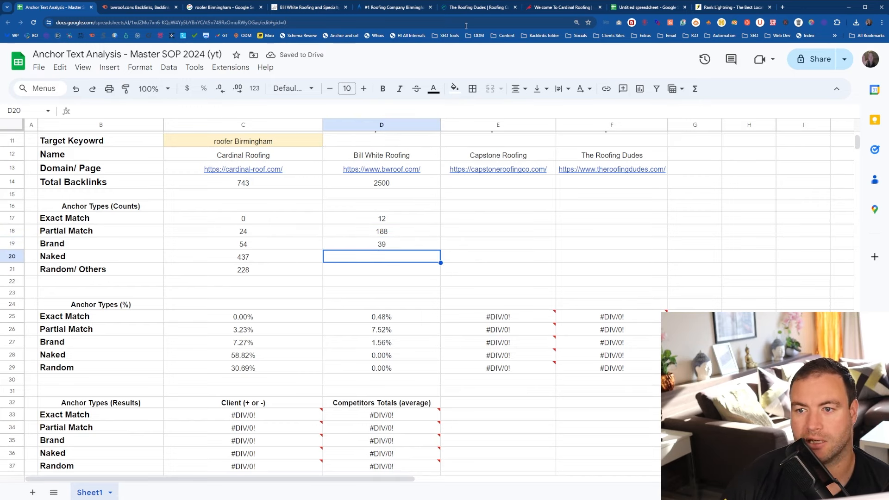
Back in the bwroof.com anchors spreadsheet, remove the Anchor column's text condition and sort the anchors A to Z.
{"action": "key", "text": "ctrl+8"}
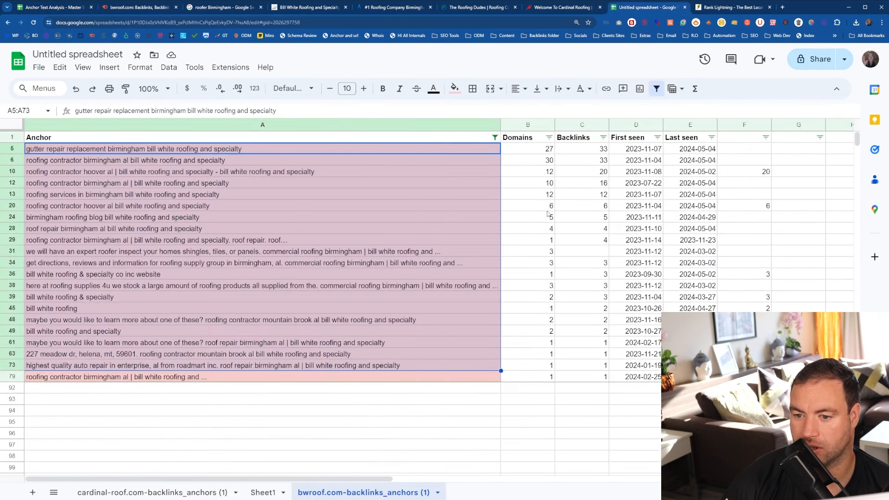
{"action": "left_click", "coordinate": [495, 137]}
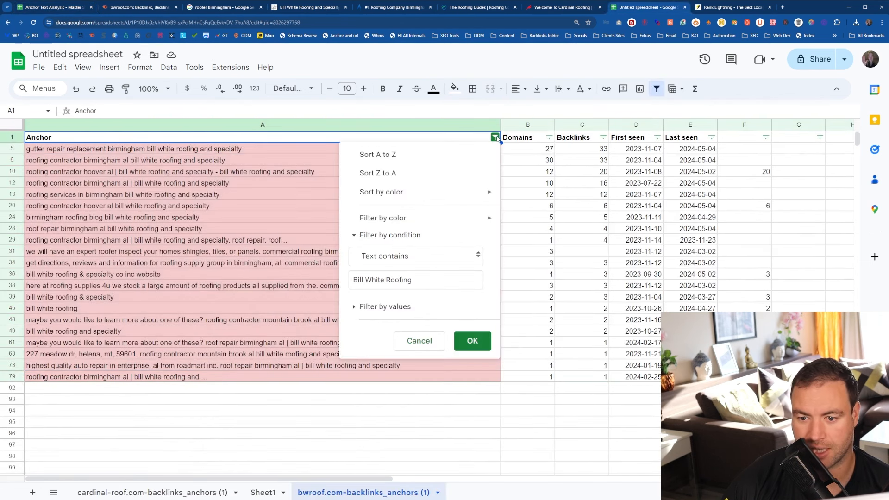
{"action": "left_click_drag", "start_coordinate": [431, 279], "coordinate": [315, 288]}
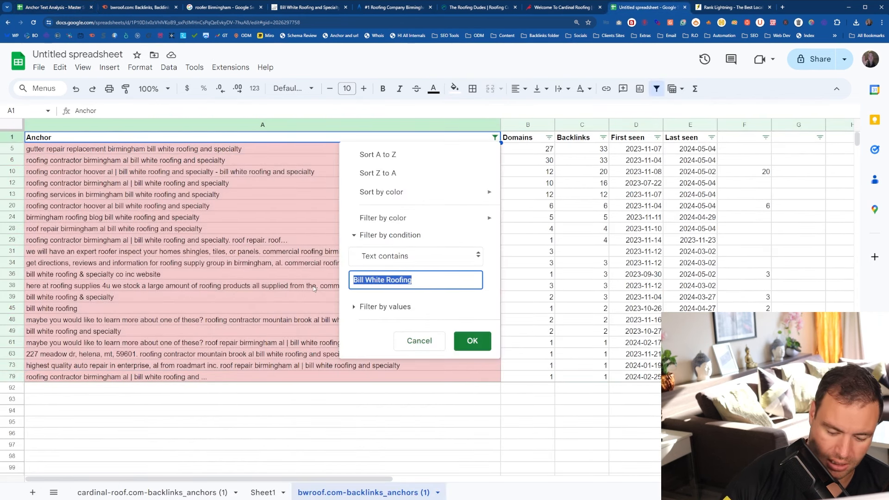
{"action": "key", "text": "BackSpace"}
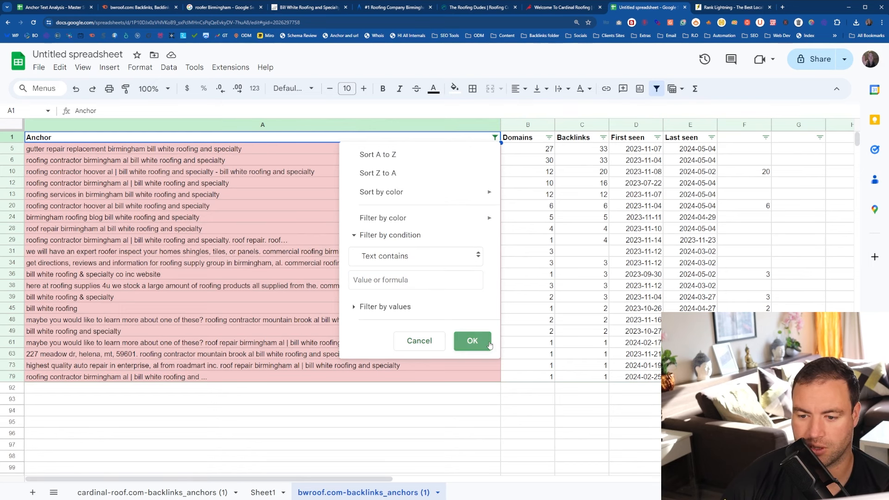
{"action": "left_click", "coordinate": [472, 341]}
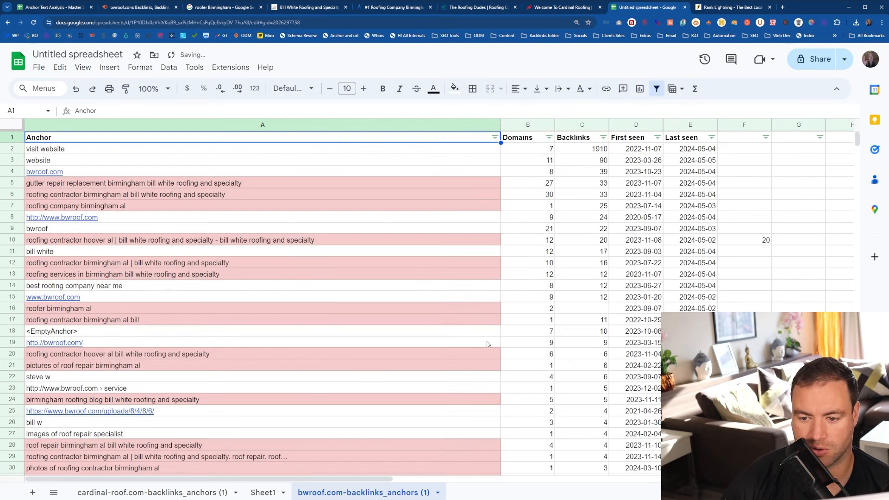
{"action": "left_click", "coordinate": [495, 138]}
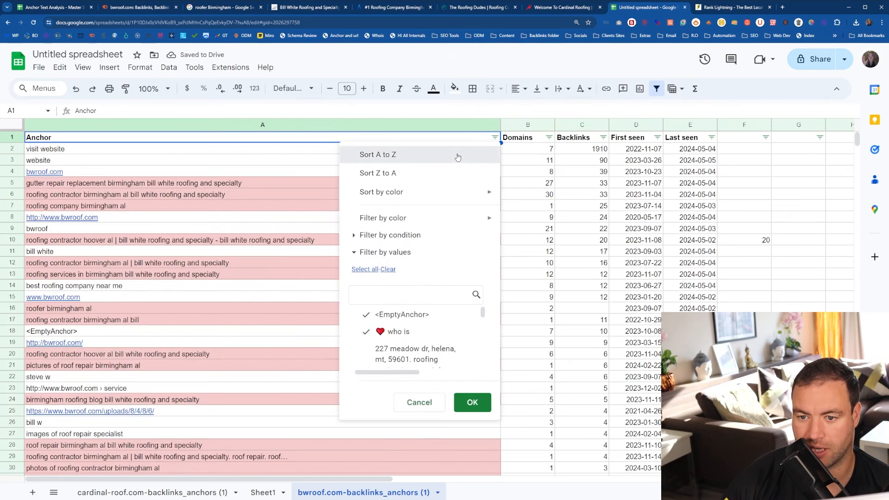
{"action": "left_click", "coordinate": [371, 153]}
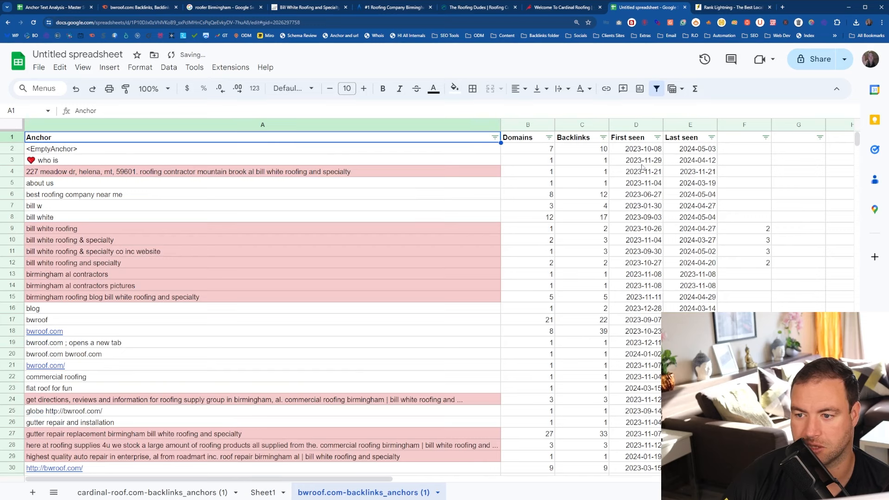
Clear the copied brand counts from column F and copy the <EmptyAnchor> entry from A2 into F2.
{"action": "left_click", "coordinate": [744, 126]}
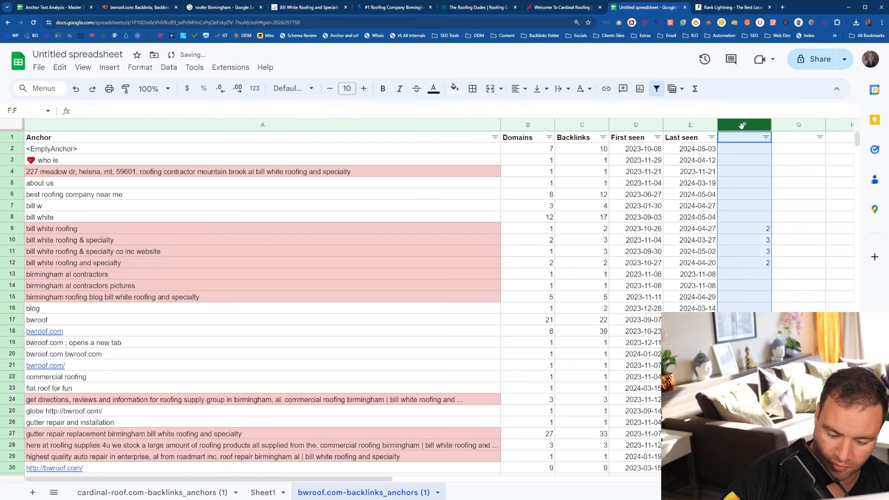
{"action": "key", "text": "Delete"}
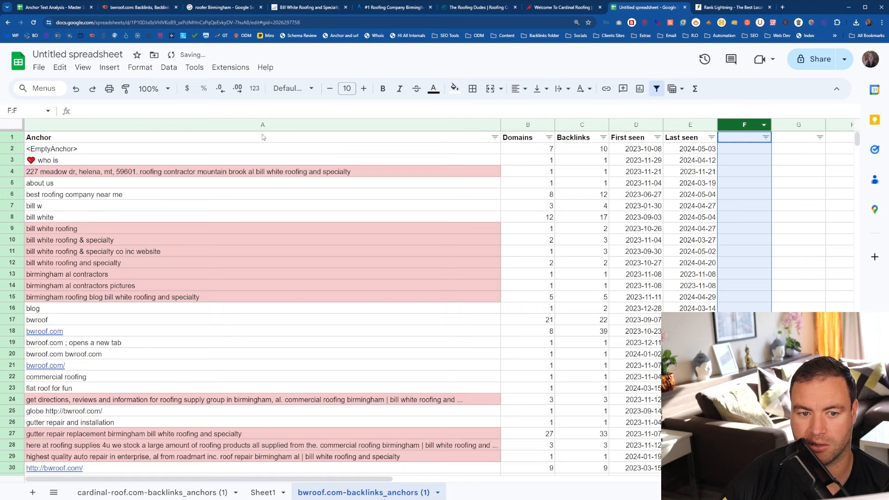
{"action": "left_click", "coordinate": [258, 149]}
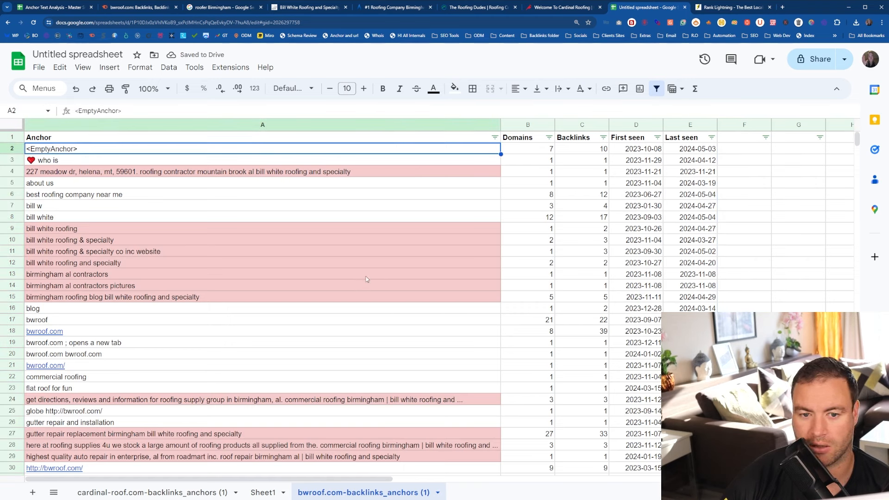
{"action": "key", "text": "ctrl+c"}
{"action": "left_click", "coordinate": [741, 149]}
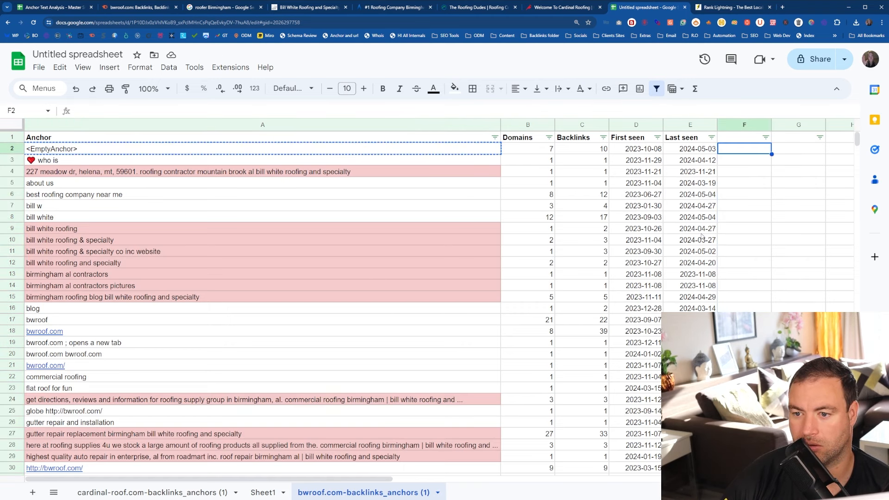
{"action": "key", "text": "ctrl+v"}
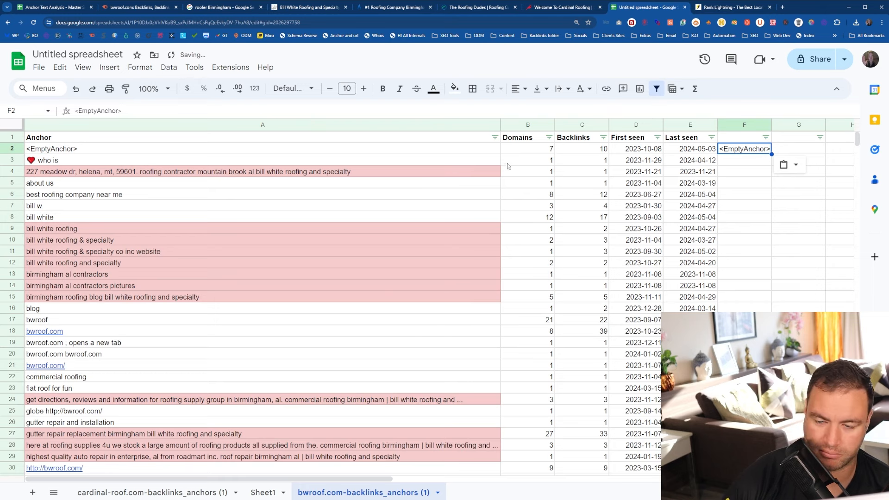
Copy the <EmptyAnchor> backlink count from C2 into F2, replacing the copied anchor text.
{"action": "left_click", "coordinate": [579, 149]}
{"action": "key", "text": "ctrl+c"}
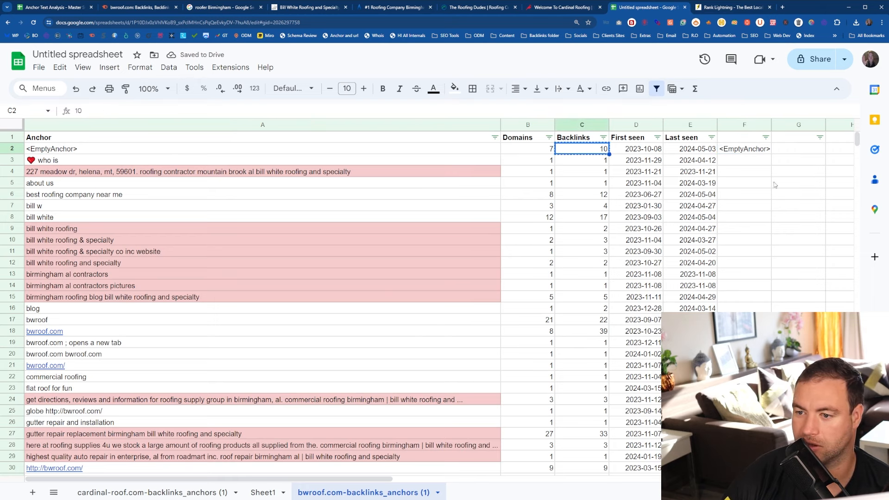
{"action": "left_click", "coordinate": [747, 149]}
{"action": "key", "text": "ctrl+v"}
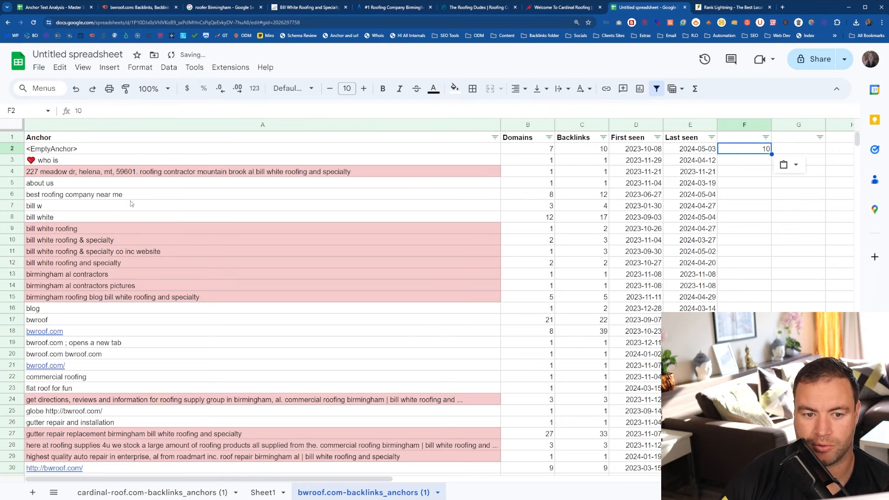
Copy the backlink counts of the bwroof and bwroof.com anchors from C17:C20 into F17:F20.
{"action": "scroll", "coordinate": [250, 248], "scroll_direction": "down", "scroll_amount": 2}
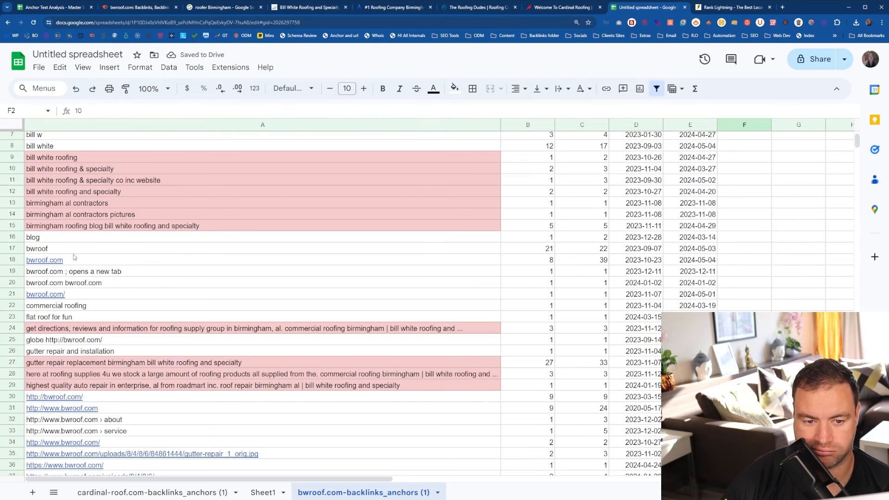
{"action": "left_click", "coordinate": [88, 259]}
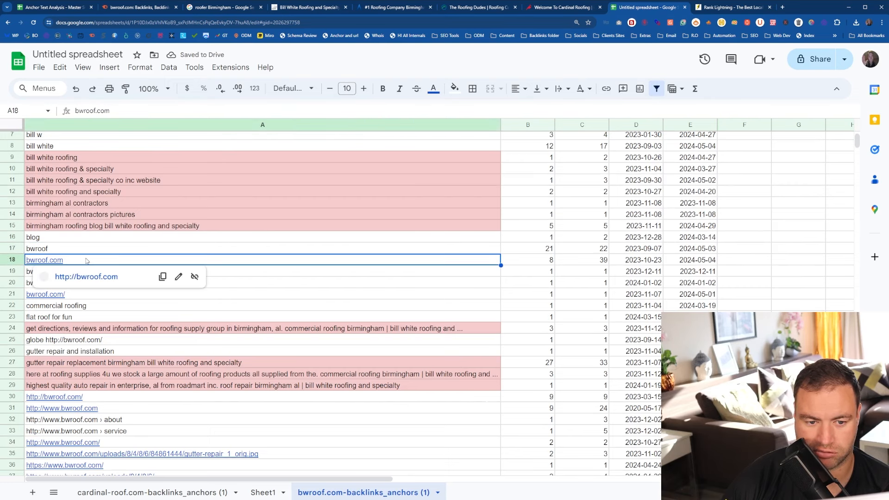
{"action": "left_click_drag", "start_coordinate": [591, 249], "coordinate": [591, 262]}
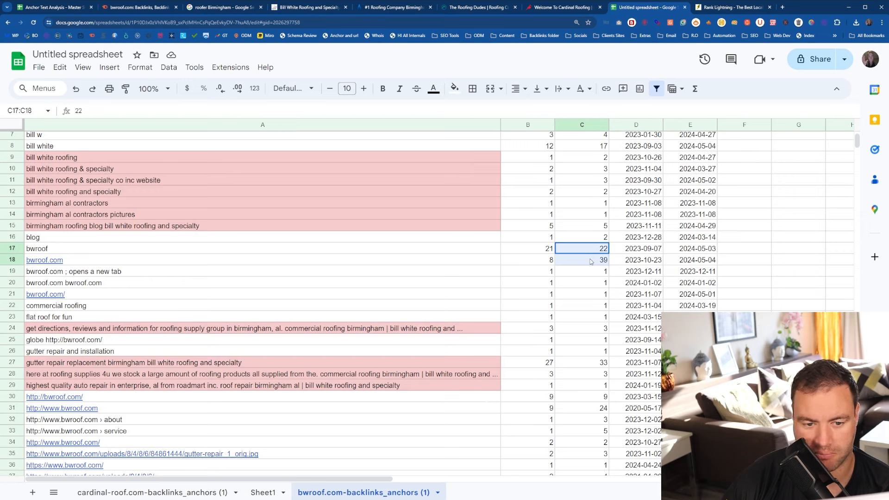
{"action": "left_click_drag", "start_coordinate": [591, 262], "coordinate": [583, 291]}
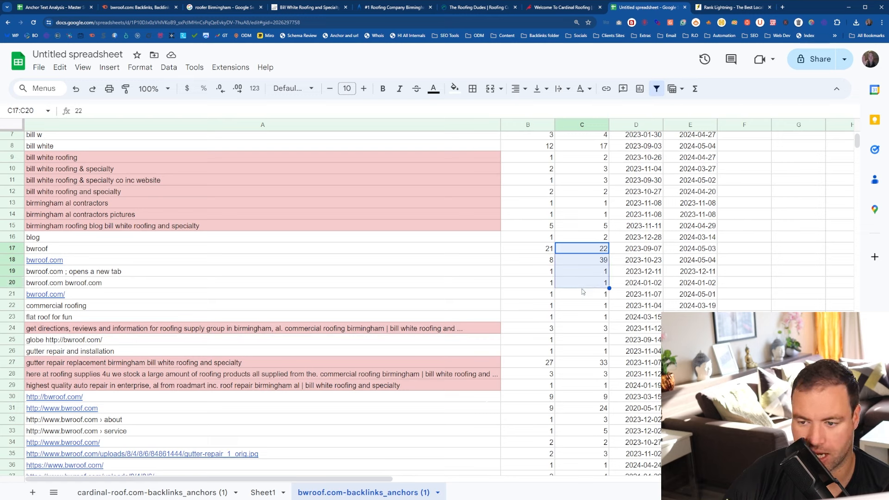
{"action": "key", "text": "ctrl+c"}
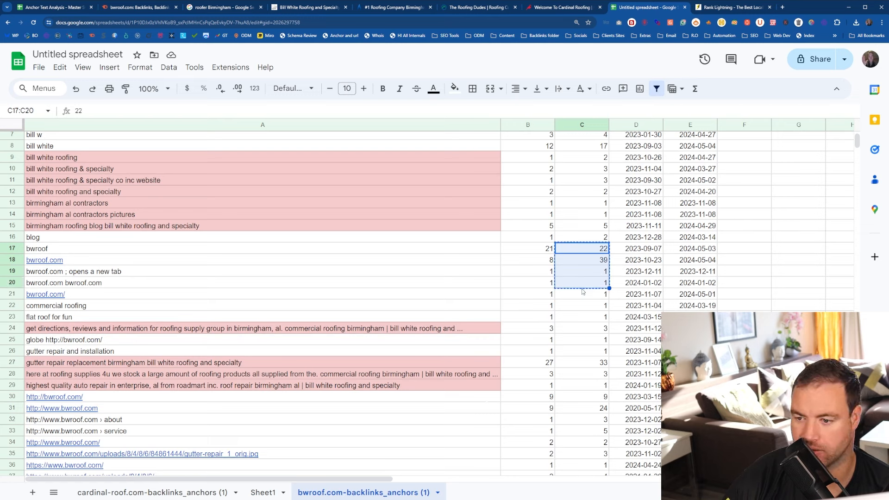
{"action": "left_click", "coordinate": [744, 252]}
{"action": "key", "text": "ctrl+v"}
Copy the backlink counts of the http and https bwroof.com URL anchors from C30:C37 into F30:F37.
{"action": "scroll", "coordinate": [207, 326], "scroll_direction": "down", "scroll_amount": 5}
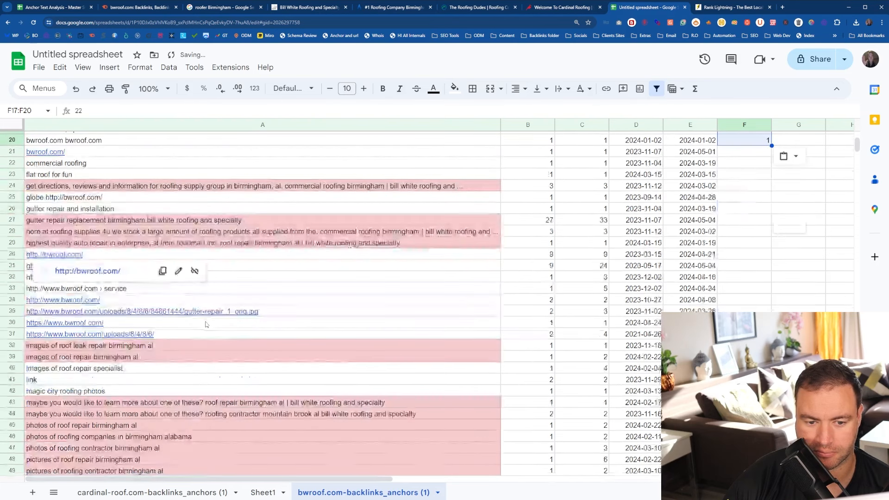
{"action": "left_click", "coordinate": [583, 257]}
{"action": "left_click", "coordinate": [578, 302], "text": "shift"}
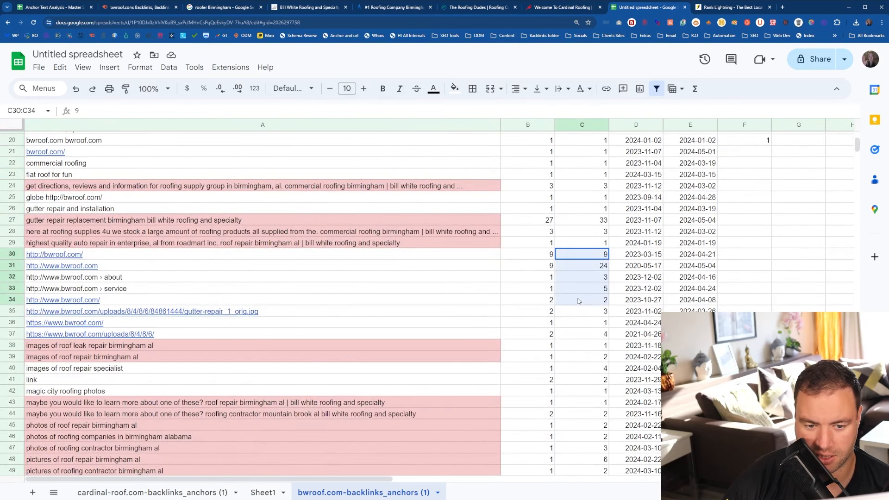
{"action": "left_click_drag", "start_coordinate": [578, 305], "coordinate": [578, 335]}
{"action": "key", "text": "ctrl+c"}
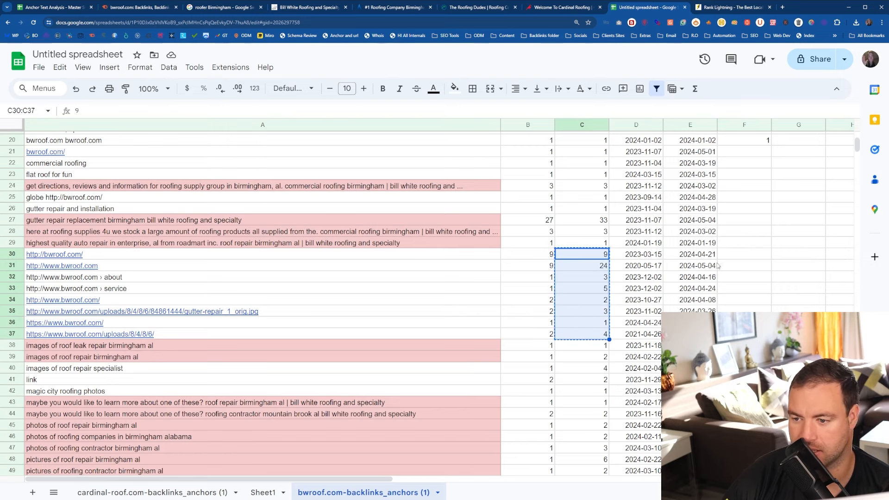
{"action": "left_click", "coordinate": [743, 254]}
{"action": "key", "text": "ctrl+v"}
{"action": "scroll", "coordinate": [358, 250], "scroll_direction": "down", "scroll_amount": 3}
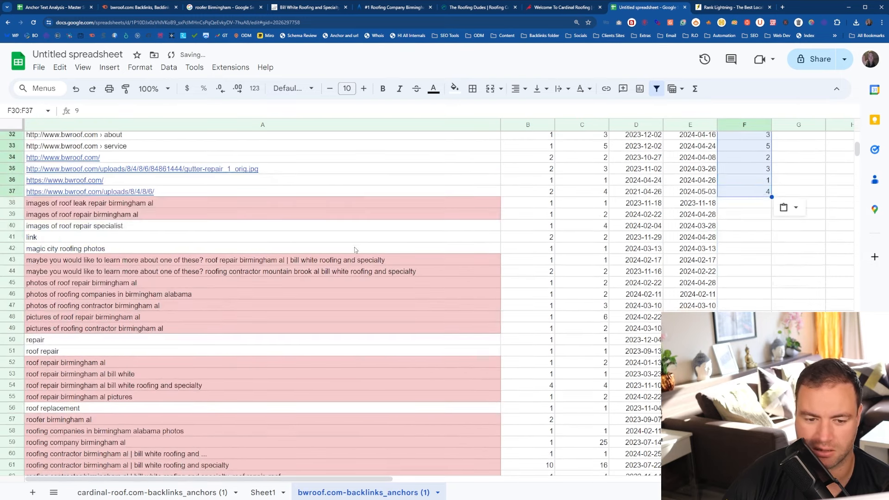
{"action": "scroll", "coordinate": [148, 235], "scroll_direction": "down", "scroll_amount": 2}
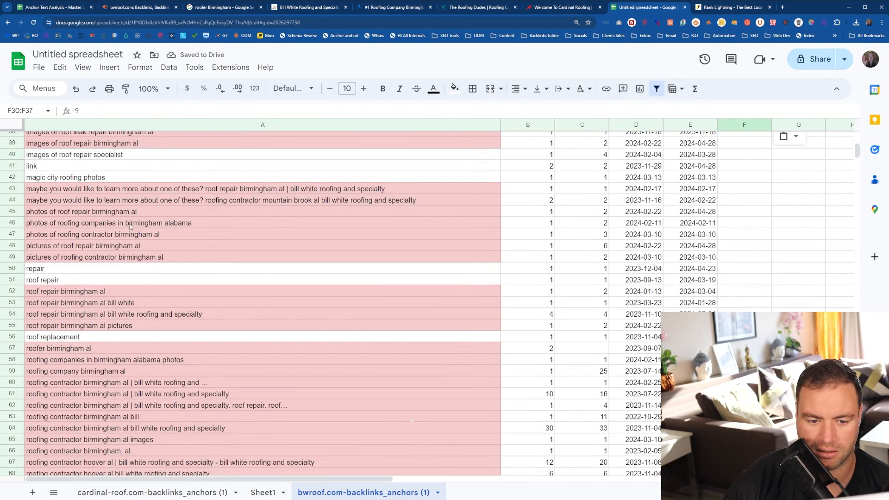
{"action": "scroll", "coordinate": [131, 228], "scroll_direction": "down", "scroll_amount": 2}
{"action": "scroll", "coordinate": [130, 225], "scroll_direction": "down", "scroll_amount": 6}
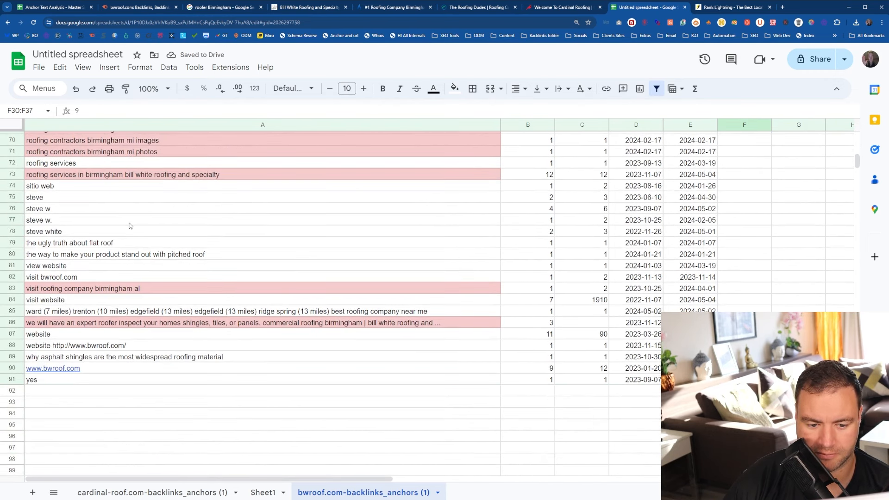
{"action": "left_click", "coordinate": [586, 369]}
{"action": "key", "text": "ctrl+c"}
{"action": "left_click", "coordinate": [744, 368]}
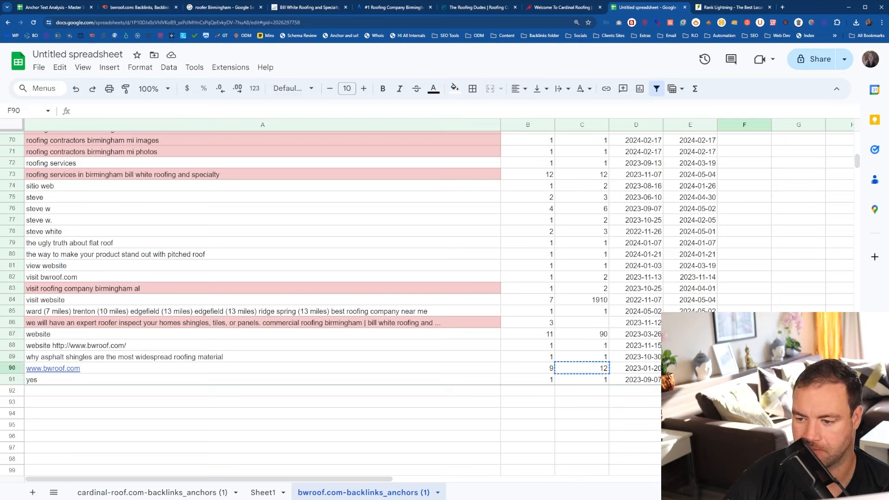
{"action": "key", "text": "ctrl+v"}
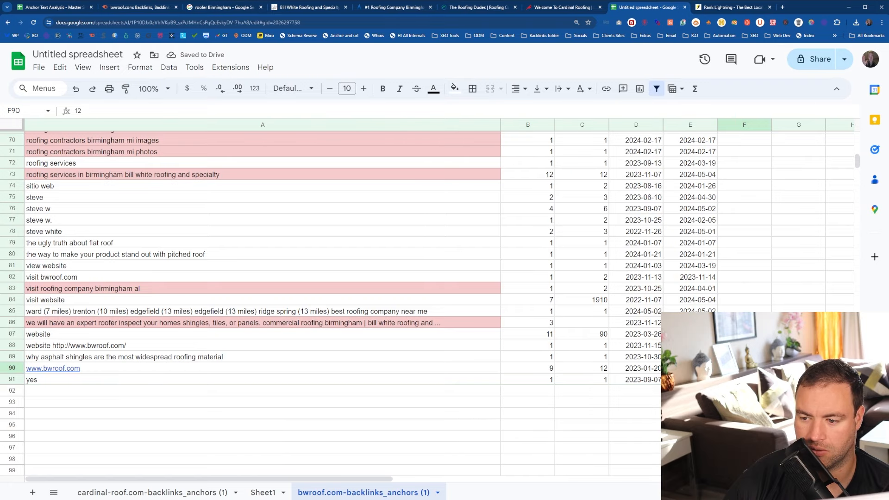
Total the copied counts in F2:F91 and set Bill White Roofing's Naked count to 136 in the Anchor Text Analysis sheet.
{"action": "mouse_move", "coordinate": [726, 380]}
{"action": "left_mouse_down"}
{"action": "mouse_move", "coordinate": [726, 47]}
{"action": "mouse_move", "coordinate": [773, 189]}
{"action": "mouse_move", "coordinate": [748, 151]}
{"action": "left_mouse_up"}
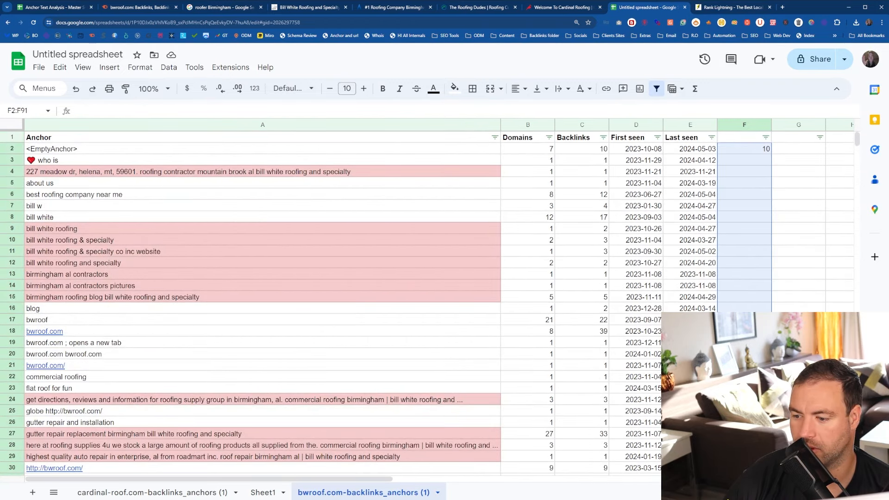
{"action": "left_click", "coordinate": [52, 8]}
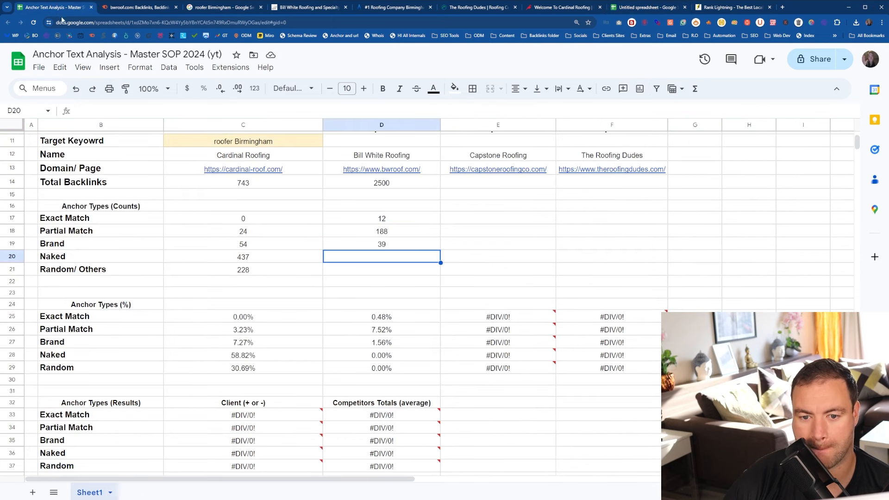
{"action": "type", "text": "136"}
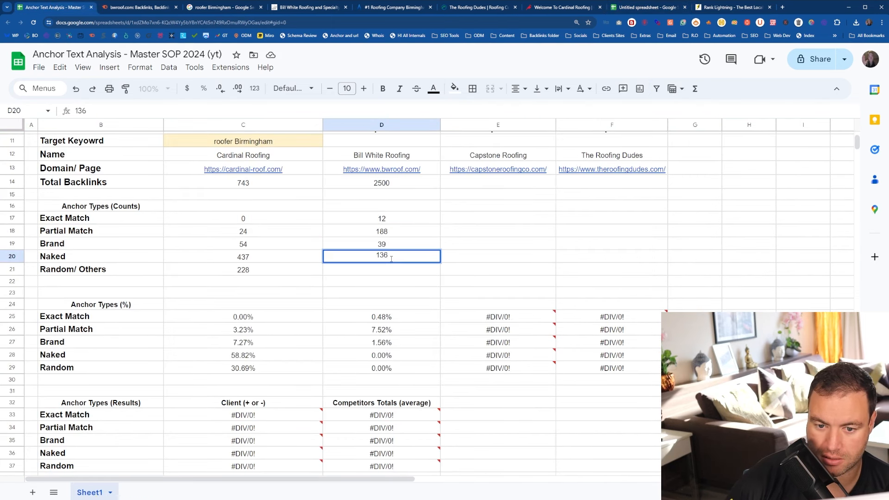
{"action": "key", "text": "Return"}
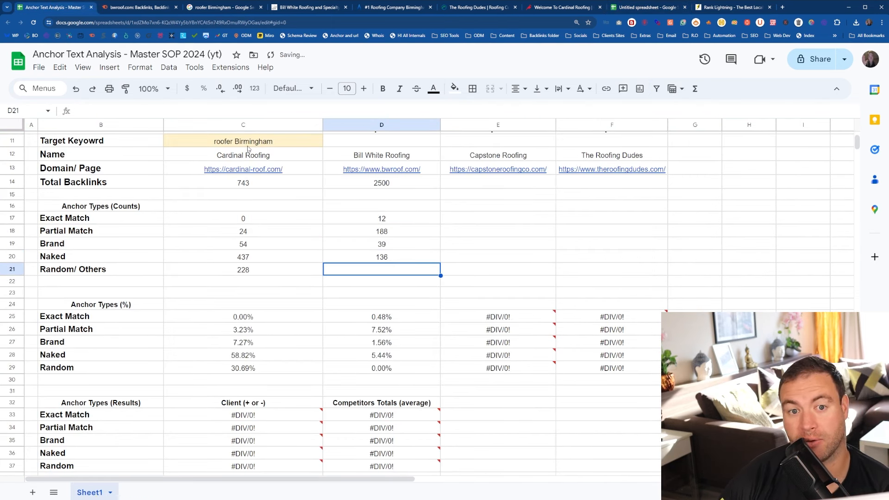
Back in the bwroof.com anchors spreadsheet, fill the <EmptyAnchor> cell A2 and the bwroof anchors in A17:A20 with light red.
{"action": "left_click", "coordinate": [651, 9]}
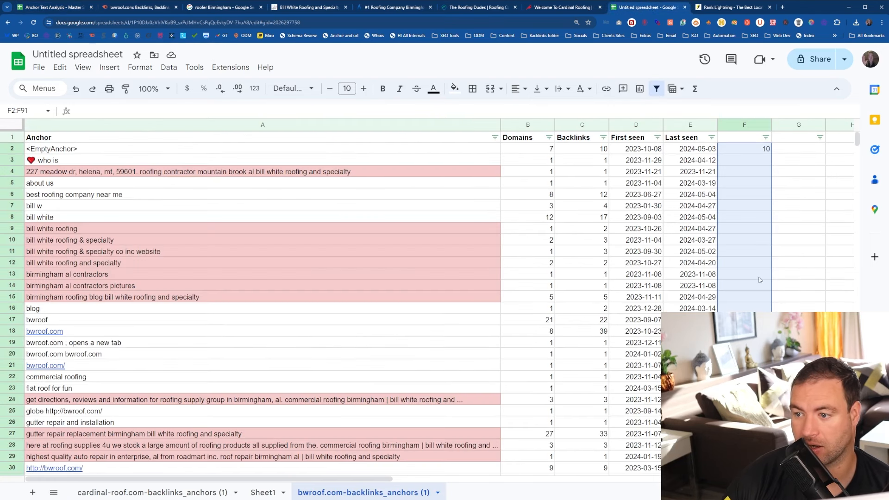
{"action": "left_click", "coordinate": [431, 148]}
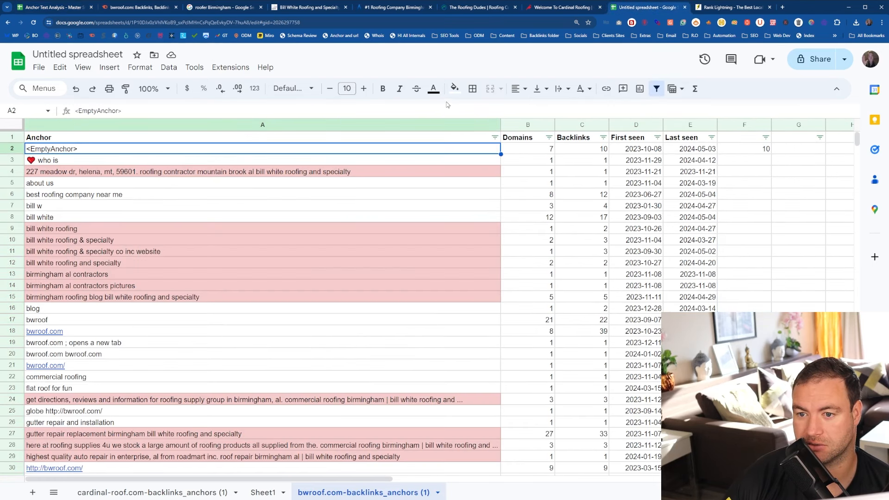
{"action": "left_click", "coordinate": [455, 88]}
{"action": "left_click", "coordinate": [470, 149]}
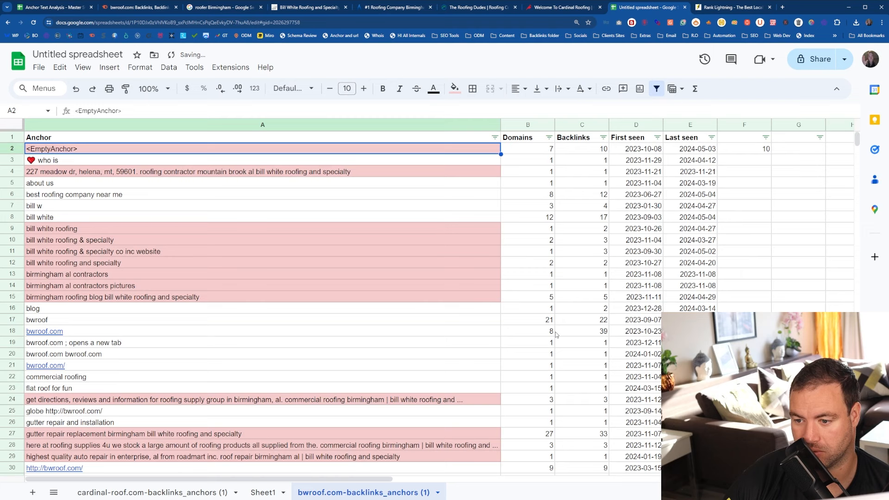
{"action": "left_click_drag", "start_coordinate": [449, 325], "coordinate": [449, 355]}
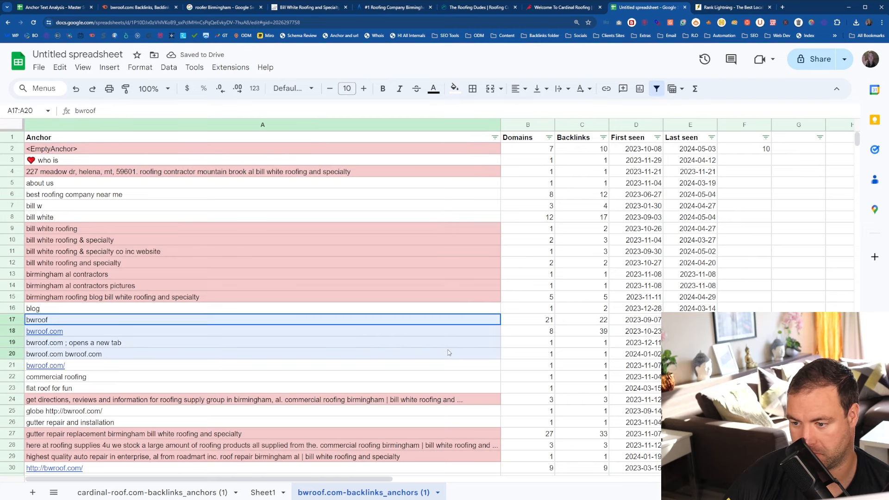
{"action": "left_click", "coordinate": [454, 88]}
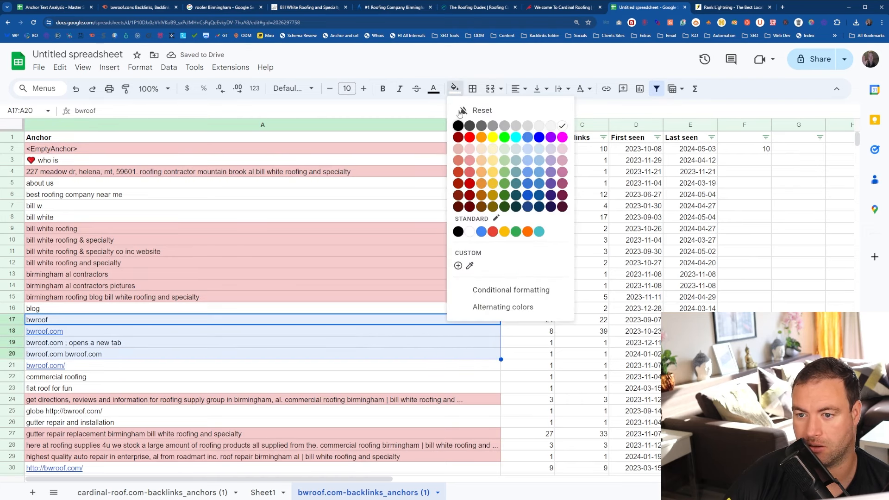
{"action": "left_click", "coordinate": [470, 149]}
Fill the bwroof.com URL anchors in A30:A37 with light red.
{"action": "scroll", "coordinate": [429, 306], "scroll_direction": "down", "scroll_amount": 6}
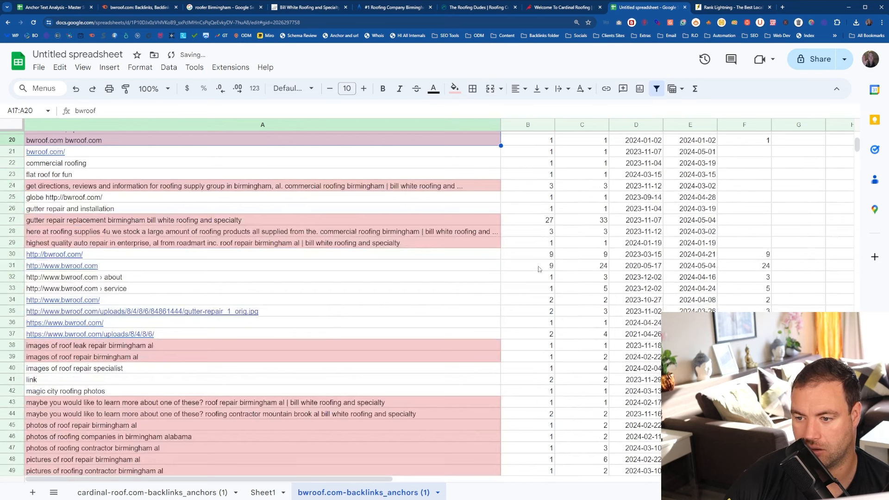
{"action": "left_click_drag", "start_coordinate": [473, 255], "coordinate": [463, 317]}
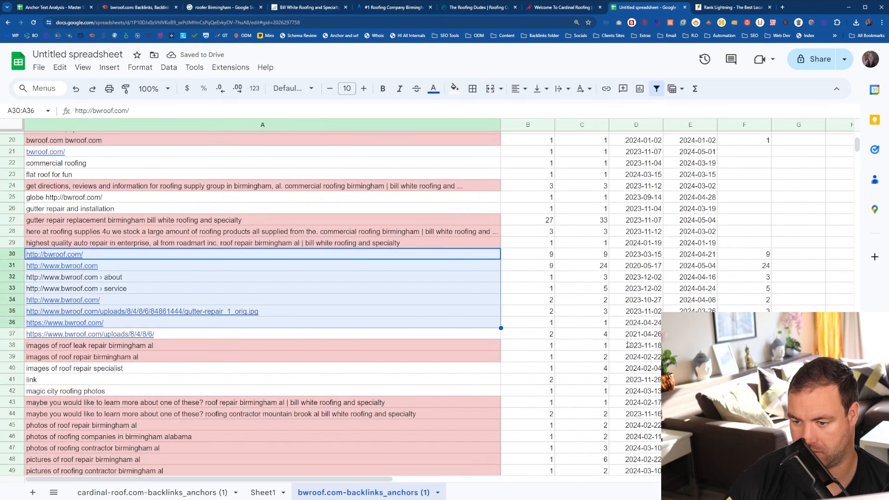
{"action": "left_click_drag", "start_coordinate": [440, 342], "coordinate": [404, 254]}
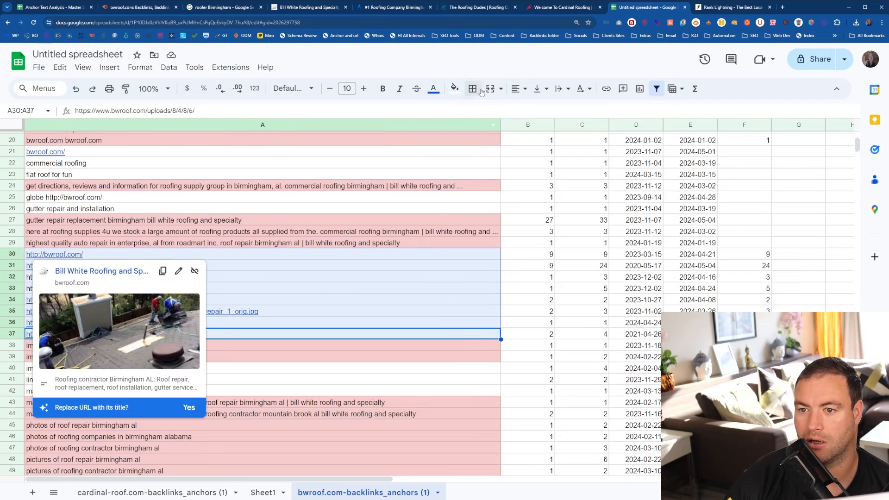
{"action": "left_click", "coordinate": [455, 89]}
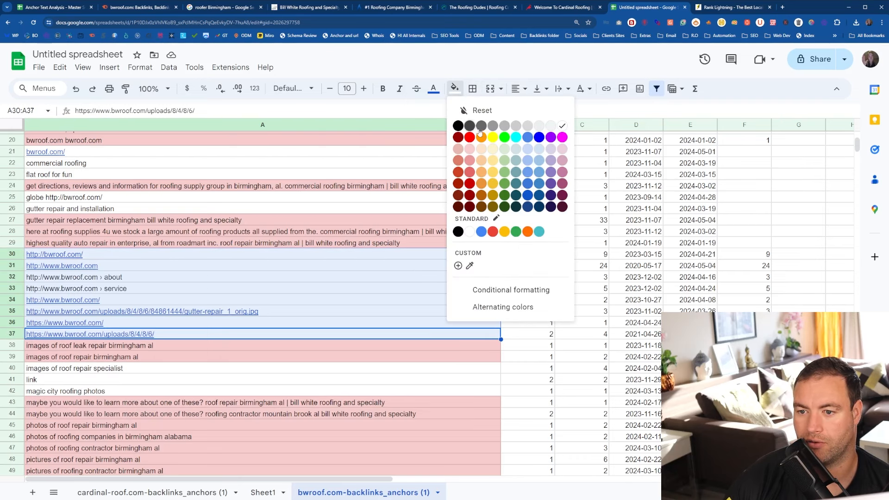
{"action": "left_click", "coordinate": [471, 157]}
Fill the missed bwroof.com/ anchor in A21 with light red.
{"action": "scroll", "coordinate": [239, 245], "scroll_direction": "down", "scroll_amount": 4}
{"action": "scroll", "coordinate": [238, 246], "scroll_direction": "up", "scroll_amount": 6}
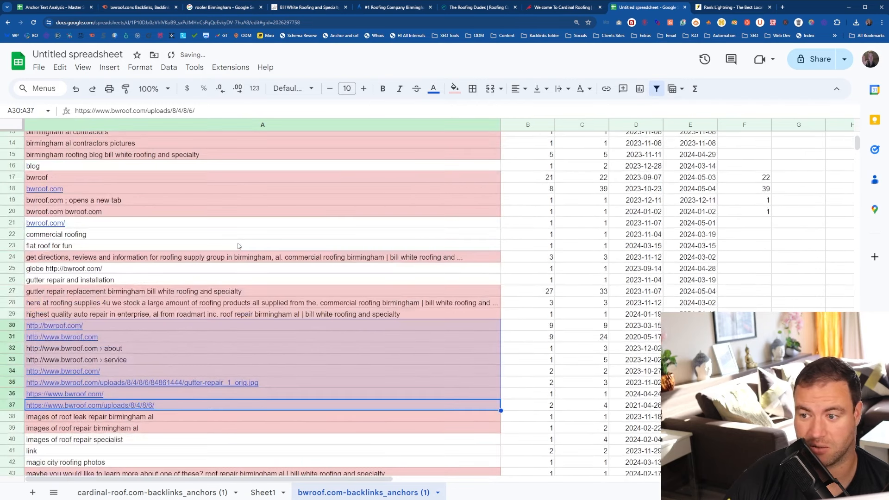
{"action": "left_click", "coordinate": [147, 216]}
{"action": "left_click", "coordinate": [185, 226]}
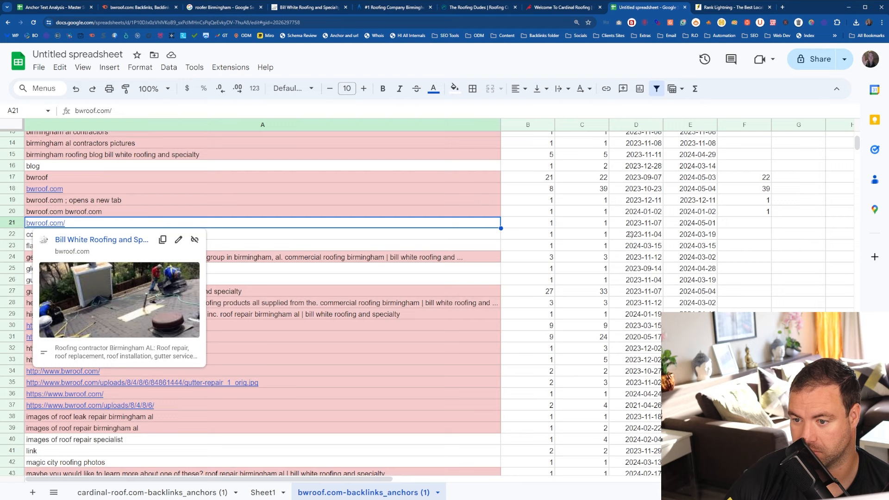
{"action": "left_click", "coordinate": [457, 91]}
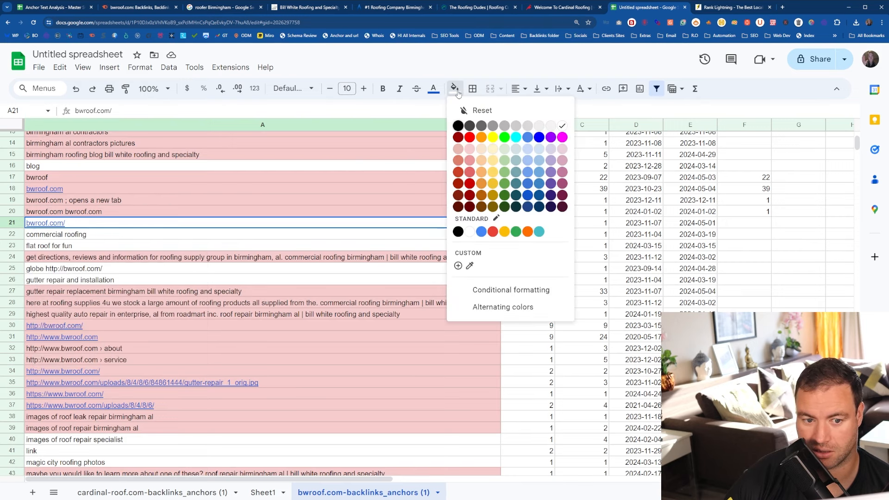
{"action": "left_click", "coordinate": [469, 151]}
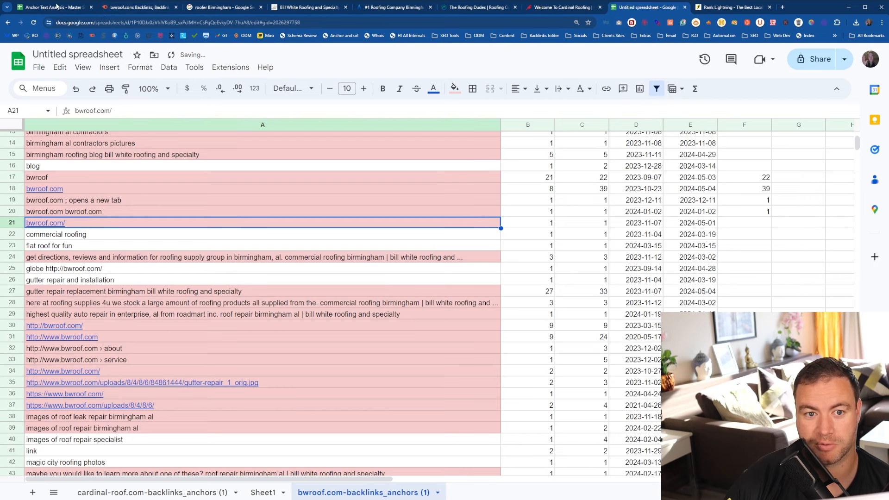
Set Bill White Roofing's Naked count to 137 in the Anchor Text Analysis sheet.
{"action": "key", "text": "ctrl+1"}
{"action": "double_click", "coordinate": [391, 260]}
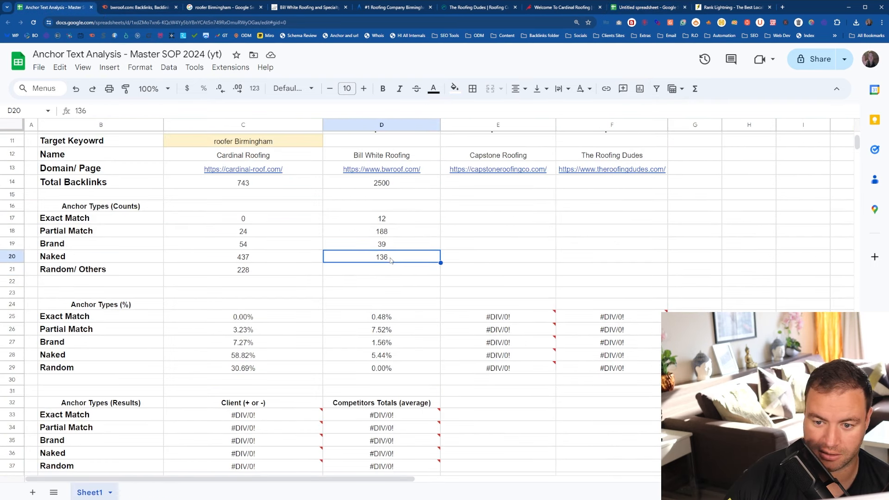
{"action": "key", "text": "BackSpace"}
{"action": "type", "text": "7"}
{"action": "key", "text": "Return"}
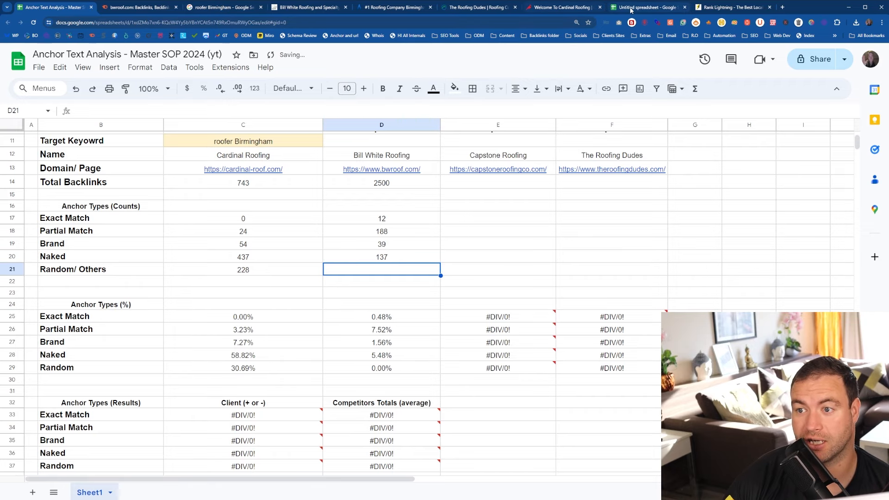
{"action": "left_click", "coordinate": [646, 7]}
{"action": "scroll", "coordinate": [279, 211], "scroll_direction": "down", "scroll_amount": 10}
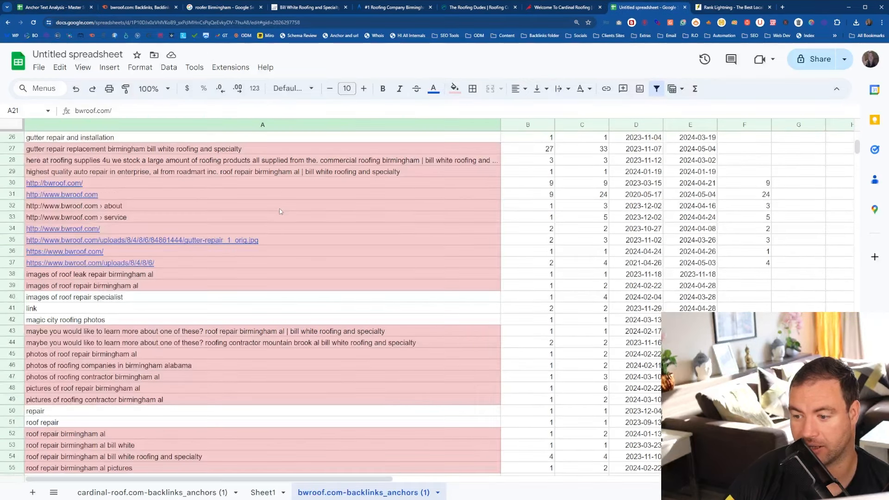
{"action": "scroll", "coordinate": [274, 230], "scroll_direction": "down", "scroll_amount": 6}
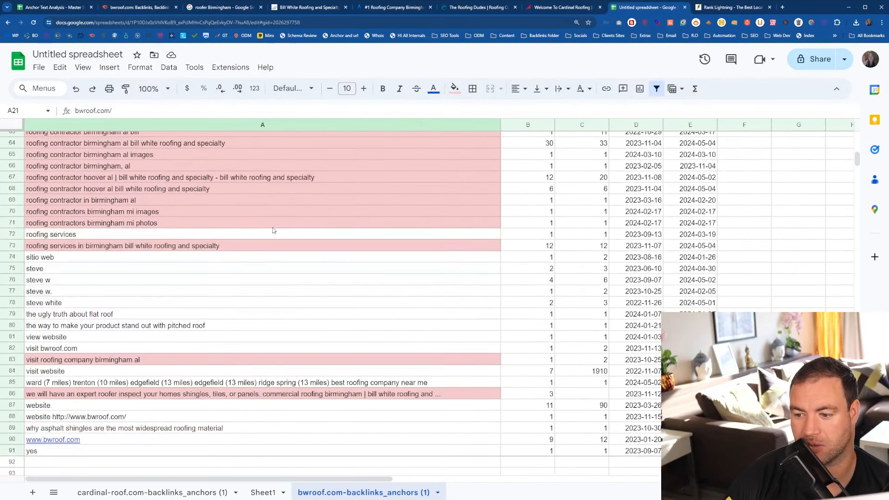
{"action": "scroll", "coordinate": [271, 234], "scroll_direction": "down", "scroll_amount": 4}
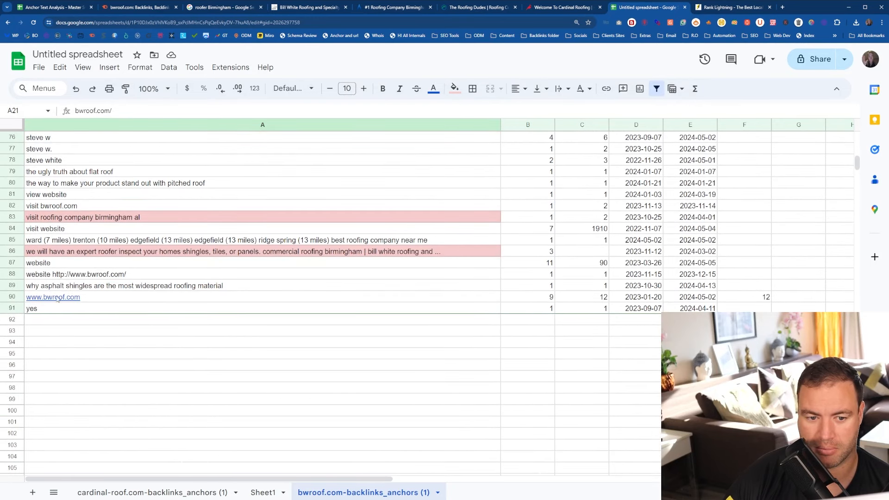
{"action": "left_click", "coordinate": [103, 299]}
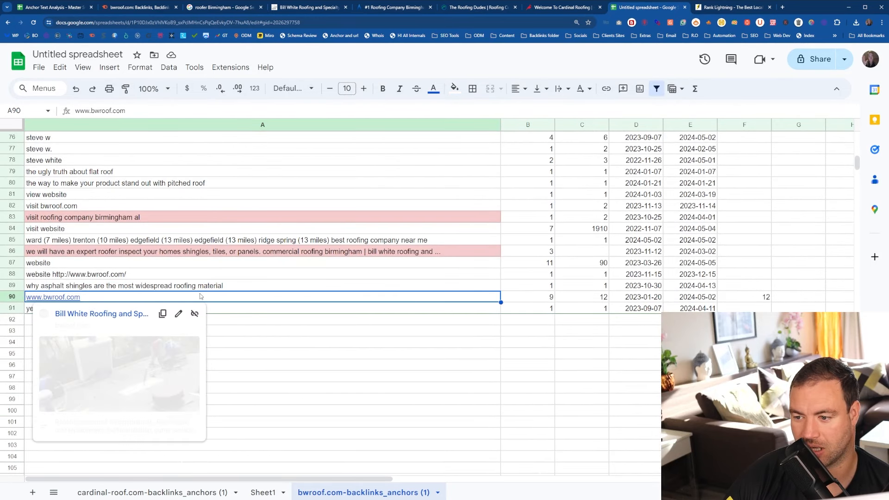
{"action": "left_click", "coordinate": [454, 88]}
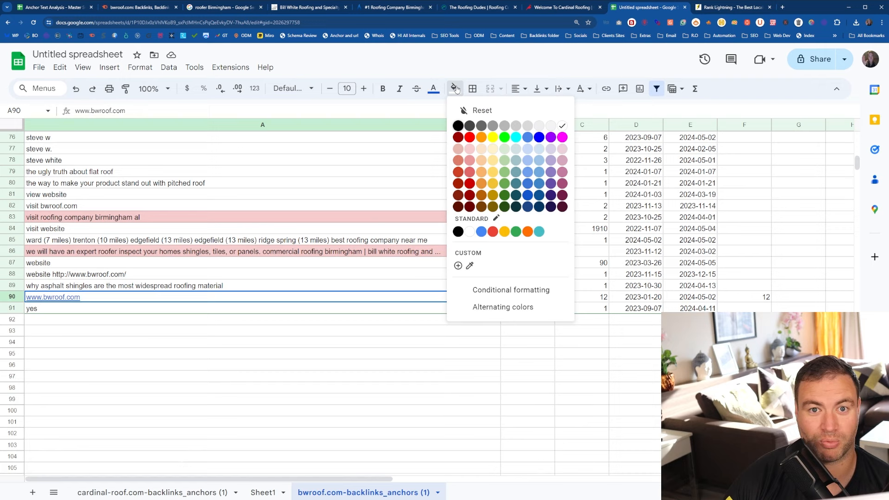
{"action": "left_click", "coordinate": [471, 149]}
{"action": "left_click", "coordinate": [298, 401]}
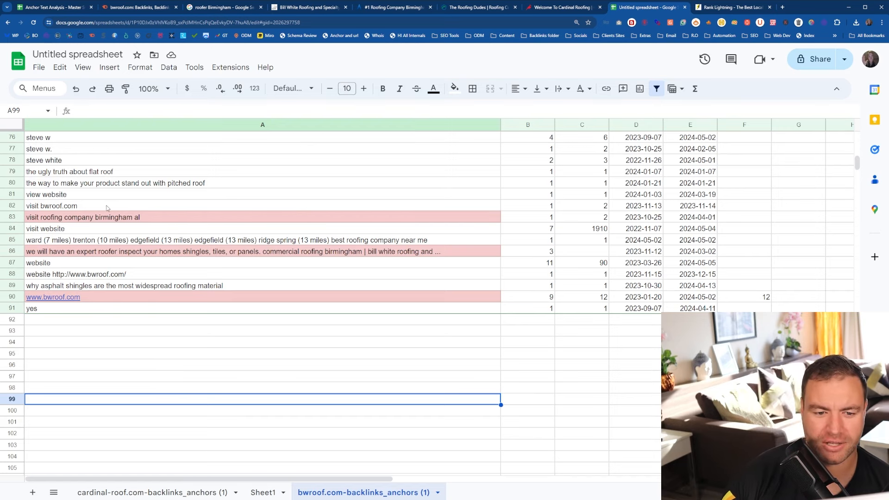
Clear the copied naked-anchor backlink counts from column F.
{"action": "left_click", "coordinate": [107, 208]}
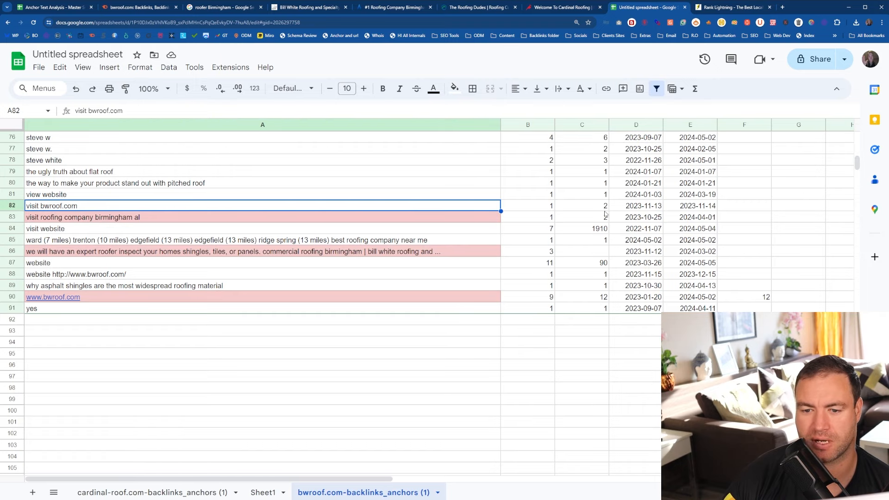
{"action": "scroll", "coordinate": [293, 269], "scroll_direction": "up", "scroll_amount": 20}
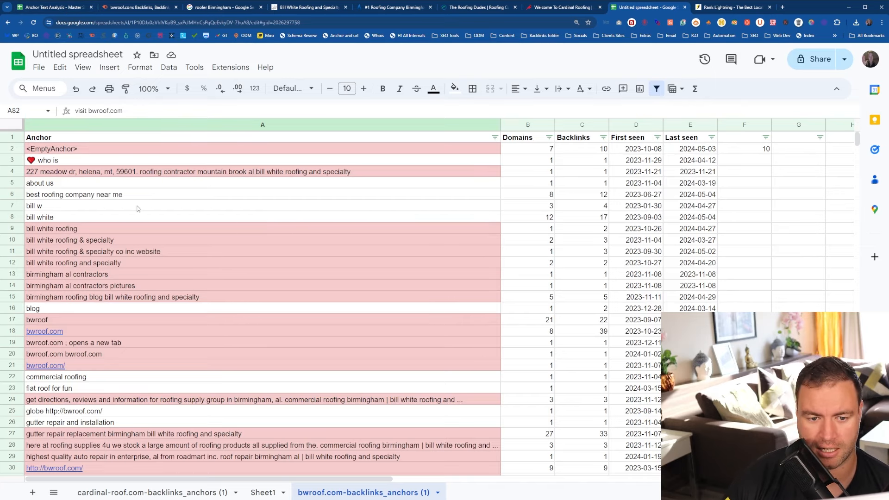
{"action": "left_click", "coordinate": [744, 125]}
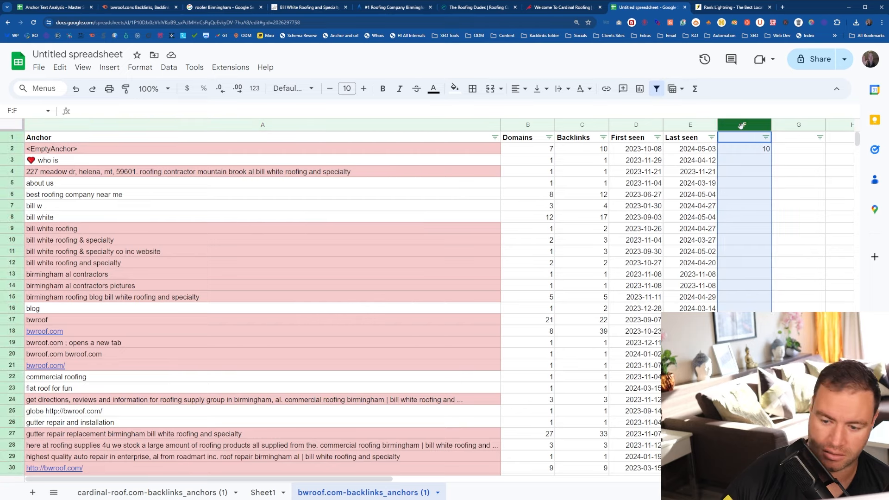
{"action": "key", "text": "Delete"}
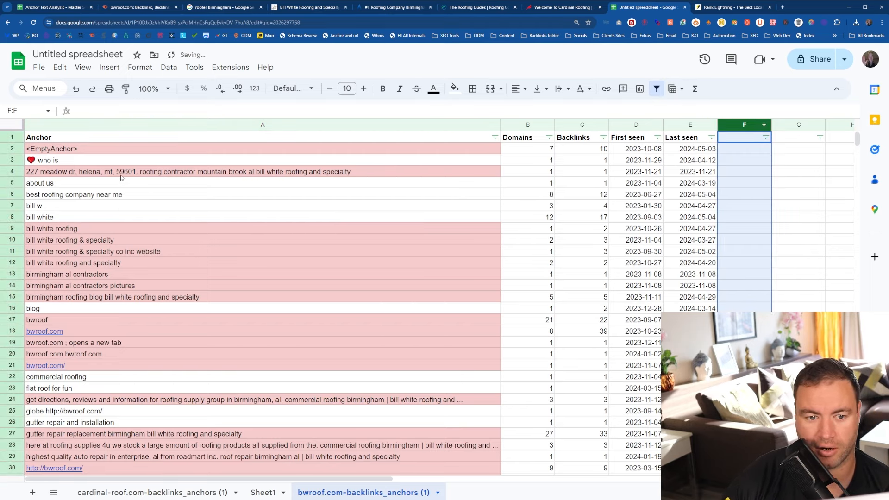
Copy the backlink counts of the two short brand-name anchors from C7:C8 into F7:F8.
{"action": "left_click", "coordinate": [99, 209]}
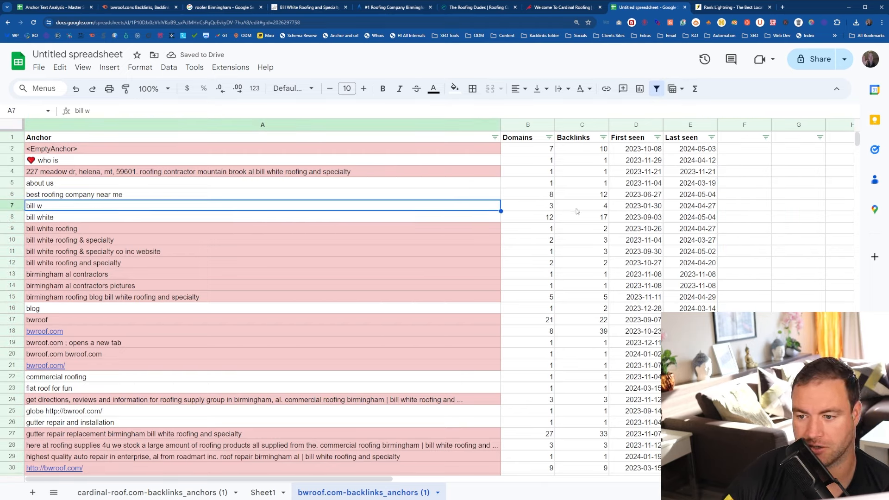
{"action": "left_click_drag", "start_coordinate": [577, 208], "coordinate": [577, 217]}
{"action": "key", "text": "ctrl+c"}
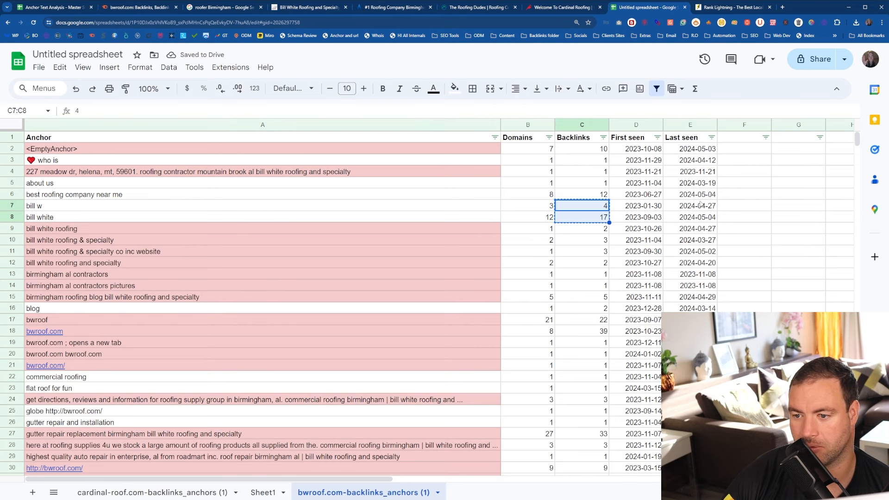
{"action": "left_click", "coordinate": [760, 210]}
{"action": "key", "text": "ctrl+v"}
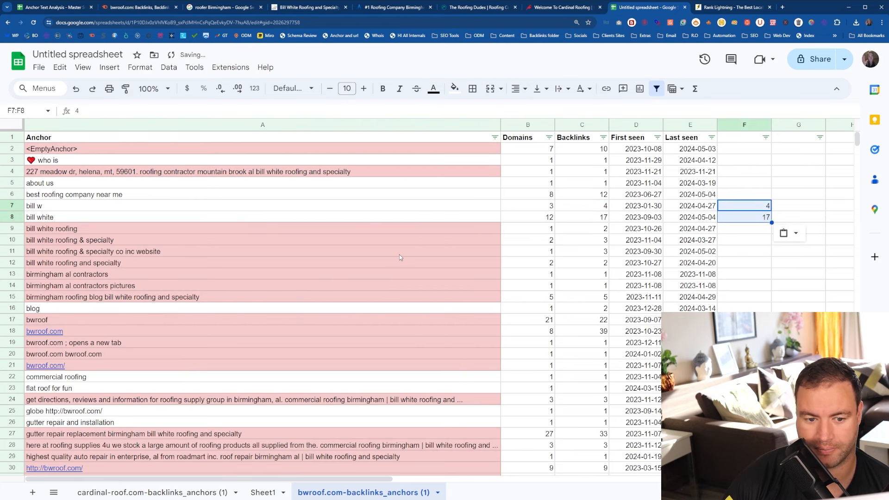
Scan the remaining unfilled anchors down to row 91 for further brand-name anchors.
{"action": "scroll", "coordinate": [400, 257], "scroll_direction": "down", "scroll_amount": 2}
{"action": "scroll", "coordinate": [91, 342], "scroll_direction": "down", "scroll_amount": 2}
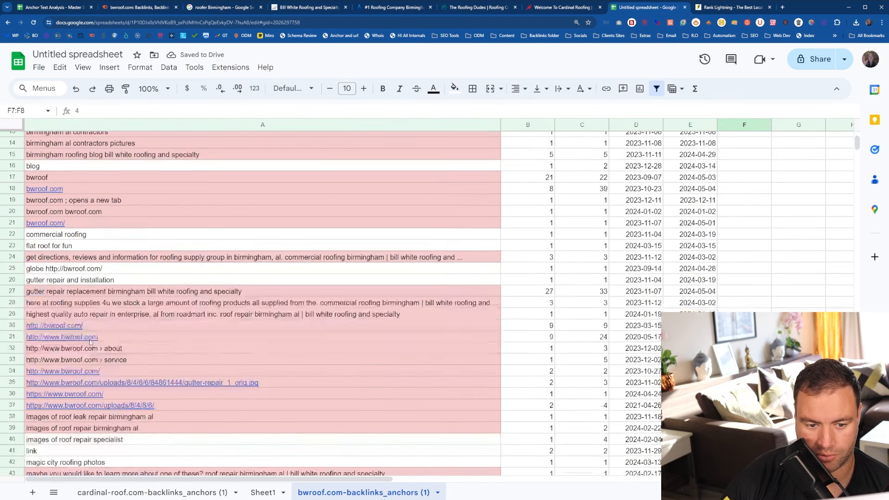
{"action": "scroll", "coordinate": [176, 281], "scroll_direction": "down", "scroll_amount": 4}
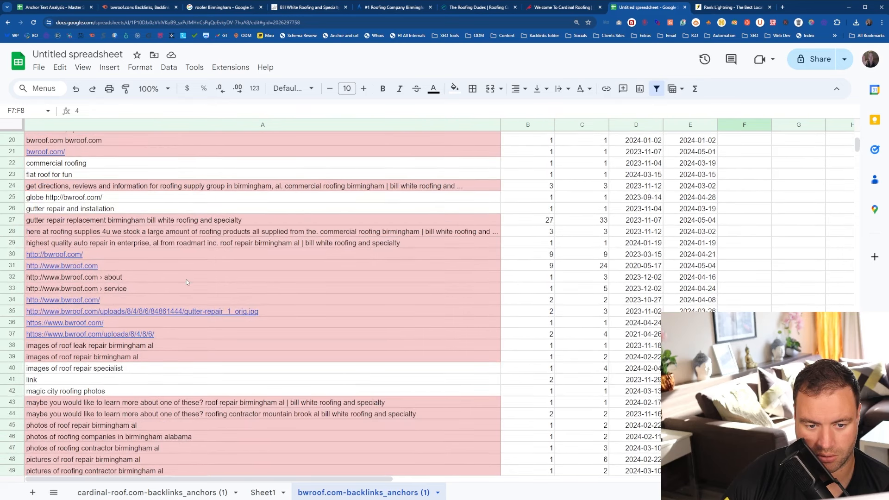
{"action": "scroll", "coordinate": [146, 337], "scroll_direction": "down", "scroll_amount": 2}
{"action": "scroll", "coordinate": [145, 337], "scroll_direction": "down", "scroll_amount": 4}
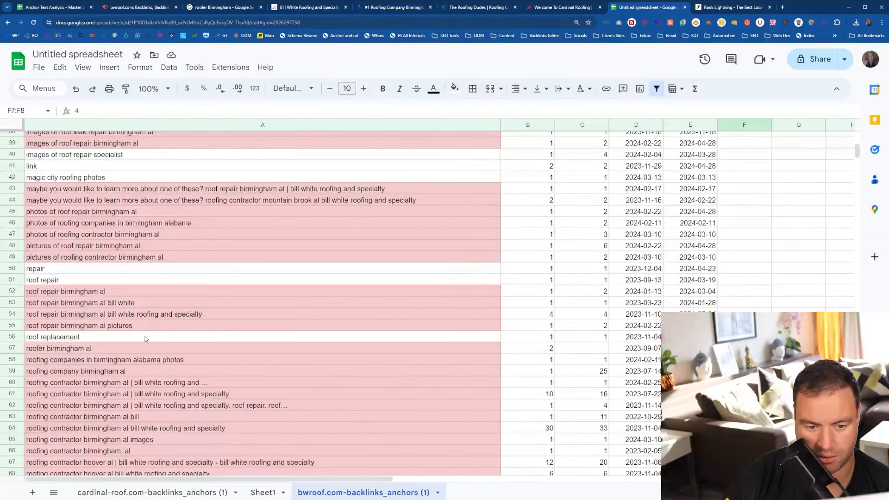
{"action": "scroll", "coordinate": [120, 278], "scroll_direction": "down", "scroll_amount": 4}
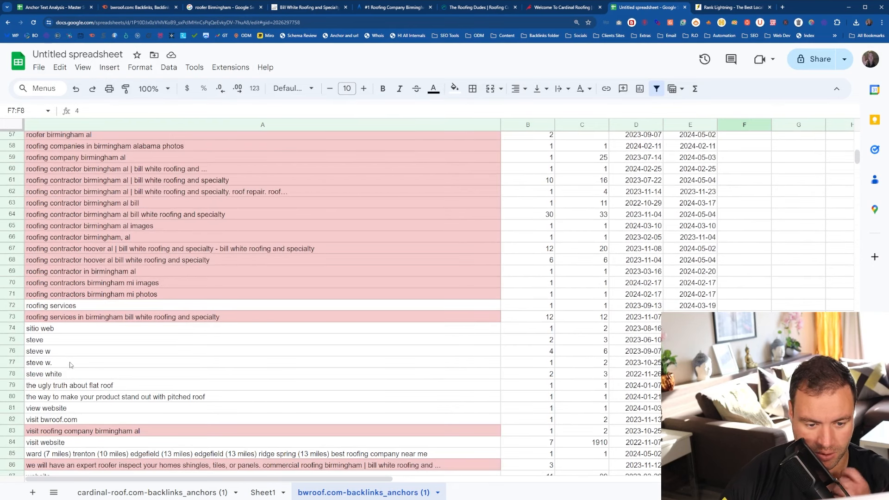
{"action": "scroll", "coordinate": [112, 364], "scroll_direction": "down", "scroll_amount": 2}
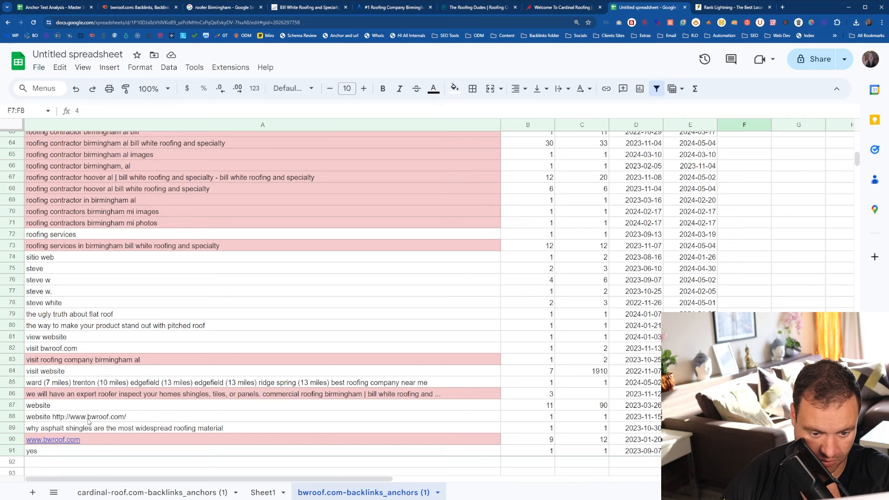
{"action": "scroll", "coordinate": [89, 422], "scroll_direction": "up", "scroll_amount": 20}
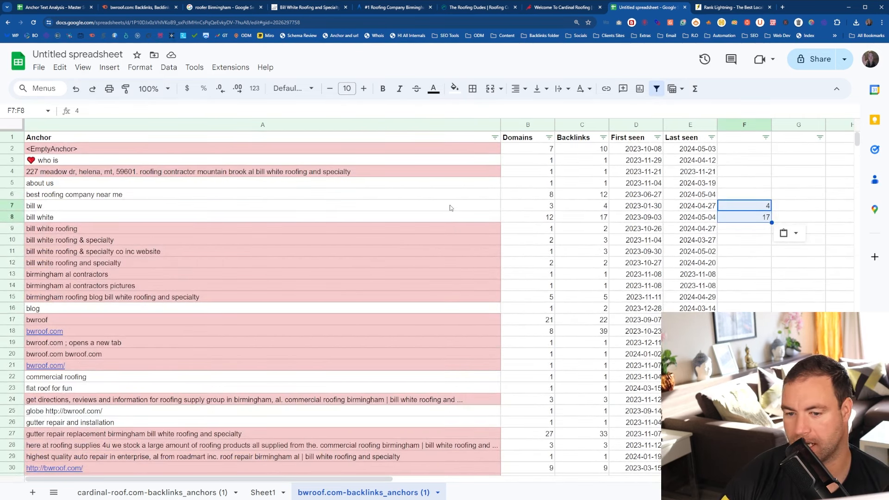
Fill the two short brand-name anchors in A7:A8 with light red.
{"action": "left_click_drag", "start_coordinate": [449, 208], "coordinate": [447, 218]}
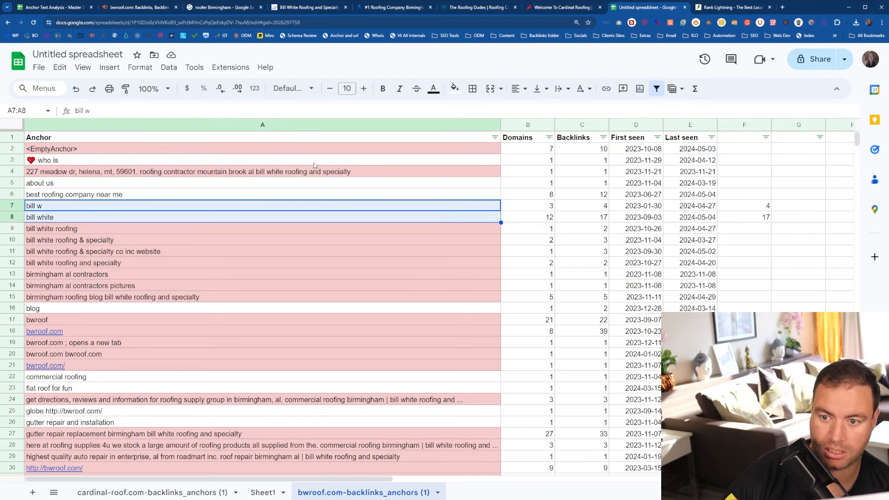
{"action": "left_click", "coordinate": [455, 87]}
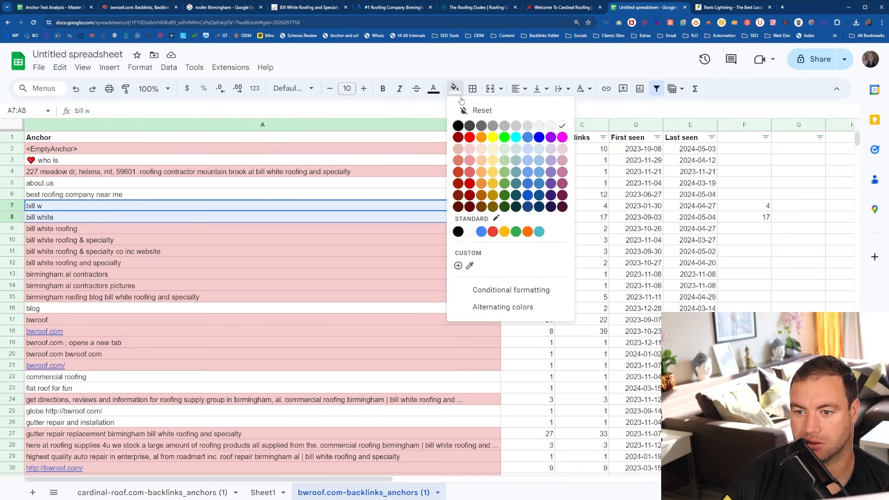
{"action": "left_click", "coordinate": [470, 153]}
Set Bill White Roofing's Brand count to 50 in the Anchor Text Analysis sheet.
{"action": "left_click", "coordinate": [74, 6]}
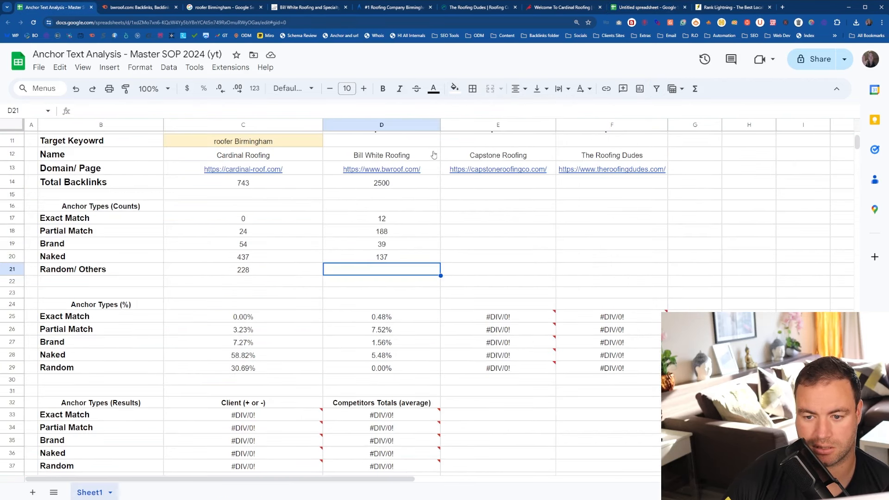
{"action": "left_click", "coordinate": [363, 246]}
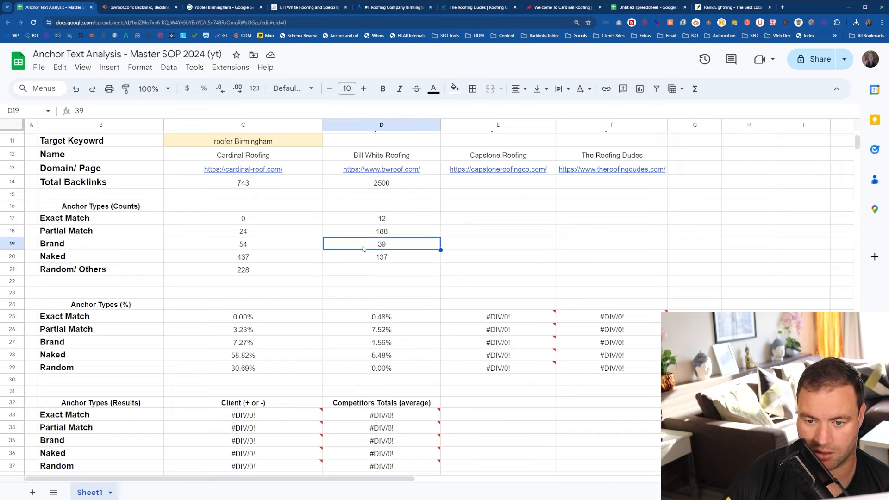
{"action": "type", "text": "50"}
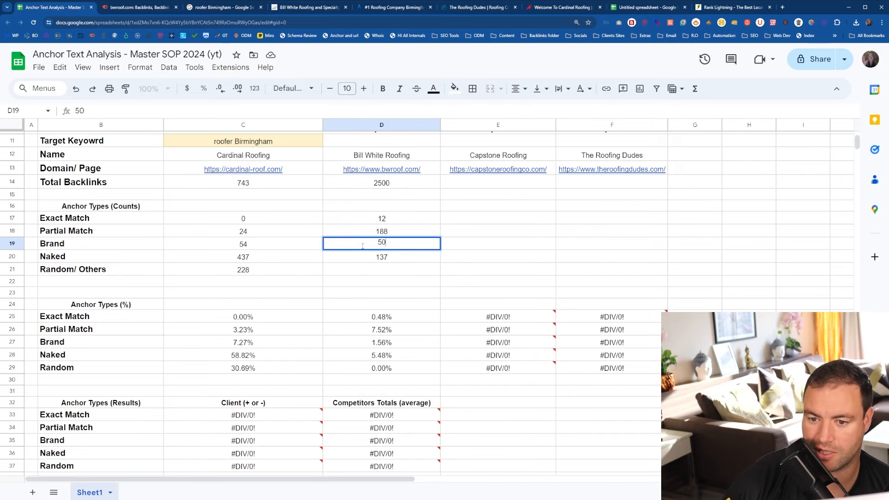
{"action": "key", "text": "Return"}
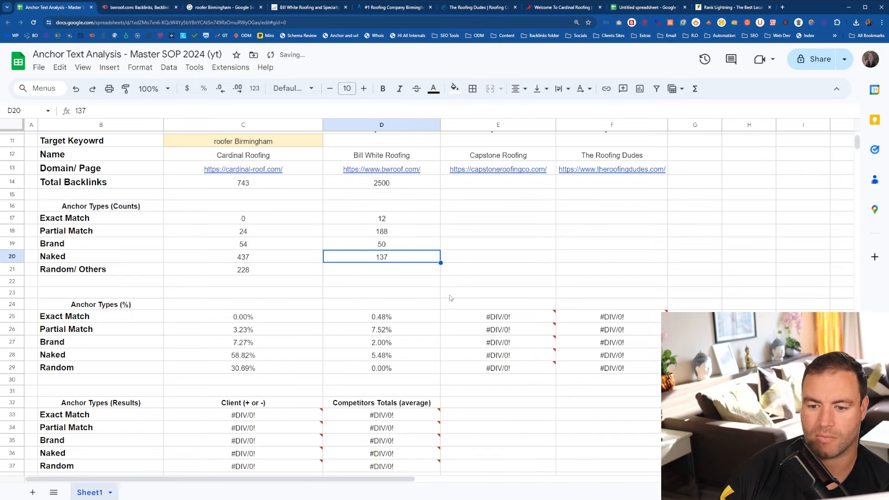
{"action": "left_click", "coordinate": [391, 294]}
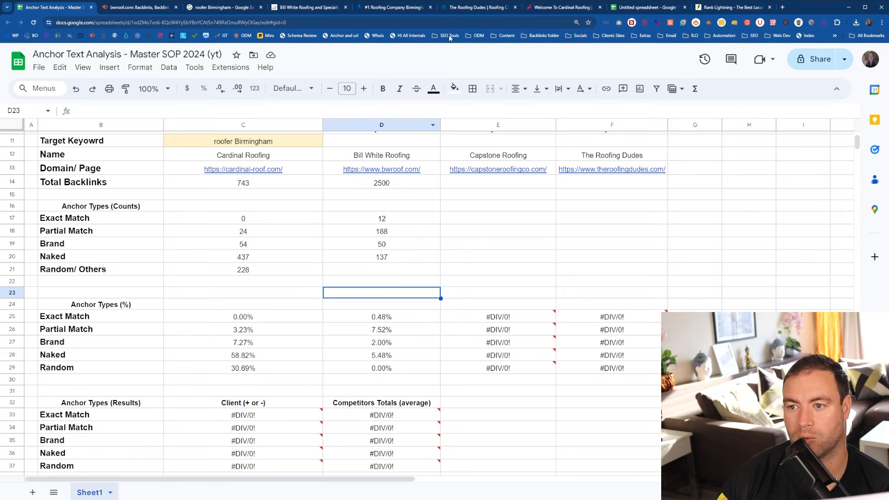
Back in the bwroof.com anchors spreadsheet, clear the copied brand-anchor backlink counts from column F.
{"action": "left_click", "coordinate": [648, 7]}
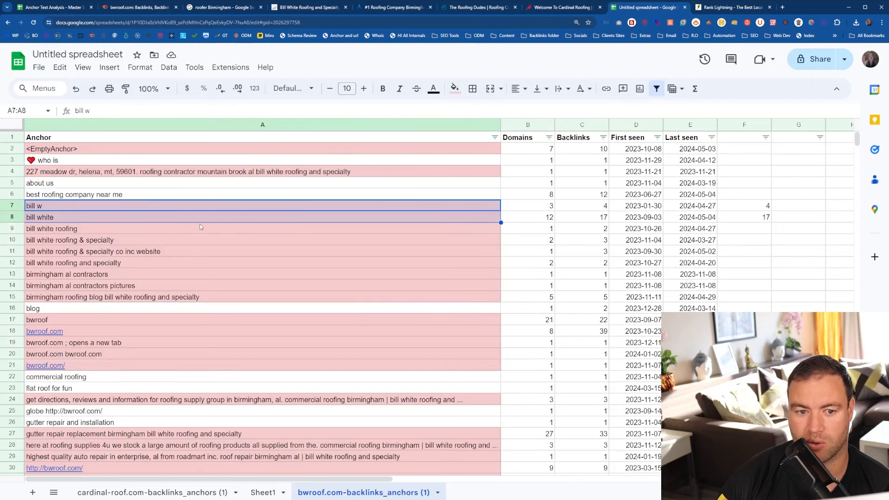
{"action": "left_click", "coordinate": [508, 208]}
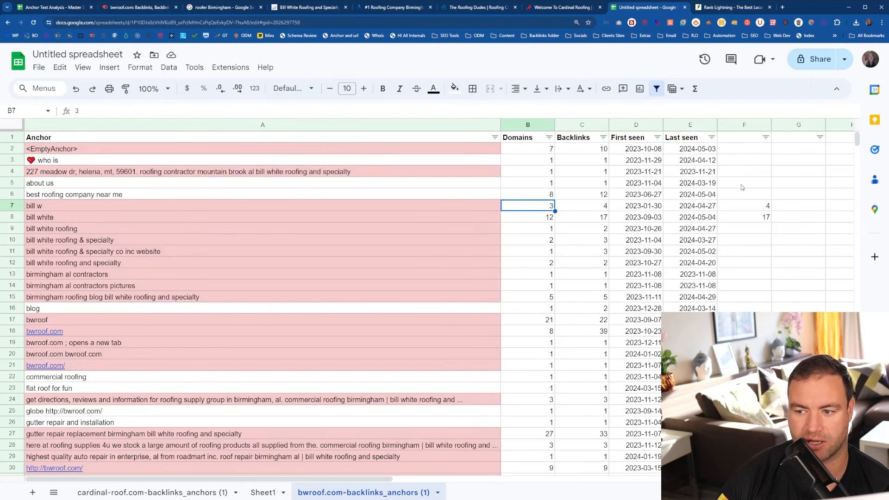
{"action": "left_click_drag", "start_coordinate": [748, 172], "coordinate": [740, 231]}
{"action": "left_click", "coordinate": [749, 123]}
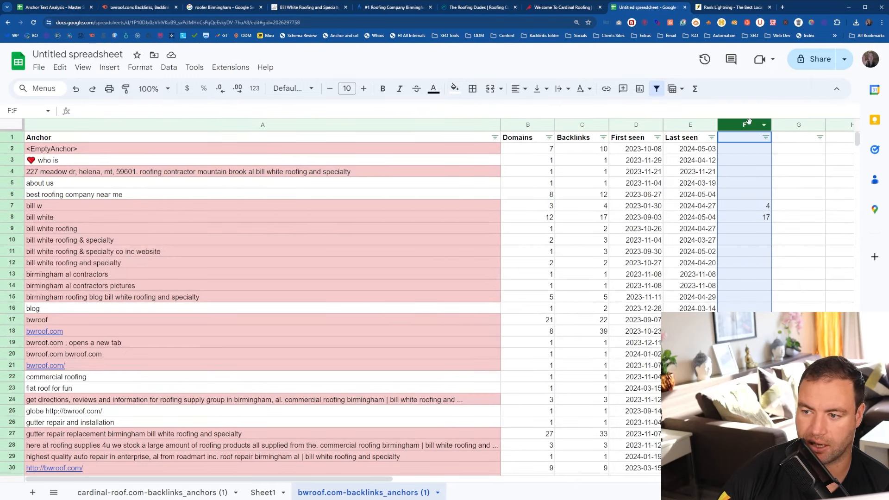
{"action": "key", "text": "Delete"}
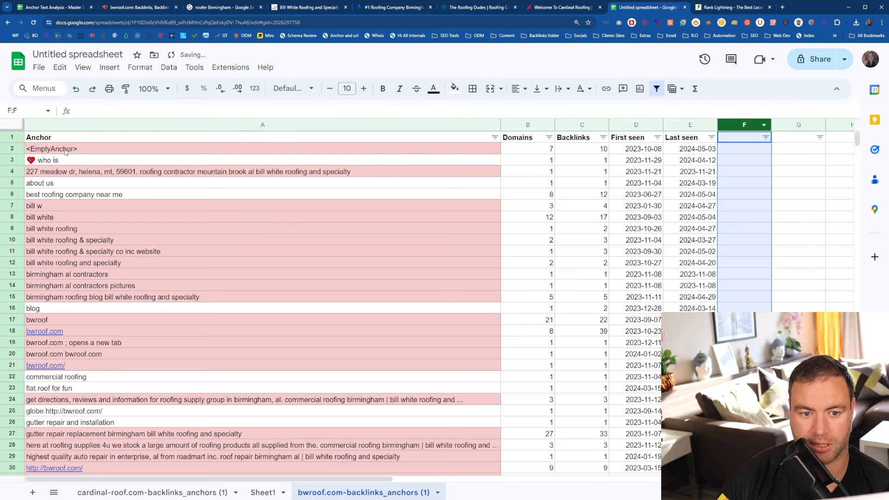
Review the anchors still without fill down to row 91 as candidates for the Random/Others type.
{"action": "scroll", "coordinate": [101, 319], "scroll_direction": "down", "scroll_amount": 2}
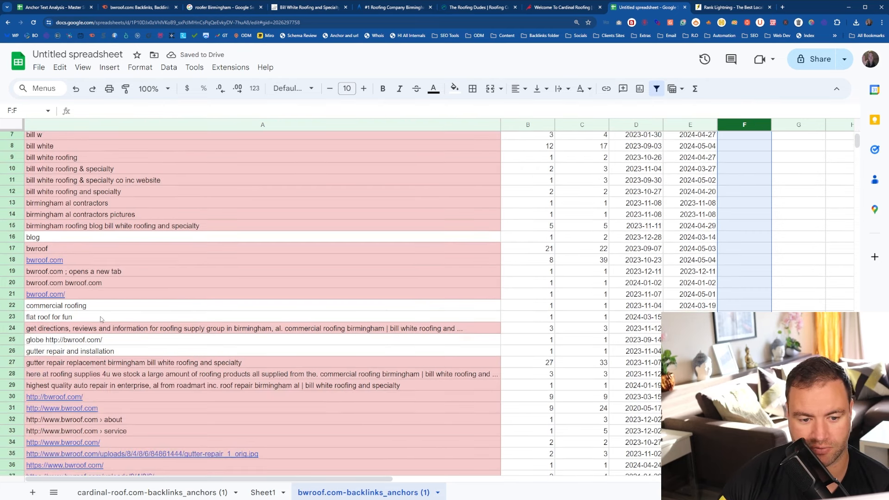
{"action": "scroll", "coordinate": [86, 311], "scroll_direction": "down", "scroll_amount": 2}
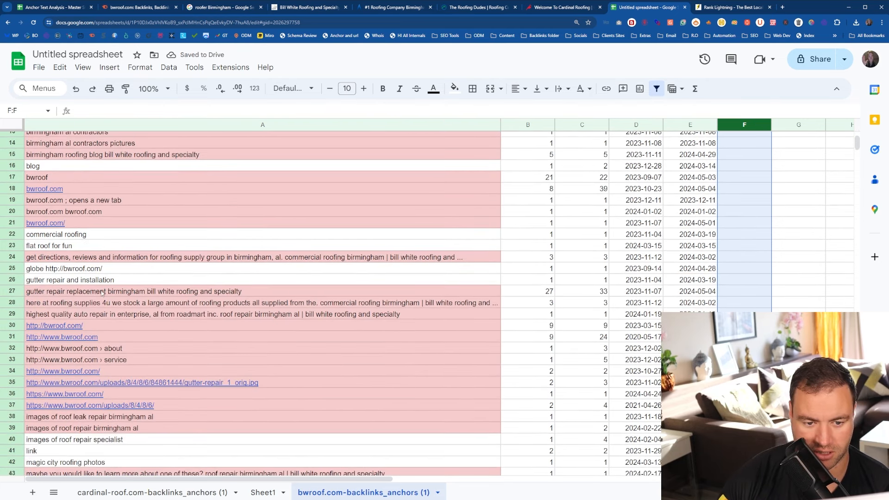
{"action": "scroll", "coordinate": [102, 294], "scroll_direction": "down", "scroll_amount": 10}
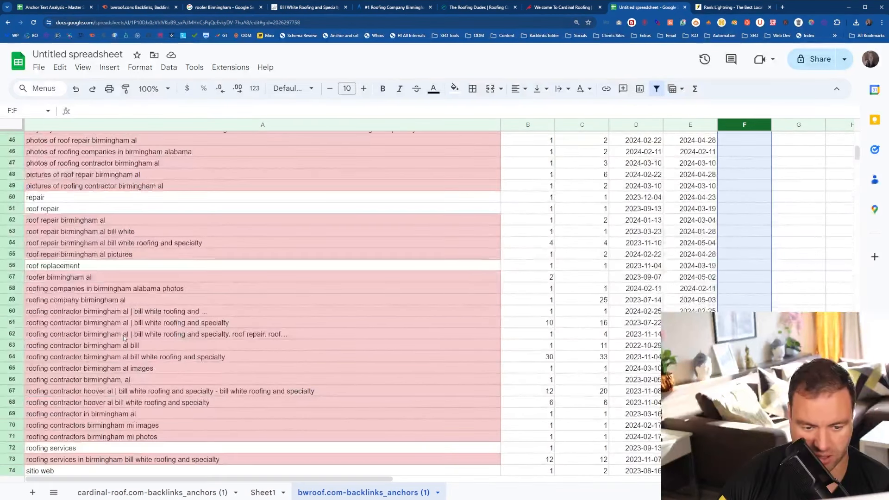
{"action": "scroll", "coordinate": [125, 338], "scroll_direction": "down", "scroll_amount": 8}
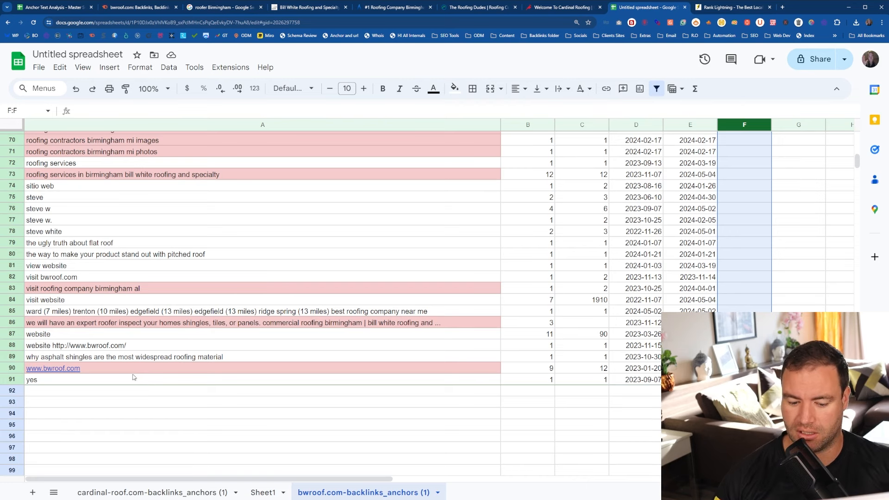
{"action": "scroll", "coordinate": [481, 392], "scroll_direction": "up", "scroll_amount": 15}
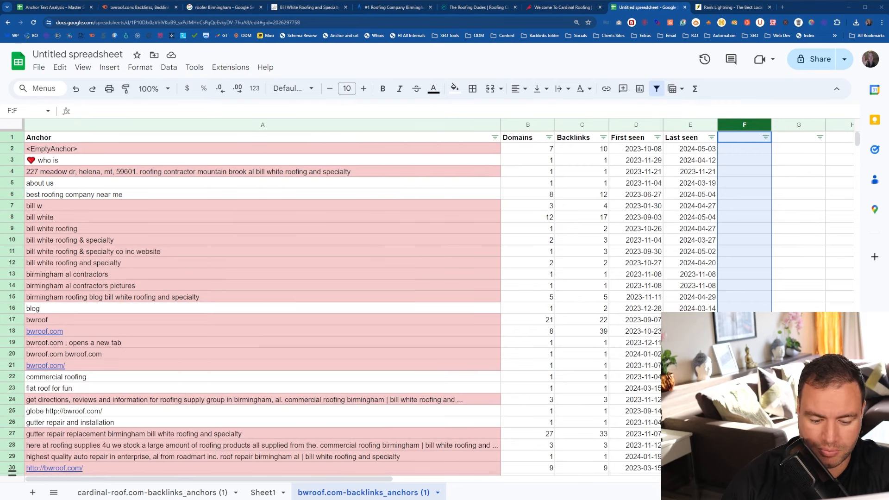
Compare Bill White Roofing's recorded anchor counts with the unfilled anchors in the bwroof.com spreadsheet, checking the backlinks of "visit website".
{"action": "left_click", "coordinate": [61, 8]}
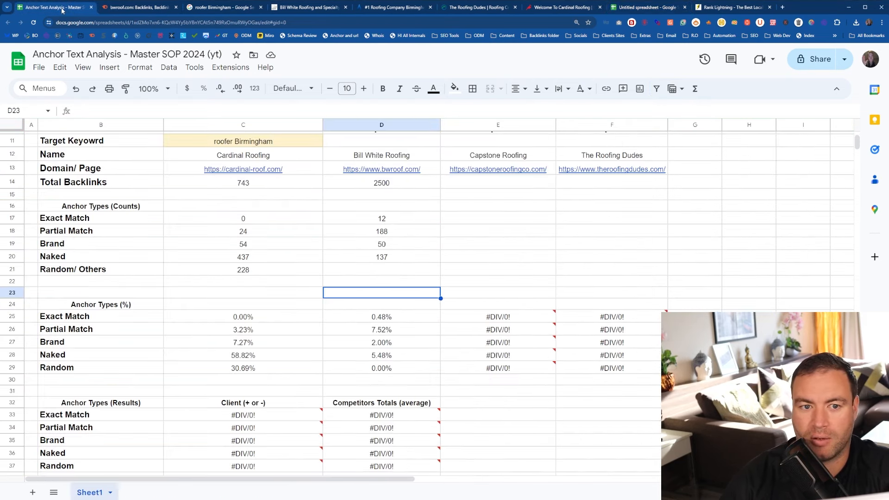
{"action": "left_click", "coordinate": [389, 269]}
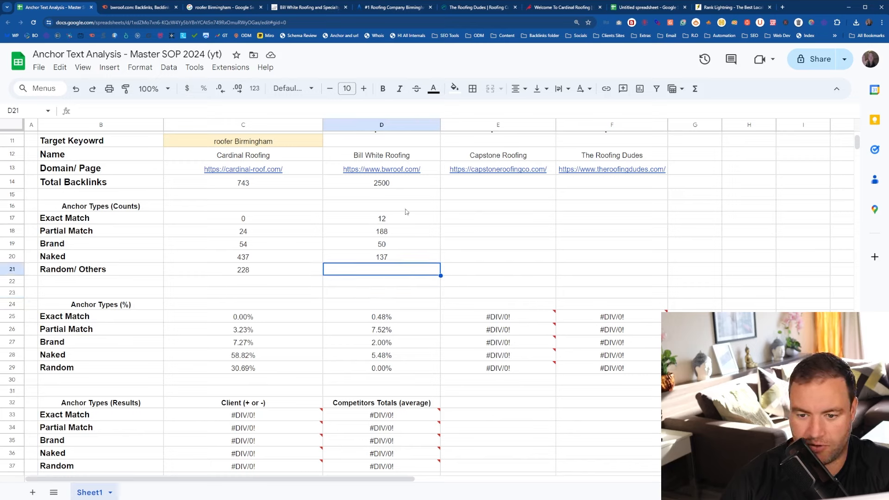
{"action": "left_click_drag", "start_coordinate": [405, 209], "coordinate": [401, 266]}
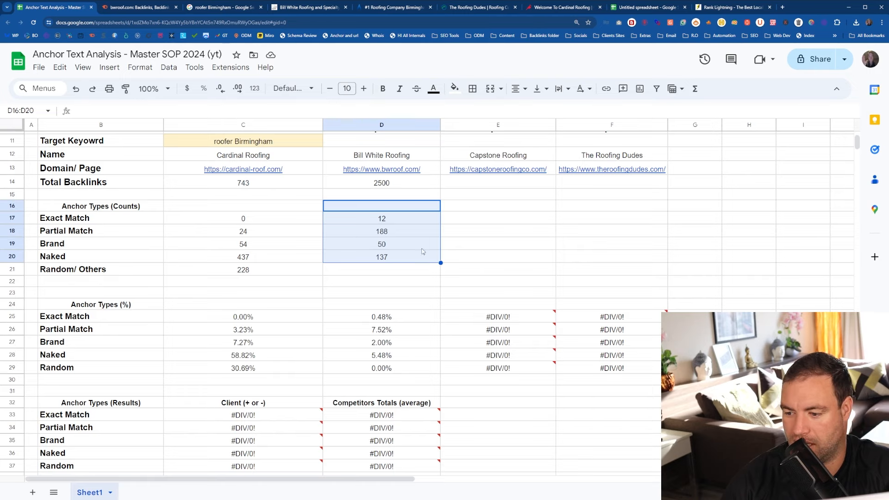
{"action": "left_click", "coordinate": [634, 8]}
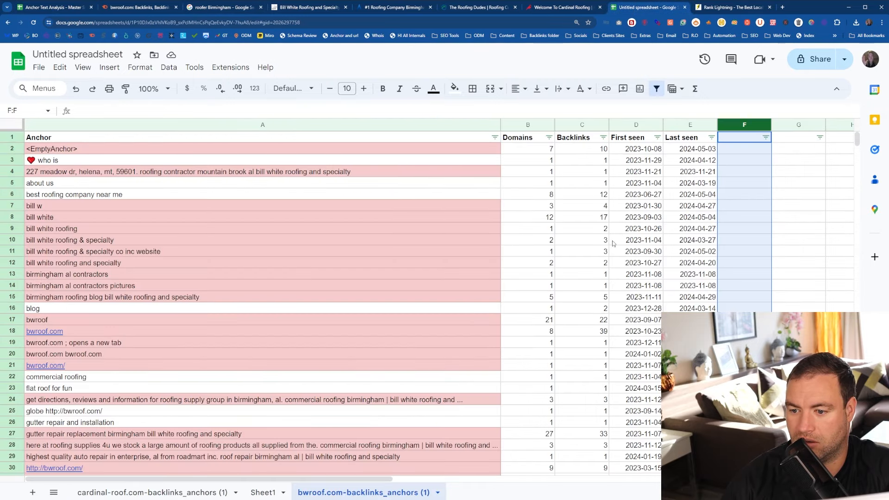
{"action": "scroll", "coordinate": [612, 243], "scroll_direction": "down", "scroll_amount": 15}
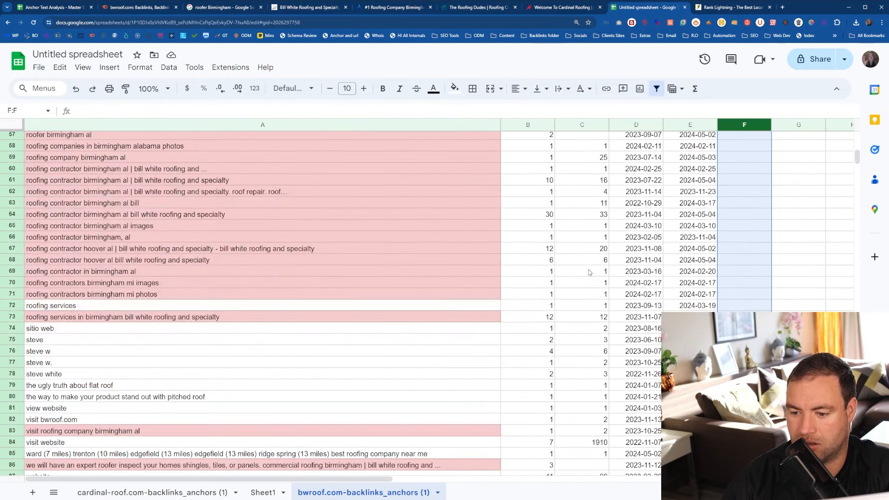
{"action": "scroll", "coordinate": [590, 272], "scroll_direction": "down", "scroll_amount": 2}
{"action": "left_click", "coordinate": [593, 372]}
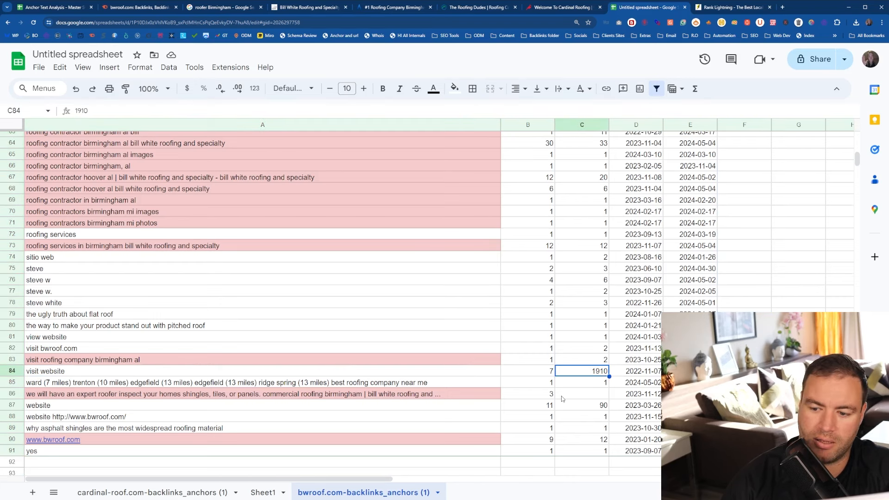
{"action": "scroll", "coordinate": [563, 399], "scroll_direction": "up", "scroll_amount": 16}
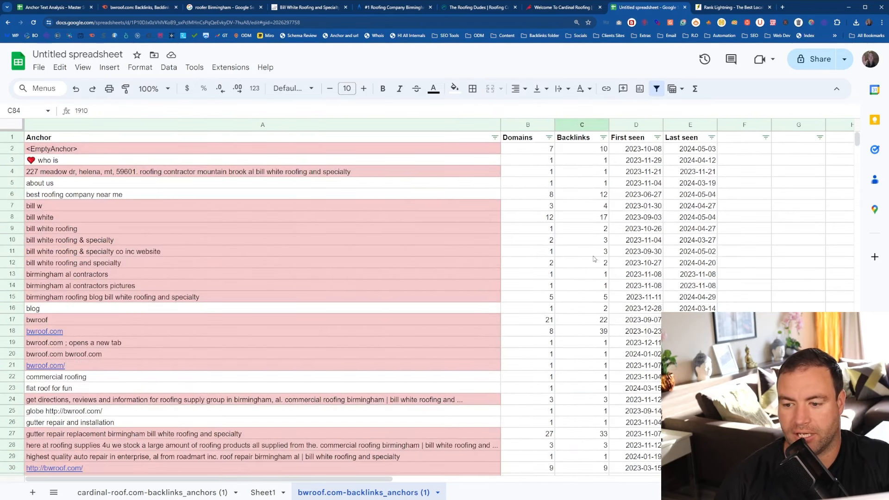
In the Anchor Text Analysis sheet, set Bill White Roofing's Random/Others count to 2113.
{"action": "left_click", "coordinate": [63, 6]}
{"action": "left_click", "coordinate": [383, 275]}
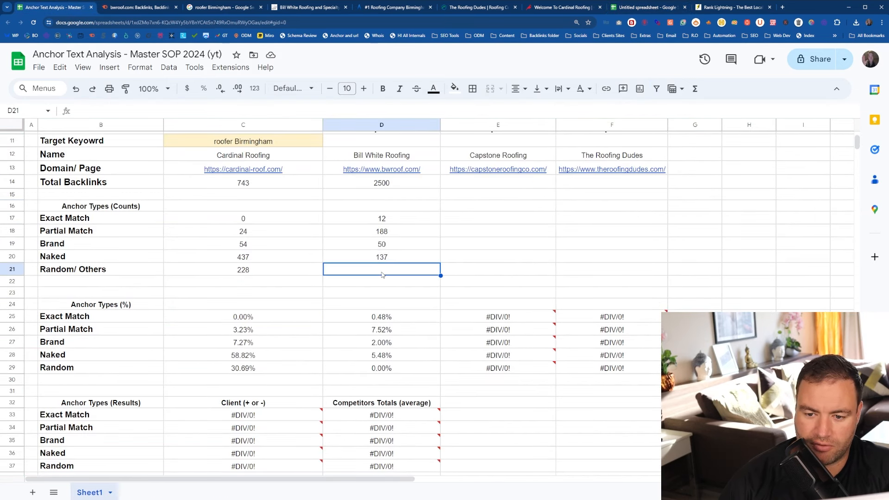
{"action": "left_click_drag", "start_coordinate": [385, 217], "coordinate": [387, 257]}
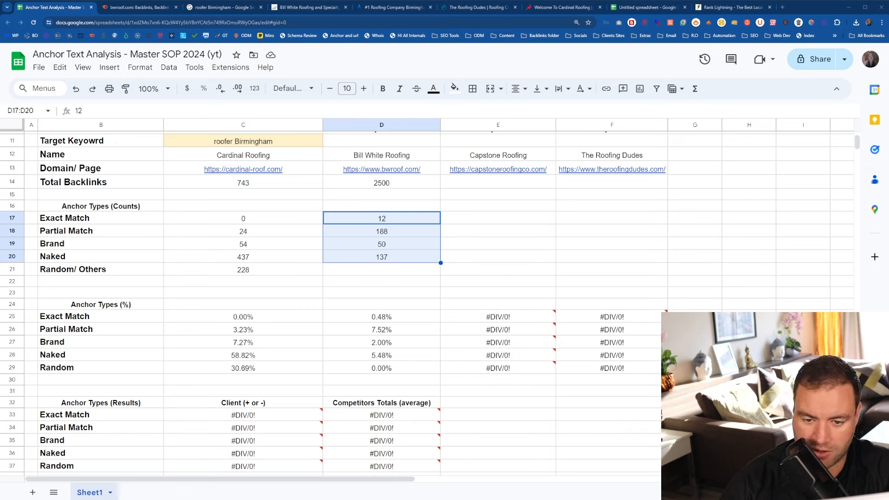
{"action": "left_click", "coordinate": [375, 270]}
{"action": "type", "text": "2"}
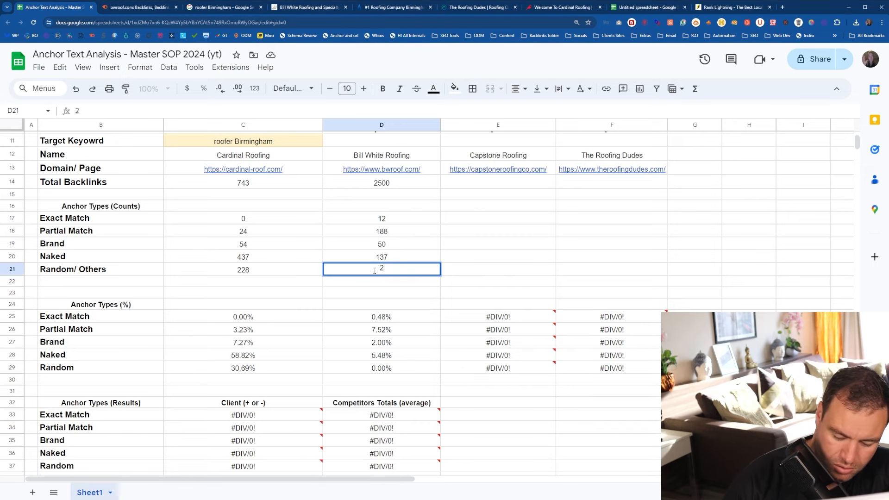
{"action": "type", "text": "113"}
{"action": "key", "text": "Return"}
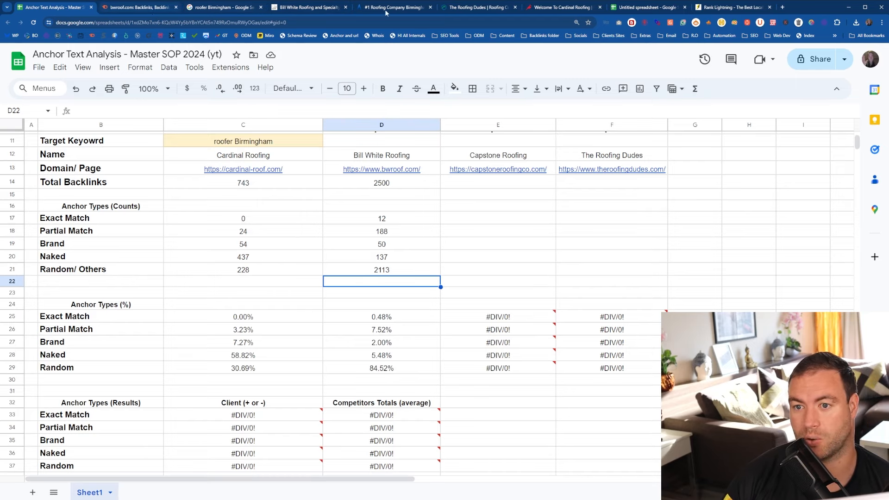
{"action": "left_click", "coordinate": [485, 172]}
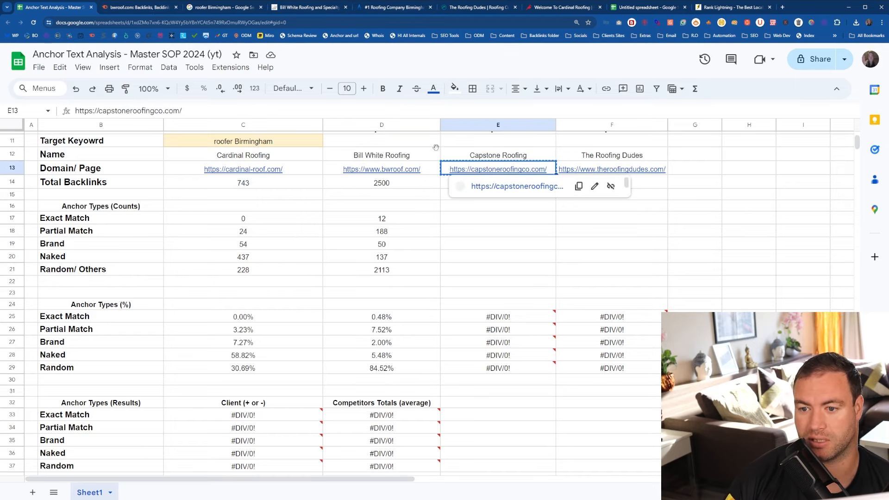
{"action": "left_click", "coordinate": [121, 8]}
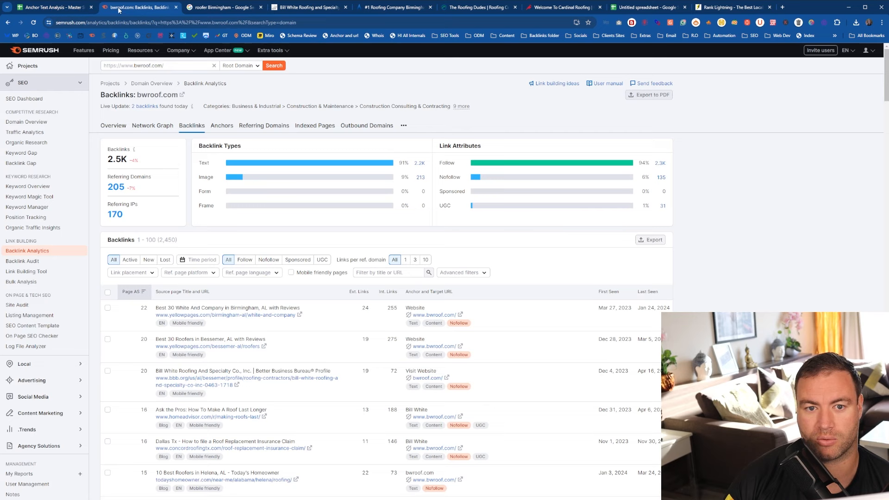
{"action": "triple_click", "coordinate": [162, 66]}
{"action": "type", "text": "https://capstoneroofingco.com/"}
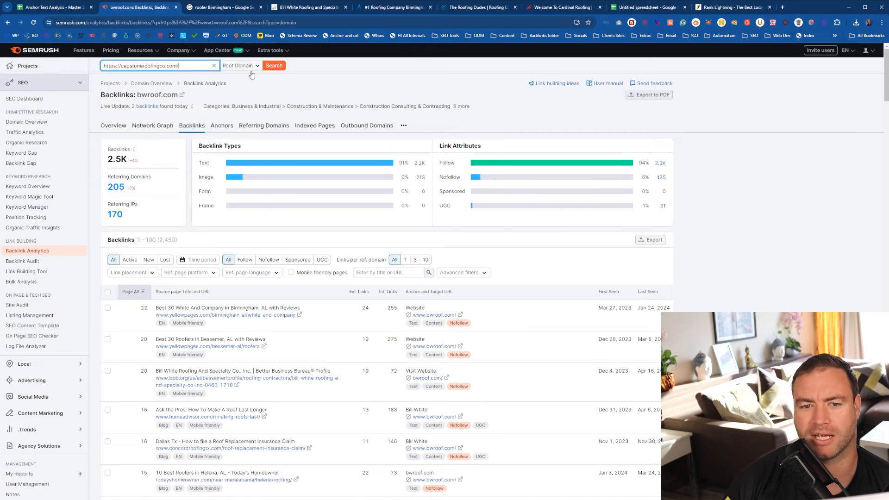
{"action": "left_click", "coordinate": [275, 65]}
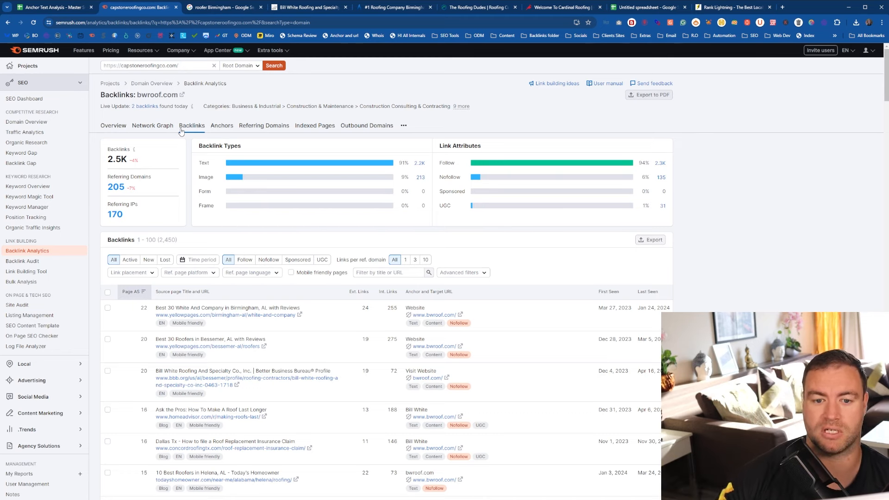
{"action": "left_click", "coordinate": [276, 66]}
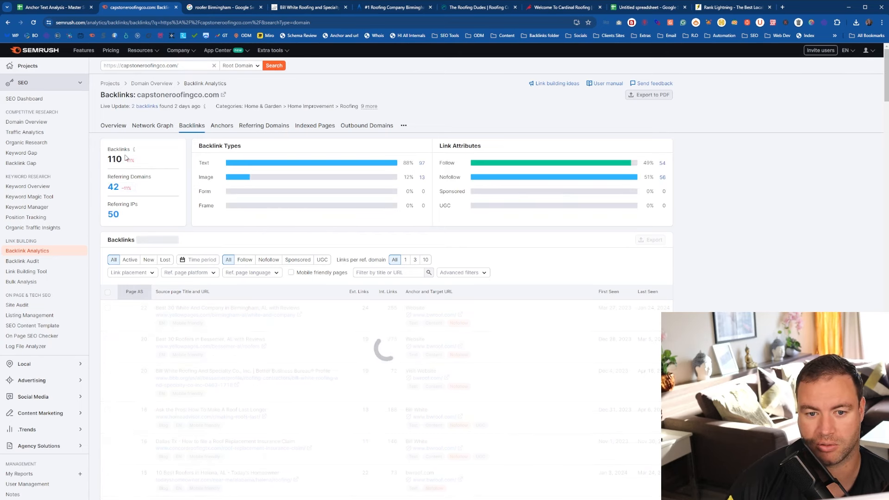
Check Capstone Roofing's backlink total in Semrush and record 110 as its Total Backlinks in the Anchor Text Analysis sheet.
{"action": "left_click", "coordinate": [68, 8]}
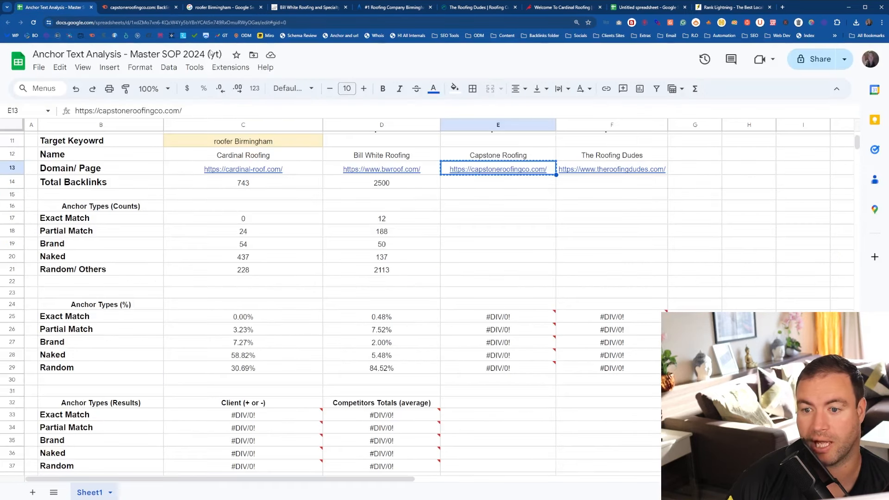
{"action": "left_click", "coordinate": [490, 184]}
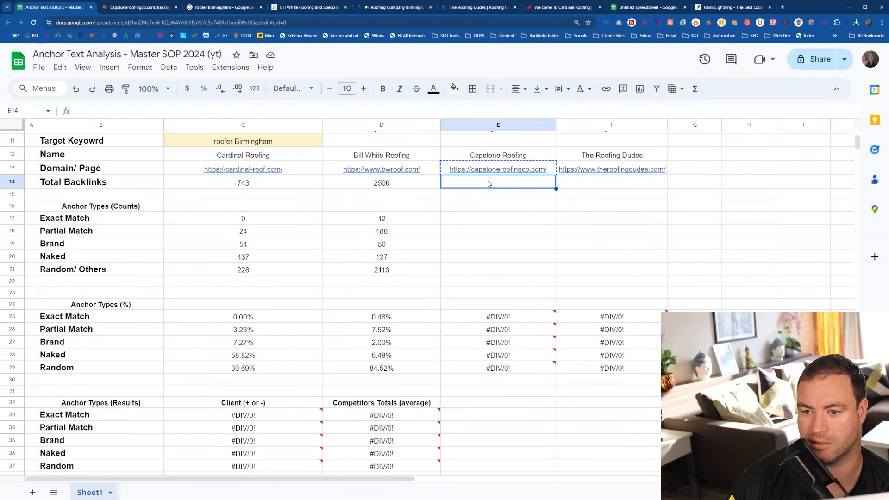
{"action": "left_click", "coordinate": [135, 8]}
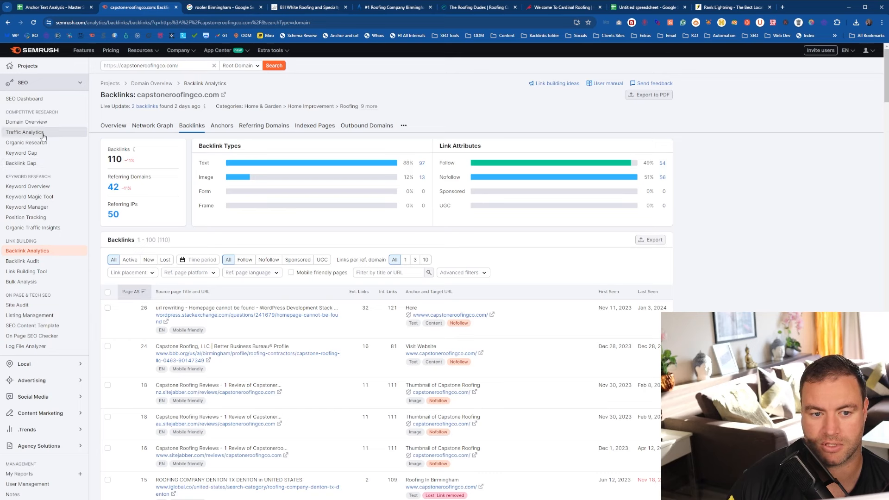
{"action": "left_click", "coordinate": [119, 130]}
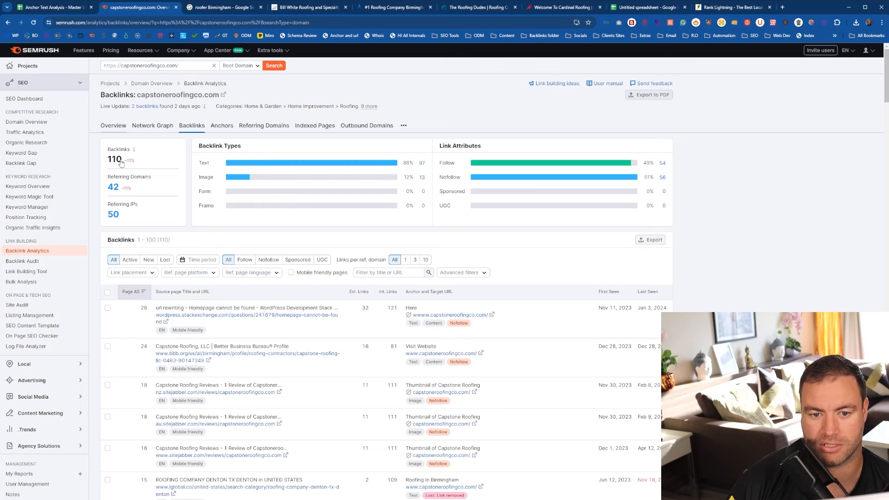
{"action": "left_click", "coordinate": [53, 7]}
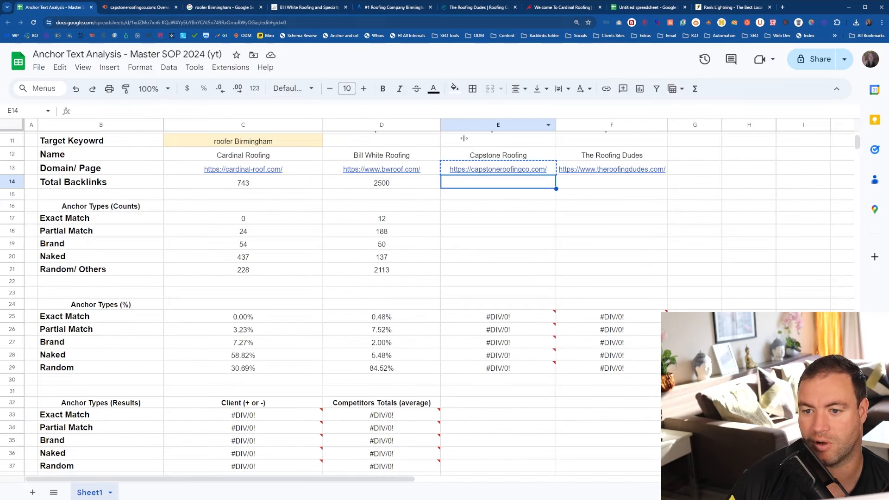
{"action": "type", "text": "110"}
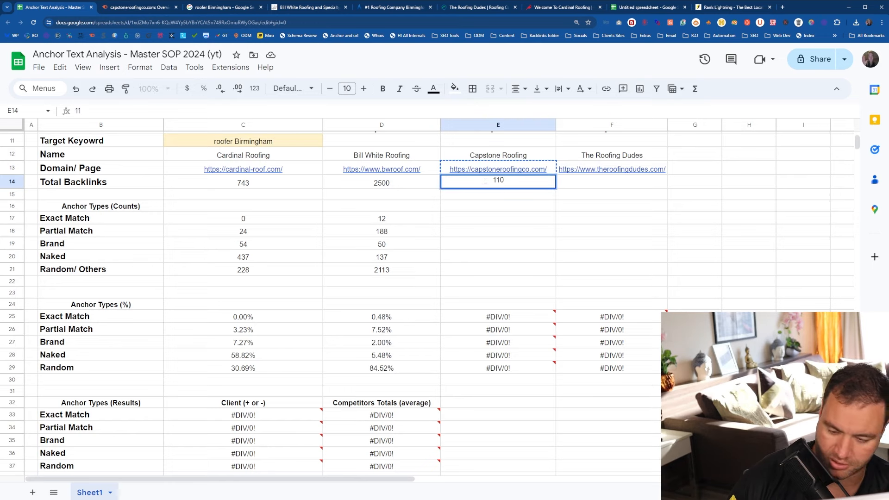
{"action": "key", "text": "Return"}
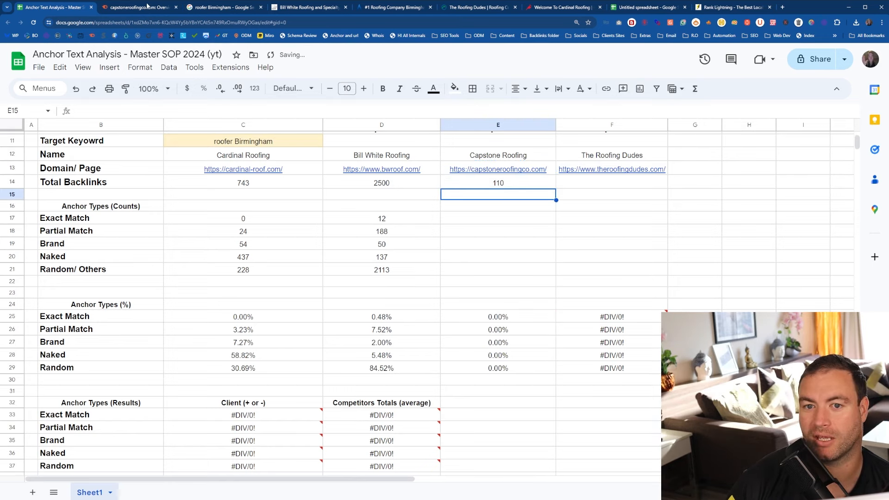
{"action": "left_click", "coordinate": [631, 173]}
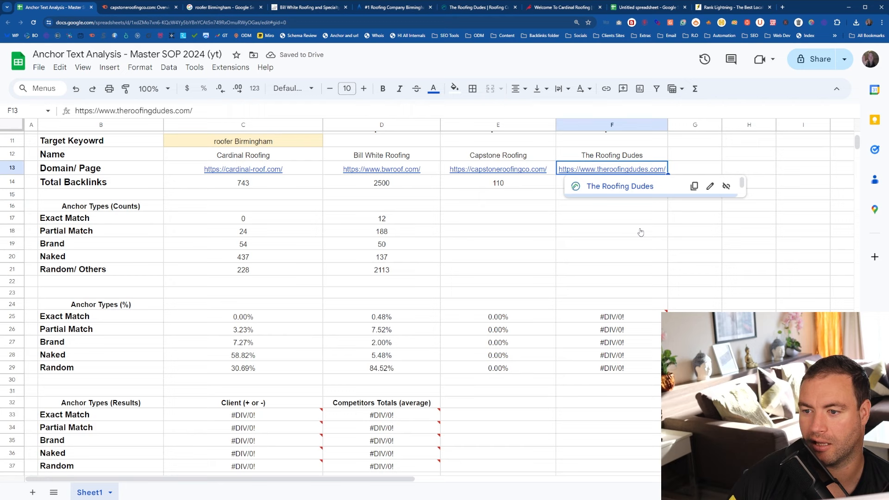
{"action": "key", "text": "ctrl+c"}
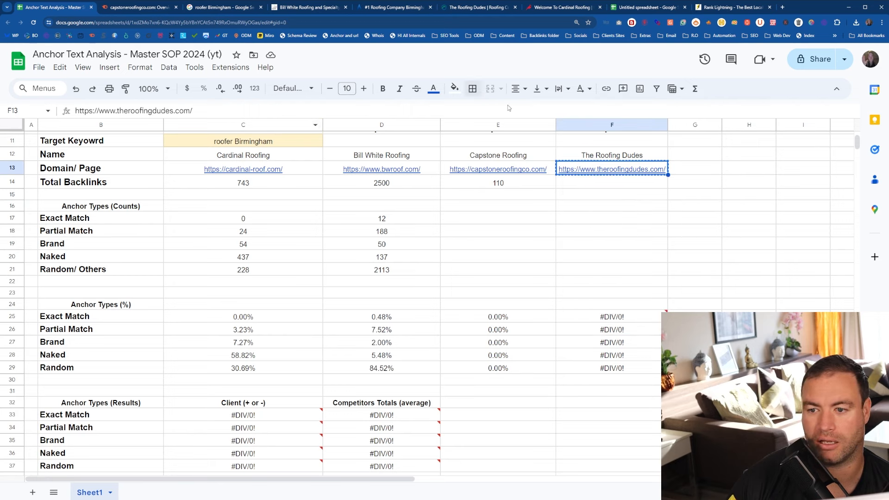
{"action": "left_click", "coordinate": [414, 221]}
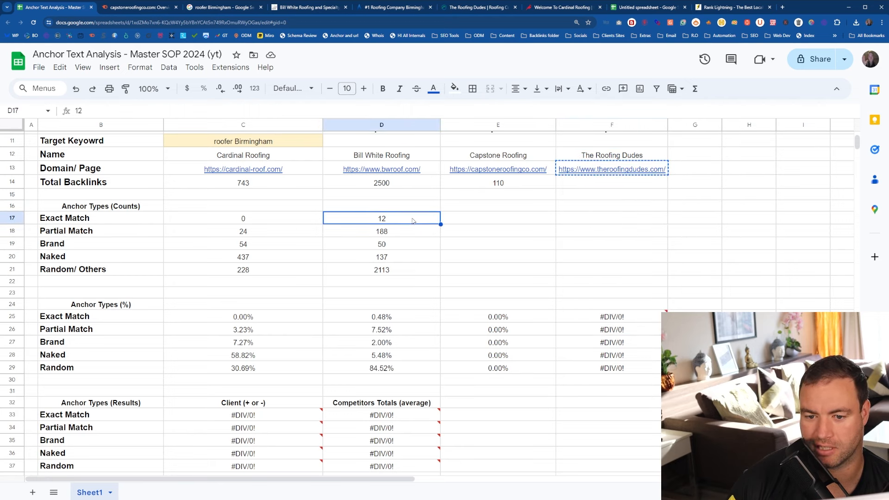
Copy the target keyword "roofer Birmingham" from the sheet and filter capstoneroofingco.com's anchors in Semrush by it.
{"action": "left_click", "coordinate": [292, 145]}
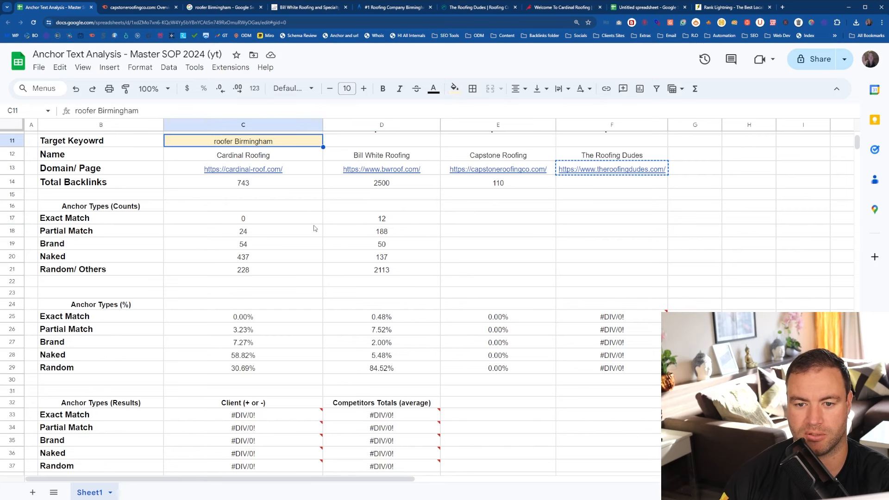
{"action": "left_click", "coordinate": [130, 10]}
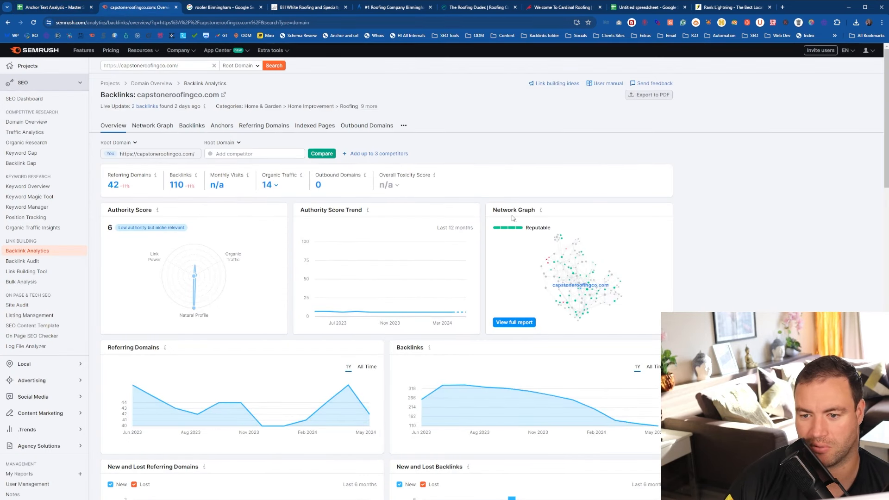
{"action": "left_click", "coordinate": [223, 126]}
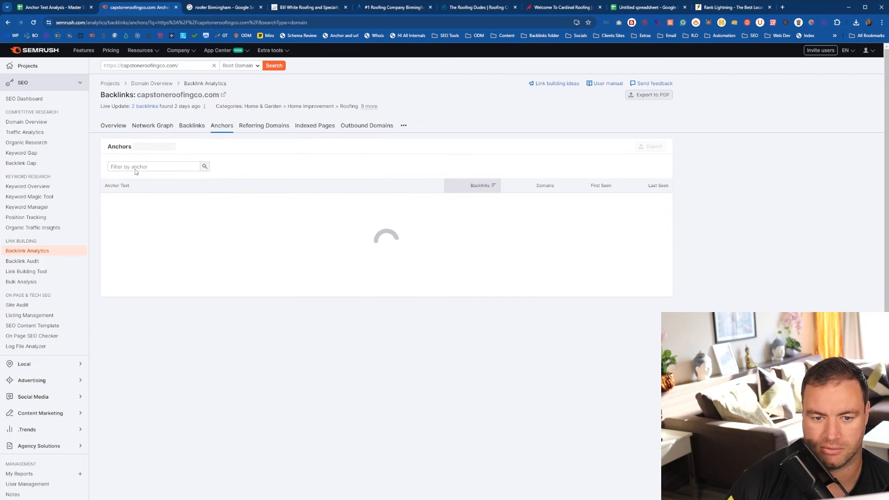
{"action": "left_click", "coordinate": [134, 168]}
{"action": "key", "text": "ctrl+v"}
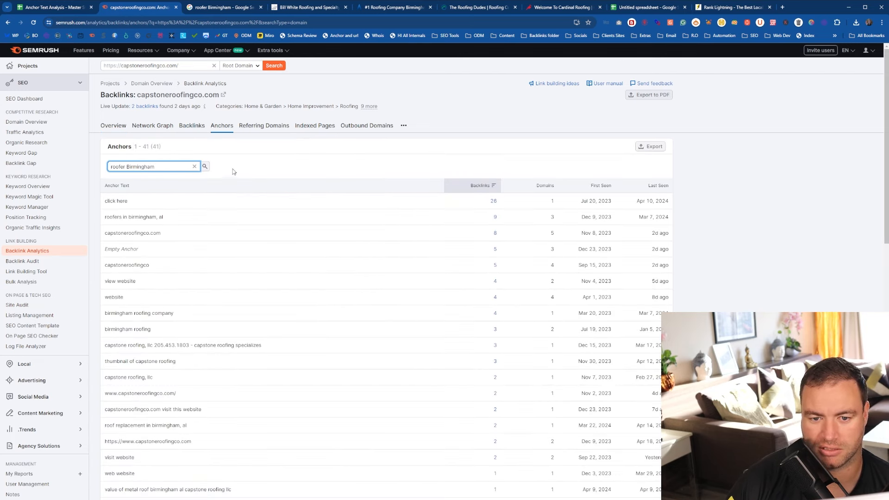
{"action": "left_click", "coordinate": [205, 167]}
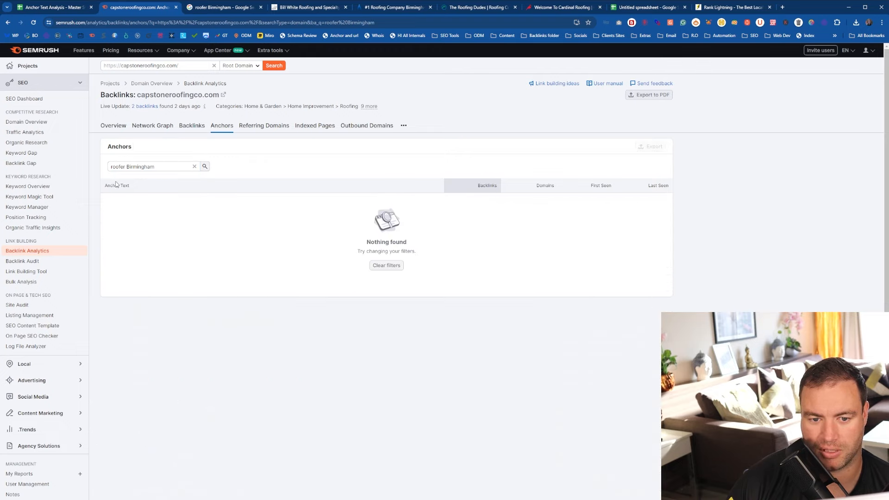
Clear the anchor filter and filter capstoneroofingco.com's anchors by "roofer" instead.
{"action": "left_click_drag", "start_coordinate": [155, 168], "coordinate": [126, 170]}
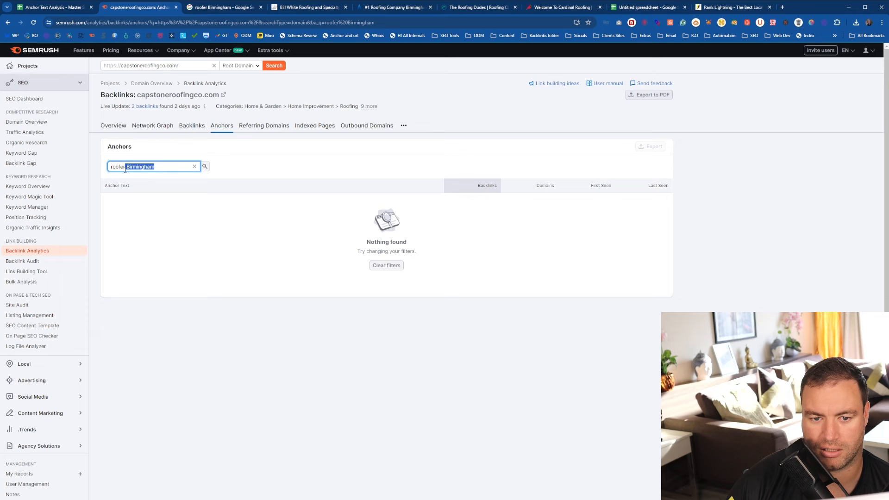
{"action": "left_click", "coordinate": [193, 166]}
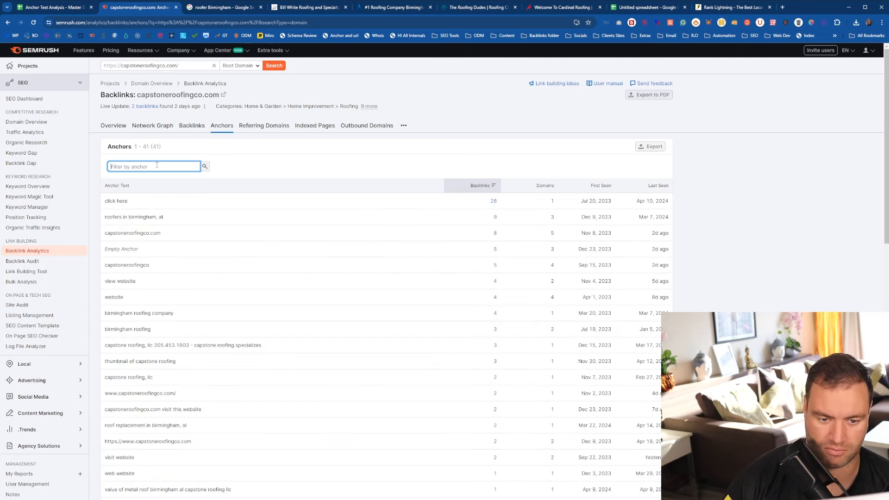
{"action": "type", "text": "roofer"}
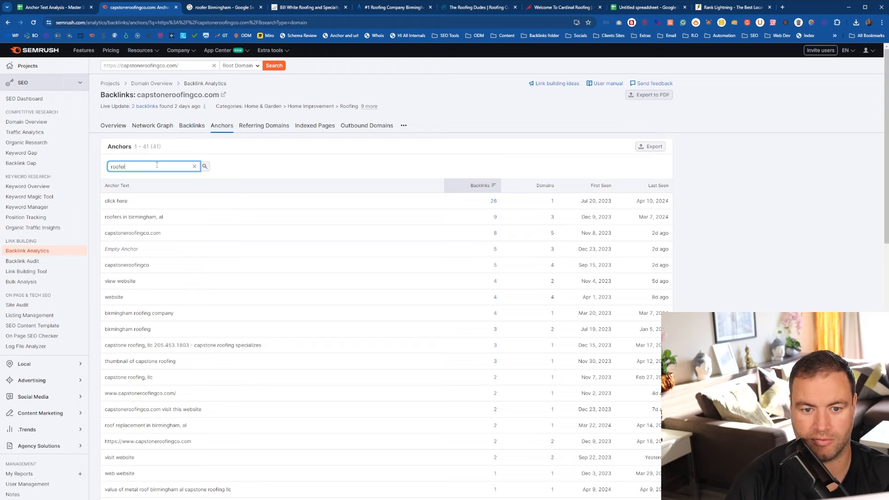
{"action": "key", "text": "Return"}
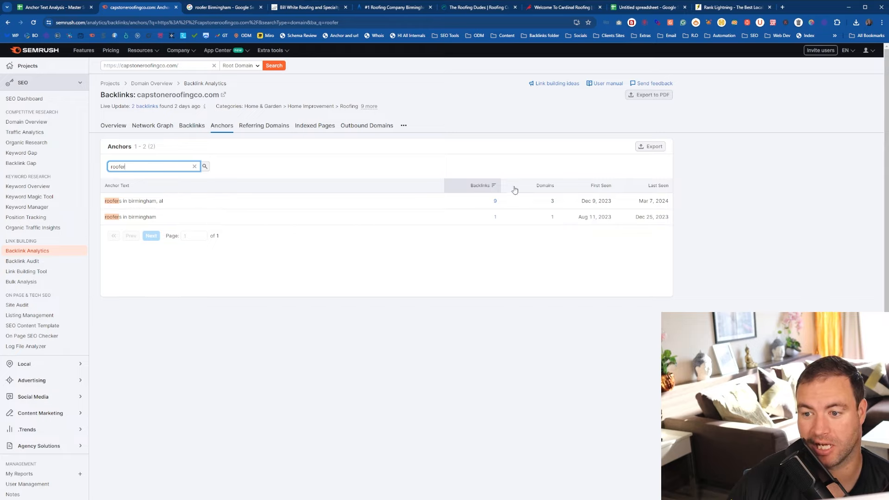
Record 10 as Capstone Roofing's Exact Match anchor count in the Anchor Text Analysis sheet.
{"action": "key", "text": "ctrl+1"}
{"action": "left_click", "coordinate": [489, 218]}
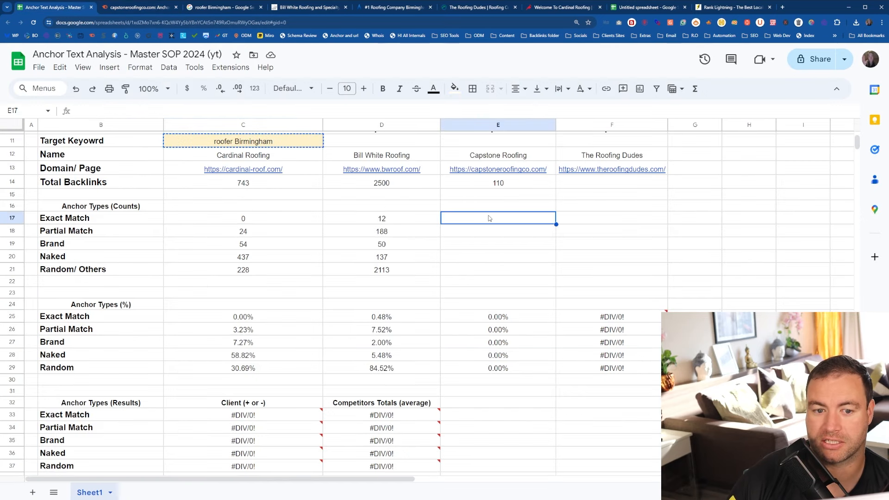
{"action": "type", "text": "1"}
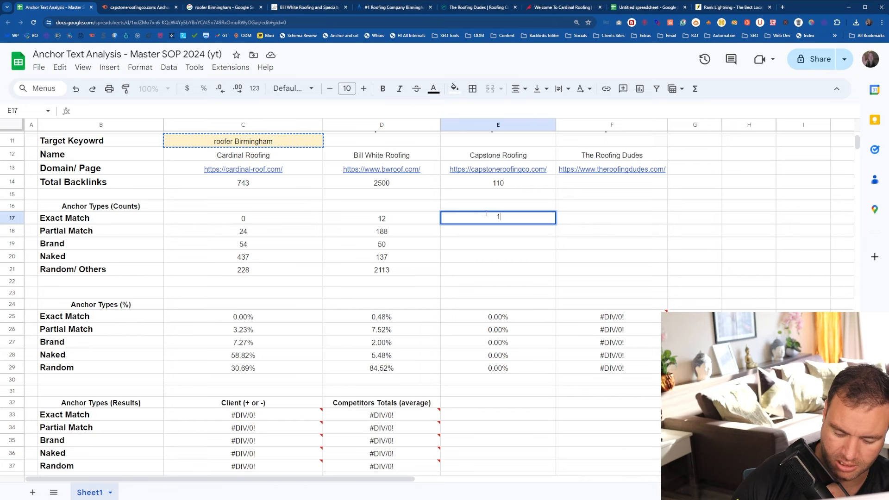
{"action": "type", "text": "0"}
{"action": "key", "text": "Return"}
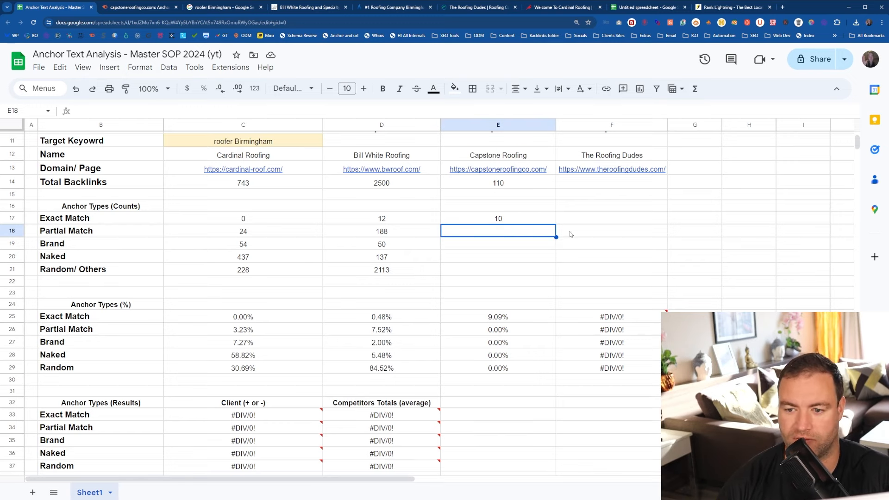
{"action": "left_click", "coordinate": [582, 169]}
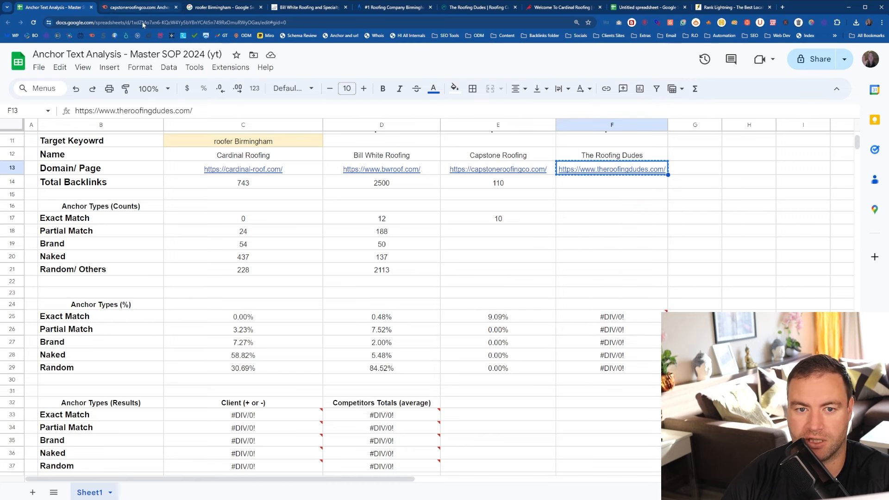
{"action": "left_click", "coordinate": [139, 7]}
{"action": "left_click", "coordinate": [173, 65]}
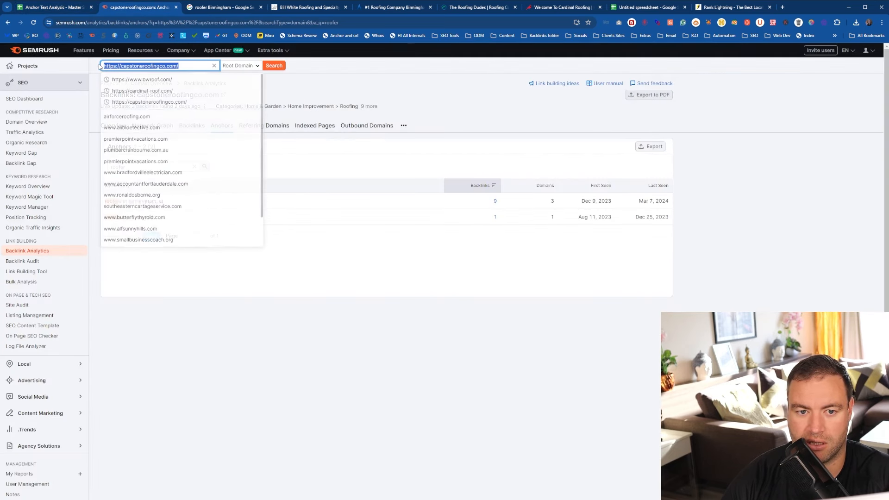
{"action": "type", "text": "https://www.theroofingdudes.com/"}
{"action": "left_click", "coordinate": [273, 66]}
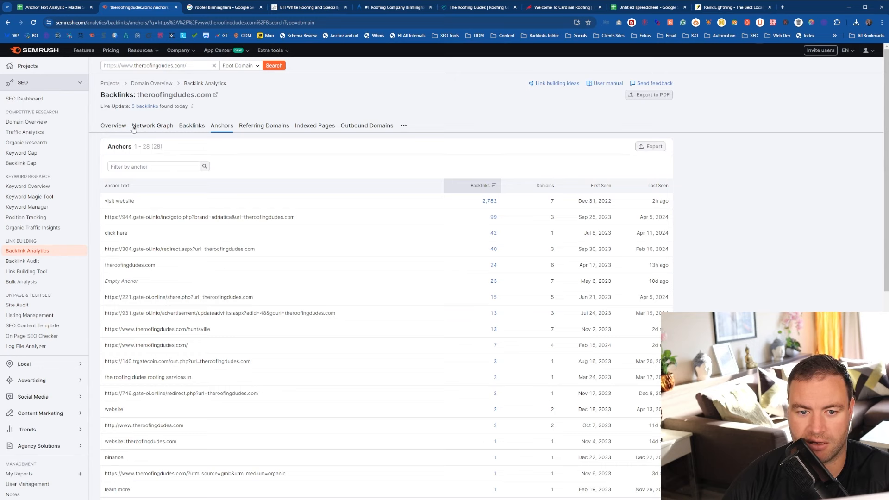
Check The Roofing Dudes' backlink total in the Semrush overview and record 3100 as its Total Backlinks in the sheet.
{"action": "left_click", "coordinate": [116, 126]}
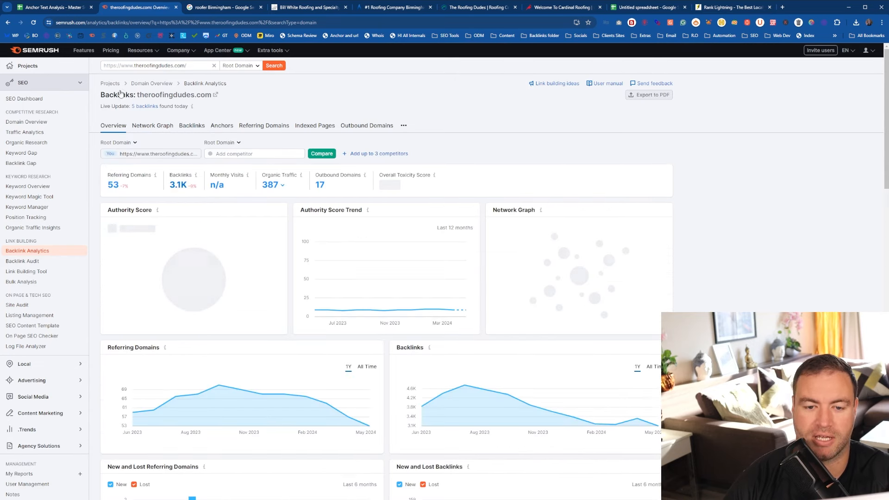
{"action": "left_click", "coordinate": [27, 9]}
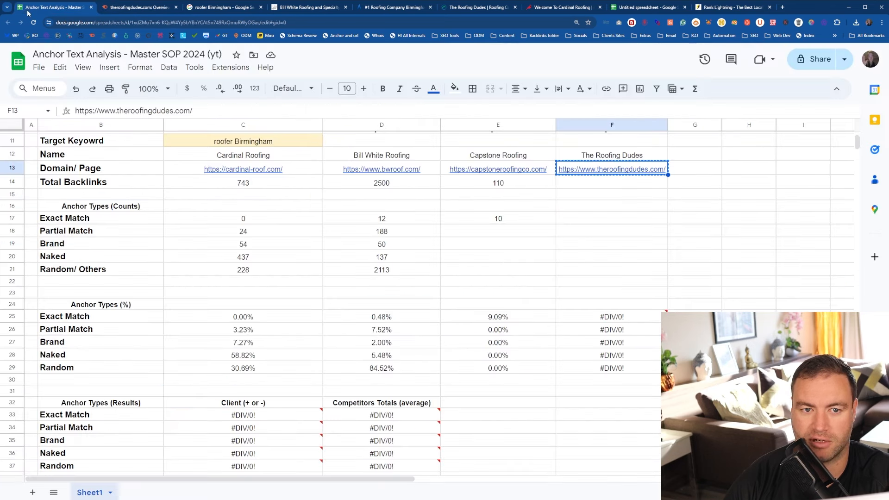
{"action": "left_click", "coordinate": [602, 185]}
{"action": "type", "text": "3100"}
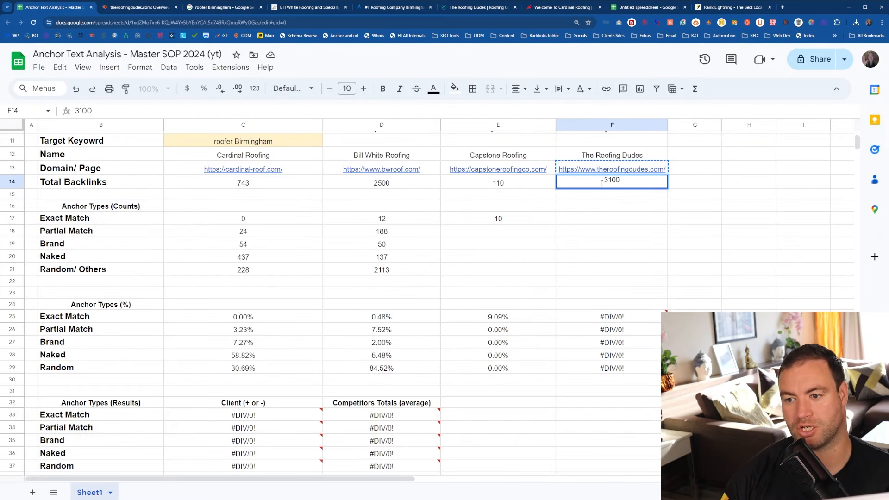
{"action": "left_click", "coordinate": [598, 221]}
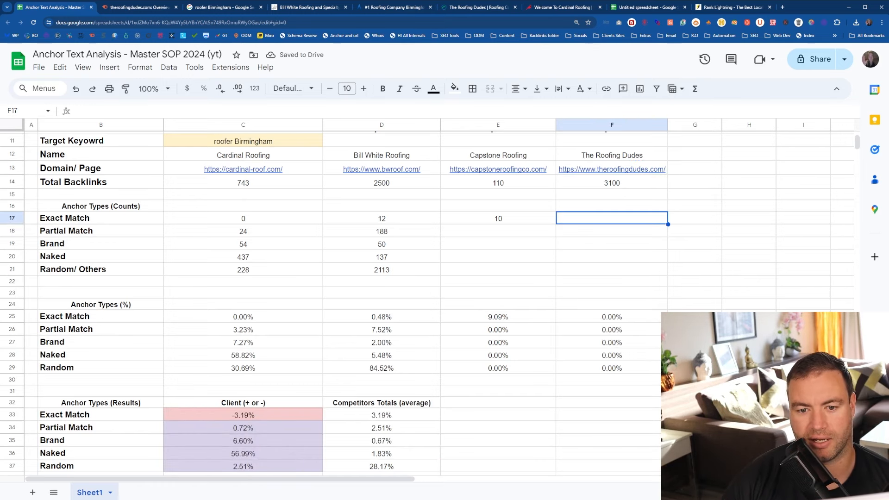
Copy the target keyword "roofer Birmingham" from the sheet and filter theroofingdudes.com's anchors in Semrush by it.
{"action": "left_click", "coordinate": [235, 144]}
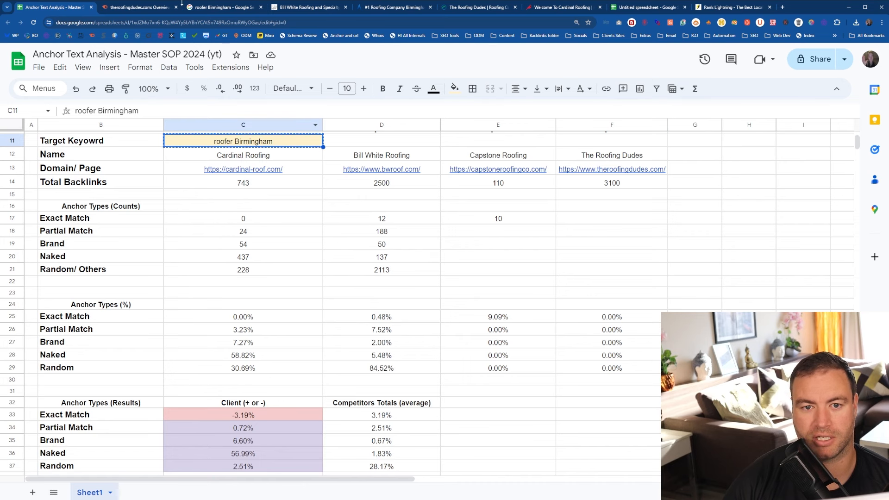
{"action": "left_click", "coordinate": [137, 7]}
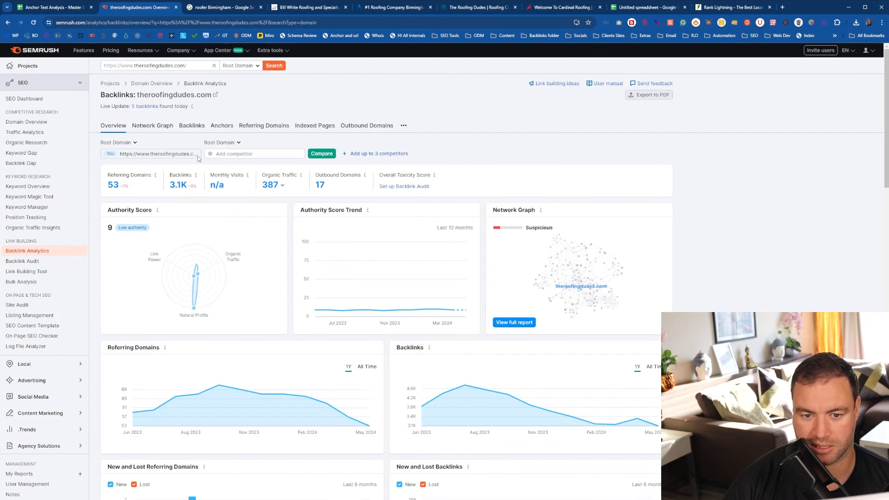
{"action": "left_click", "coordinate": [222, 131]}
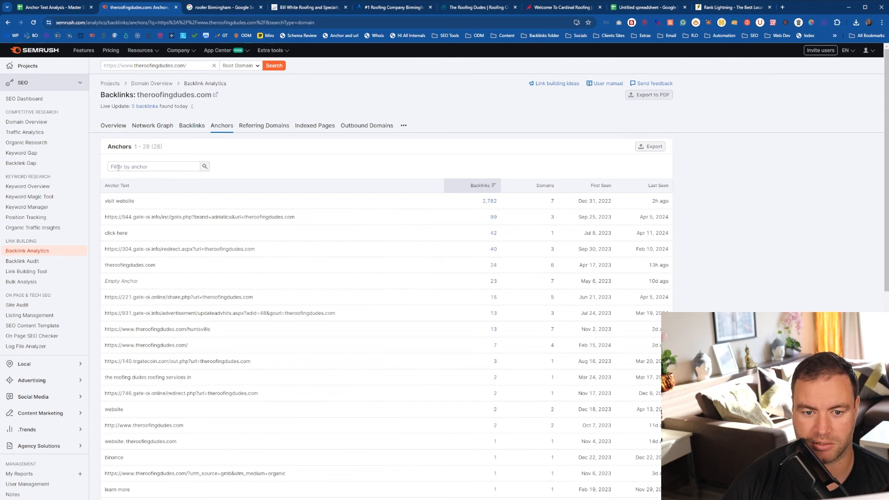
{"action": "left_click", "coordinate": [118, 168]}
{"action": "type", "text": "roofer Birmingham"}
{"action": "left_click", "coordinate": [205, 167]}
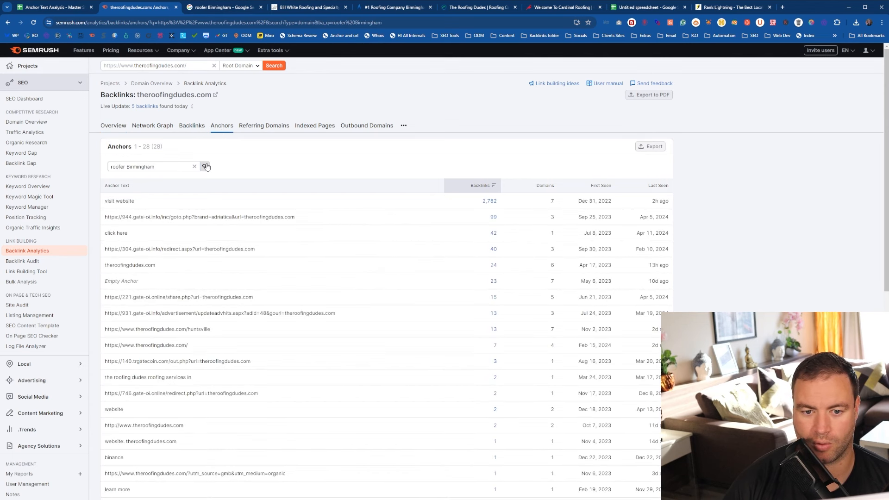
Shorten the anchor filter to "roofer" and search theroofingdudes.com's anchors again.
{"action": "left_click_drag", "start_coordinate": [157, 167], "coordinate": [124, 175]}
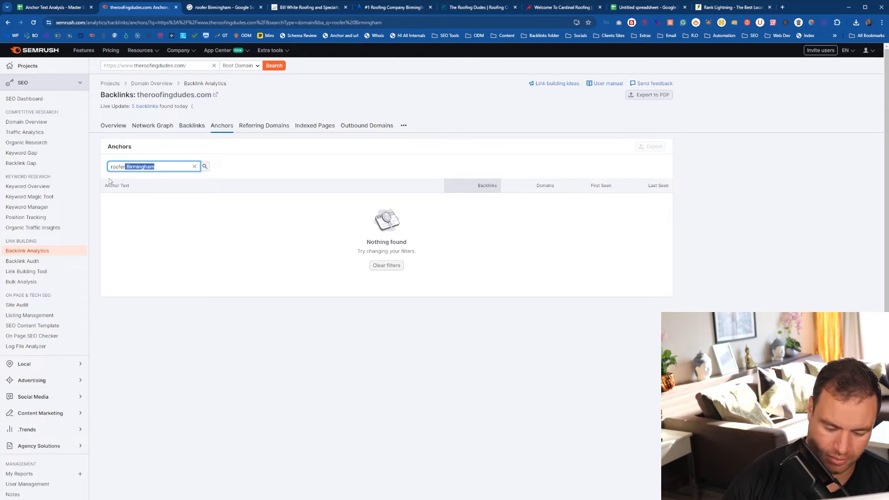
{"action": "key", "text": "BackSpace"}
{"action": "key", "text": "Return"}
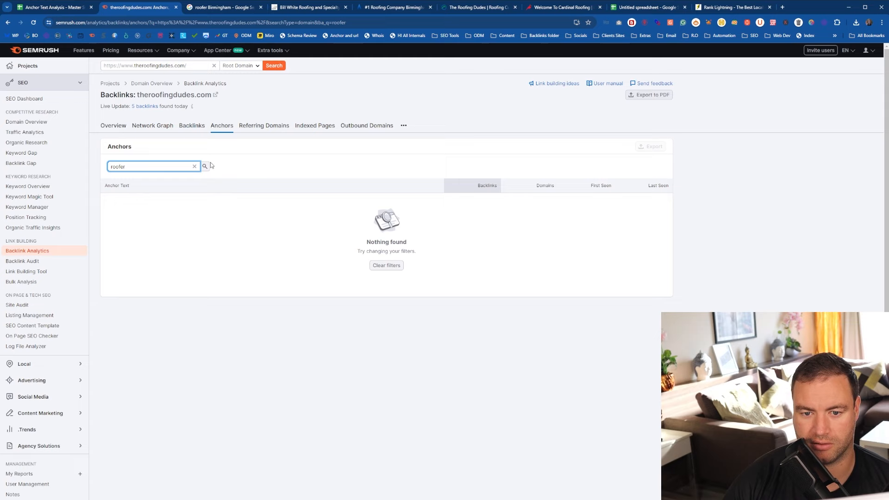
{"action": "key", "text": "ctrl+a"}
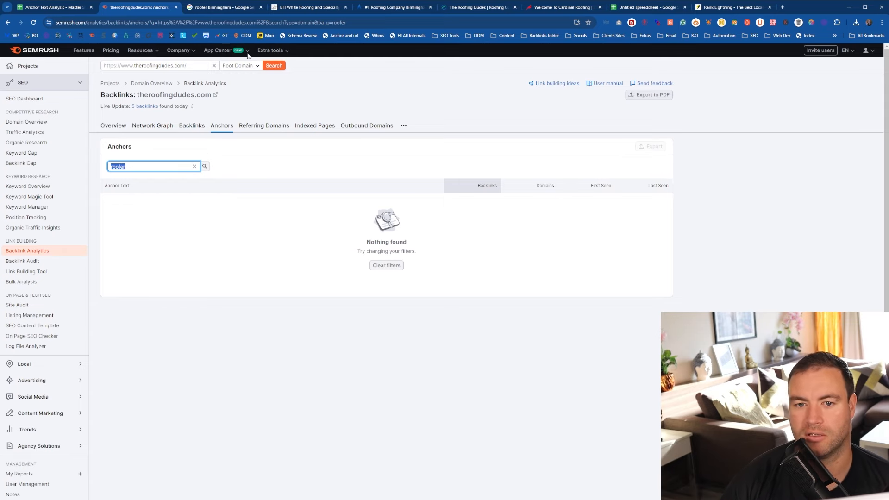
Record 0 as The Roofing Dudes' Exact Match anchor count in the Anchor Text Analysis sheet.
{"action": "key", "text": "ctrl+1"}
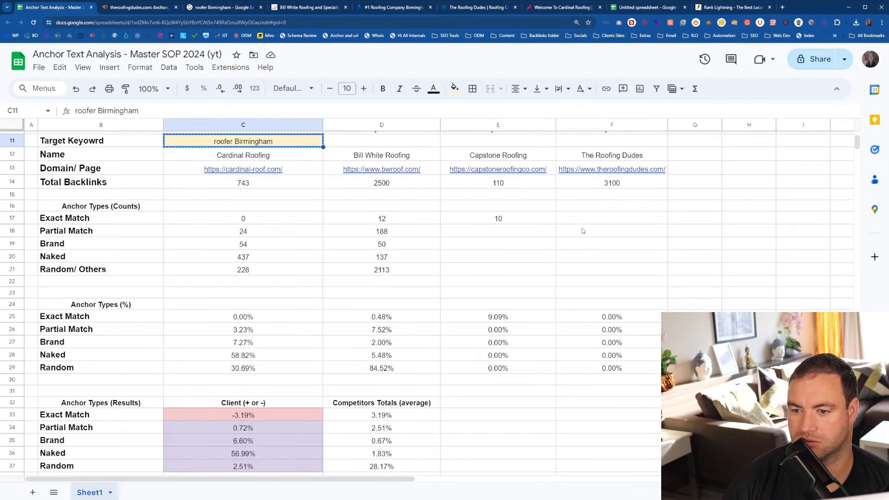
{"action": "left_click", "coordinate": [586, 219]}
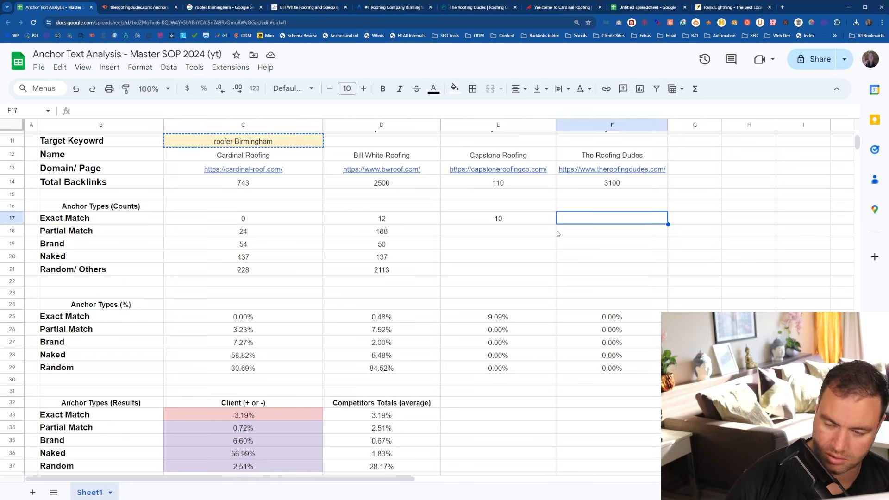
{"action": "type", "text": "0"}
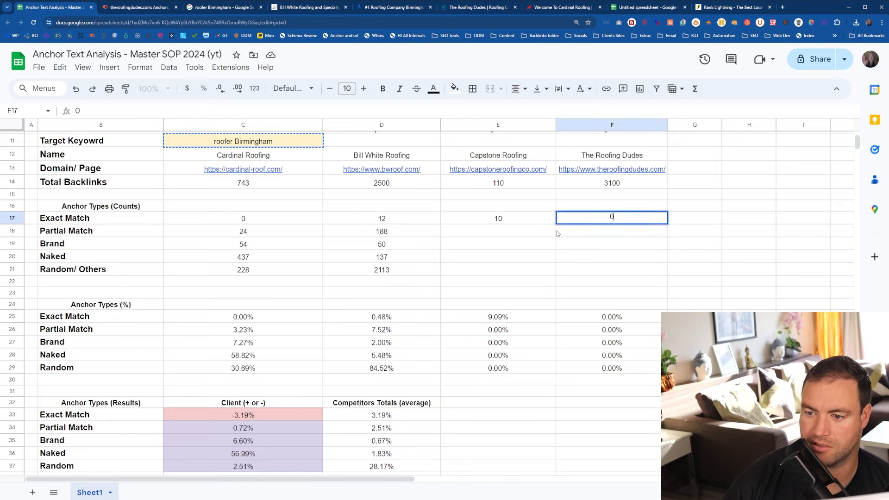
{"action": "key", "text": "Return"}
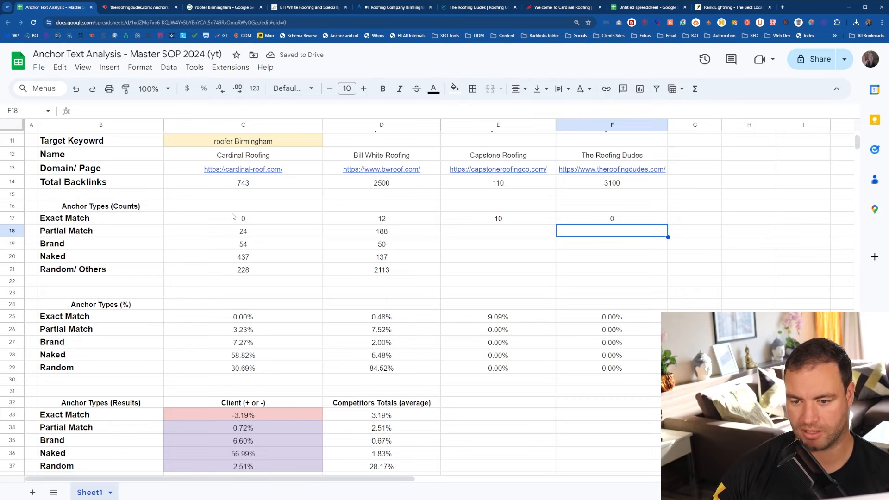
Examine the client's plus-or-minus results for each anchor type against the recorded anchor counts and percentages.
{"action": "left_click", "coordinate": [493, 233]}
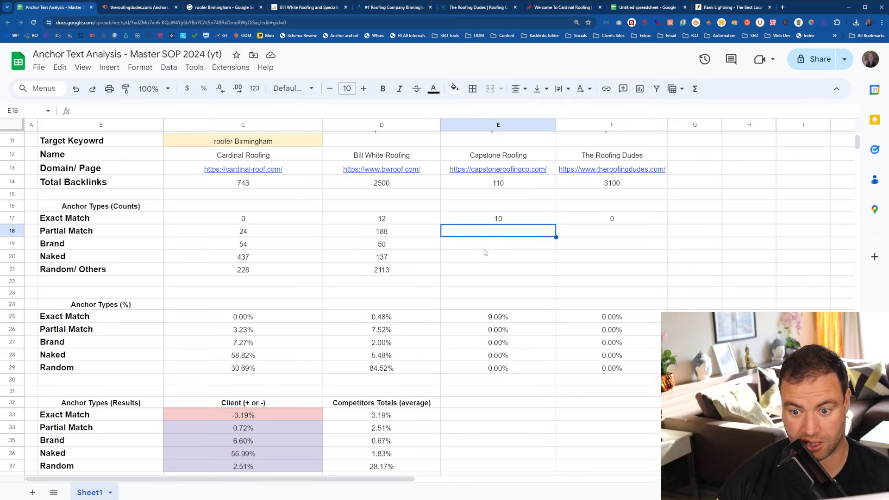
{"action": "scroll", "coordinate": [298, 228], "scroll_direction": "down", "scroll_amount": 2}
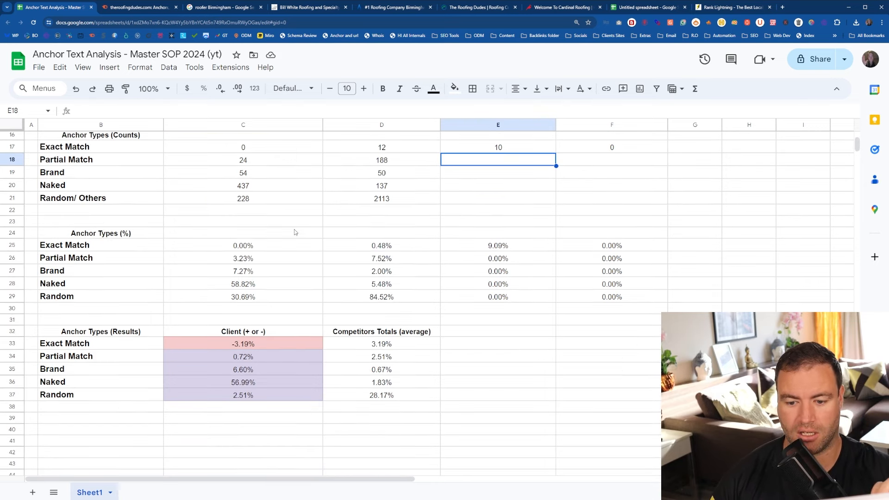
{"action": "scroll", "coordinate": [292, 234], "scroll_direction": "up", "scroll_amount": 2}
{"action": "scroll", "coordinate": [315, 240], "scroll_direction": "down", "scroll_amount": 4}
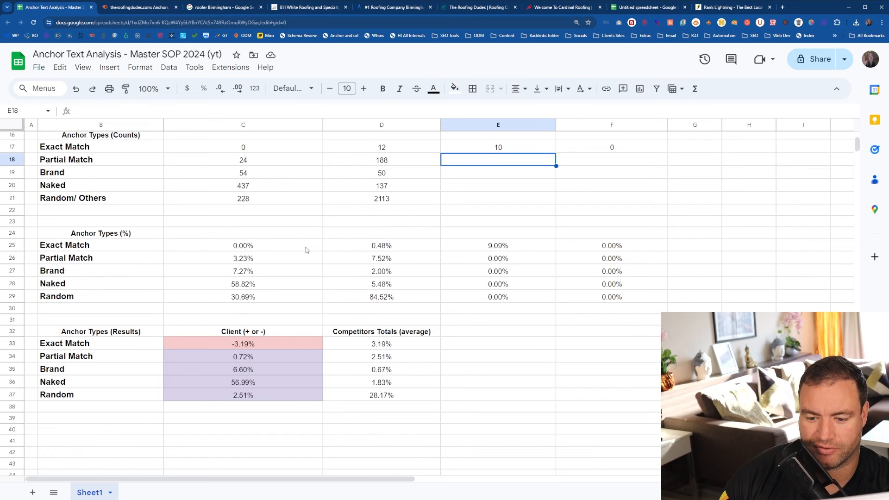
{"action": "scroll", "coordinate": [310, 268], "scroll_direction": "up", "scroll_amount": 2}
{"action": "scroll", "coordinate": [414, 217], "scroll_direction": "up", "scroll_amount": 2}
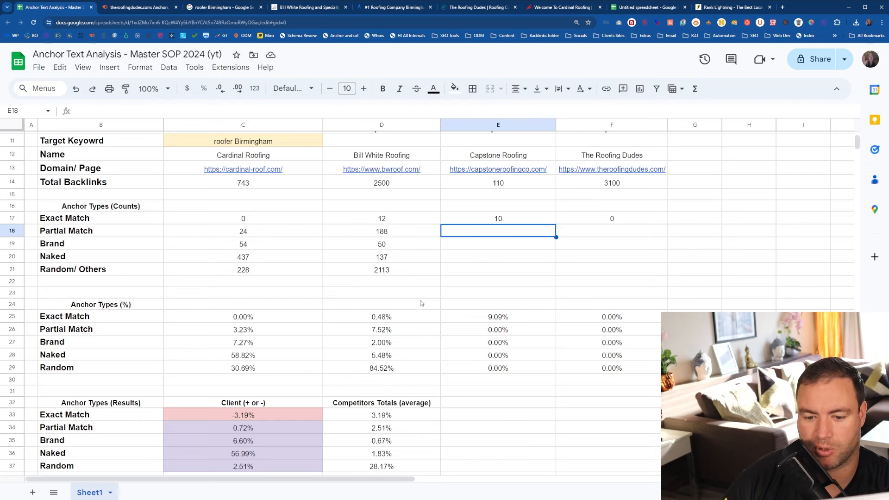
{"action": "scroll", "coordinate": [421, 303], "scroll_direction": "down", "scroll_amount": 2}
{"action": "left_click_drag", "start_coordinate": [290, 357], "coordinate": [291, 396]}
{"action": "left_click", "coordinate": [277, 347]}
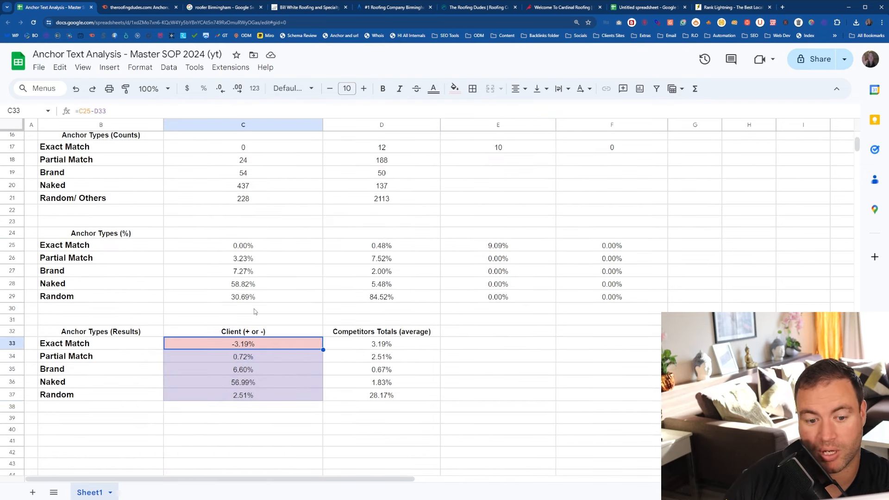
{"action": "scroll", "coordinate": [255, 311], "scroll_direction": "up", "scroll_amount": 2}
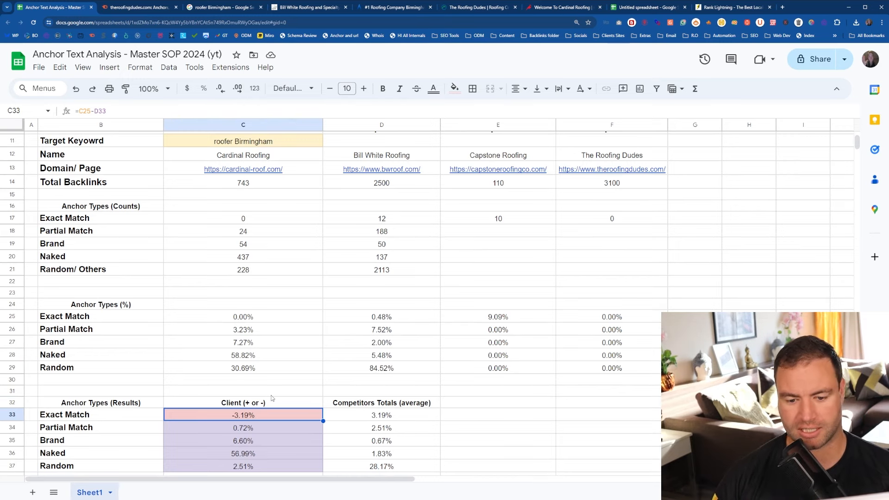
{"action": "scroll", "coordinate": [193, 352], "scroll_direction": "down", "scroll_amount": 2}
{"action": "scroll", "coordinate": [275, 219], "scroll_direction": "up", "scroll_amount": 2}
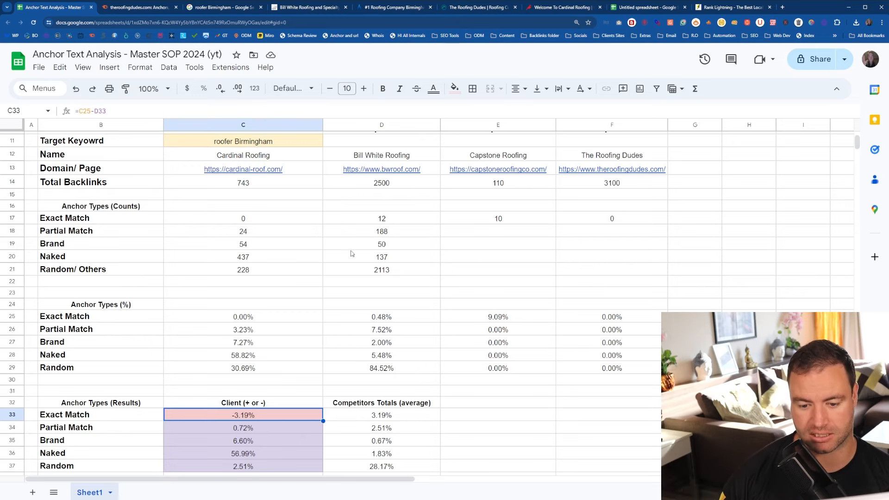
{"action": "scroll", "coordinate": [229, 167], "scroll_direction": "down", "scroll_amount": 2}
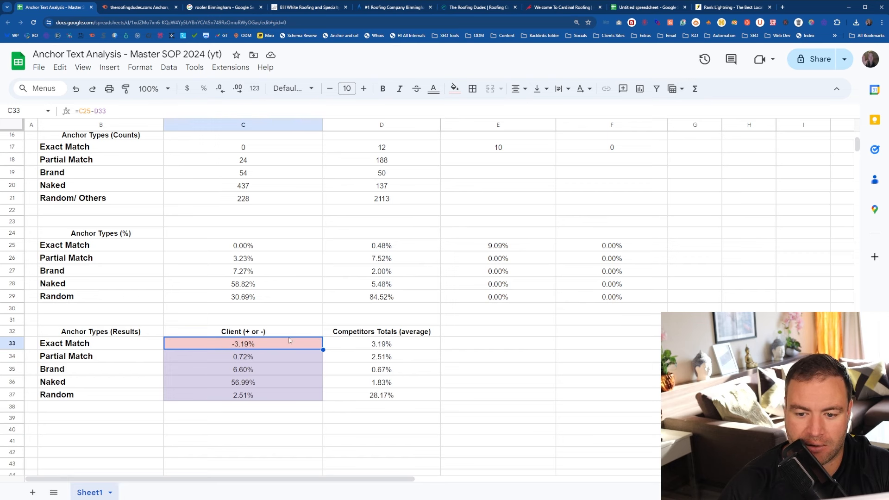
{"action": "scroll", "coordinate": [326, 409], "scroll_direction": "up", "scroll_amount": 2}
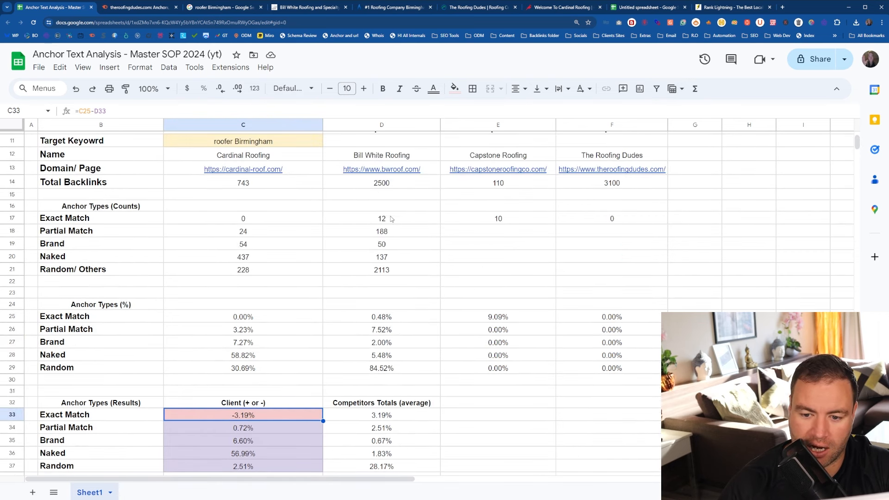
Examine the three competitors' Exact Match percentages and the formula averaging them in the Competitors Totals column.
{"action": "left_click", "coordinate": [417, 317]}
{"action": "left_click", "coordinate": [491, 317]}
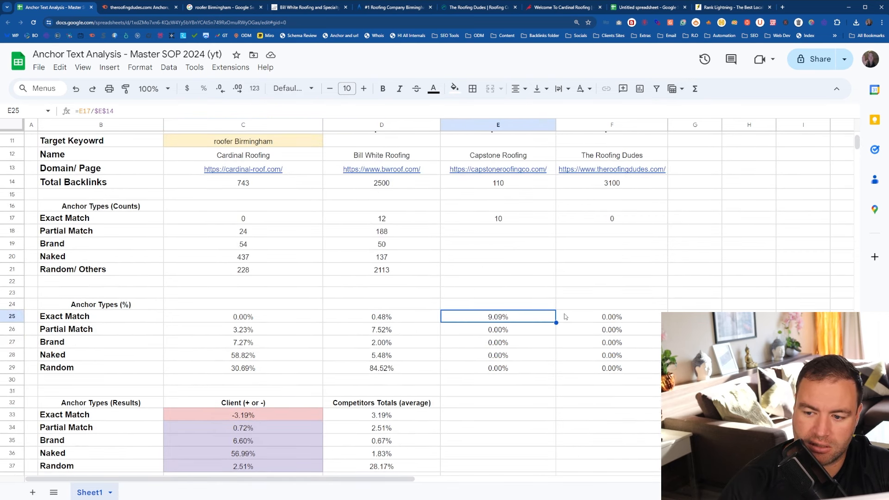
{"action": "left_click_drag", "start_coordinate": [581, 317], "coordinate": [410, 315]}
{"action": "left_click", "coordinate": [595, 261]}
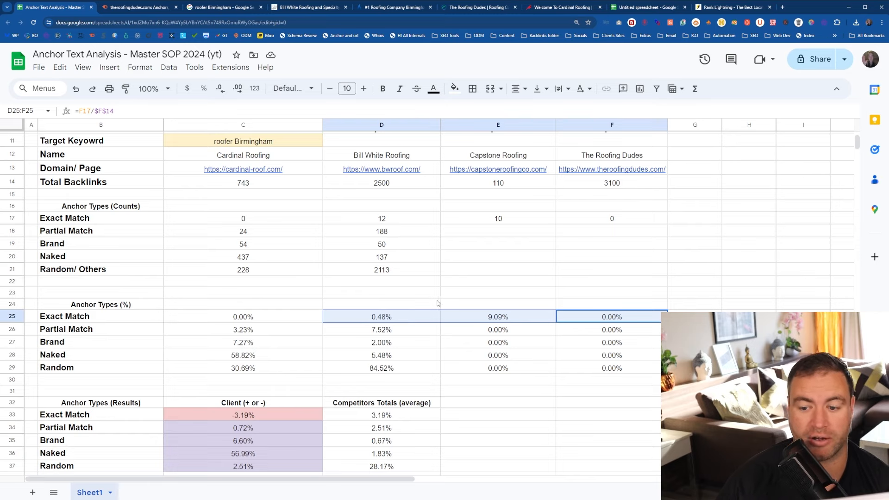
{"action": "left_click", "coordinate": [514, 221]}
{"action": "scroll", "coordinate": [336, 375], "scroll_direction": "down", "scroll_amount": 2}
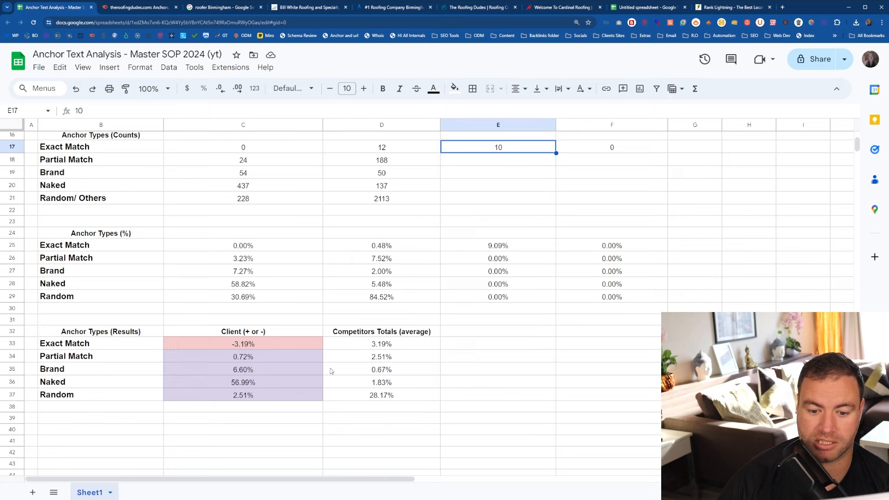
{"action": "left_click", "coordinate": [343, 344]}
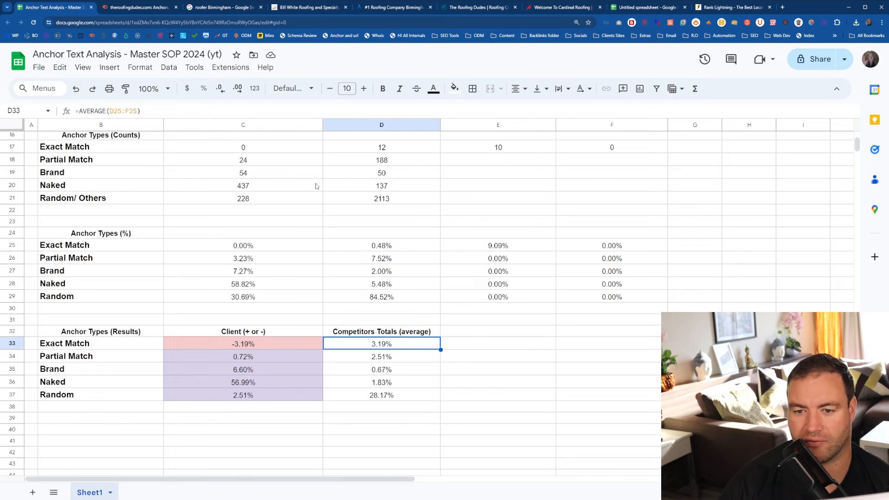
{"action": "scroll", "coordinate": [379, 230], "scroll_direction": "up", "scroll_amount": 2}
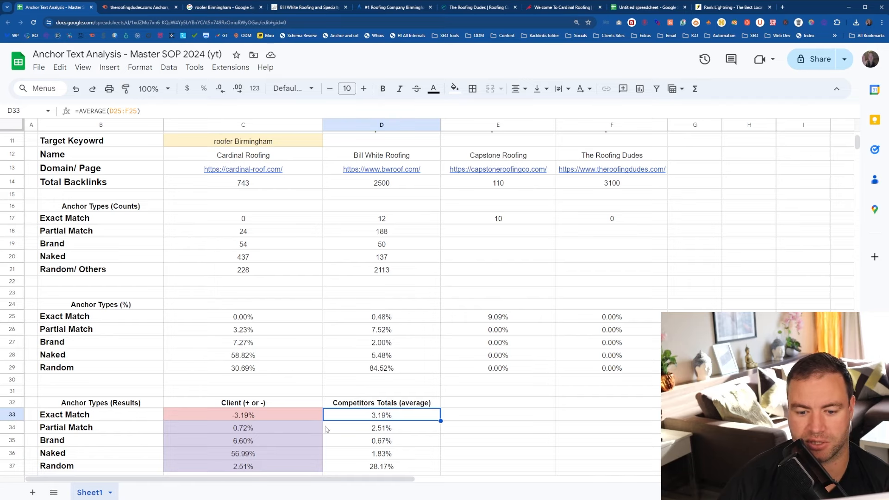
Examine the client's Exact Match difference formula alongside the client's Total Backlinks figure.
{"action": "left_click", "coordinate": [288, 417]}
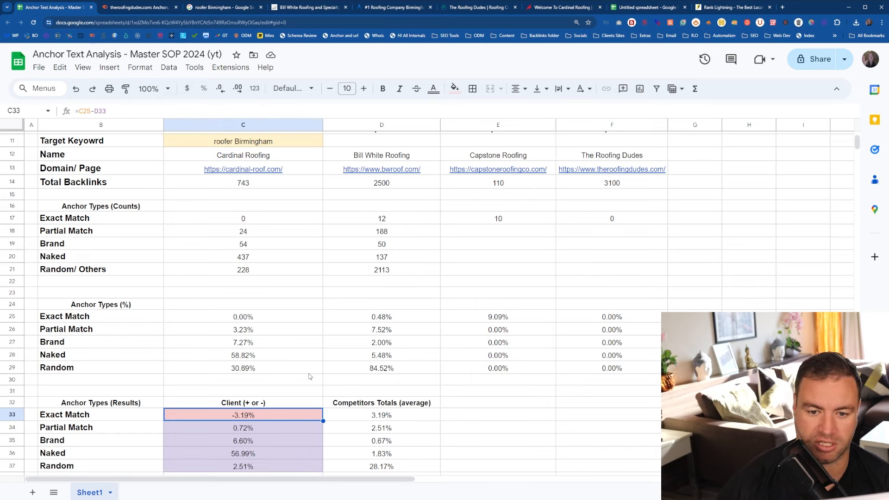
{"action": "mouse_move", "coordinate": [236, 177]}
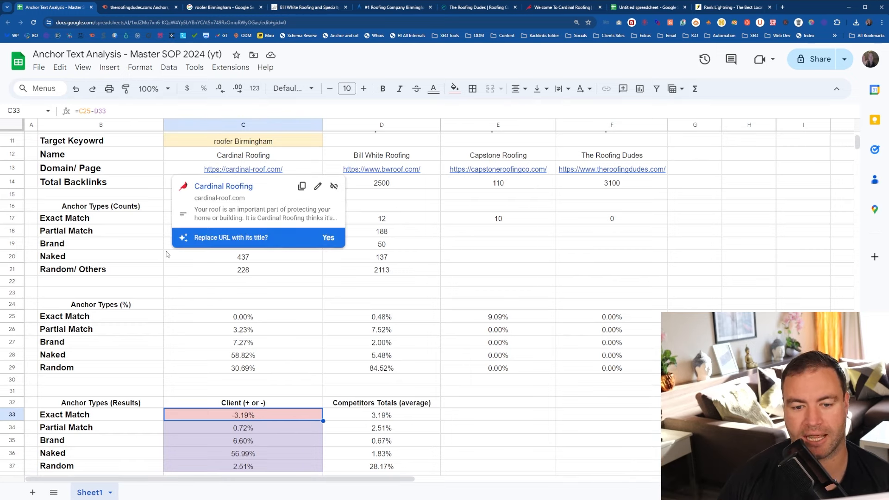
{"action": "left_click", "coordinate": [193, 295]}
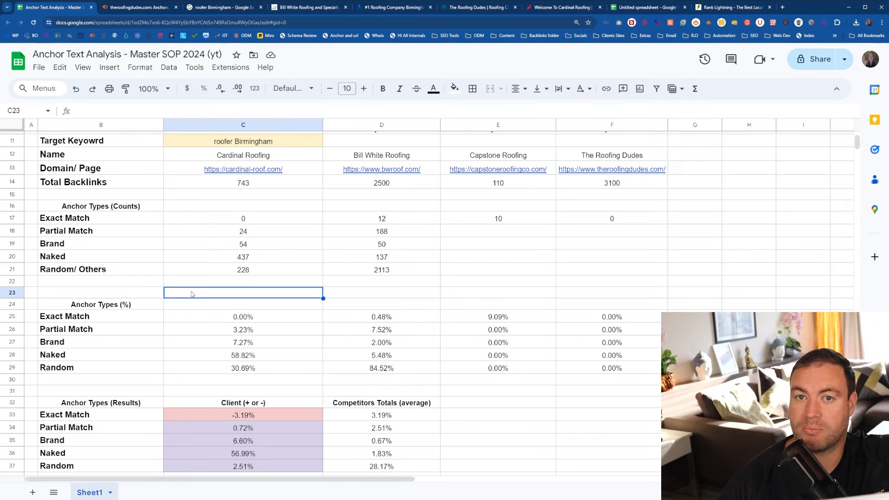
{"action": "left_click", "coordinate": [293, 181]}
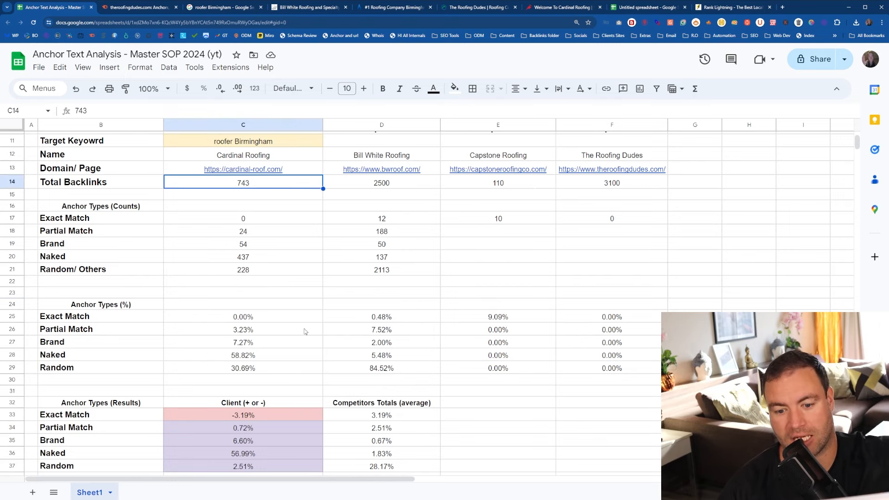
{"action": "left_click", "coordinate": [271, 416]}
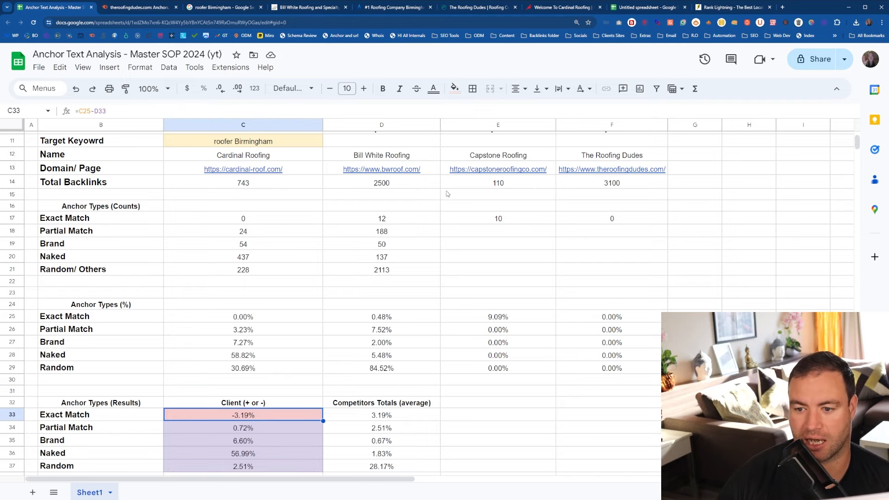
Record Capstone Roofing's anchor counts as 50 Partial Match, 30 Brand, 20 Naked and 0 Random/Others.
{"action": "left_click", "coordinate": [484, 233]}
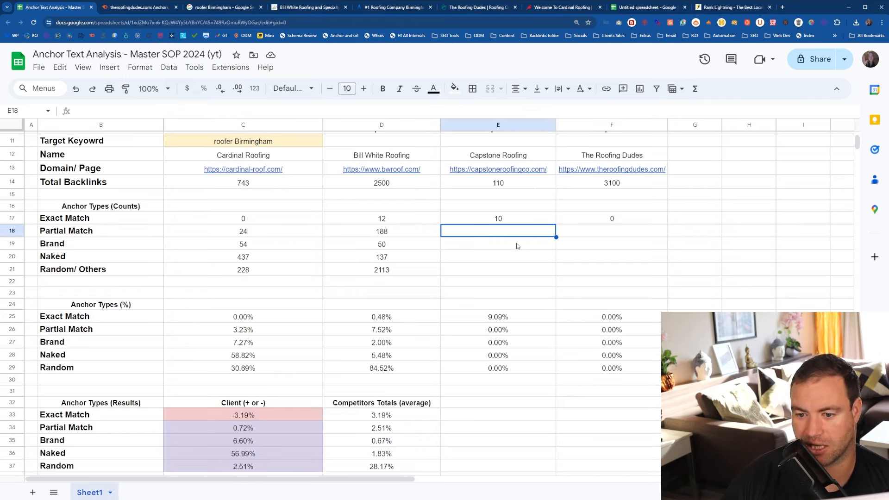
{"action": "type", "text": "50"}
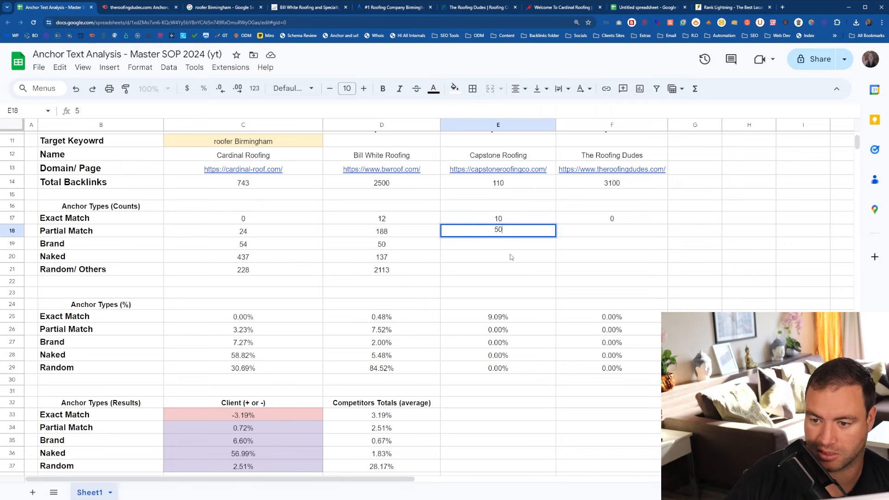
{"action": "key", "text": "Return"}
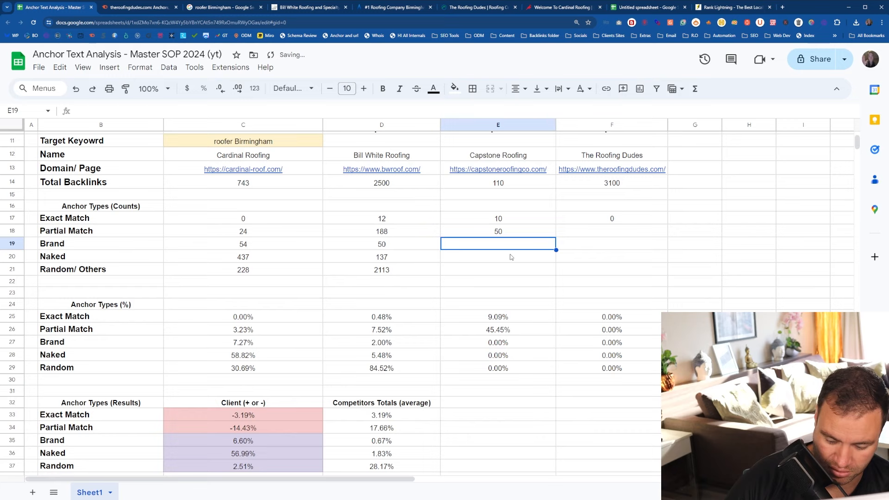
{"action": "type", "text": "30"}
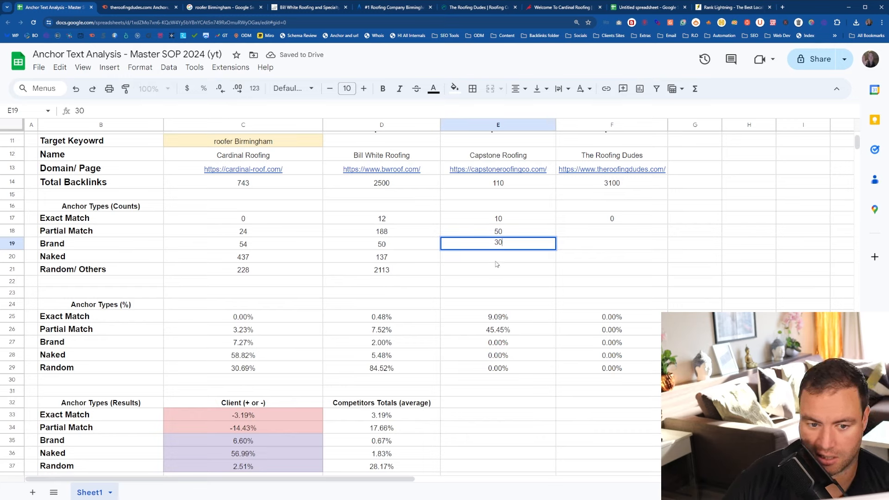
{"action": "key", "text": "Return"}
{"action": "type", "text": "20"}
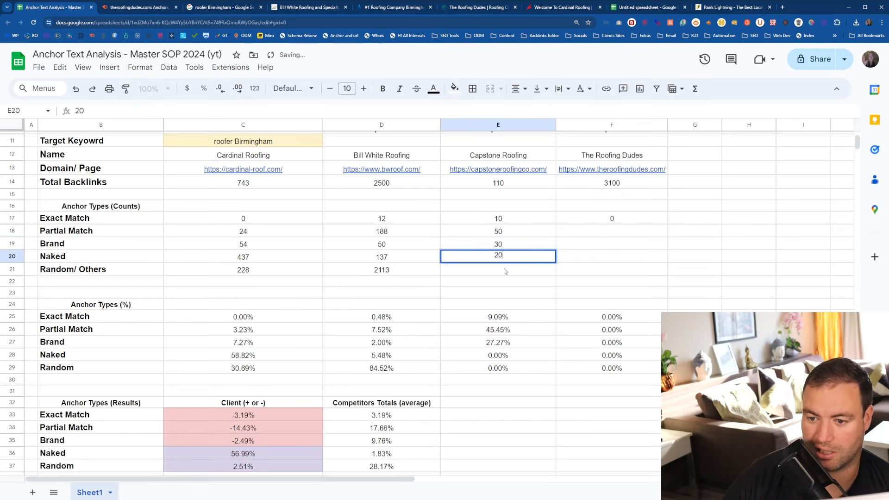
{"action": "key", "text": "Return"}
{"action": "type", "text": "0"}
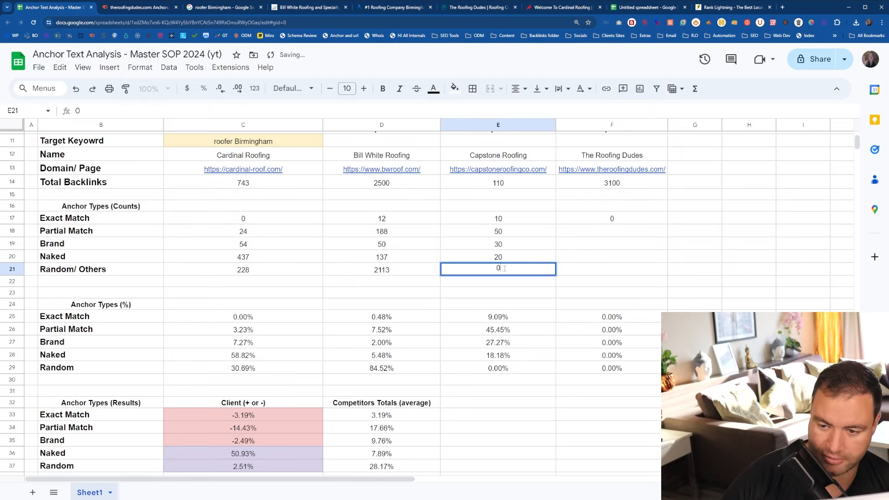
Record The Roofing Dudes' anchor counts as 1500 Partial Match, 1000 Brand, 400 Naked and 200 Random/Others.
{"action": "left_click", "coordinate": [622, 237]}
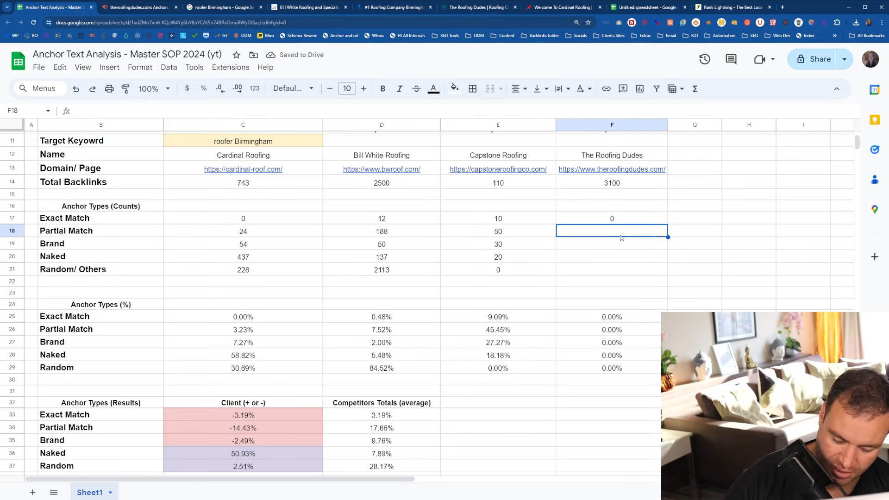
{"action": "type", "text": "1500"}
{"action": "key", "text": "Return"}
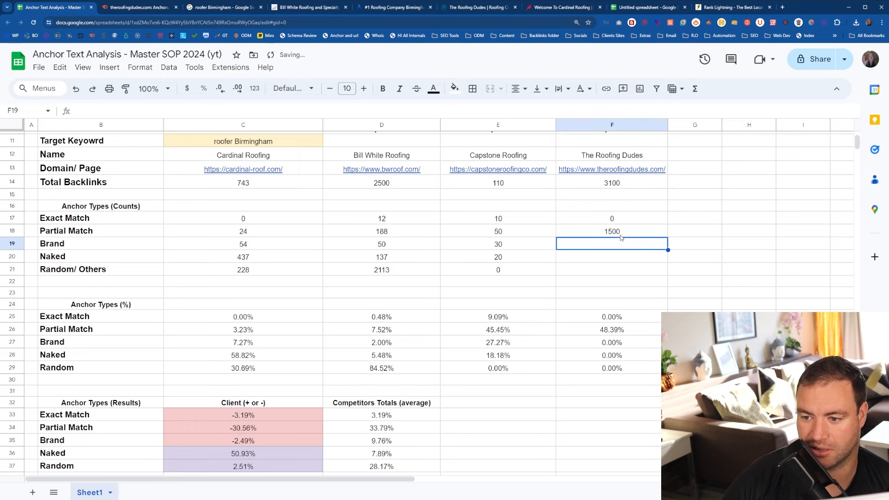
{"action": "type", "text": "1000"}
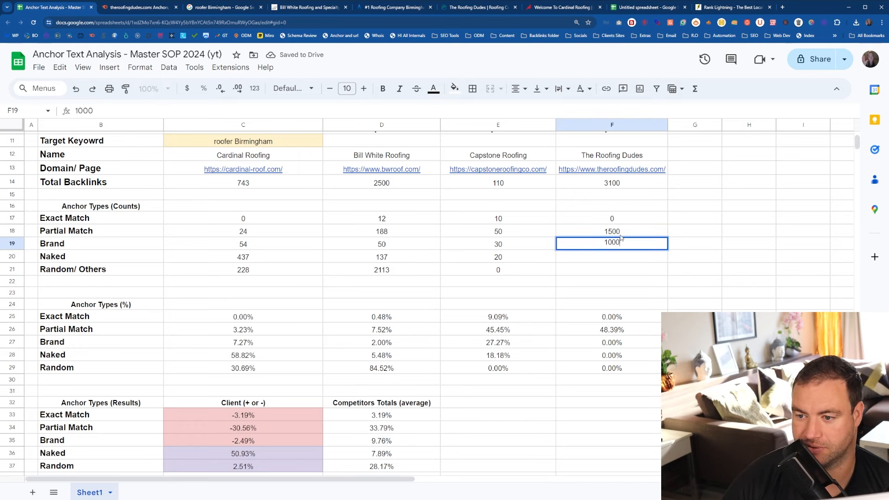
{"action": "key", "text": "Return"}
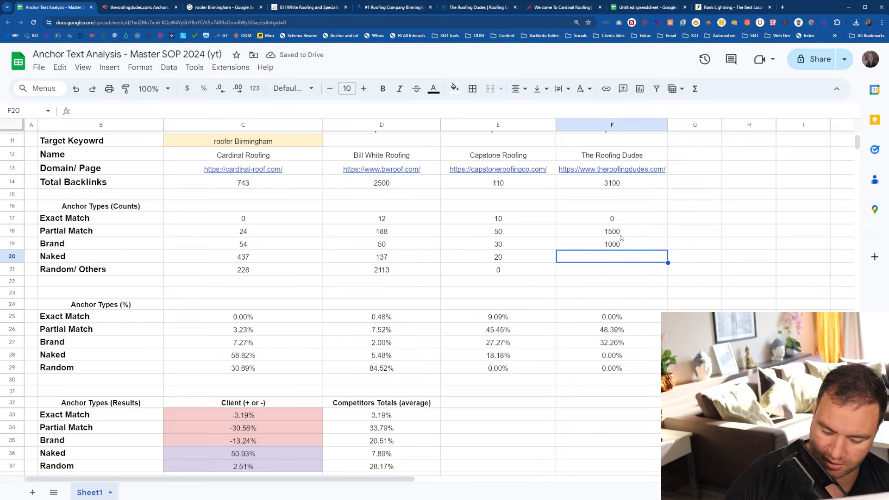
{"action": "type", "text": "400"}
{"action": "key", "text": "Return"}
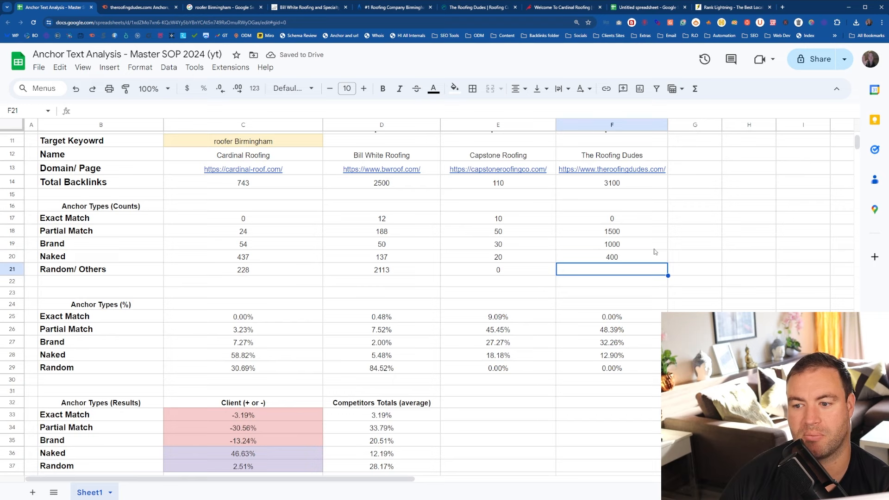
{"action": "left_click_drag", "start_coordinate": [628, 230], "coordinate": [624, 265]}
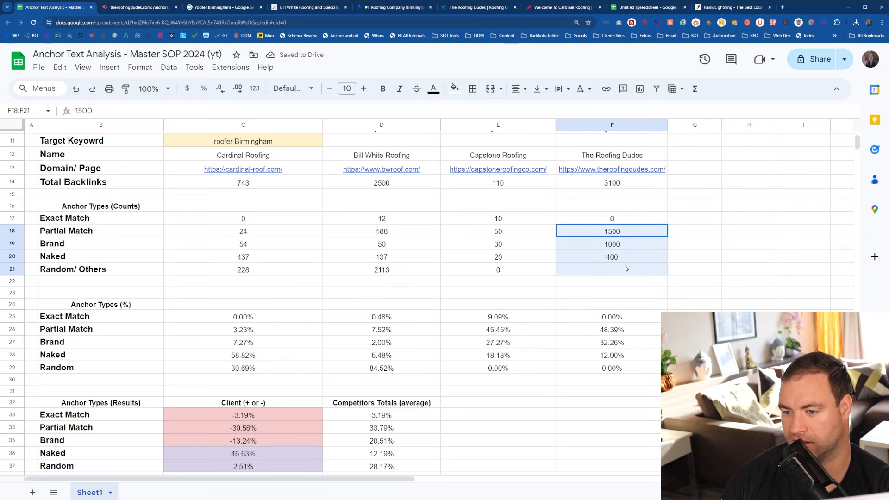
{"action": "left_click", "coordinate": [595, 282]}
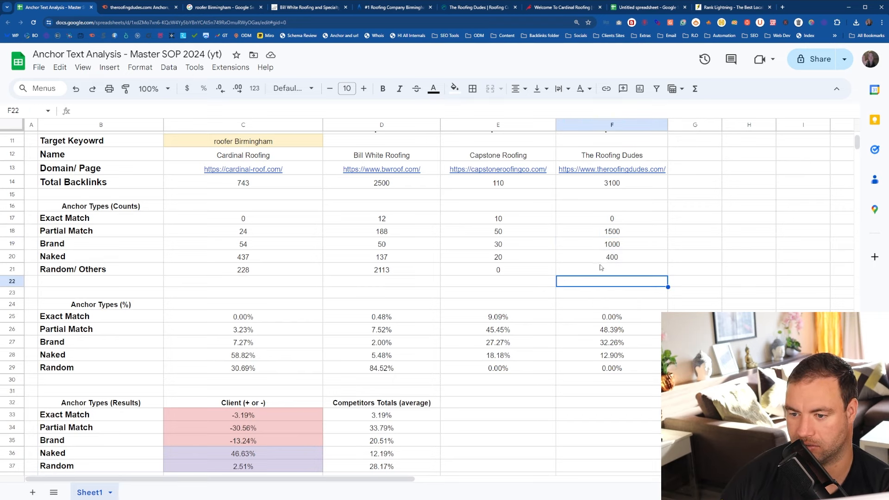
{"action": "left_click", "coordinate": [599, 270]}
{"action": "type", "text": "200"}
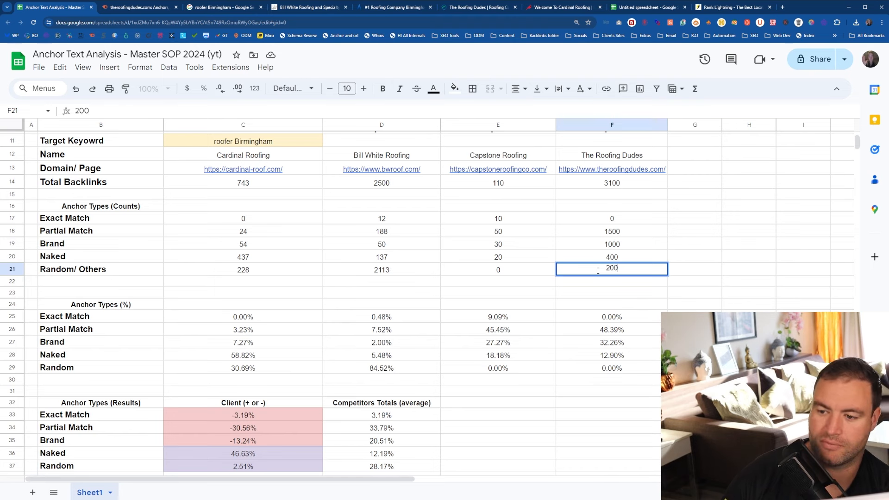
{"action": "key", "text": "Return"}
Review the client's plus-or-minus results for all five anchor types against the completed competitor counts and percentages.
{"action": "scroll", "coordinate": [357, 247], "scroll_direction": "down", "scroll_amount": 4}
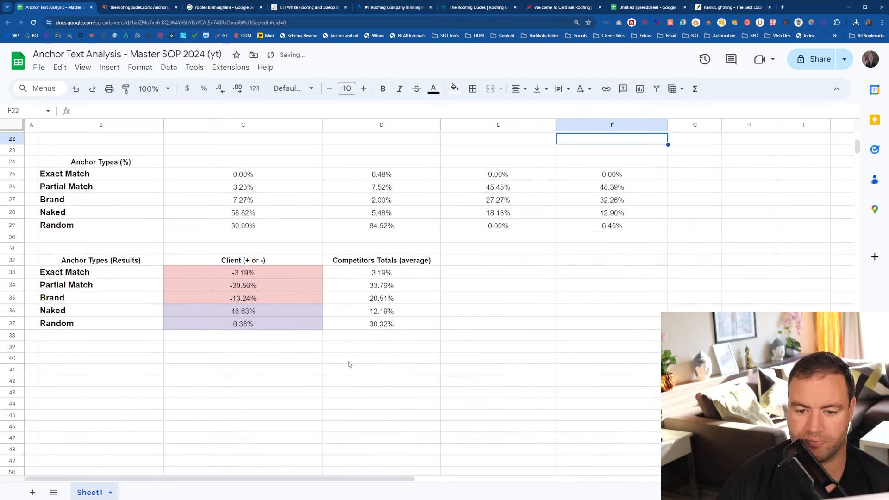
{"action": "scroll", "coordinate": [357, 348], "scroll_direction": "up", "scroll_amount": 2}
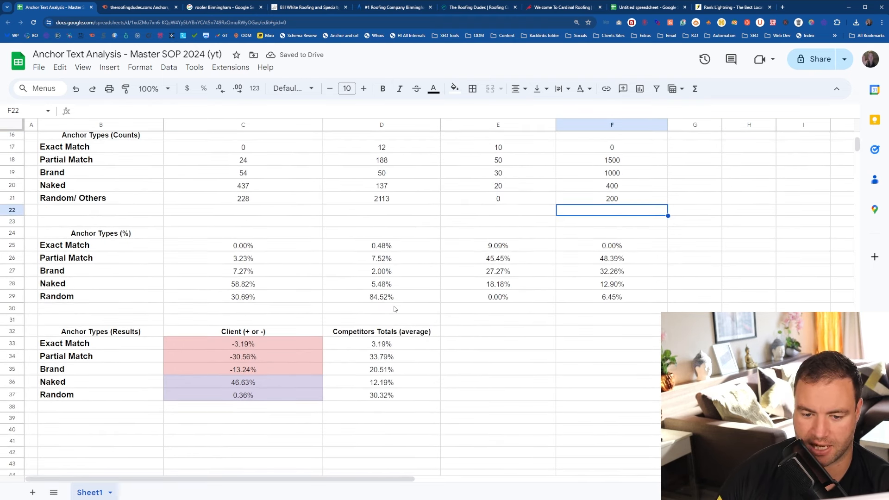
{"action": "scroll", "coordinate": [435, 258], "scroll_direction": "up", "scroll_amount": 2}
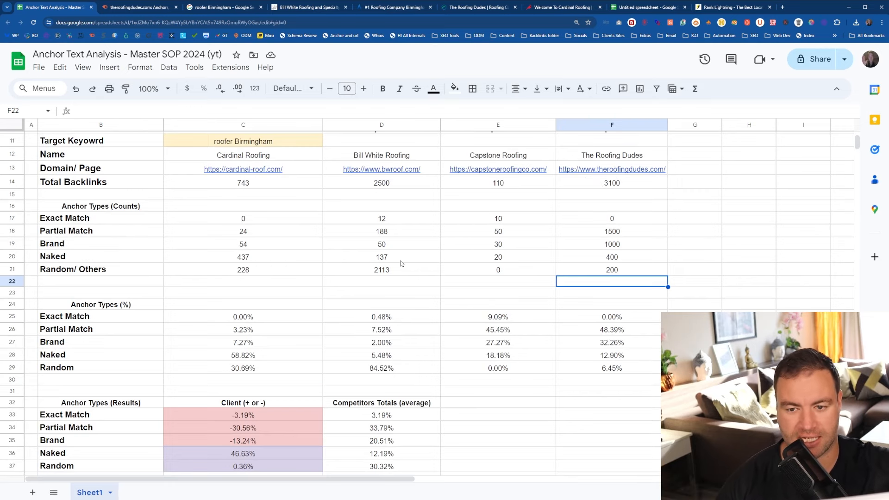
{"action": "scroll", "coordinate": [401, 263], "scroll_direction": "down", "scroll_amount": 2}
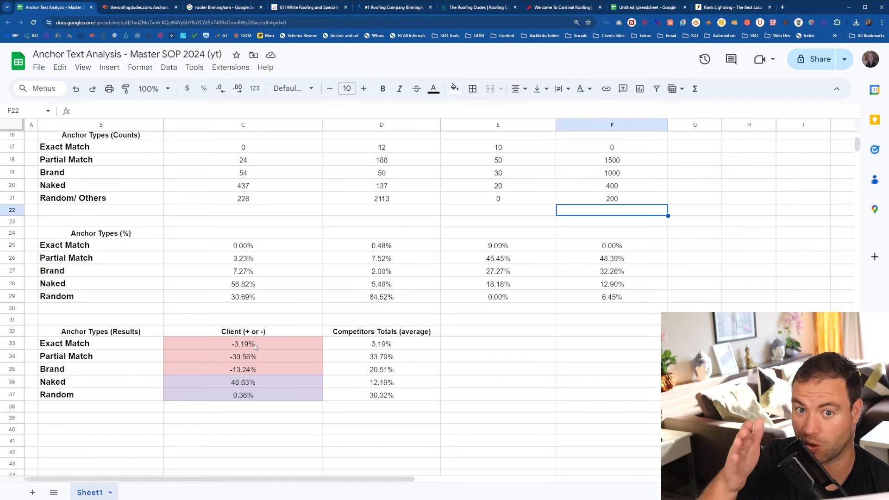
{"action": "left_click_drag", "start_coordinate": [255, 347], "coordinate": [253, 373]}
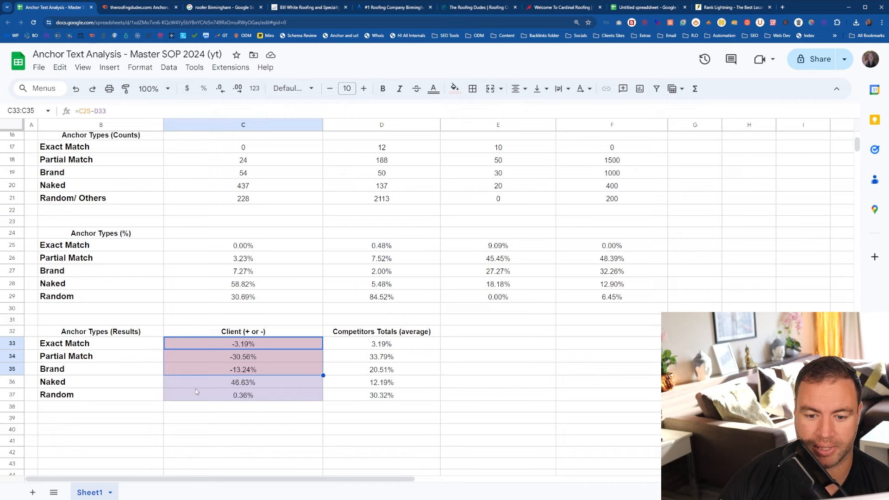
{"action": "left_click_drag", "start_coordinate": [122, 386], "coordinate": [122, 397]}
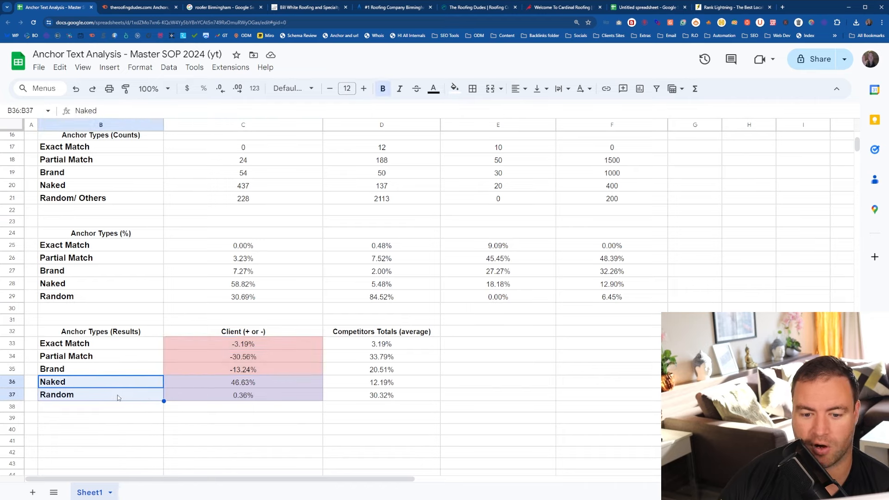
{"action": "left_click", "coordinate": [363, 382]}
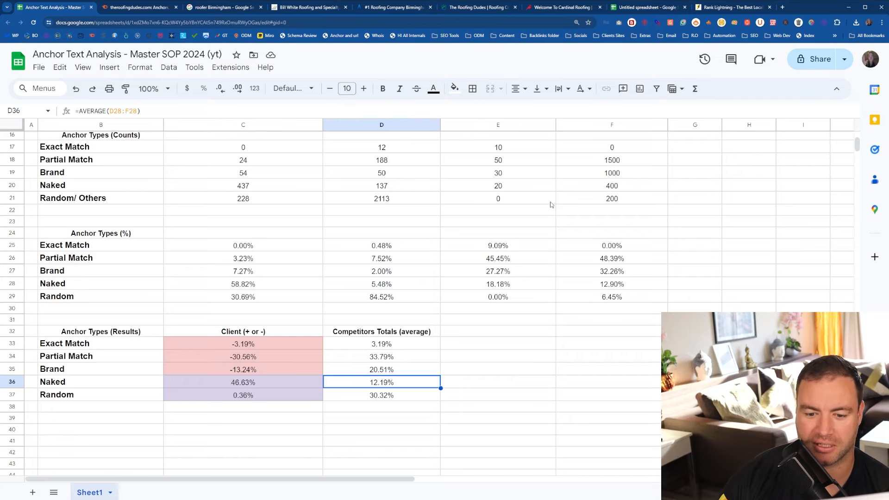
{"action": "left_click", "coordinate": [254, 429]}
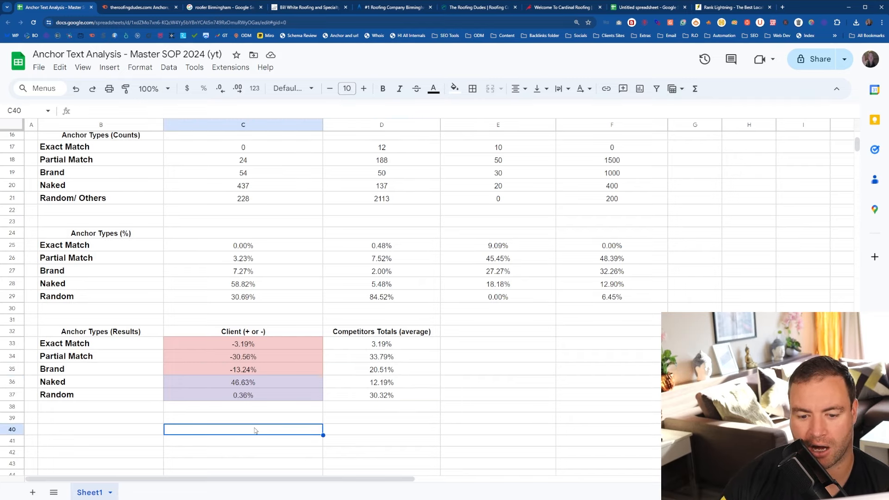
Compare the client's Naked and Random results and the client's Random percentage with the competitors' averages for those types.
{"action": "left_click_drag", "start_coordinate": [258, 380], "coordinate": [259, 395]}
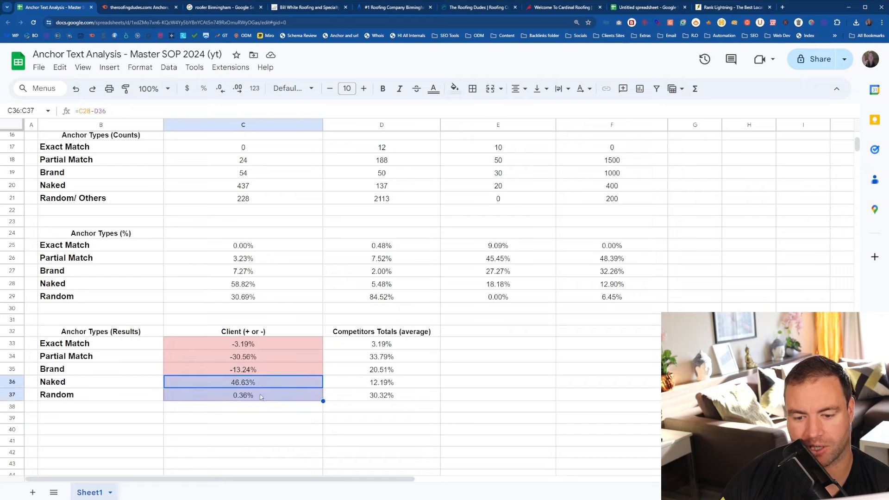
{"action": "left_click", "coordinate": [349, 386]}
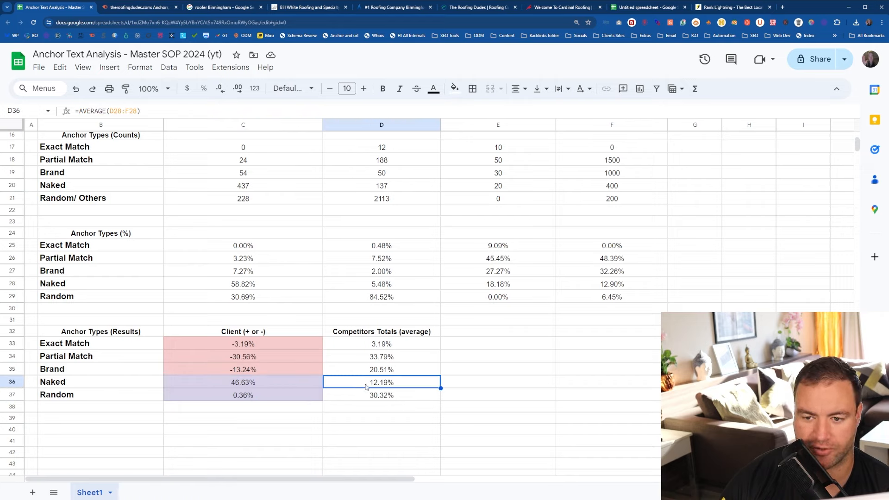
{"action": "left_click", "coordinate": [353, 398]}
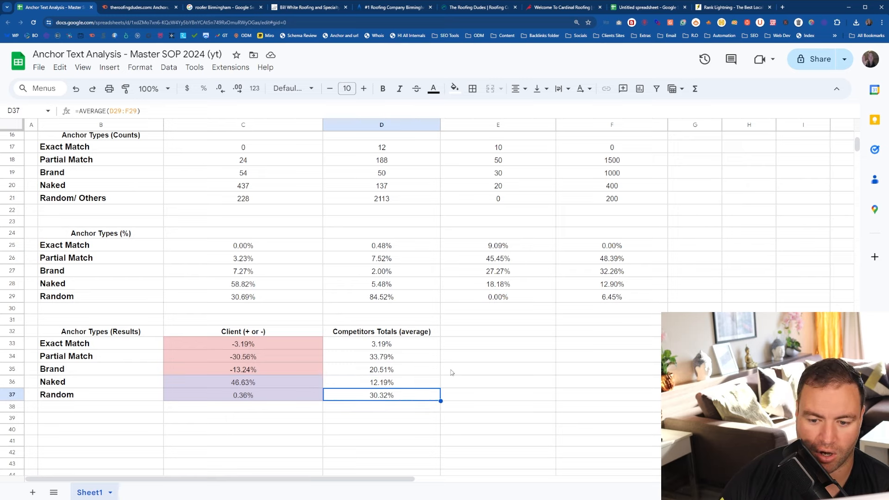
{"action": "left_click", "coordinate": [263, 299]}
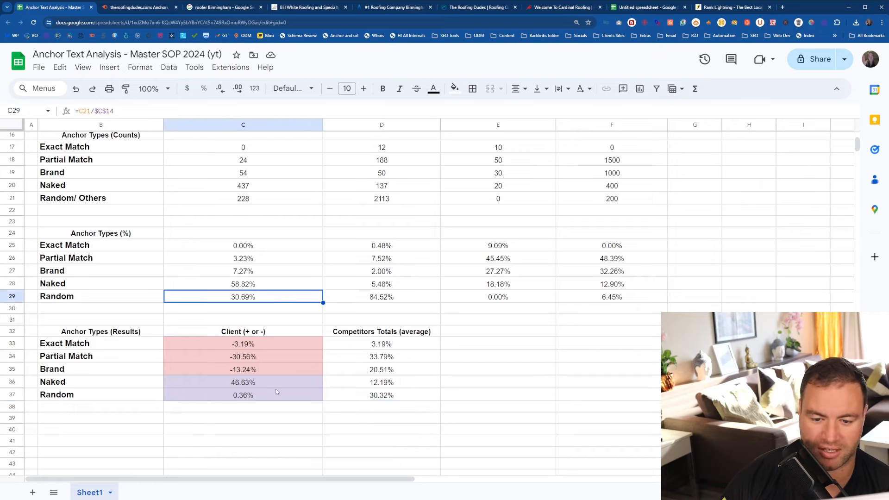
{"action": "left_click_drag", "start_coordinate": [285, 395], "coordinate": [352, 395]}
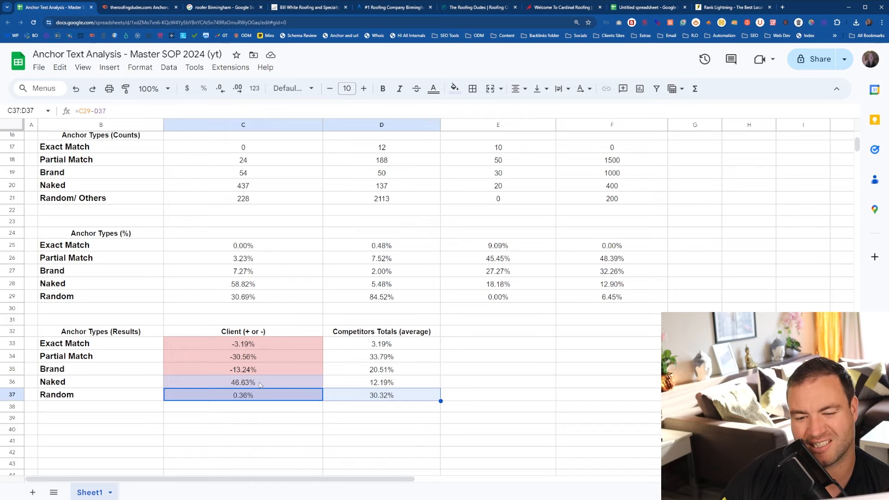
{"action": "left_click", "coordinate": [268, 297]}
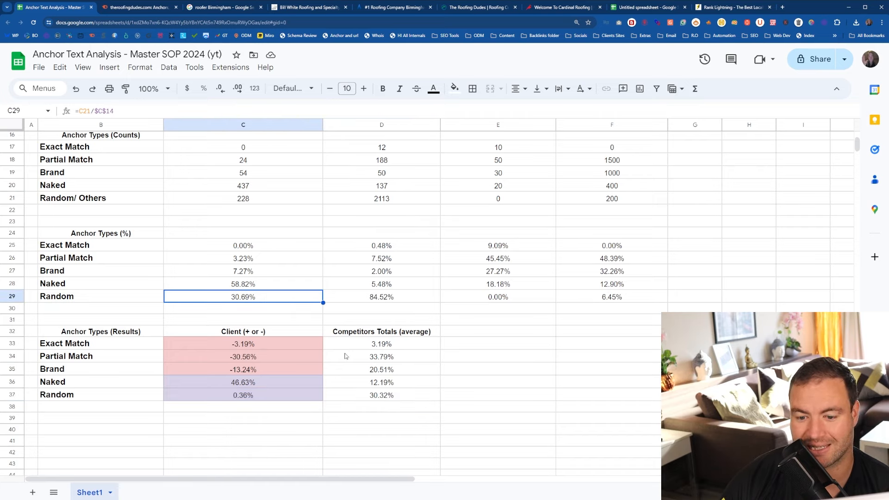
{"action": "left_click", "coordinate": [334, 397]}
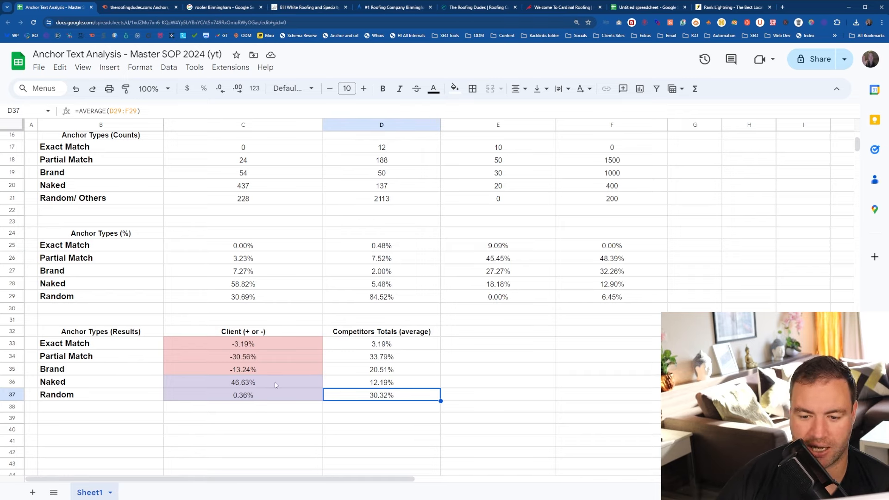
{"action": "left_click", "coordinate": [276, 383]}
{"action": "left_click", "coordinate": [347, 377]}
{"action": "left_click", "coordinate": [305, 385]}
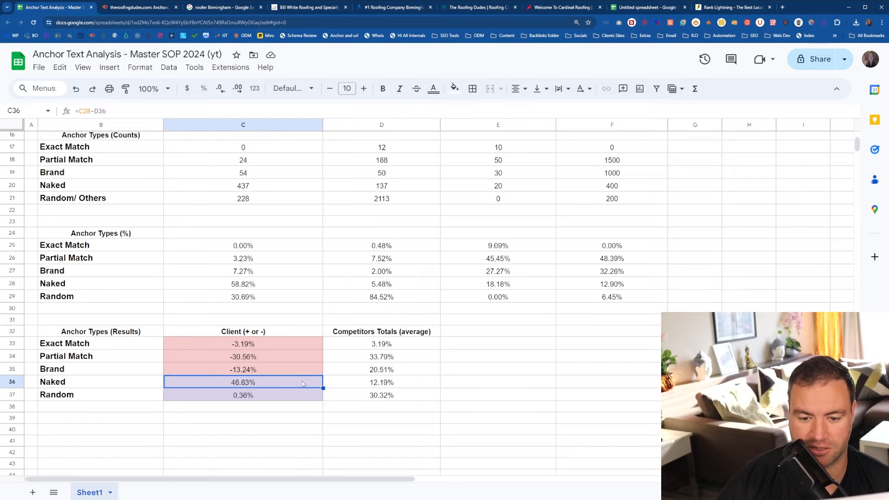
Compare the client's plus-or-minus result for Naked anchors with the competitors' Naked average.
{"action": "left_click", "coordinate": [336, 383]}
{"action": "left_click", "coordinate": [310, 384]}
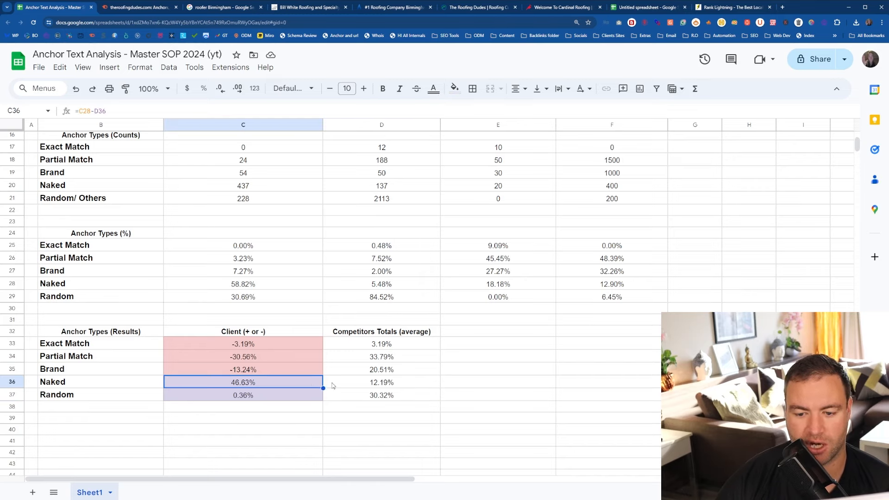
{"action": "left_click", "coordinate": [332, 386]}
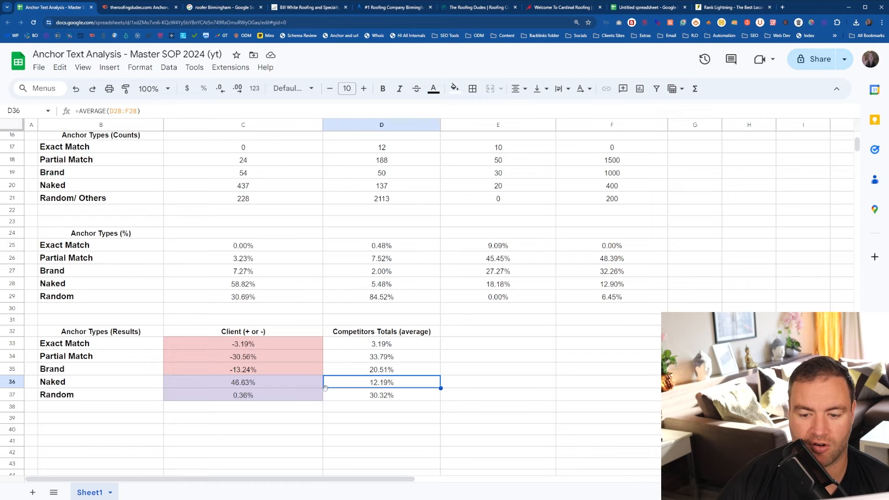
{"action": "left_click", "coordinate": [296, 386]}
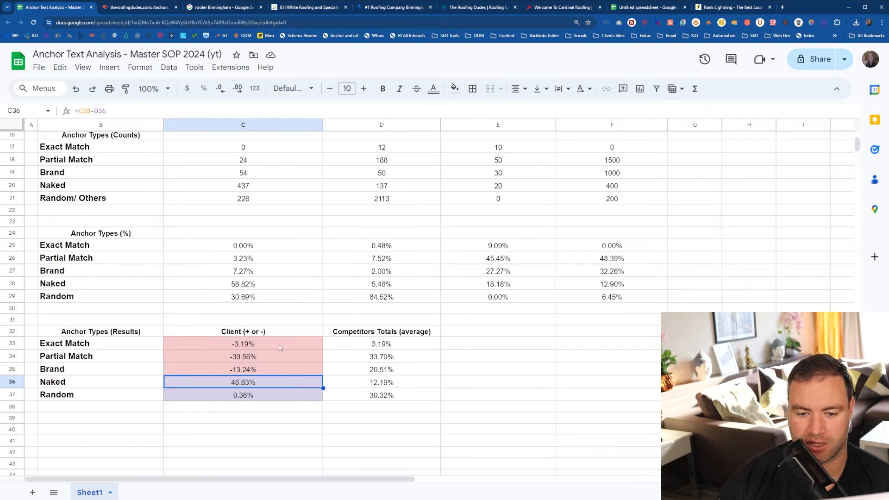
Examine the Exact Match, Partial Match and Brand rows of the results table as a group for the client.
{"action": "left_click_drag", "start_coordinate": [283, 350], "coordinate": [279, 368]}
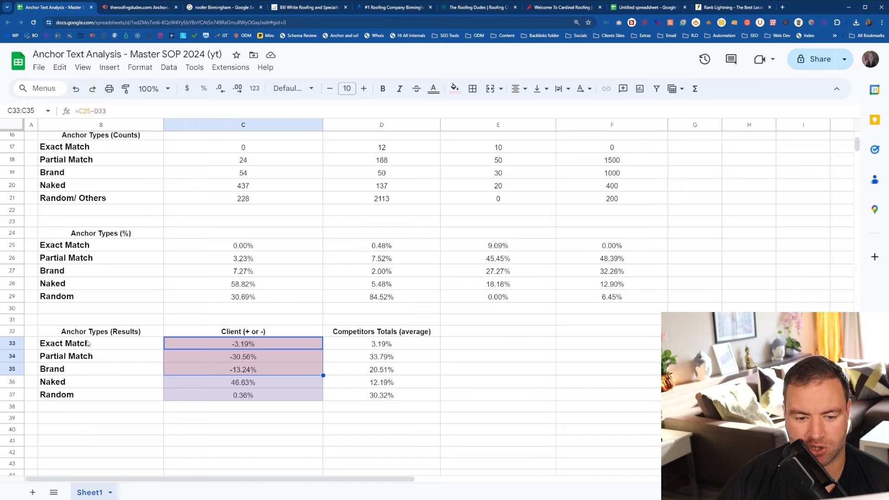
{"action": "left_click", "coordinate": [110, 346]}
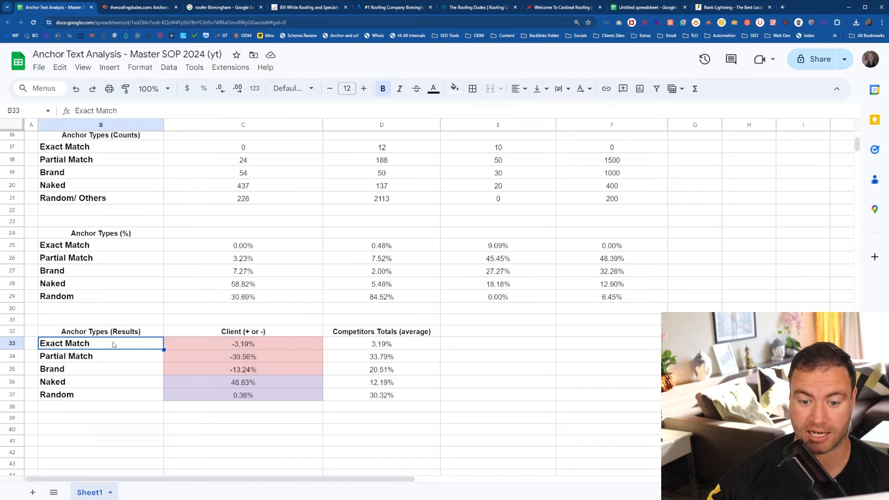
{"action": "left_click", "coordinate": [105, 361]}
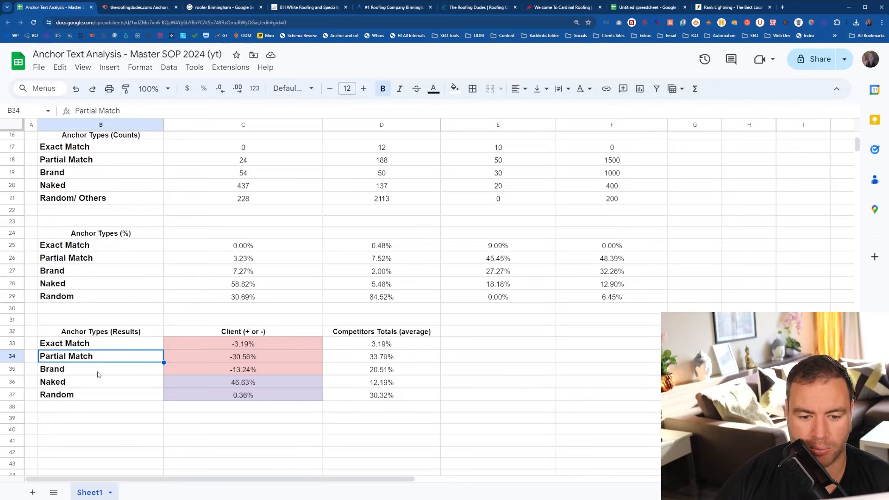
{"action": "left_click", "coordinate": [98, 374]}
{"action": "left_click_drag", "start_coordinate": [188, 352], "coordinate": [183, 370]}
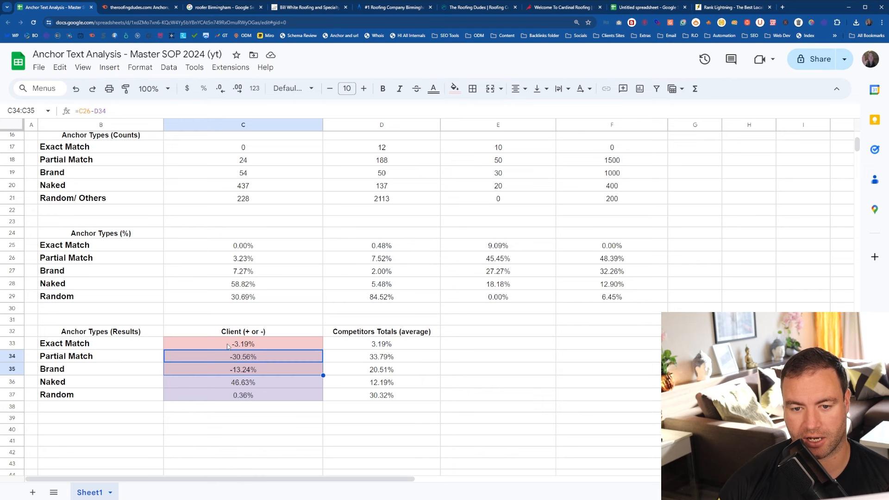
{"action": "scroll", "coordinate": [224, 322], "scroll_direction": "up", "scroll_amount": 4}
{"action": "scroll", "coordinate": [223, 309], "scroll_direction": "down", "scroll_amount": 4}
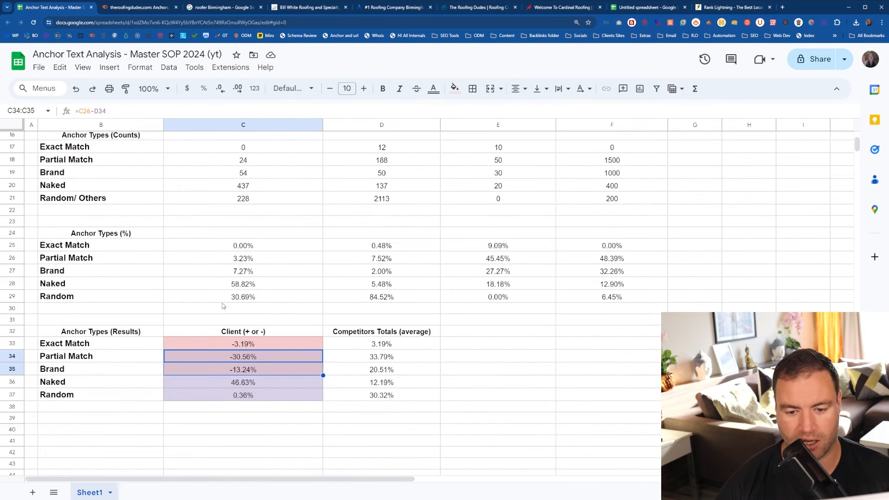
Inspect the client's Exact Match, Partial Match and Brand plus-or-minus results one after another.
{"action": "left_click", "coordinate": [240, 348]}
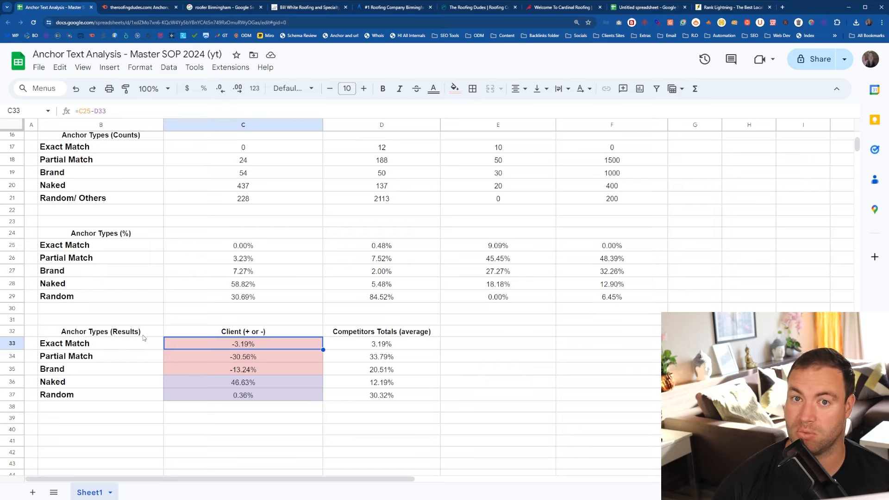
{"action": "left_click", "coordinate": [122, 357]}
{"action": "left_click", "coordinate": [223, 356]}
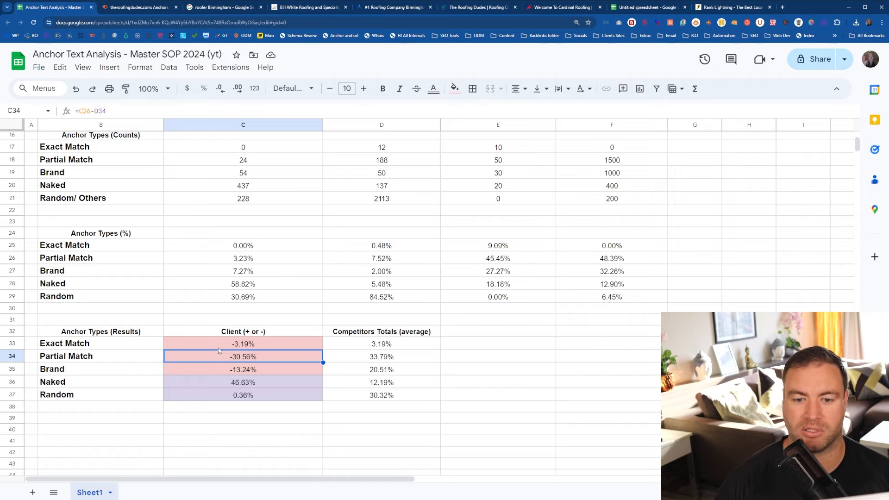
{"action": "left_click", "coordinate": [200, 369]}
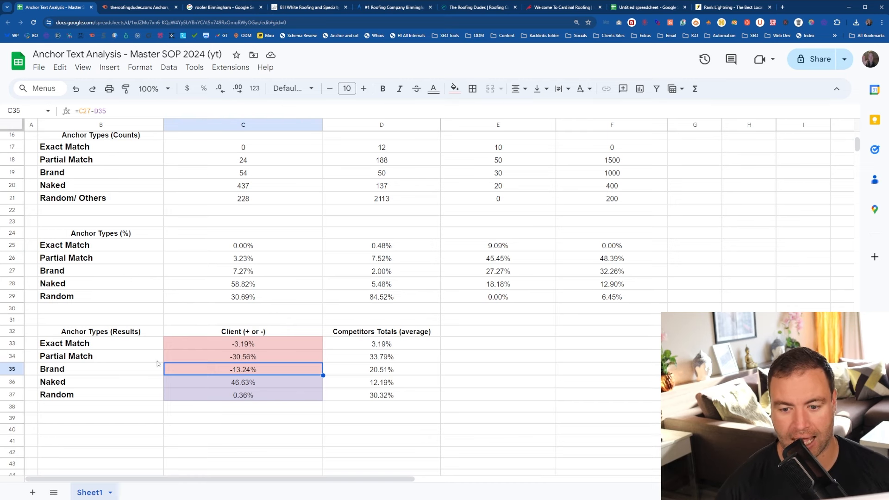
Compare the total backlinks of the three competitors with the client's total in the information table.
{"action": "left_click", "coordinate": [315, 428]}
{"action": "scroll", "coordinate": [326, 334], "scroll_direction": "up", "scroll_amount": 3}
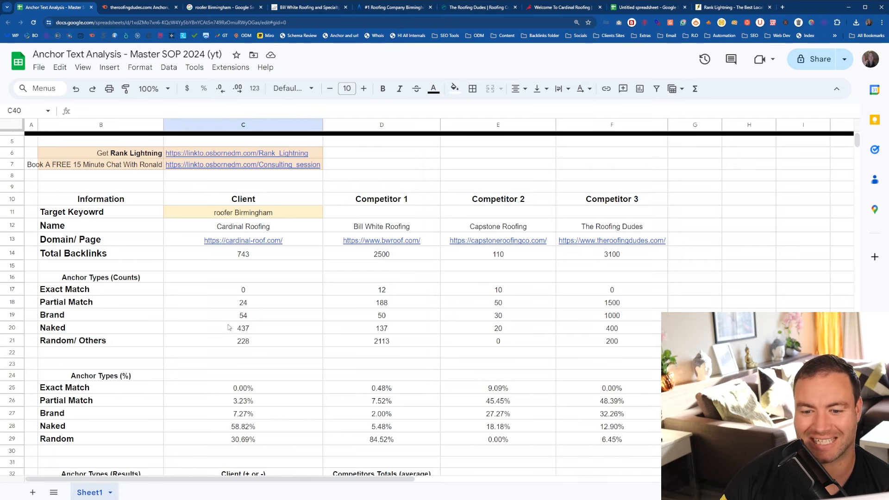
{"action": "scroll", "coordinate": [228, 328], "scroll_direction": "down", "scroll_amount": 2}
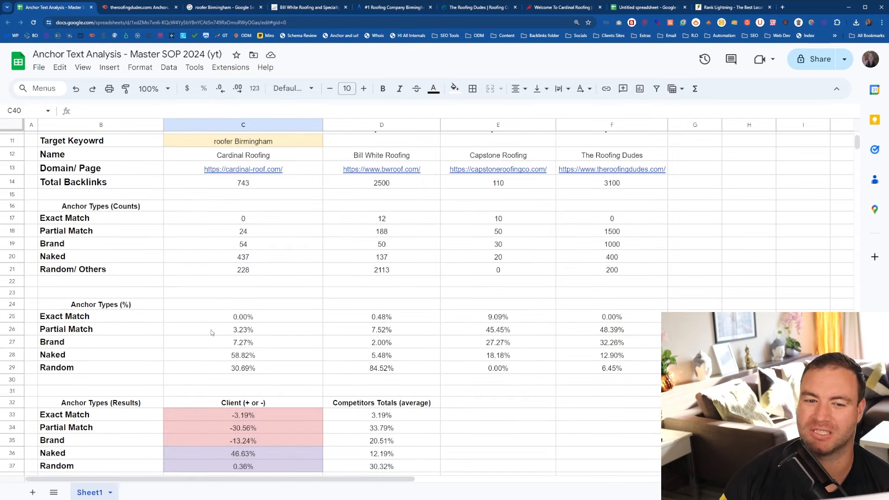
{"action": "scroll", "coordinate": [213, 332], "scroll_direction": "up", "scroll_amount": 3}
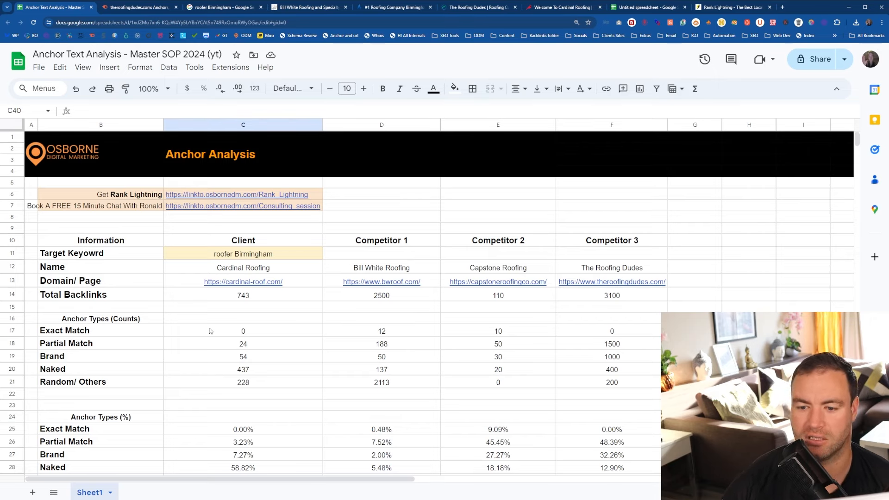
{"action": "left_click", "coordinate": [433, 296]}
{"action": "left_click", "coordinate": [578, 298]}
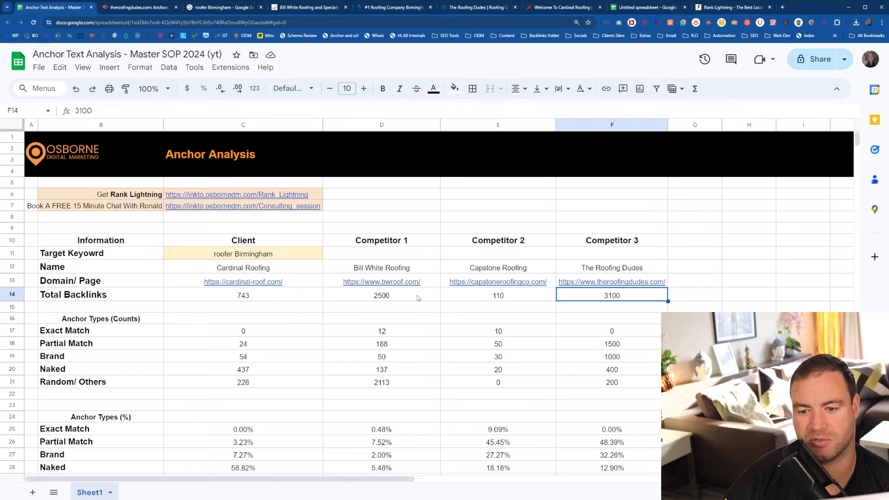
{"action": "left_click", "coordinate": [421, 299]}
{"action": "left_click", "coordinate": [577, 301]}
{"action": "left_click", "coordinate": [495, 300]}
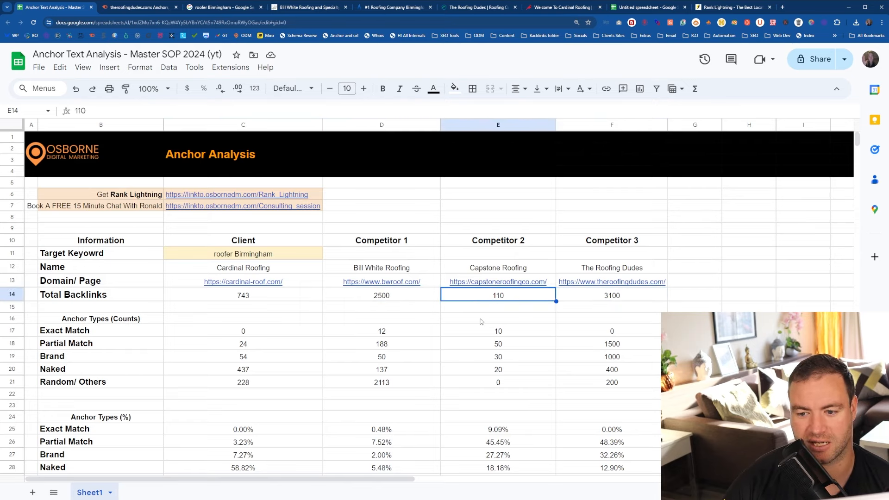
{"action": "left_click", "coordinate": [301, 296]}
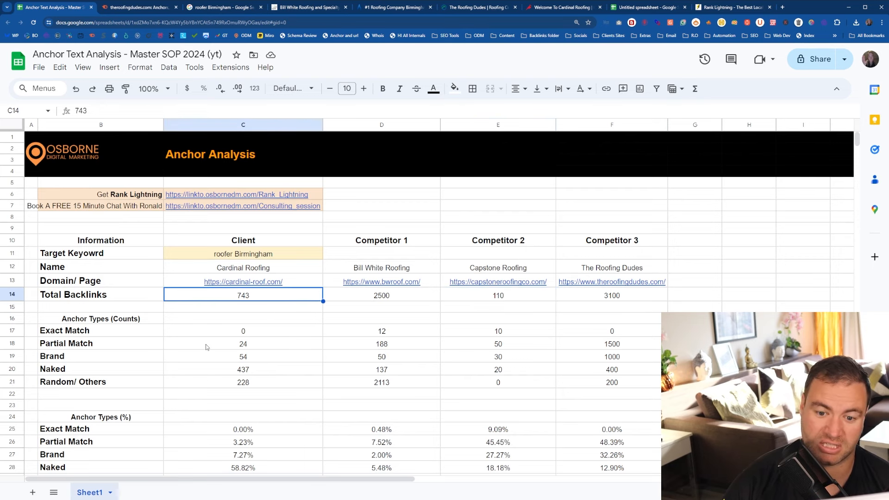
Compare the client's and competitors' Exact Match anchor counts, focusing on Capstone Roofing's count.
{"action": "scroll", "coordinate": [206, 343], "scroll_direction": "down", "scroll_amount": 2}
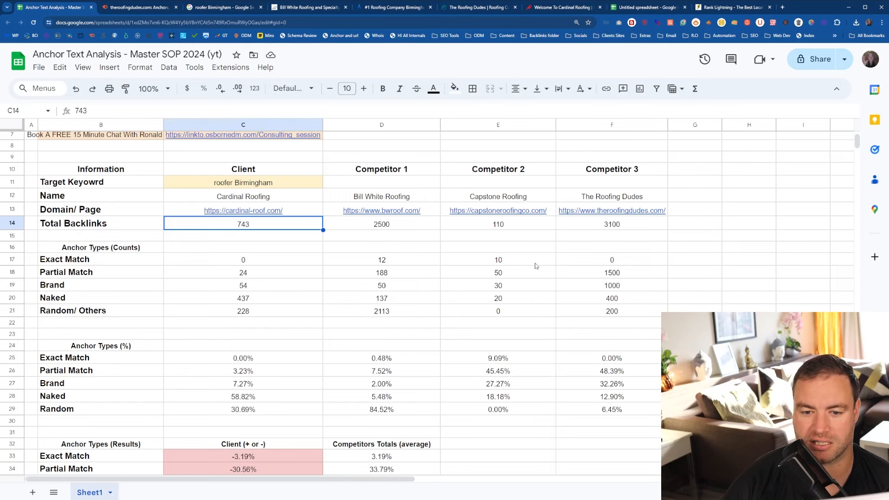
{"action": "left_click", "coordinate": [279, 252]}
{"action": "left_click", "coordinate": [459, 265]}
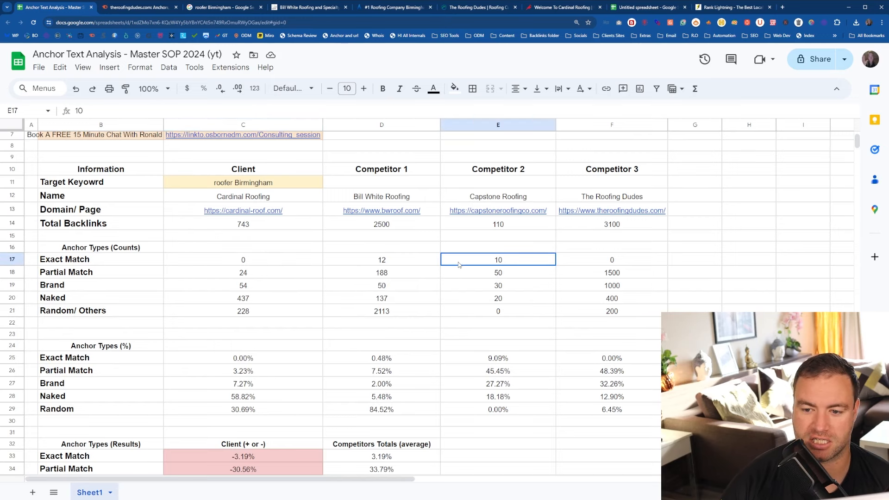
{"action": "left_click", "coordinate": [317, 258]}
{"action": "left_click", "coordinate": [460, 267]}
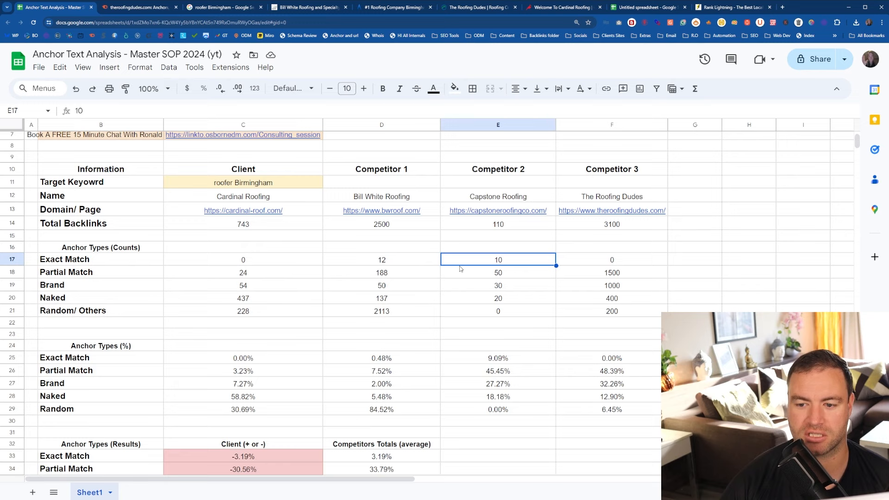